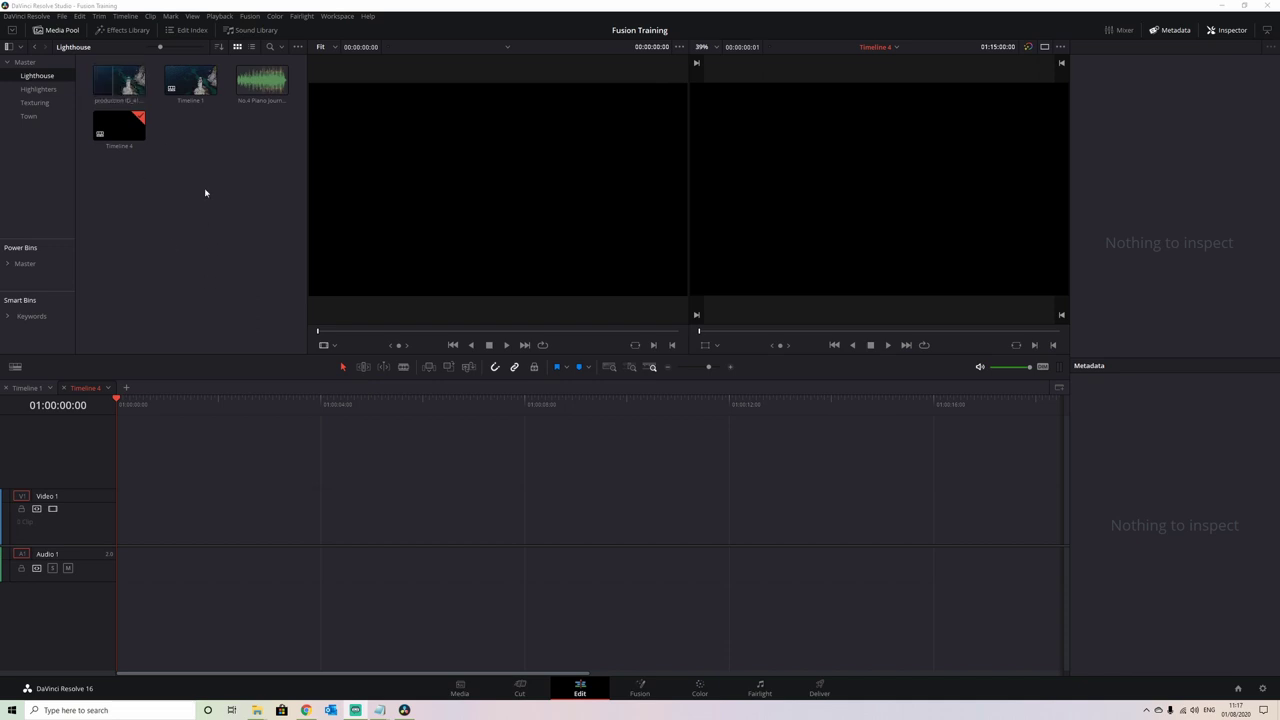
Mark the lighthouse clip from 00:00:08:12 to 00:00:21:17 and place that range at the start of Video 1.
left_click_drag(120, 84, 489, 271)
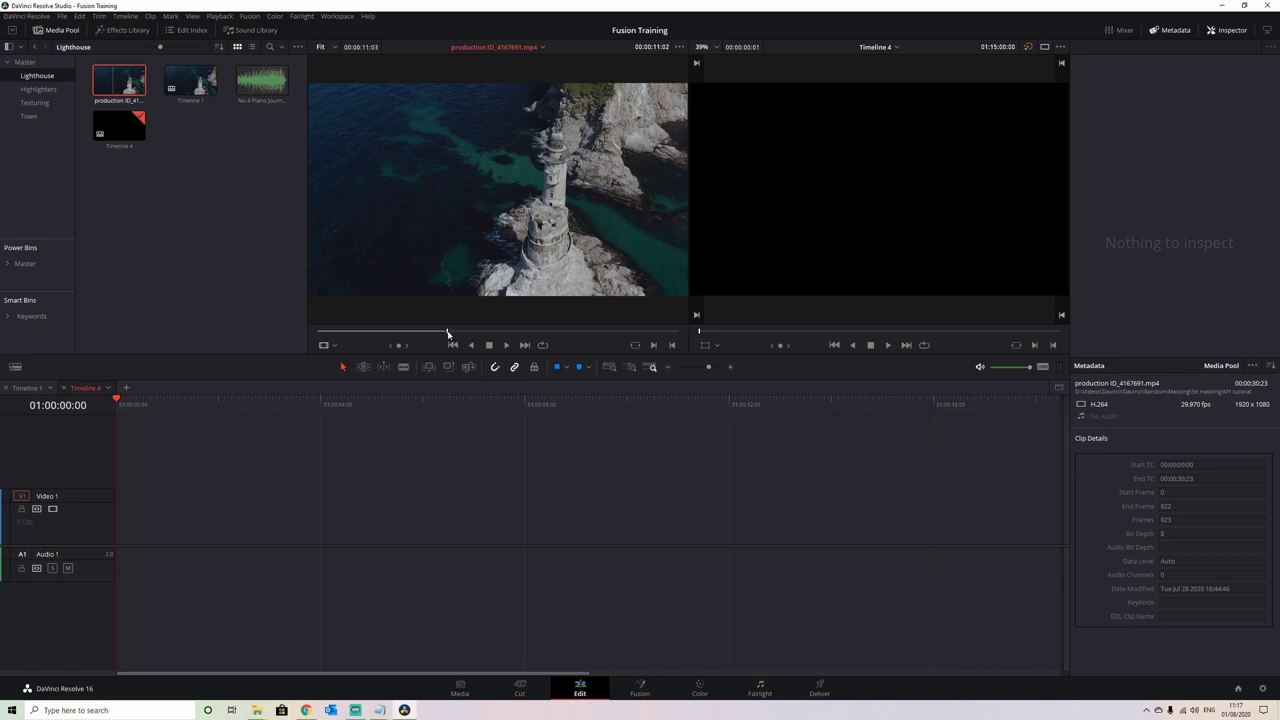
left_click_drag(448, 334, 680, 333)
left_click_drag(318, 334, 417, 333)
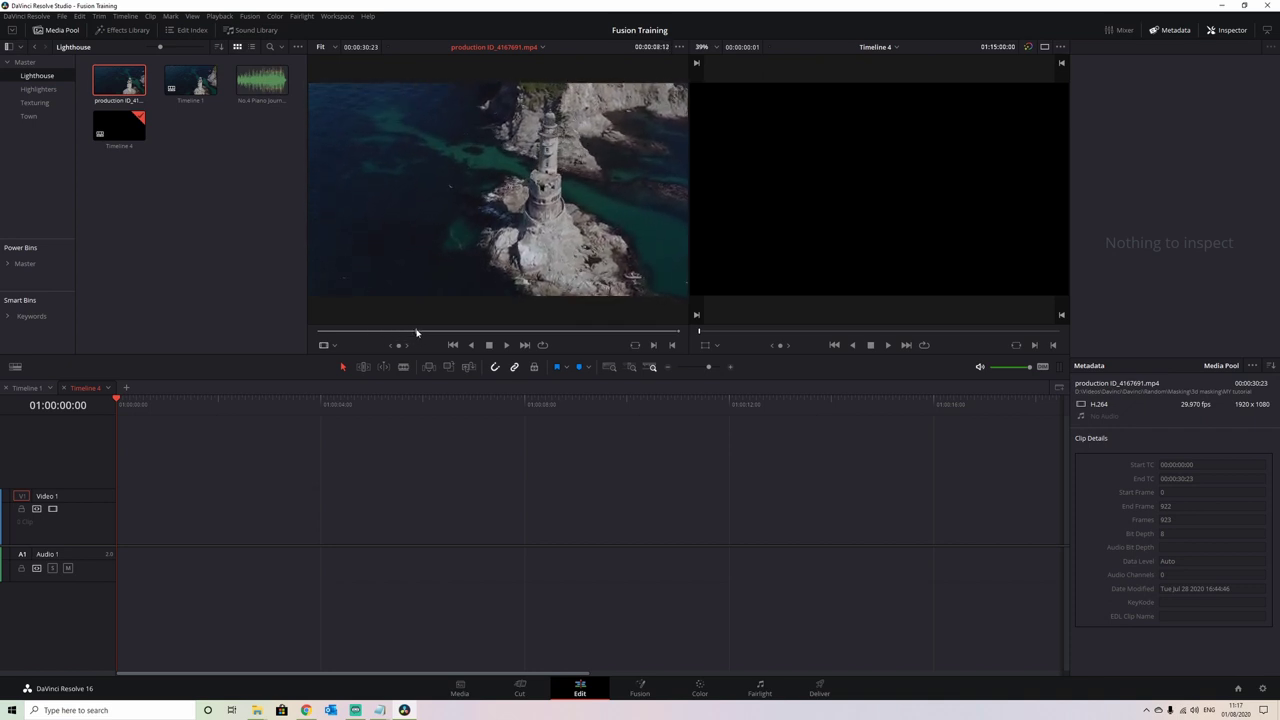
key("i")
left_click_drag(426, 335, 572, 322)
key("o")
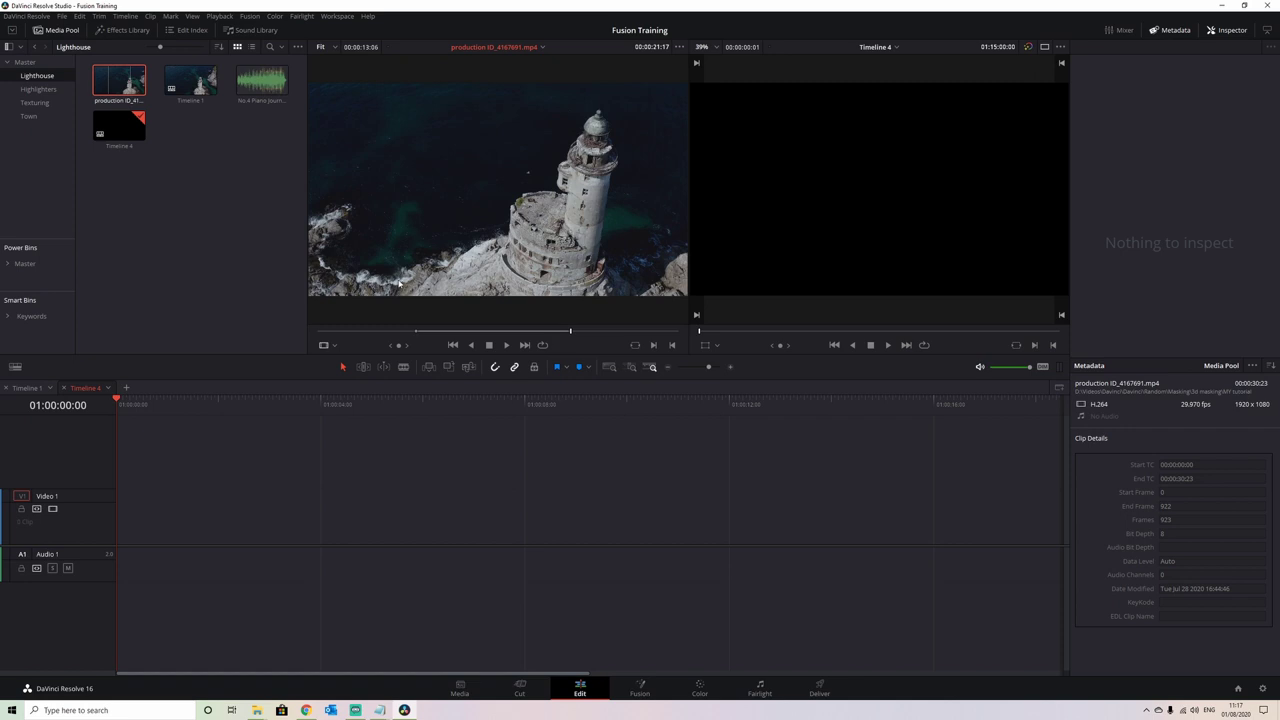
left_click_drag(505, 220, 316, 471)
Open the timeline clip in Fusion and line up the MediaIn1 and MediaOut1 nodes in one row, spaced apart.
key("shift+5")
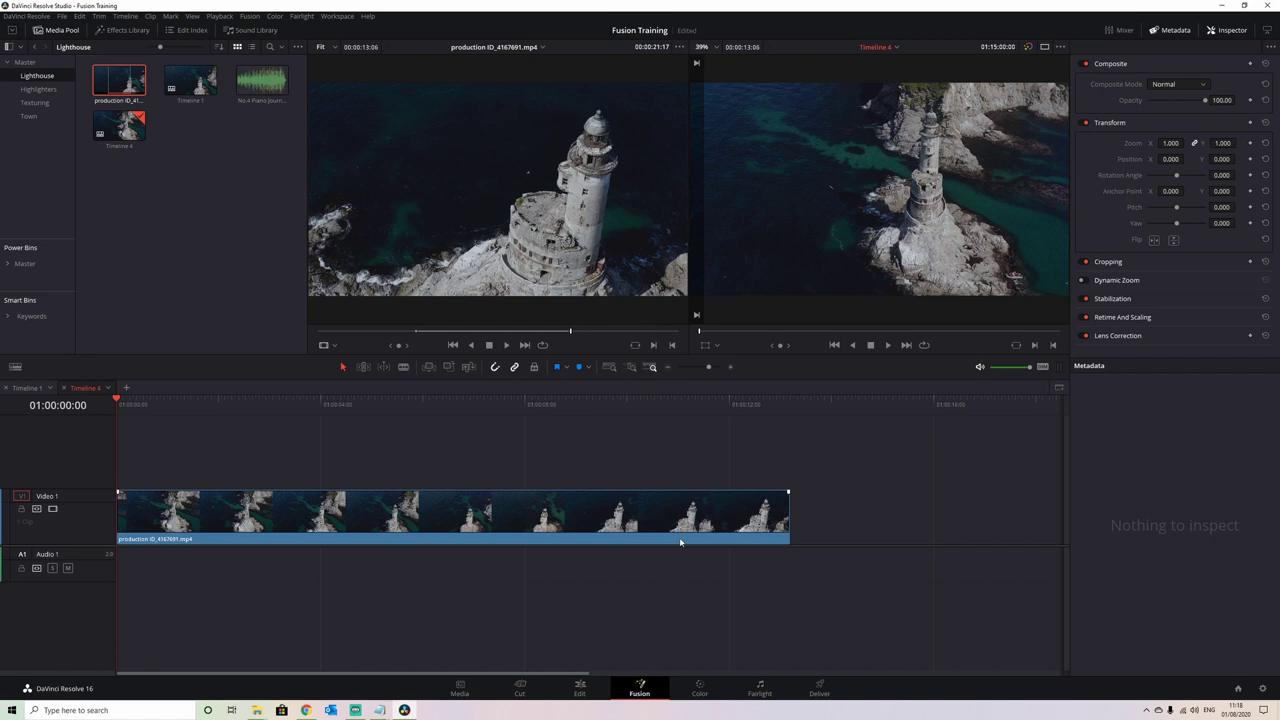
left_click_drag(565, 460, 760, 524)
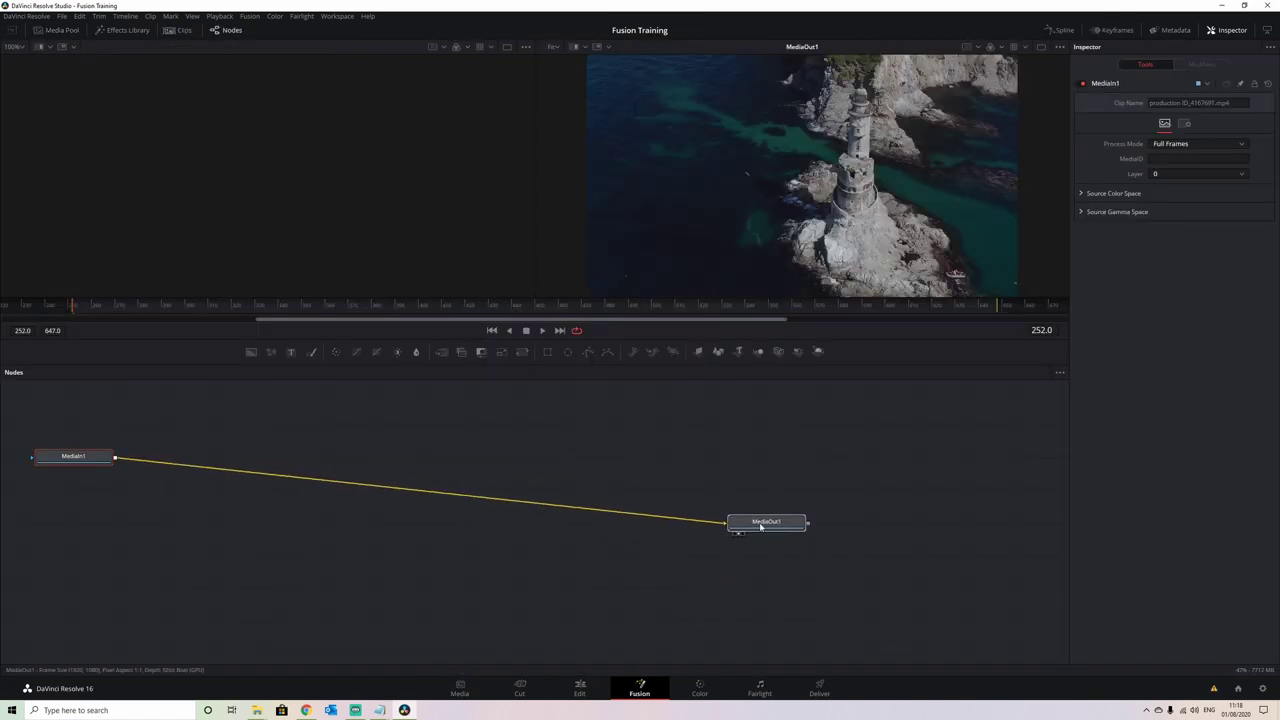
left_click_drag(70, 455, 266, 516)
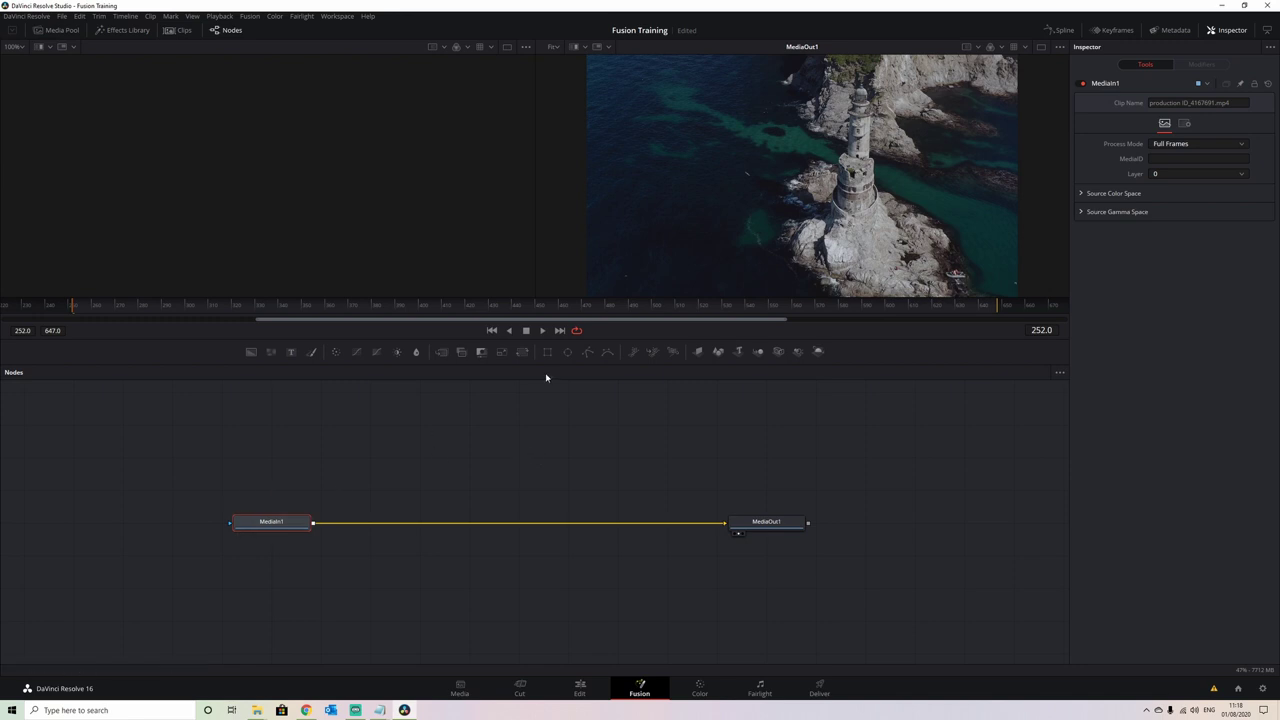
Add a Camera Tracker node between MediaIn1 and MediaOut1.
key("shift+space")
type("3dc")
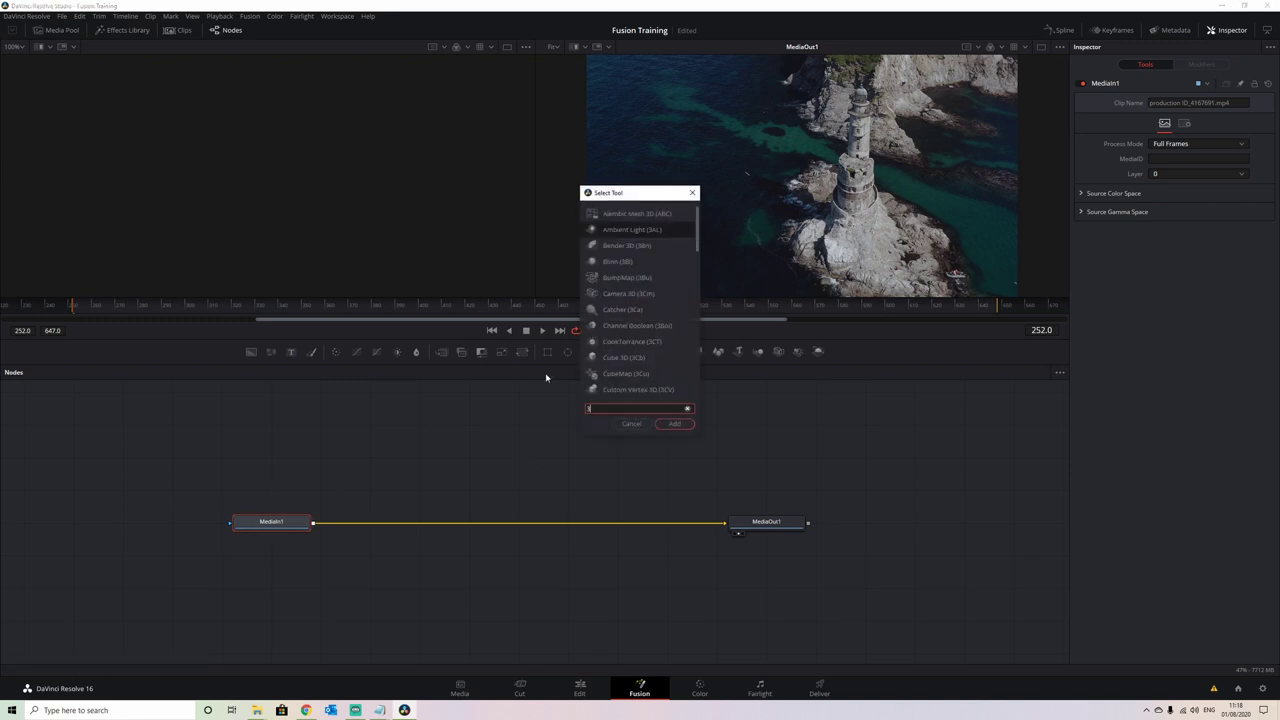
key("BackSpace")
key("BackSpace")
key("BackSpace")
type("camer")
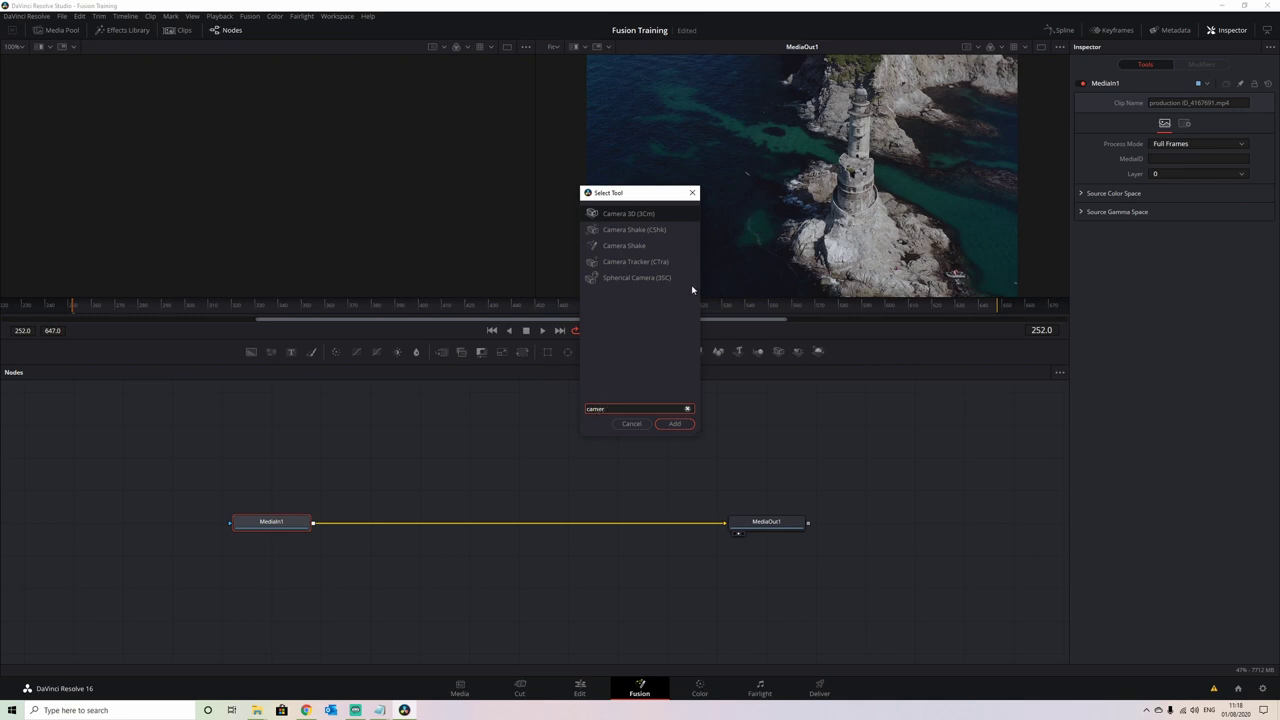
left_click(642, 262)
left_click(678, 425)
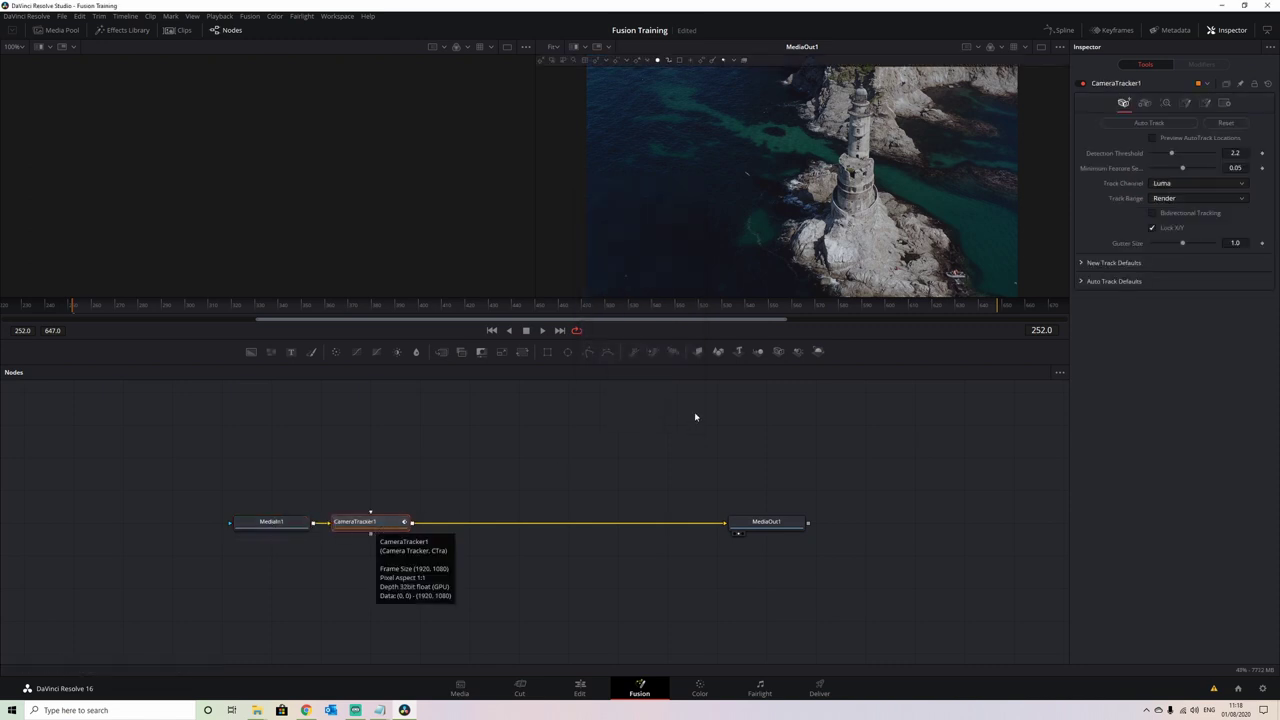
Review the footage's motion, return to frame 253 and add a Polygon mask node above CameraTracker1.
left_click_drag(695, 312, 260, 316)
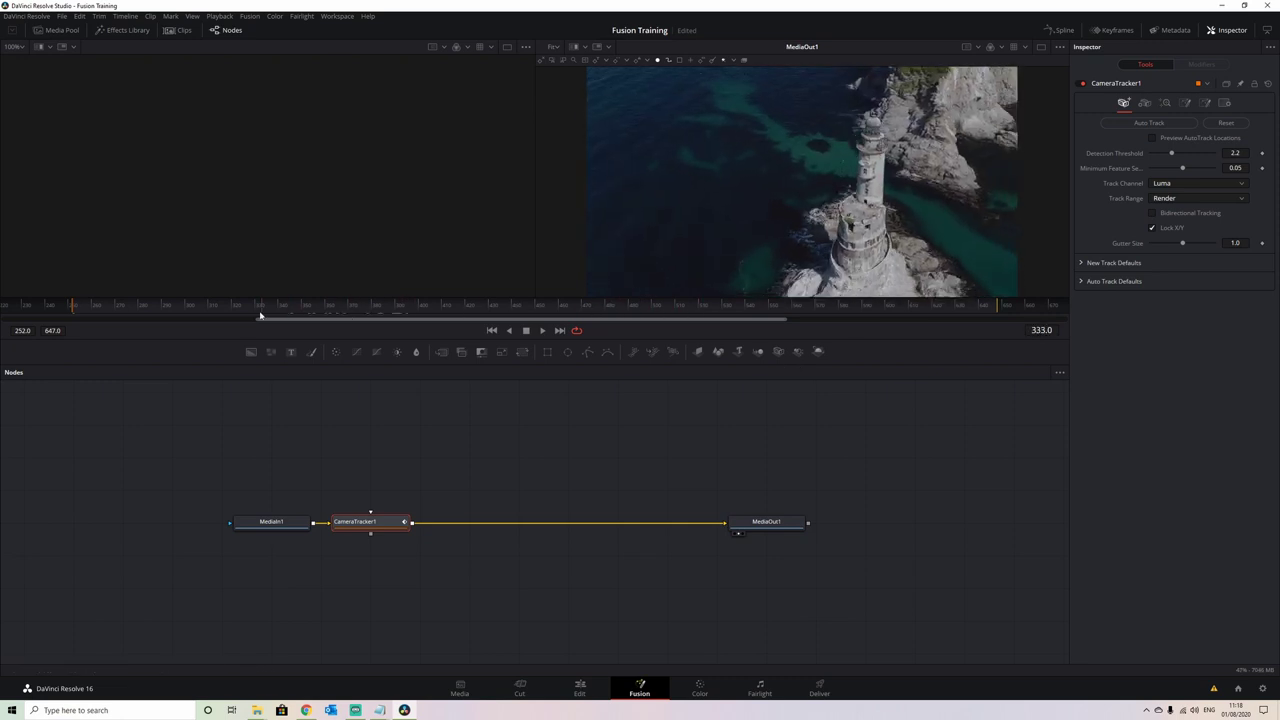
left_click_drag(129, 313, 77, 314)
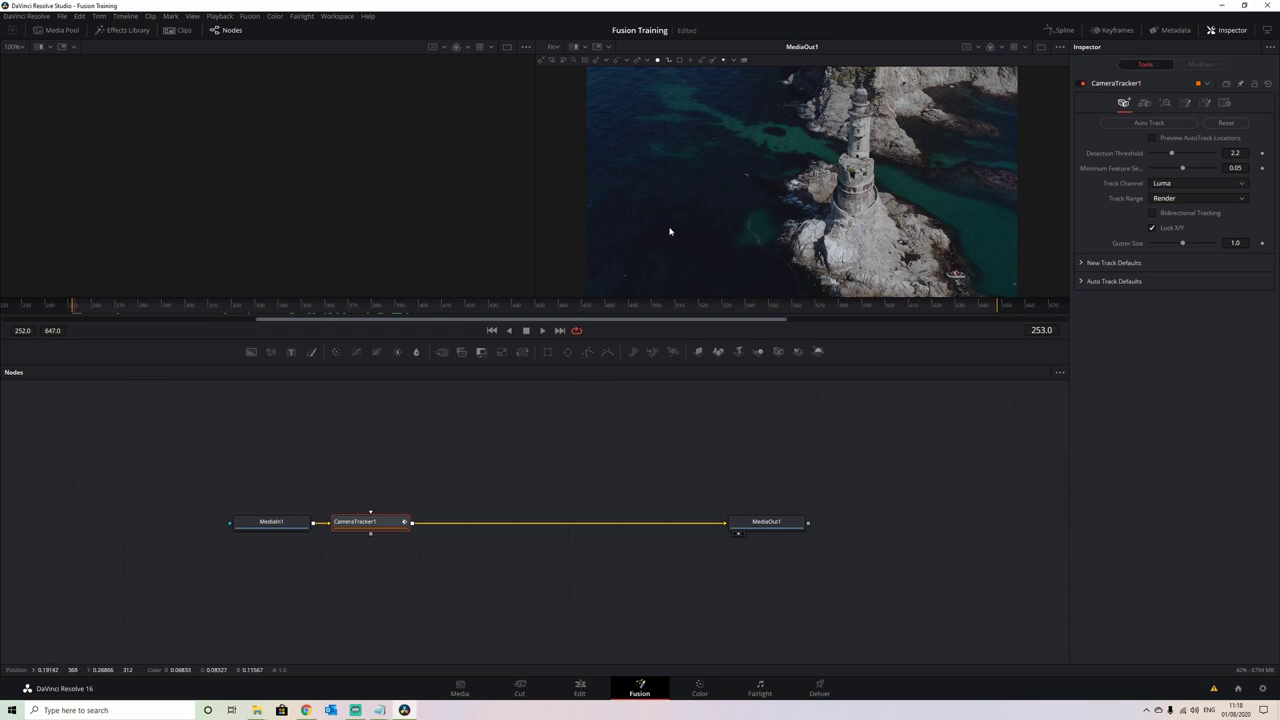
left_click_drag(100, 308, 75, 314)
mouse_move(88, 316)
left_mouse_down()
mouse_move(784, 316)
mouse_move(88, 316)
left_mouse_up()
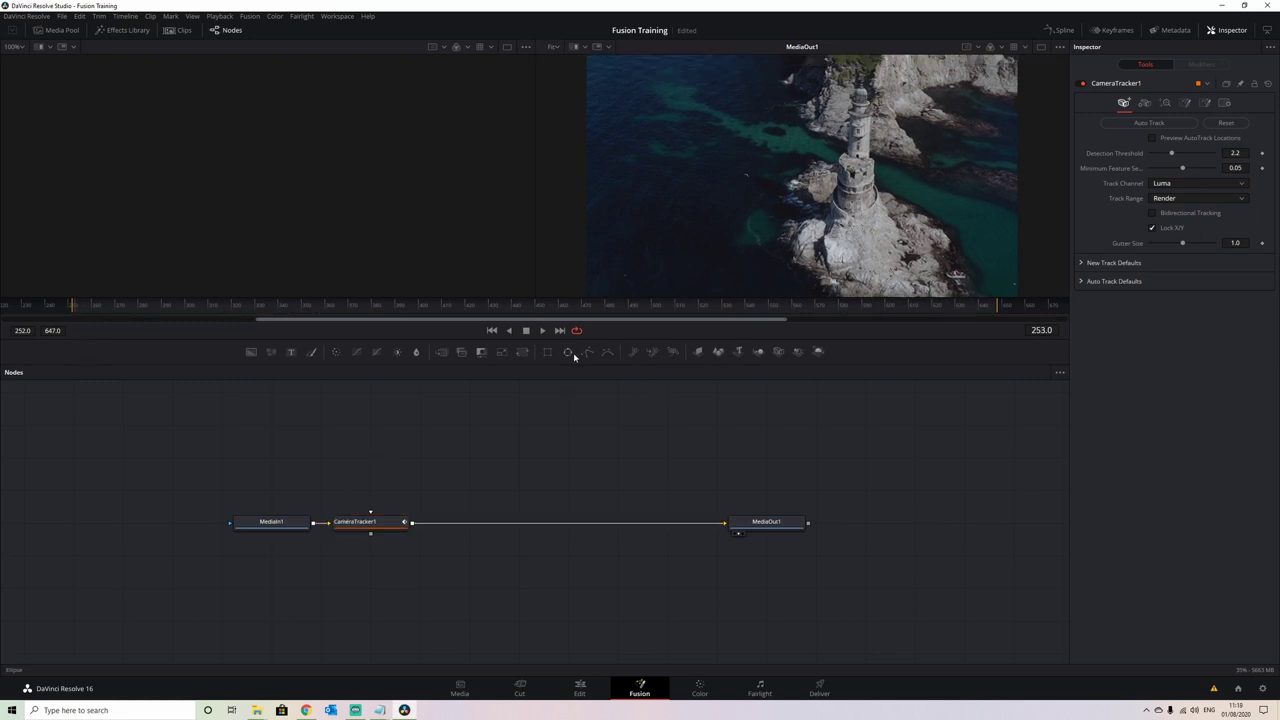
left_click_drag(587, 353, 377, 466)
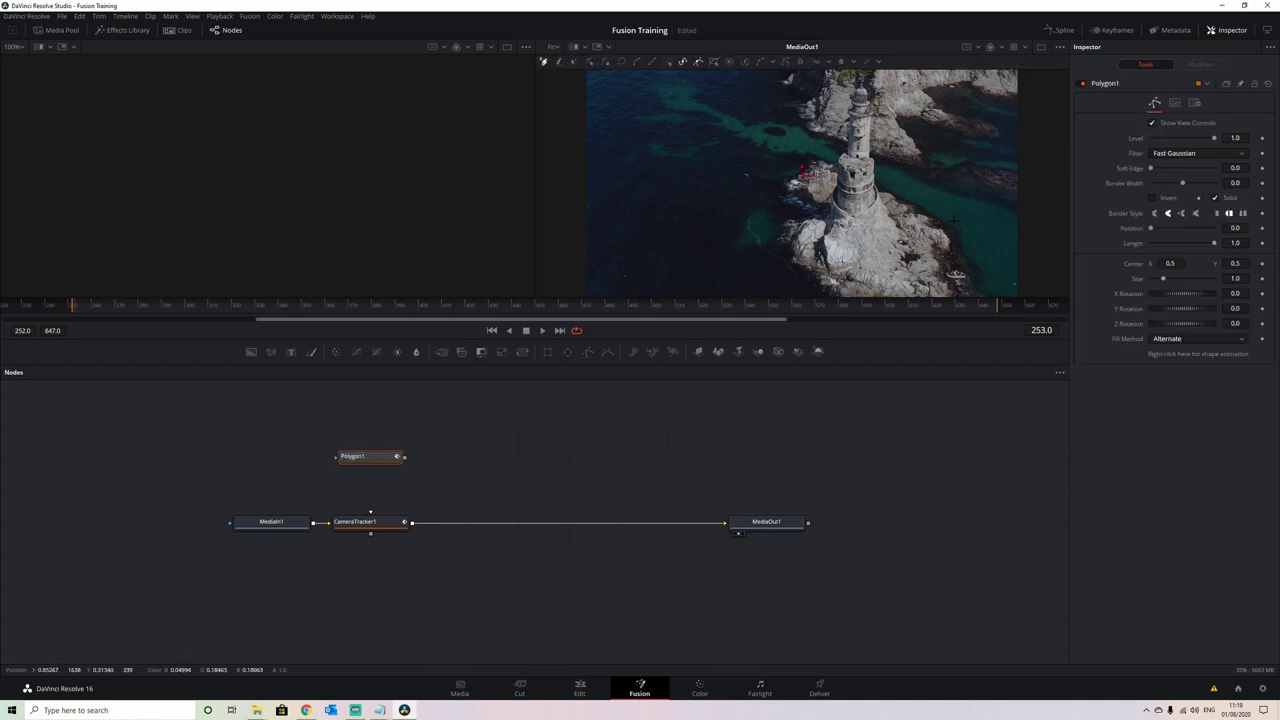
Draw a closed polygon mask around the lighthouse tower and its rock base at frame 253.
left_click(788, 222)
left_click(789, 239)
left_click(804, 265)
left_click(832, 286)
scroll(868, 272, "down", 1)
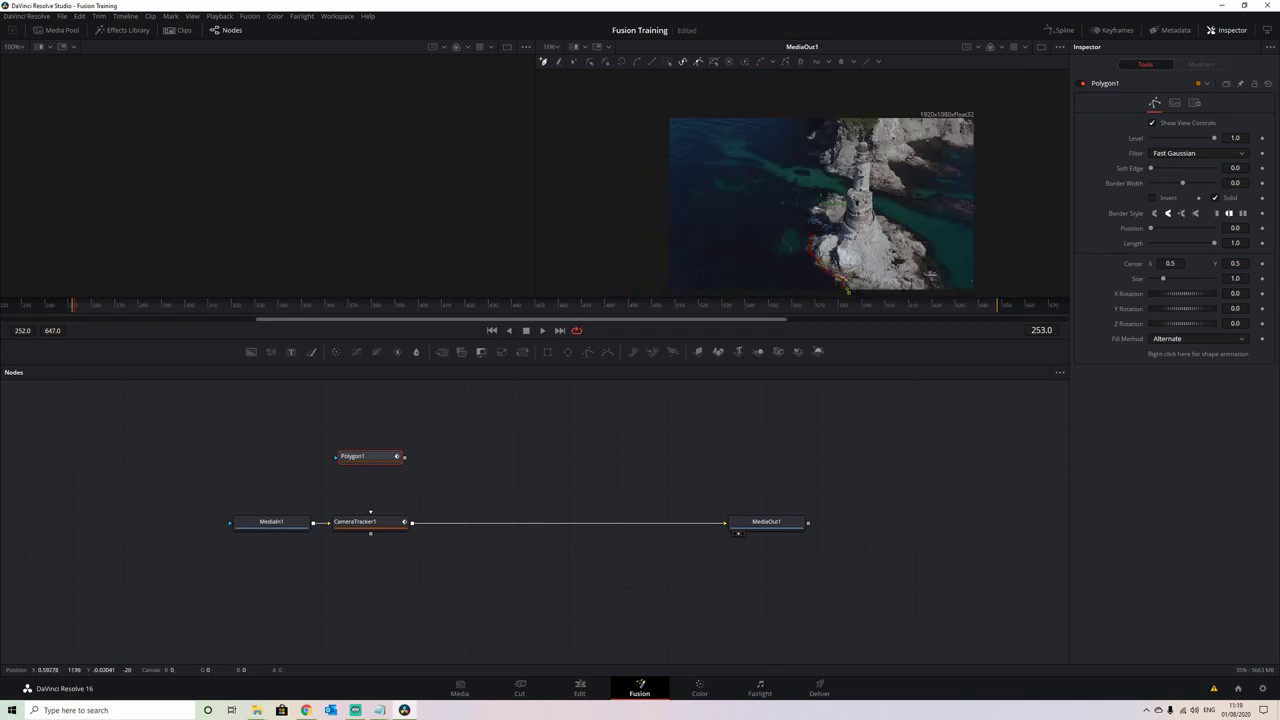
left_click(947, 291)
left_click(867, 137)
left_click(854, 138)
left_click(851, 175)
left_click(843, 222)
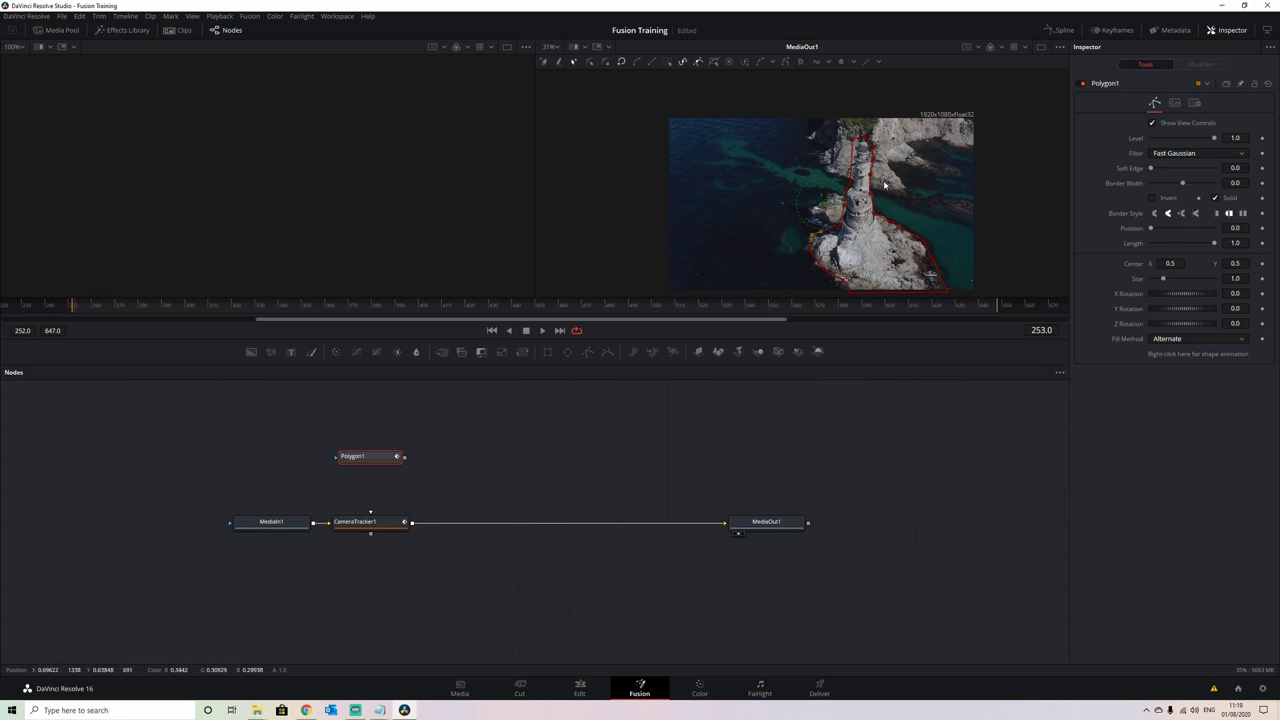
Refine the polygon points along the lighthouse tower so the outline follows its edge more closely.
scroll(884, 185, "up", 3)
scroll(846, 175, "up", 1)
left_click_drag(846, 172, 849, 163)
left_click(848, 167)
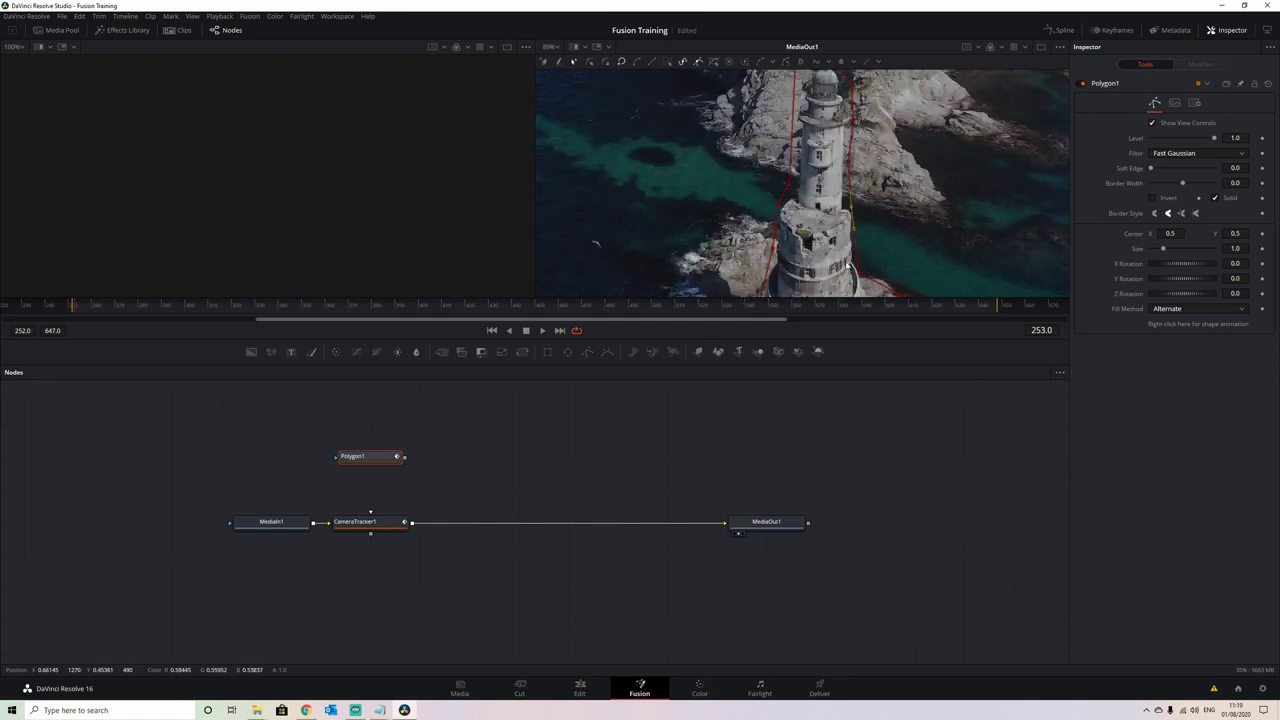
scroll(847, 265, "down", 3)
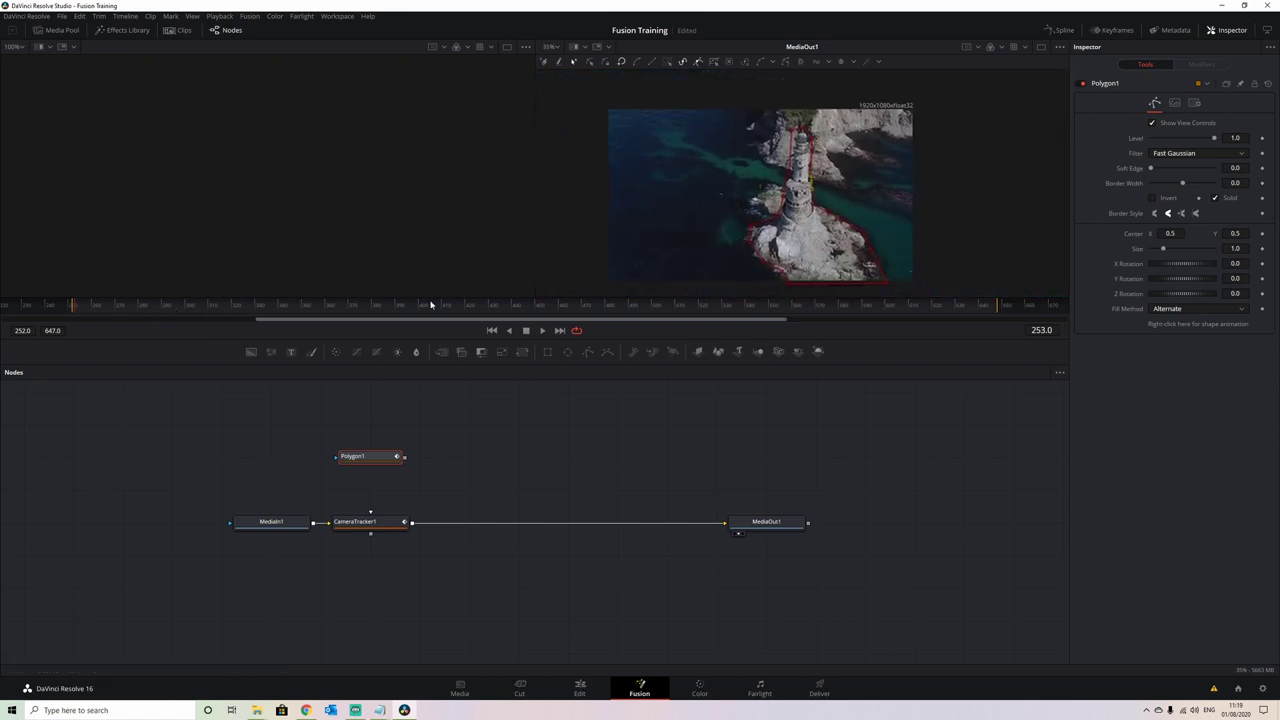
Reshape the lighthouse mask at frame 327 by moving its points to fit the tower and rock.
left_click(272, 310)
left_click_drag(866, 206, 854, 188)
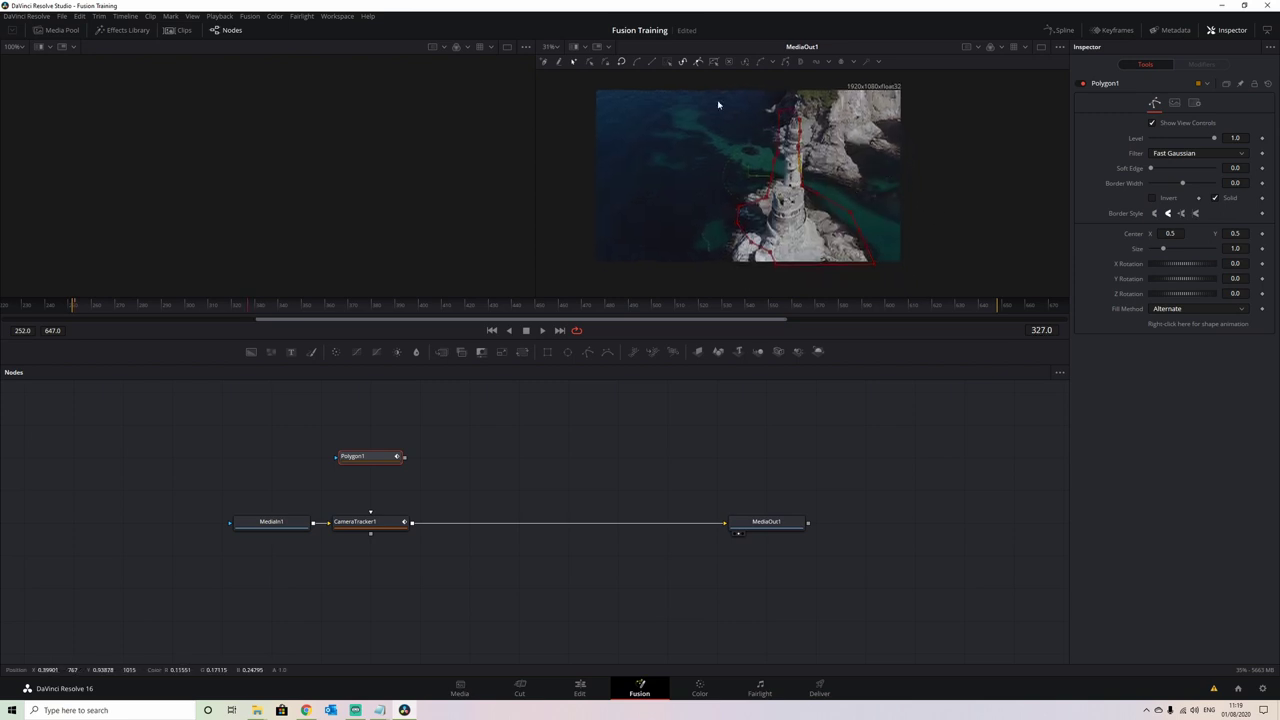
left_click_drag(755, 92, 828, 164)
left_click_drag(793, 112, 809, 191)
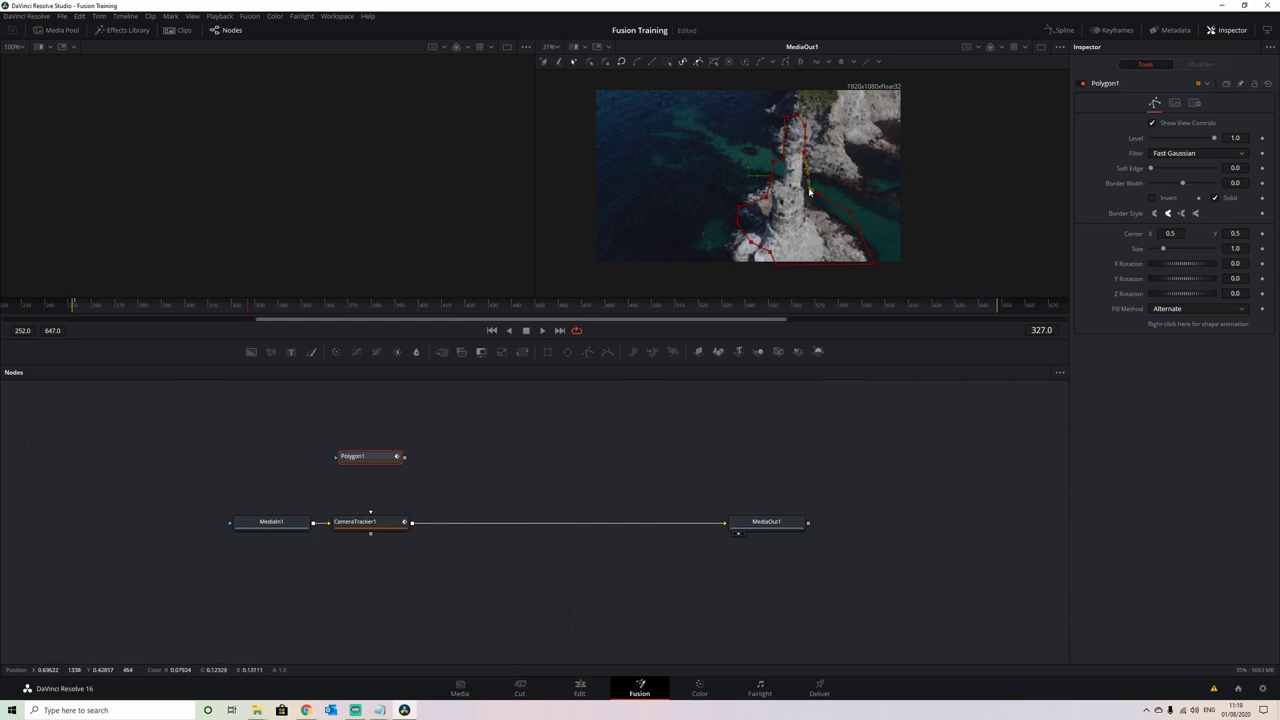
left_click_drag(730, 238, 771, 183)
left_click(713, 254)
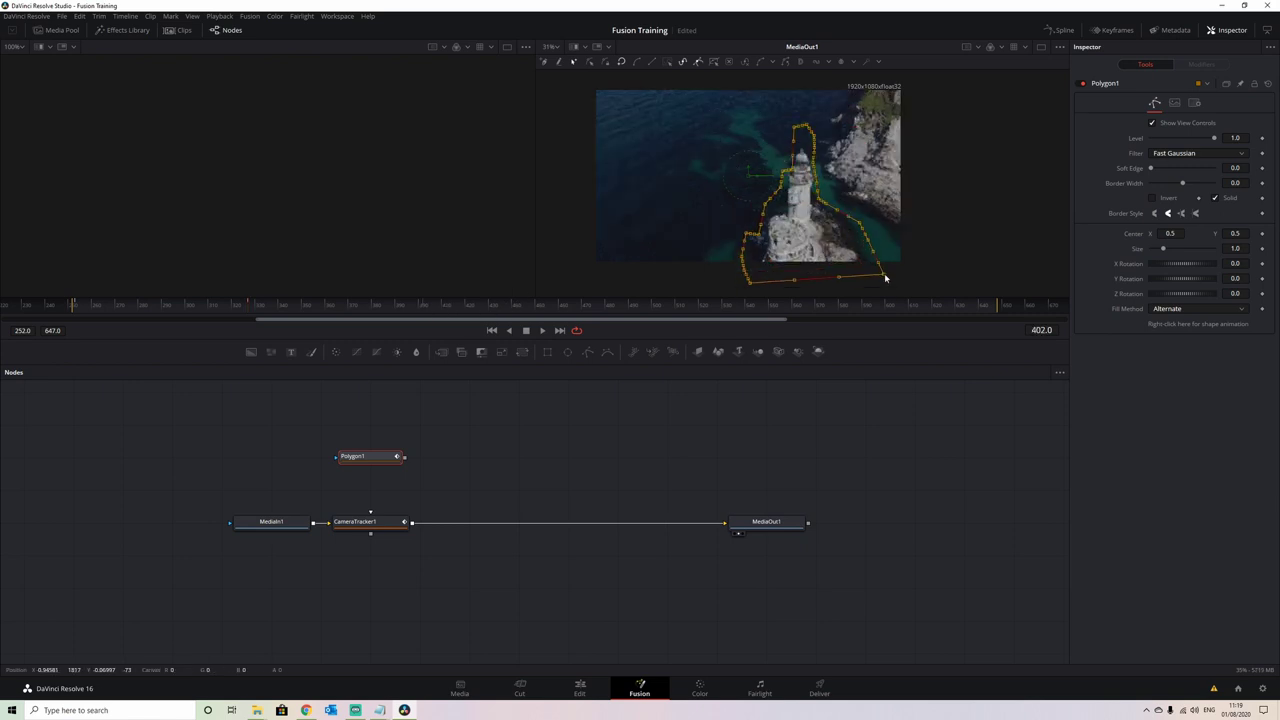
Reshape the lighthouse mask at frames 402, 562 and 621, and review its motion in playback.
left_click_drag(886, 277, 886, 294)
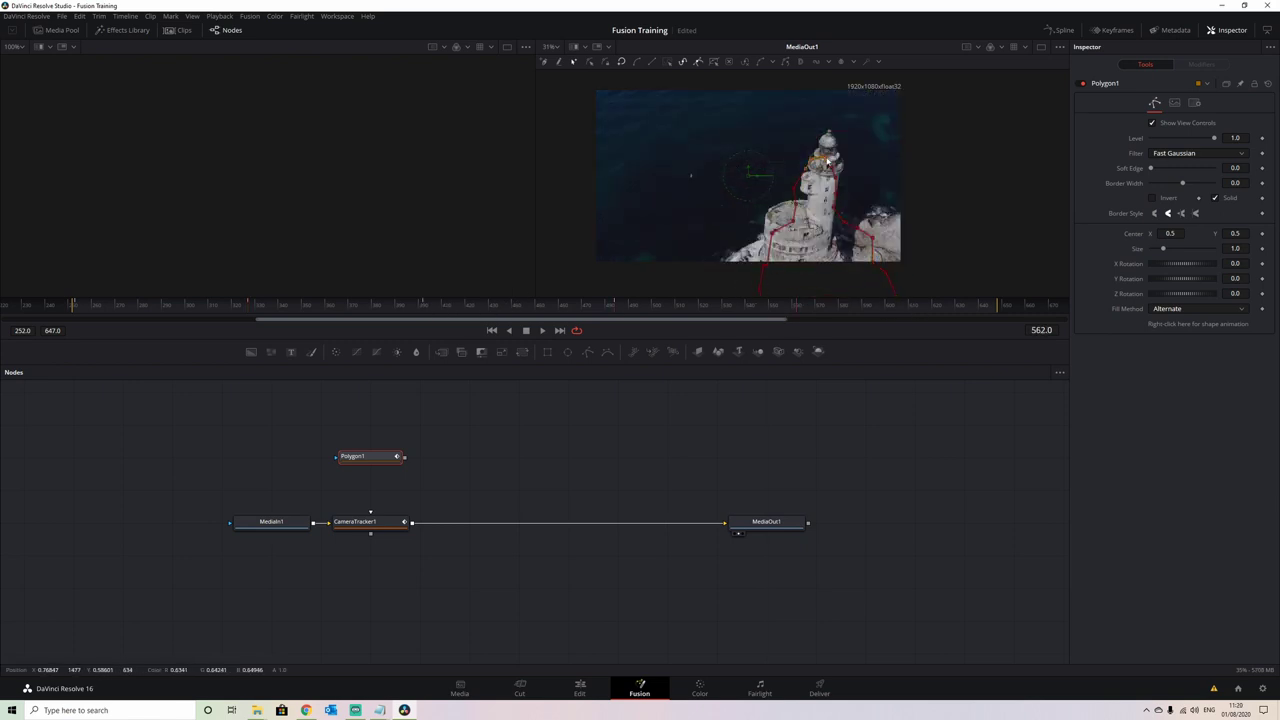
left_click_drag(837, 207, 846, 236)
key("space")
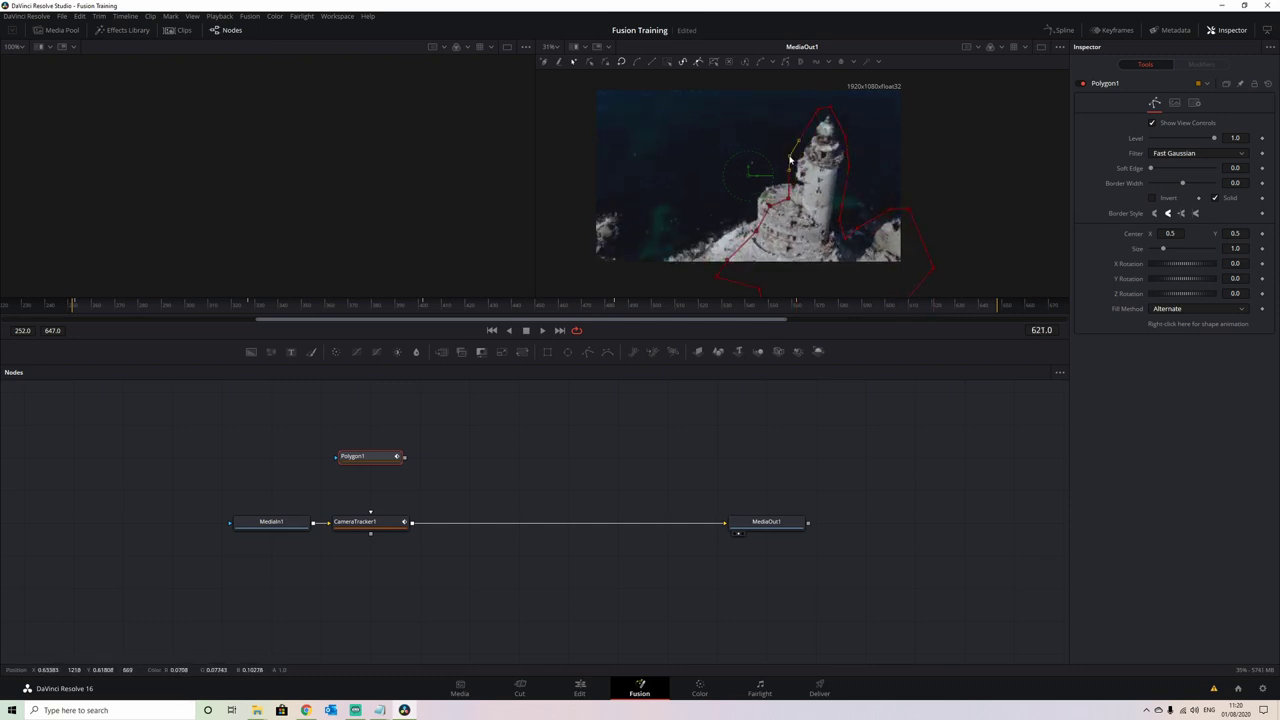
left_click(853, 306)
left_click(542, 331)
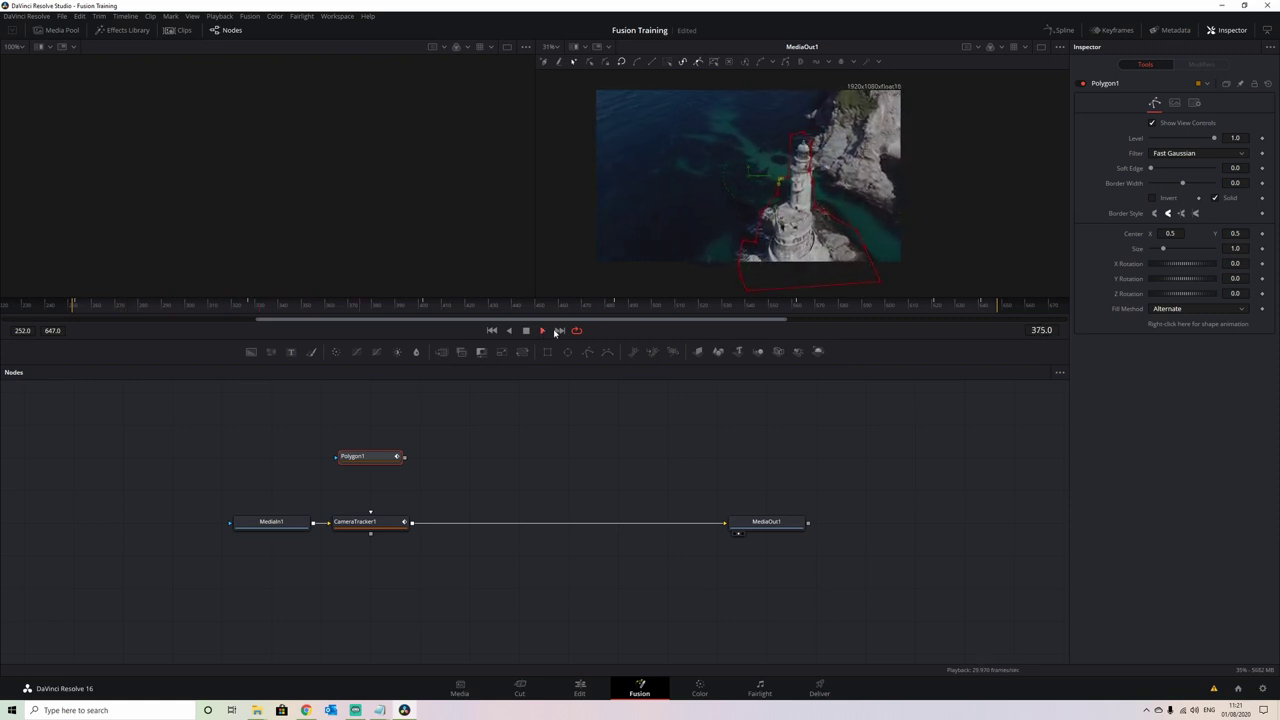
left_click(524, 330)
left_click_drag(415, 313, 309, 309)
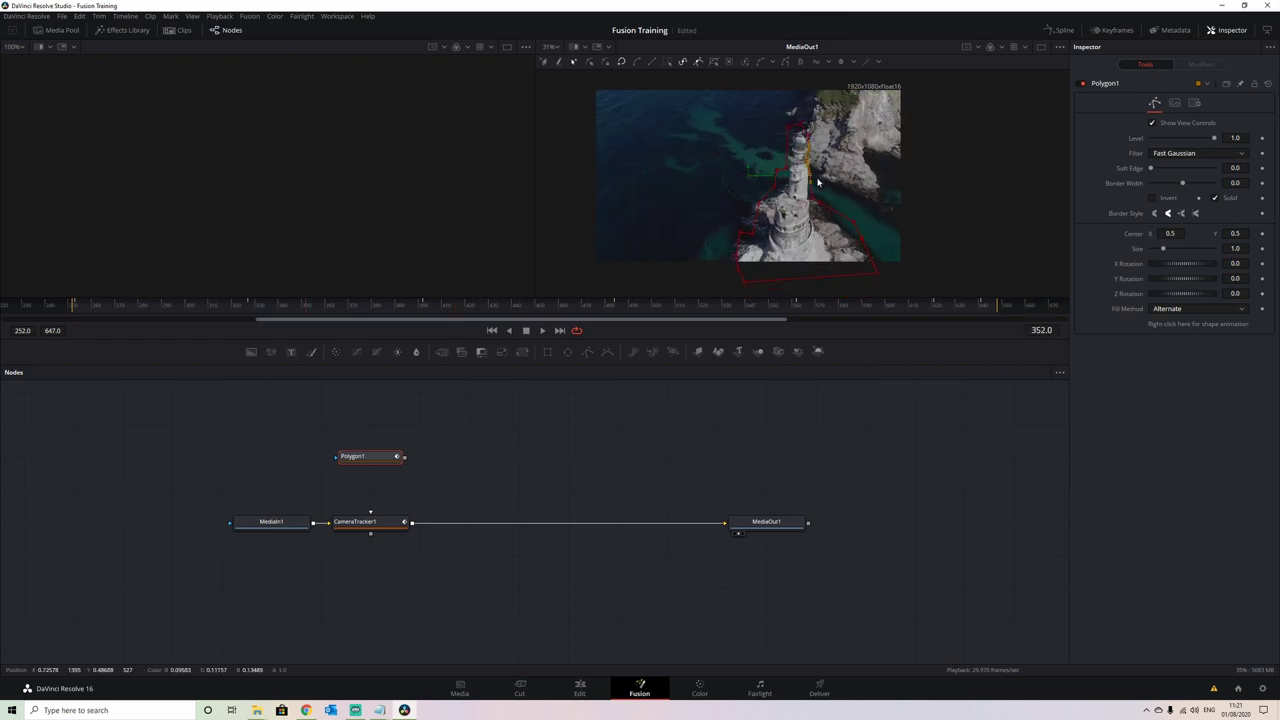
Return to frame 253 and add a second Polygon mask node above Polygon1.
left_click_drag(393, 313, 87, 332)
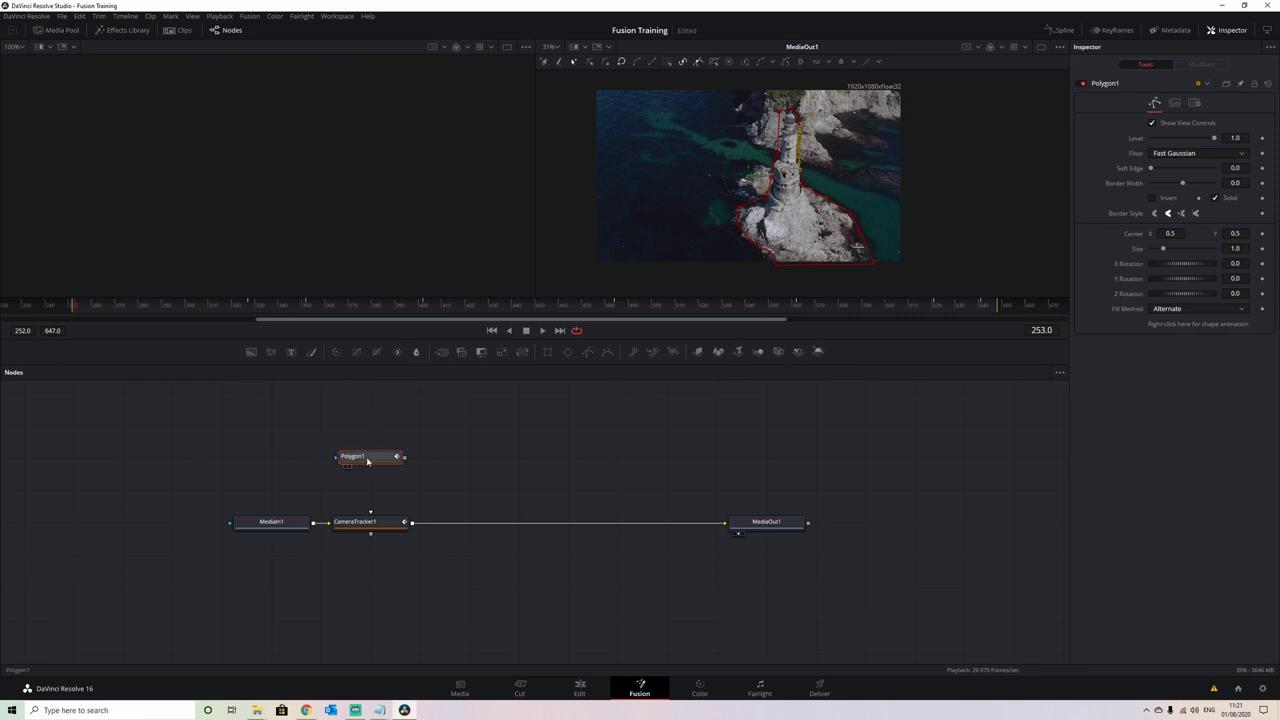
left_click(724, 381)
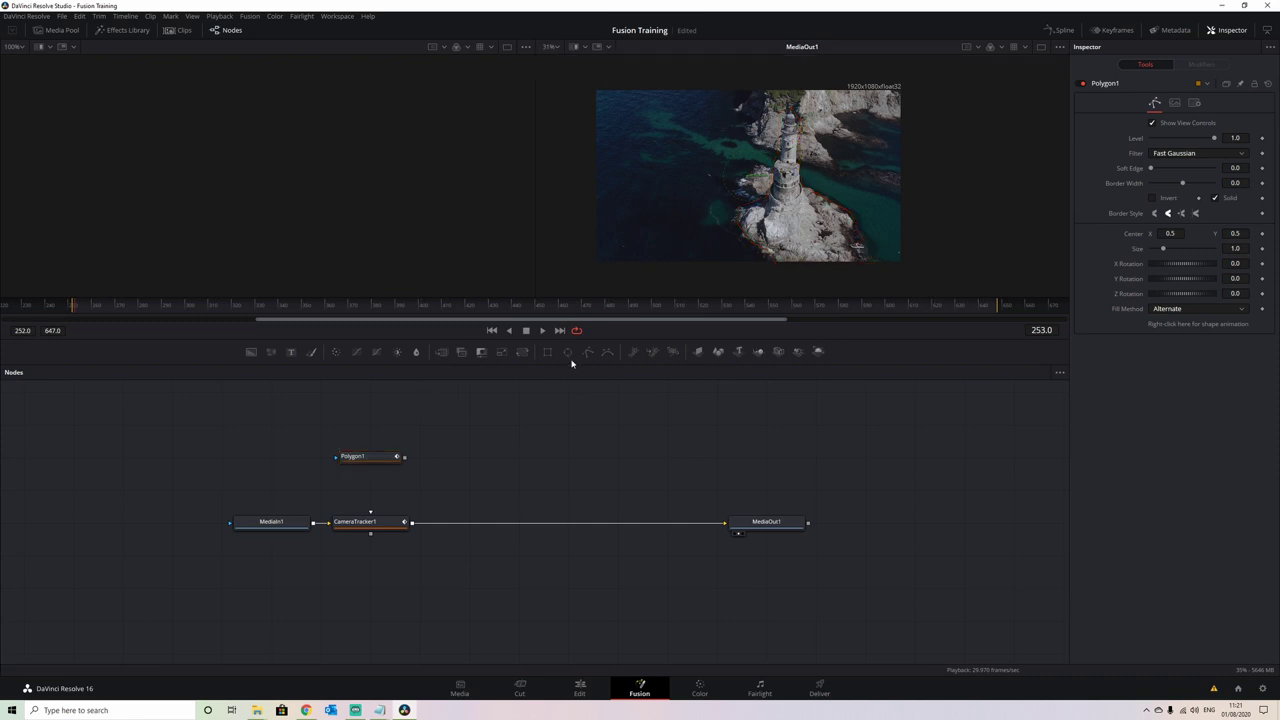
left_click_drag(548, 375, 370, 424)
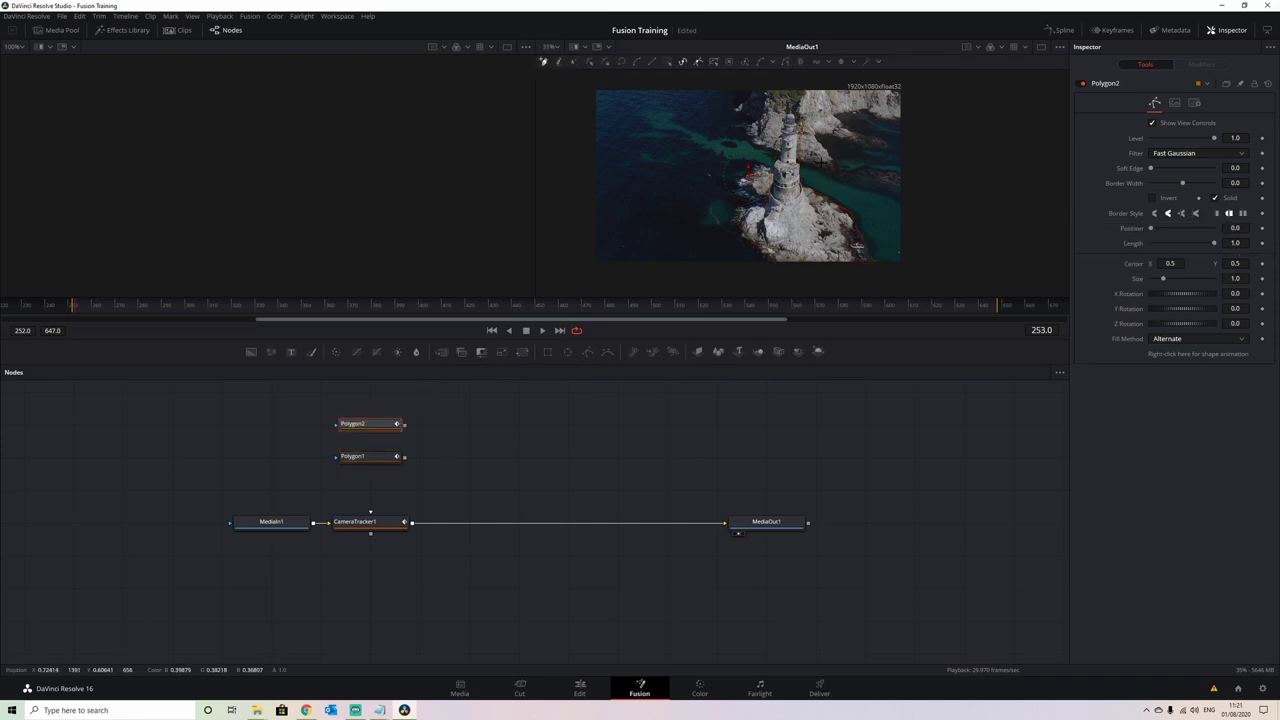
Draw the second polygon mask around the rocky coastline behind the lighthouse, extending beyond the frame's upper edge.
left_click(744, 141)
left_click(746, 105)
left_click(752, 78)
left_click(905, 80)
left_click(915, 124)
left_click(856, 117)
left_click(828, 139)
left_click(822, 167)
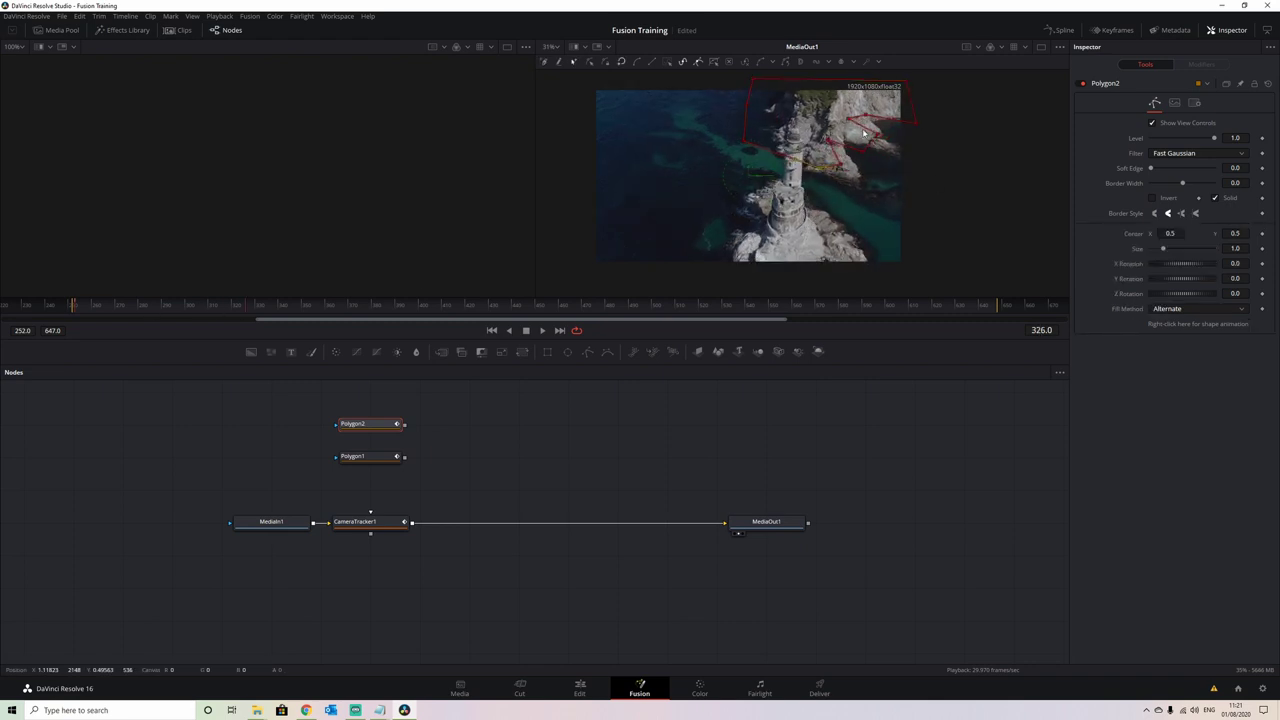
Reshape the coastline mask at frames 326 and 460 to follow the cliffs out of the picture, and review the motion.
left_click_drag(884, 137, 870, 171)
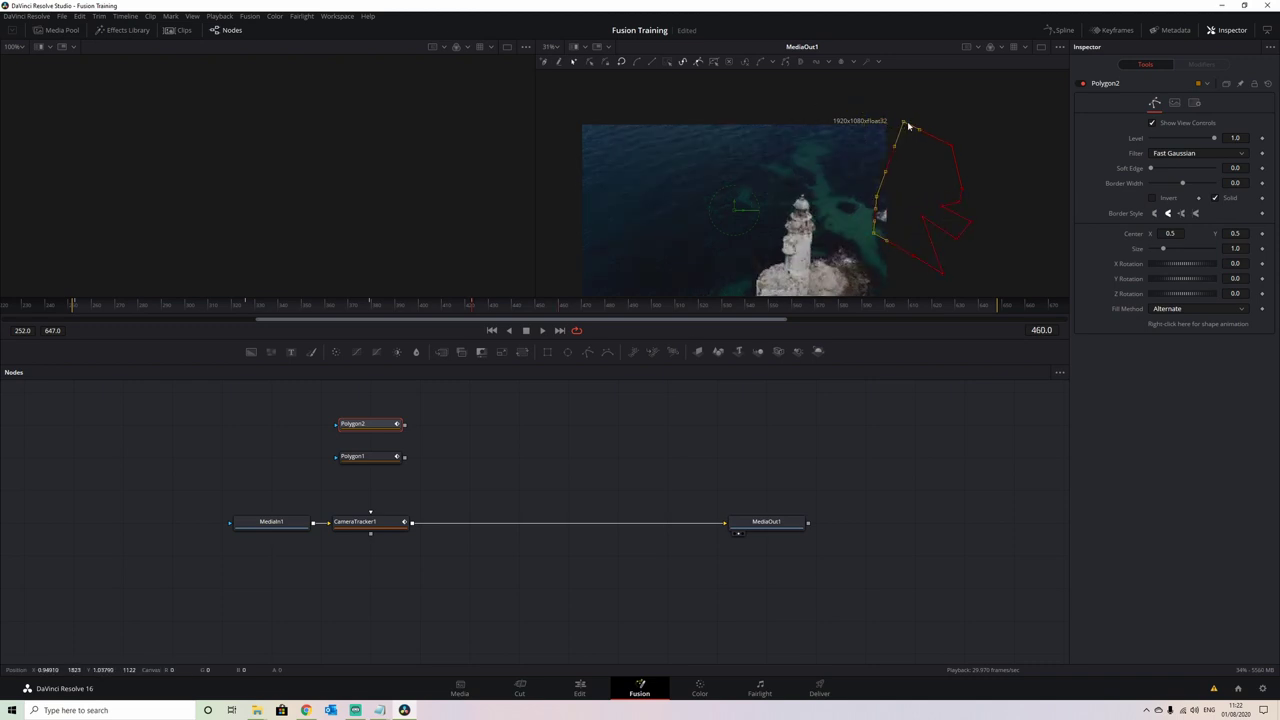
left_click(526, 331)
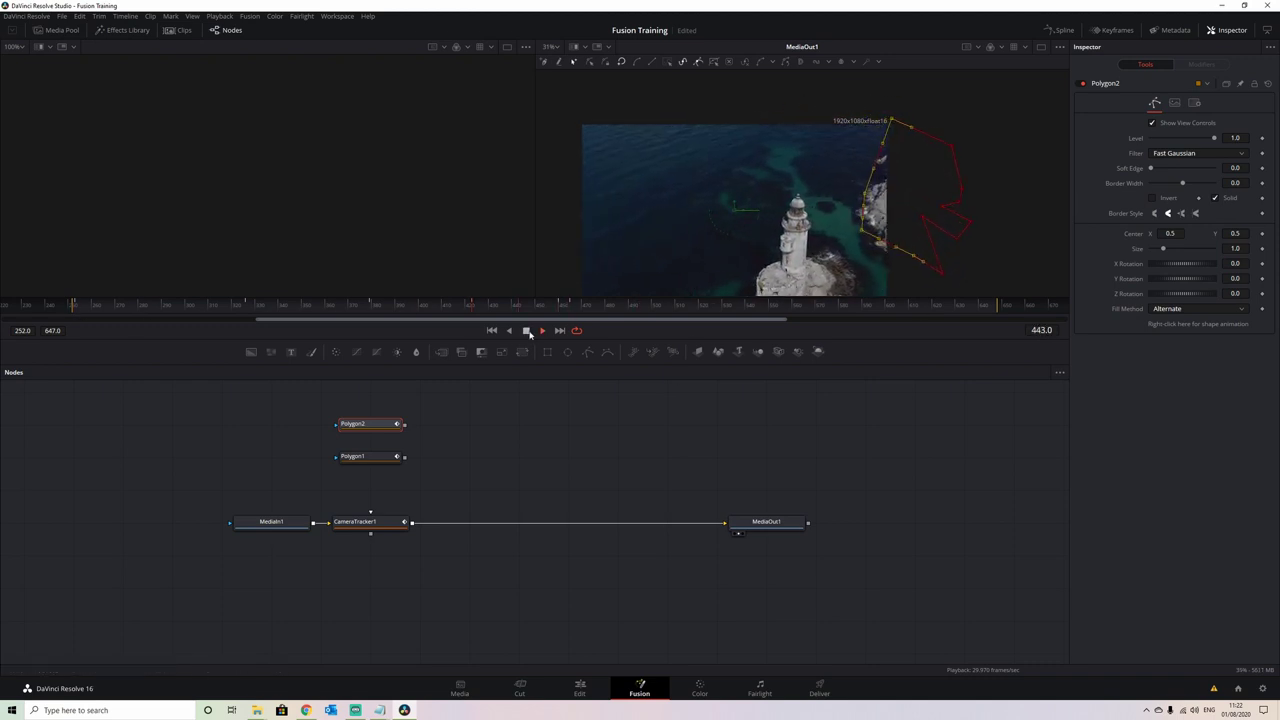
left_click(526, 333)
Connect Polygon2 through Polygon1 into CameraTracker1's mask input and inspect the combined mask across the clip in the first viewer.
left_click_drag(404, 424, 370, 530)
left_click_drag(352, 457, 345, 266)
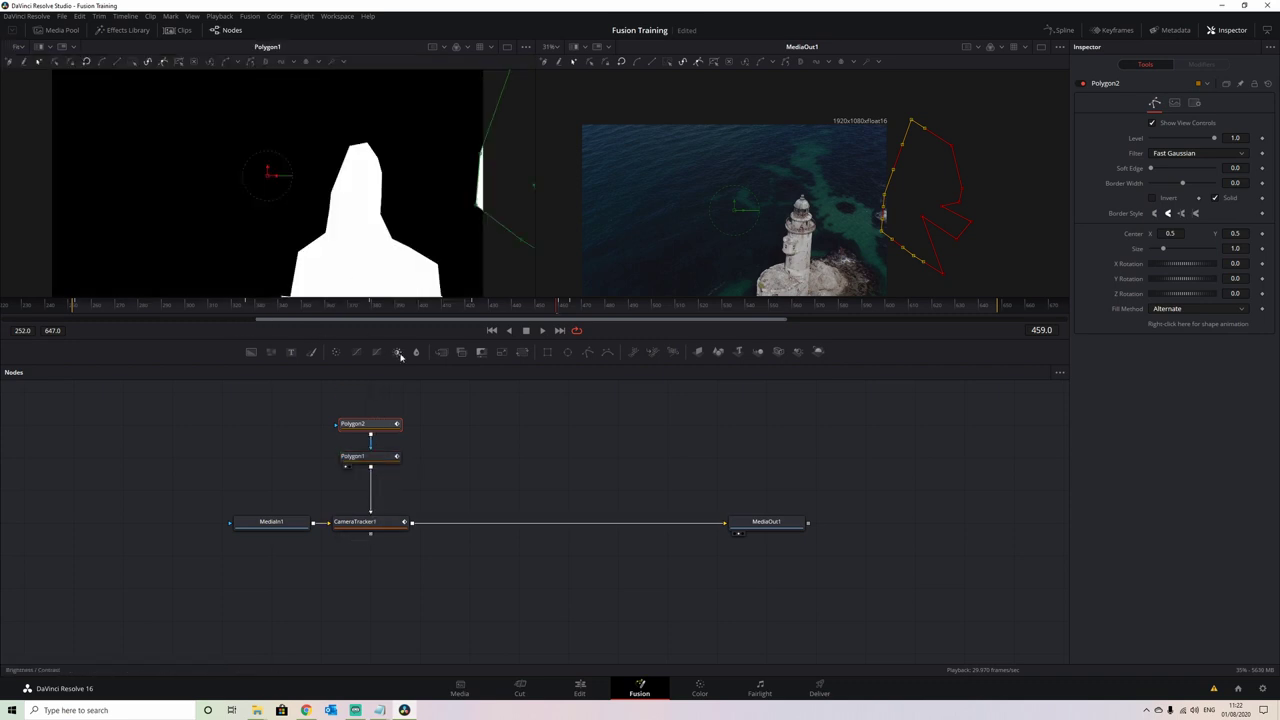
left_click(355, 456)
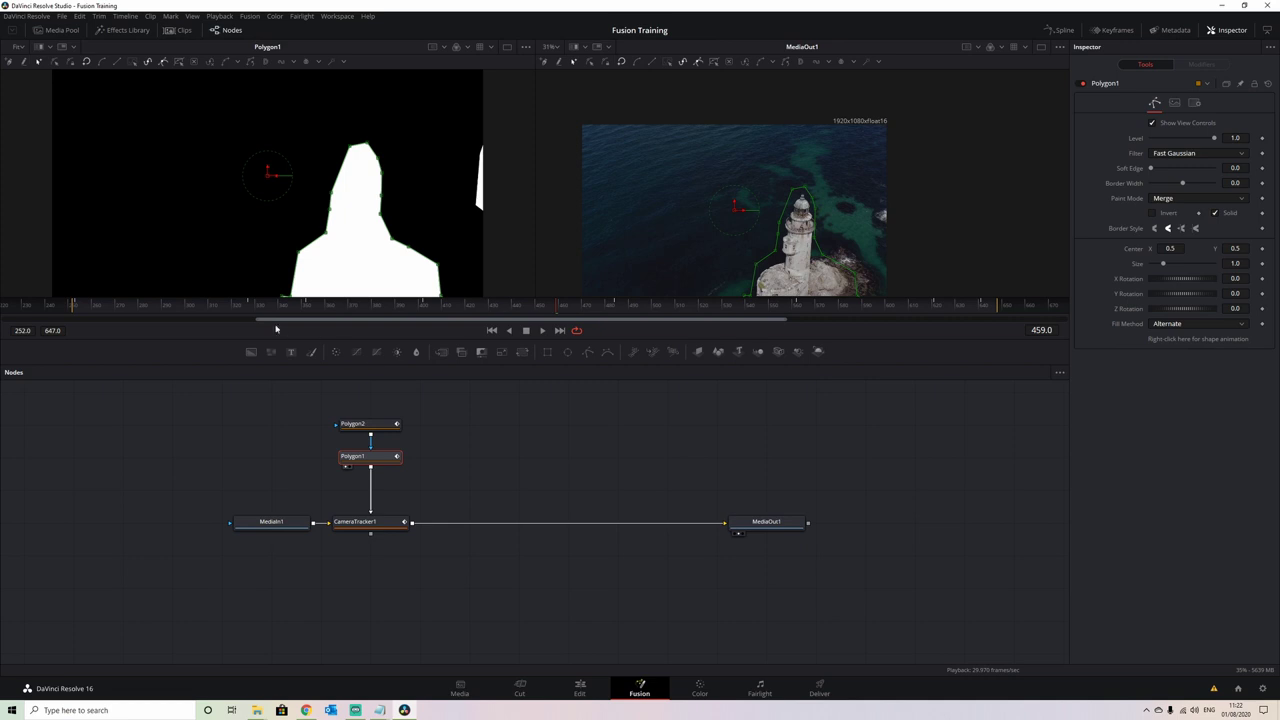
left_click(204, 304)
left_click_drag(204, 320, 76, 311)
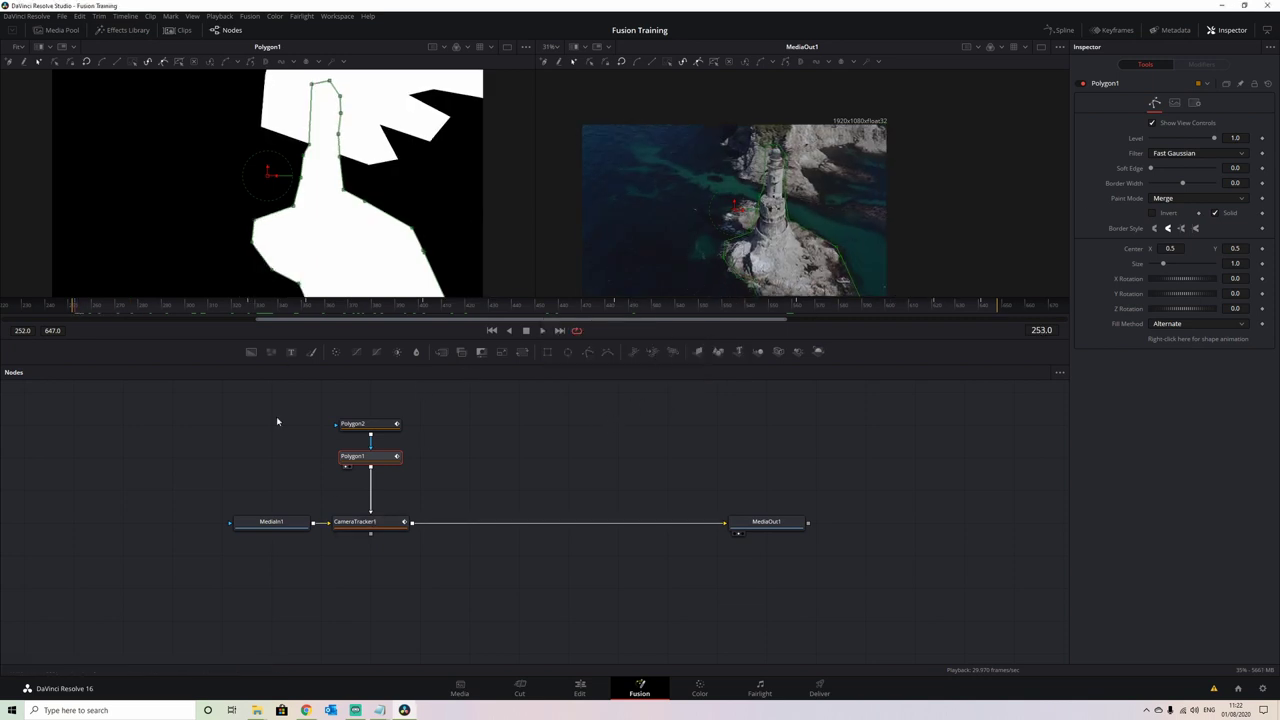
Show CameraTracker1 in the first viewer and open its tracking settings.
left_click_drag(368, 530, 342, 238)
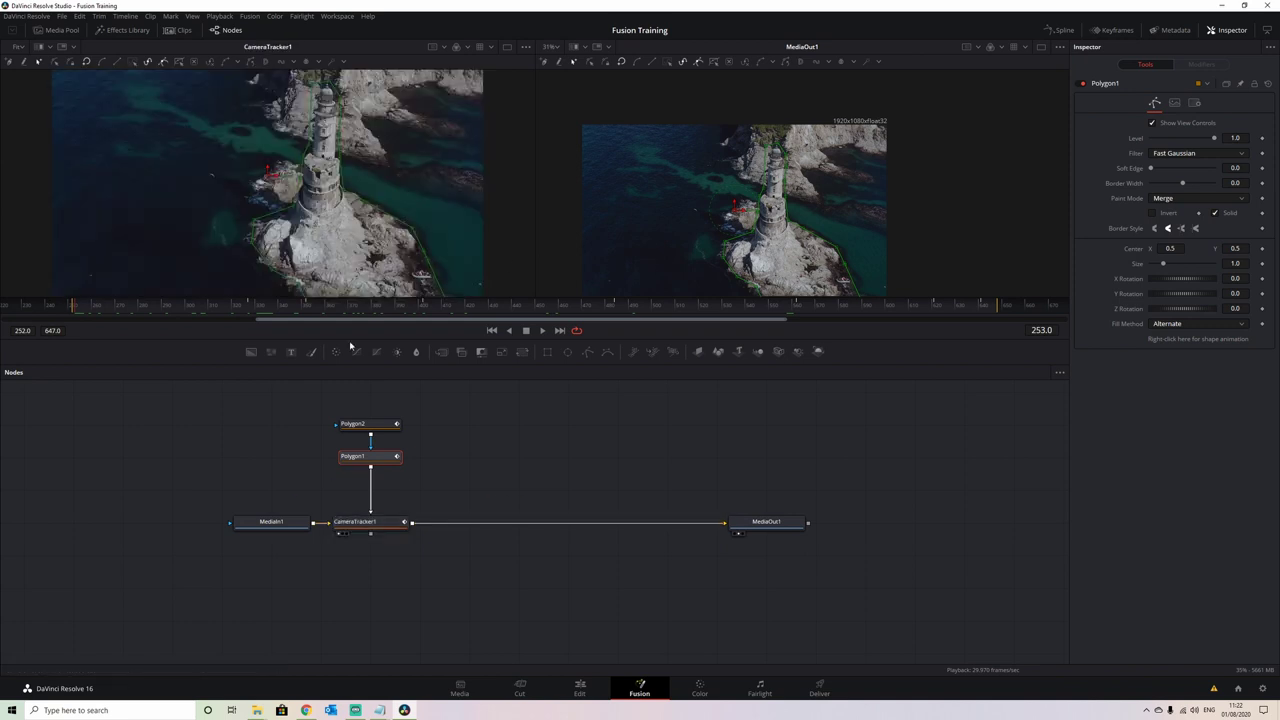
left_click(360, 521)
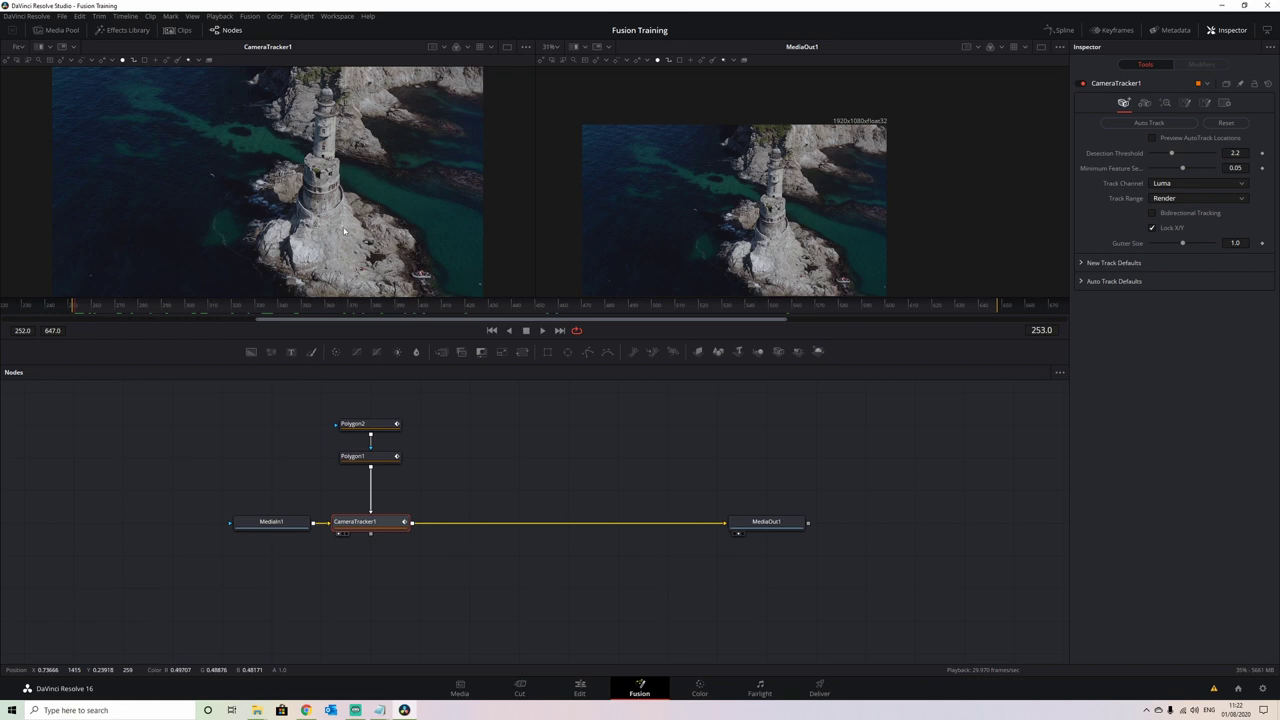
Preview the auto-track locations and set CameraTracker1's detection threshold to 2.008 and minimum feature separation to 0.022.
left_click(1153, 137)
left_click_drag(1184, 168, 1174, 171)
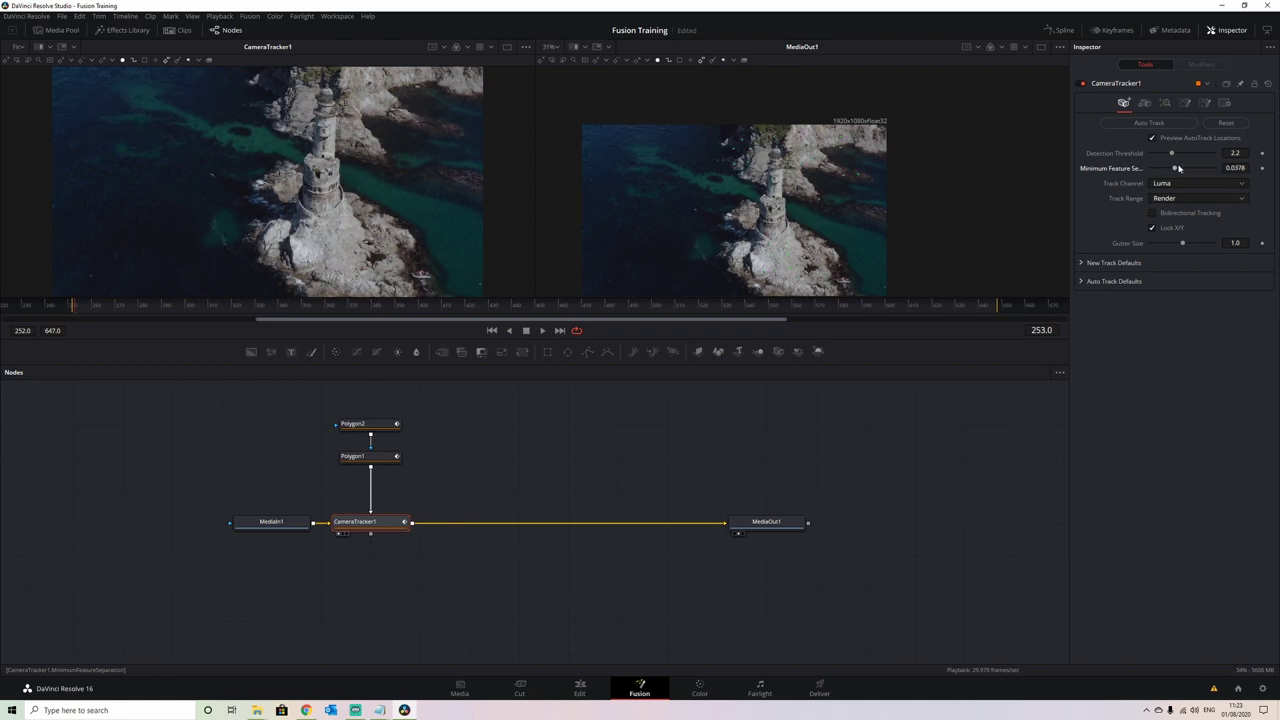
left_click_drag(1176, 171, 1198, 156)
left_click_drag(1196, 155, 1164, 155)
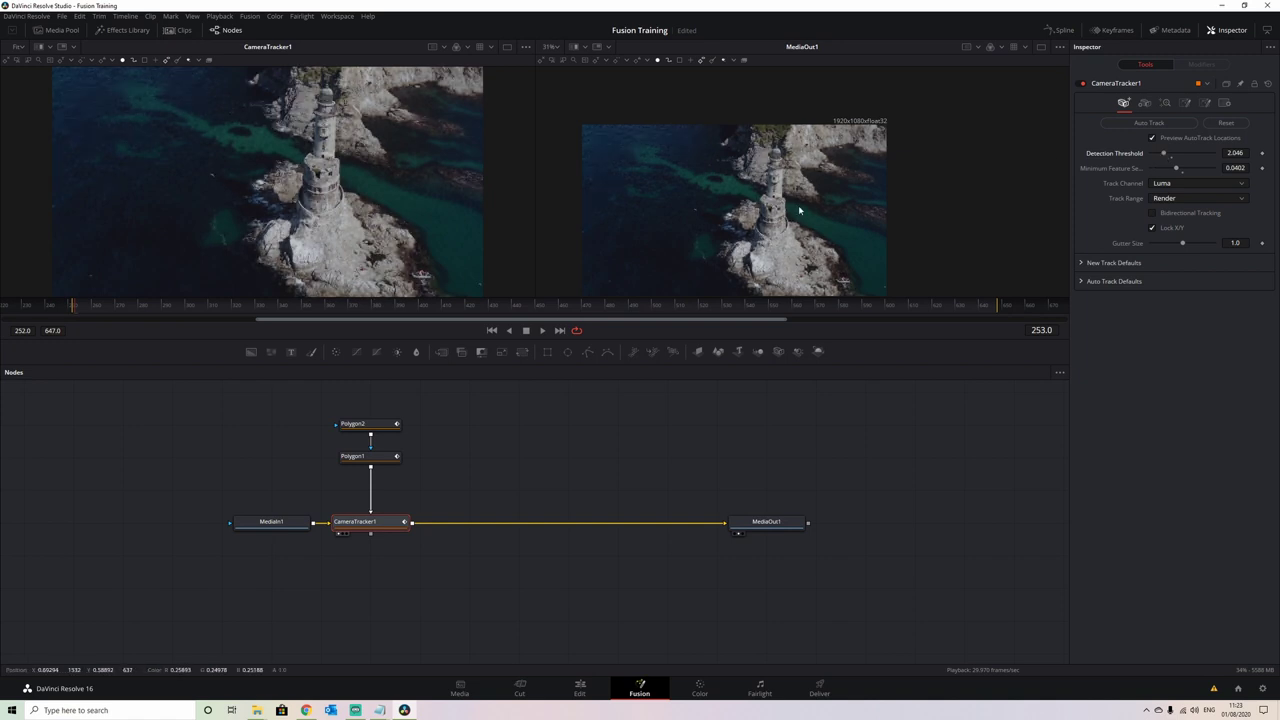
left_click_drag(849, 187, 888, 160)
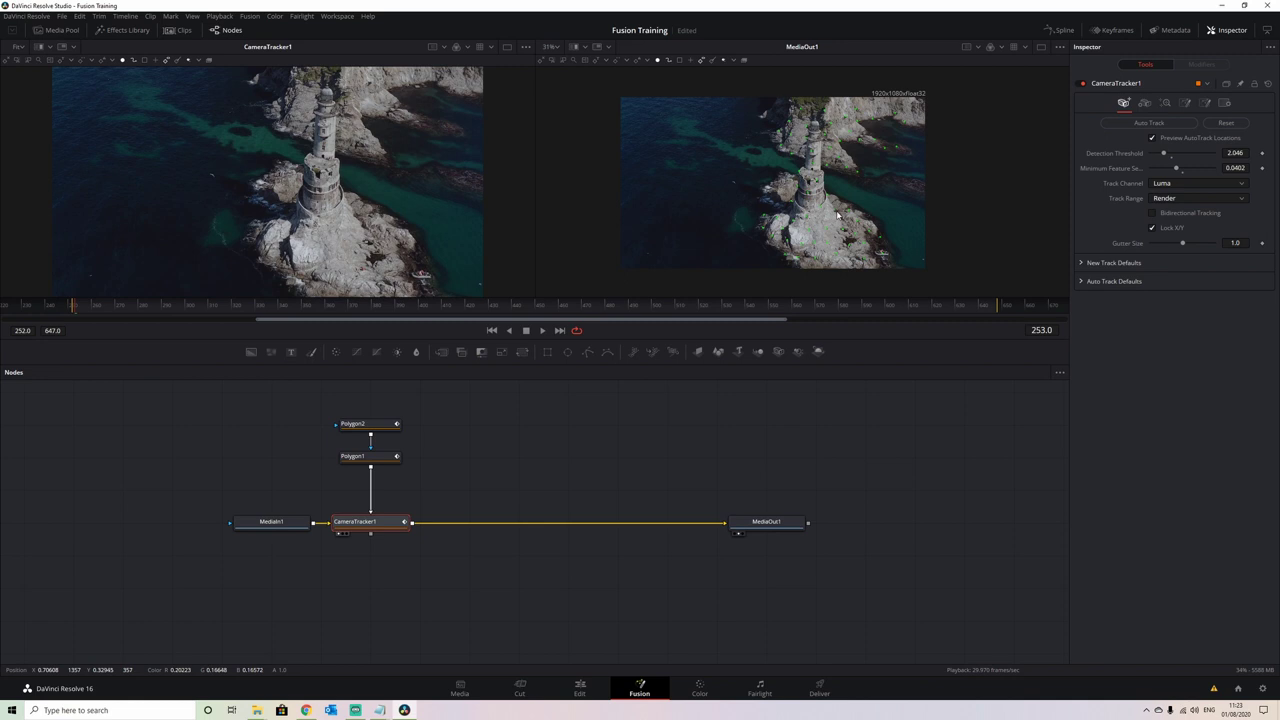
left_click_drag(898, 169, 898, 180)
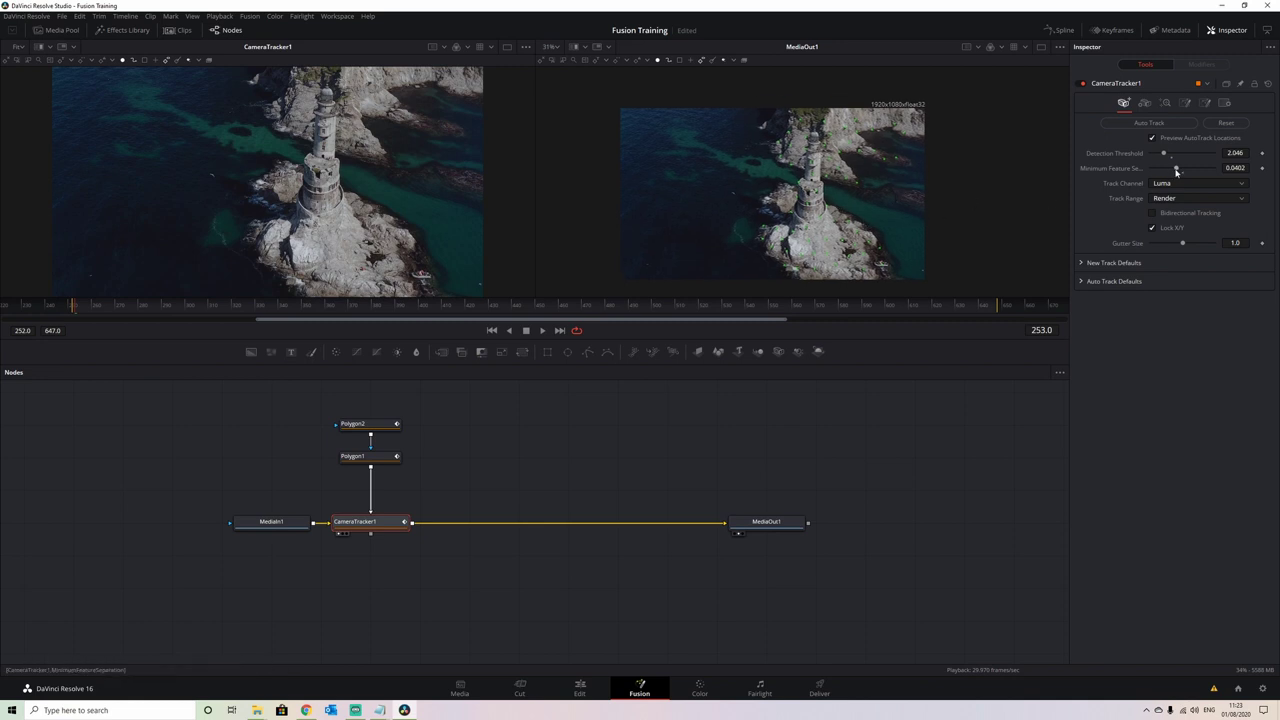
left_click_drag(1176, 170, 1173, 170)
left_click_drag(1170, 170, 1163, 155)
Set the tracker's camera to the Canon EOS C500 film gate with a 20 mm focal length.
left_click(1145, 104)
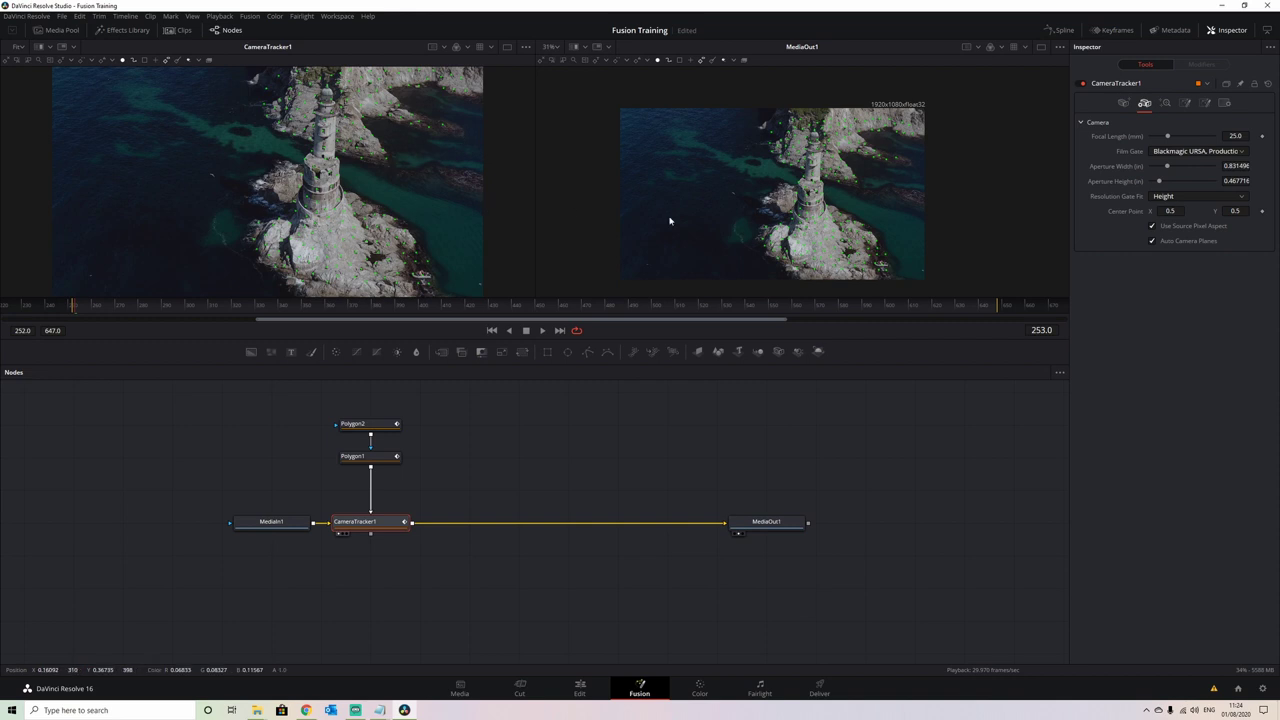
left_click(1198, 151)
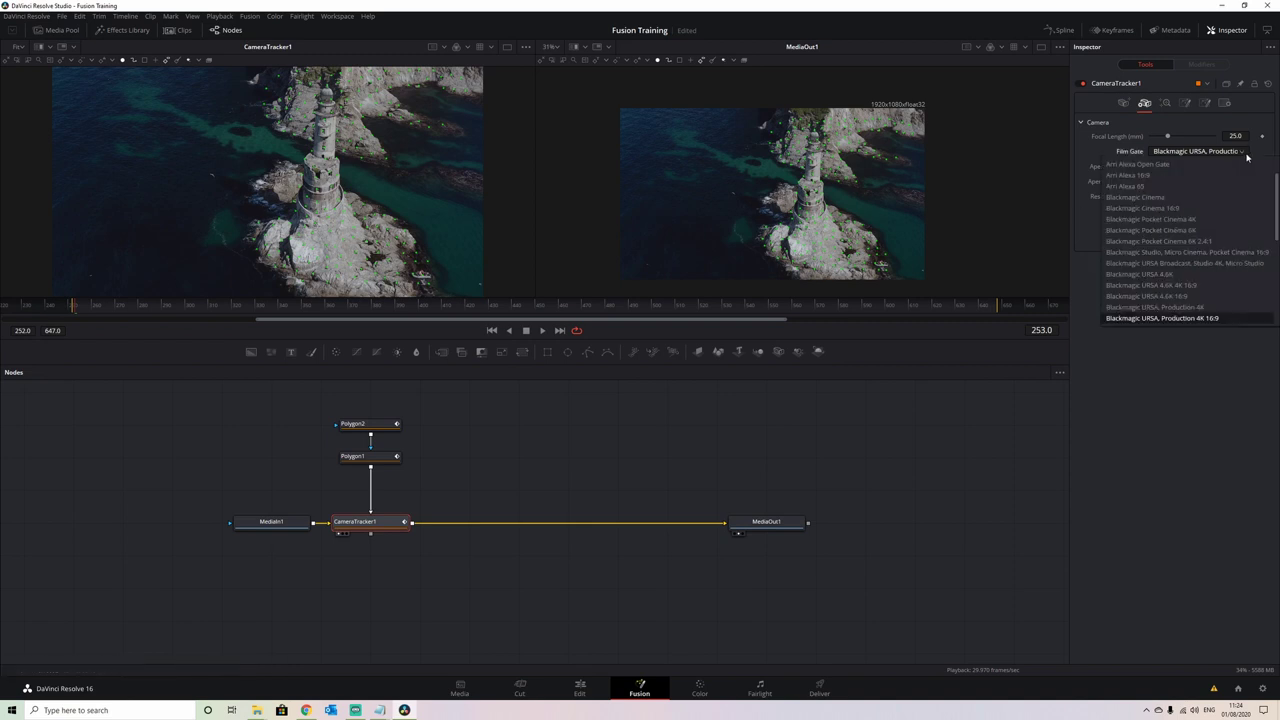
scroll(1199, 167, "down", 4)
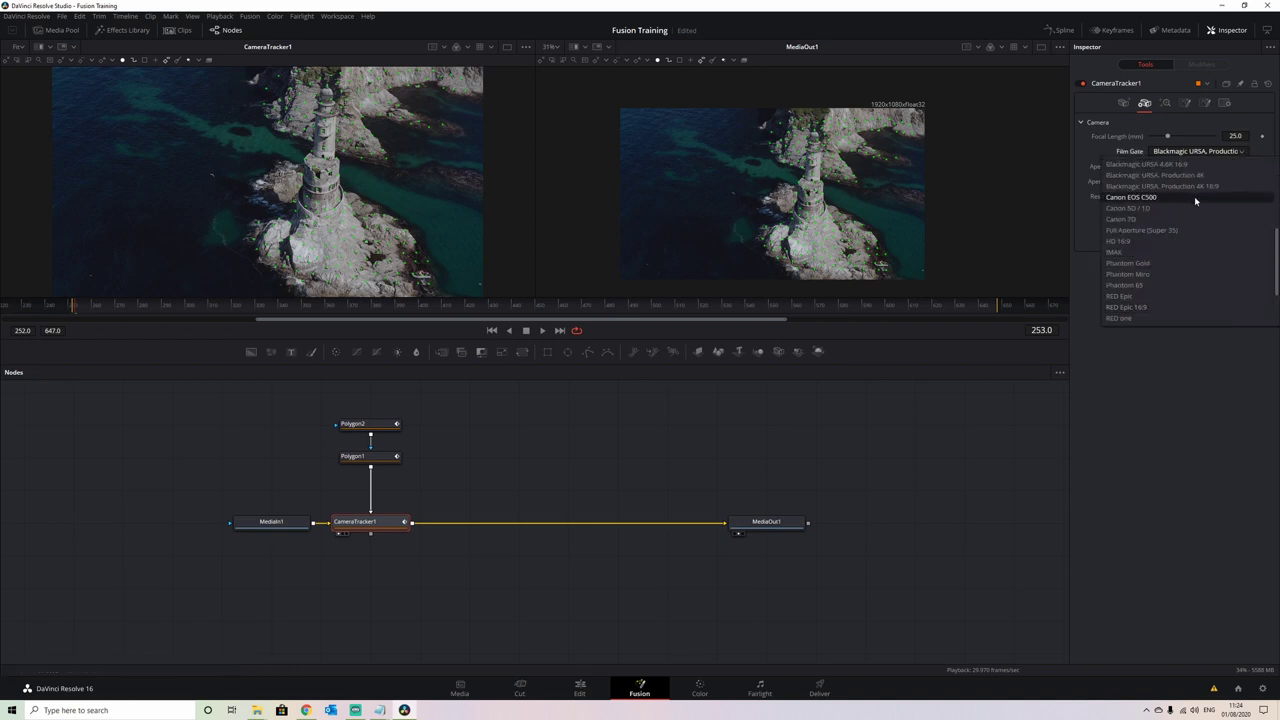
left_click(1194, 197)
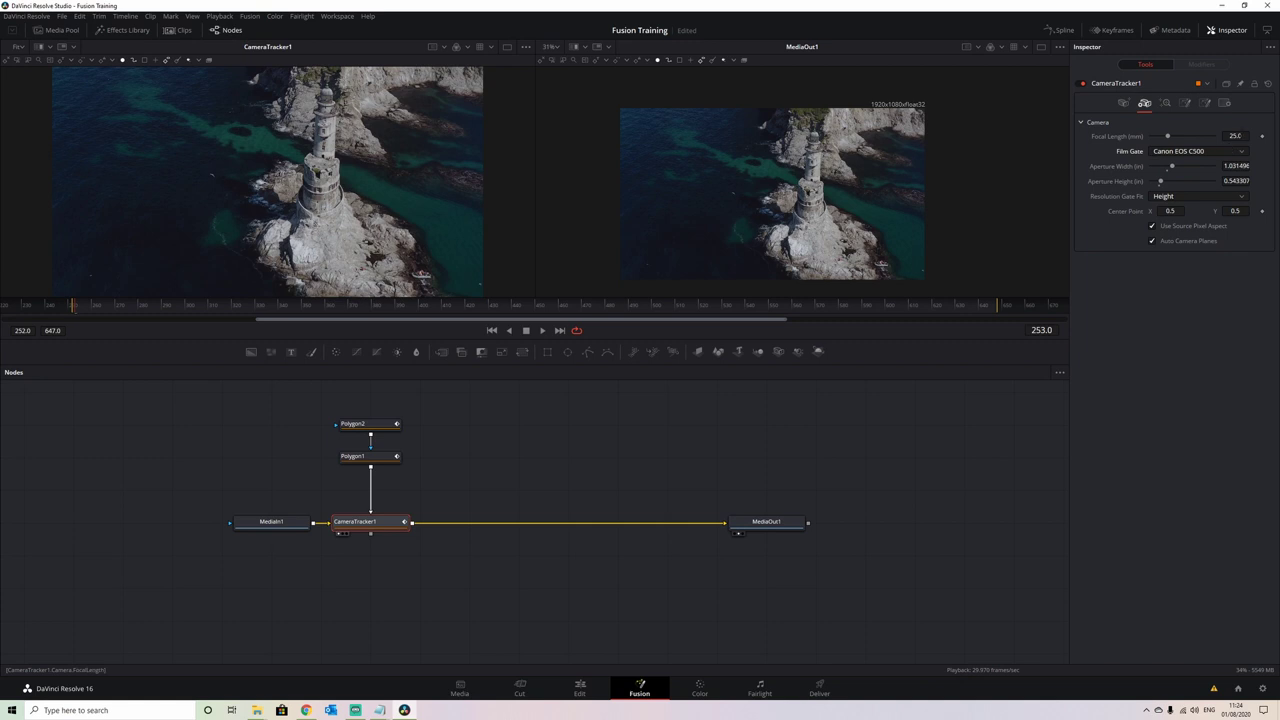
left_click_drag(1168, 136, 1159, 136)
Try to solve the camera motion in CameraTracker1 without tracking the shot first.
left_click(1166, 104)
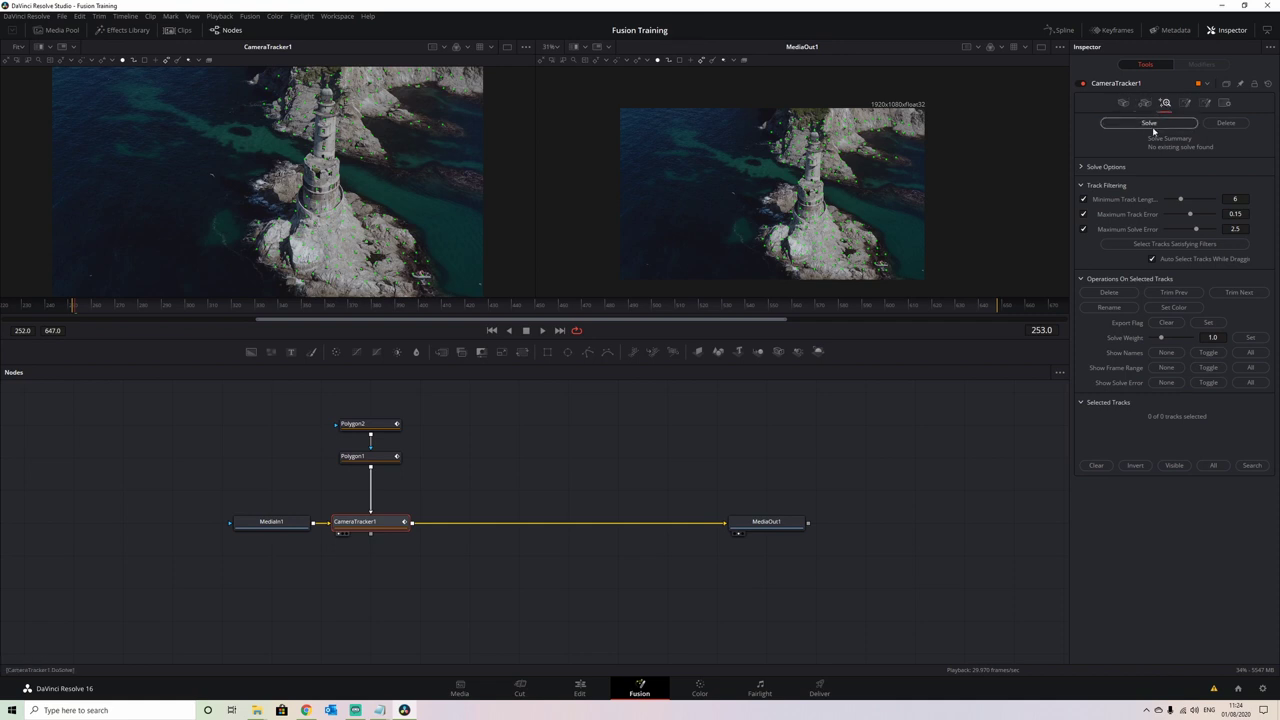
left_click(1157, 122)
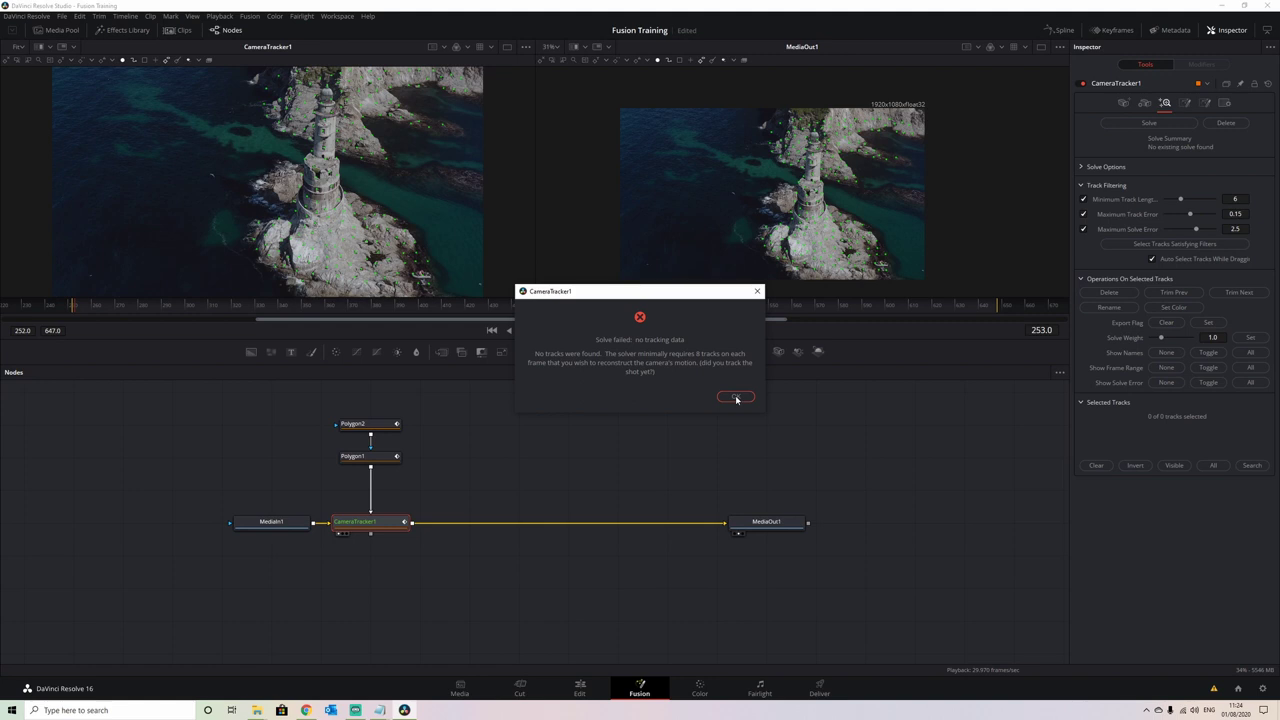
left_click(736, 398)
Run the auto track on the masked lighthouse footage across the render range.
left_click(1124, 103)
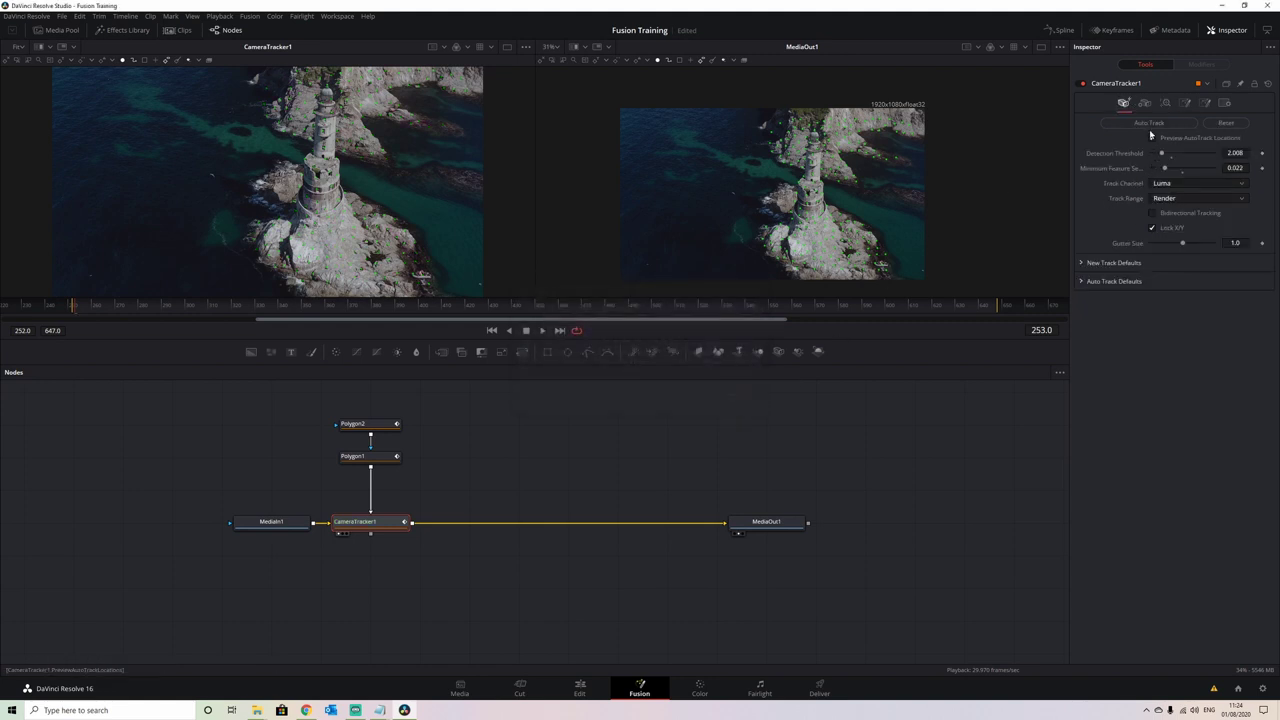
left_click(1152, 137)
left_click(1165, 124)
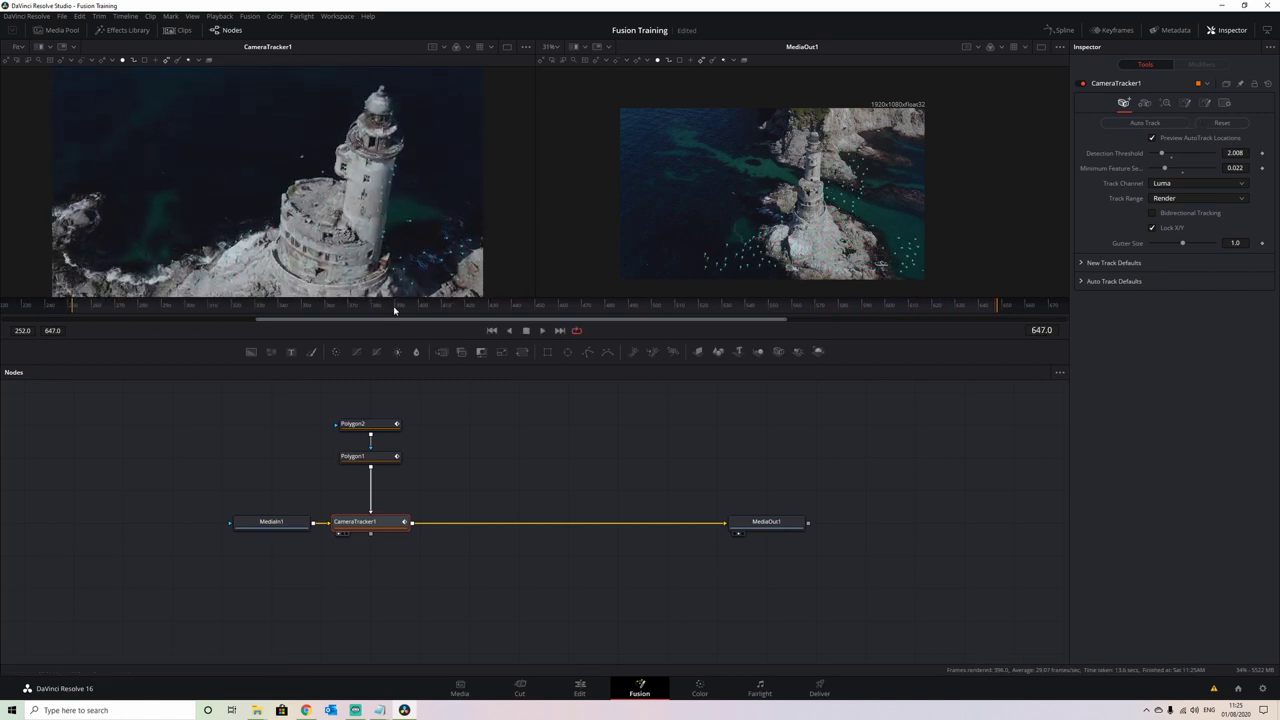
Check the camera settings and solve the camera motion from the auto-tracked points.
left_click(1145, 104)
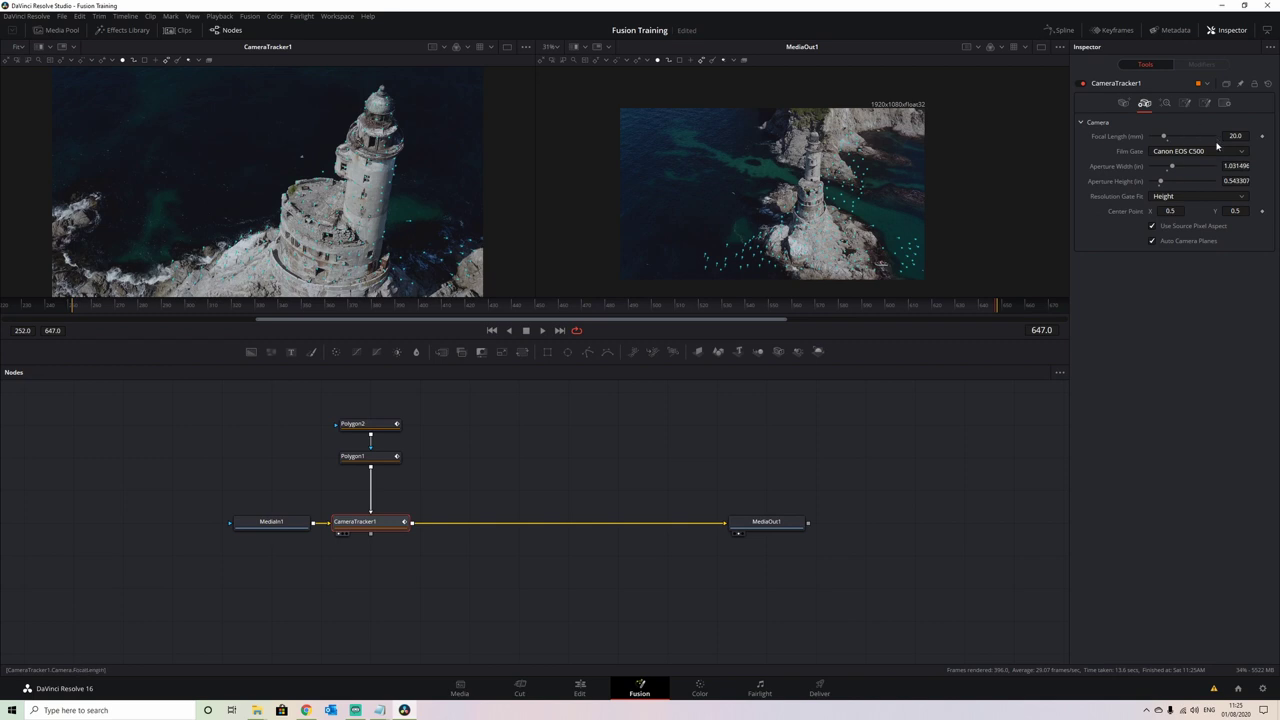
left_click(1166, 104)
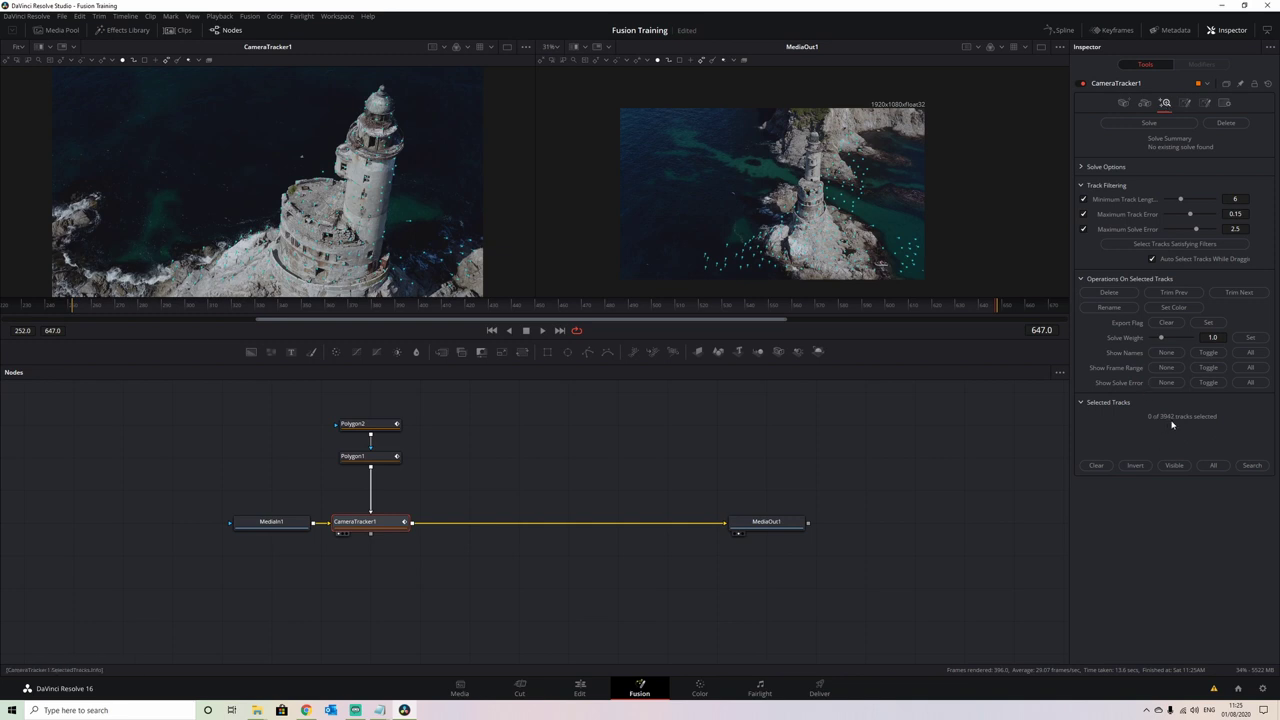
left_click(1146, 123)
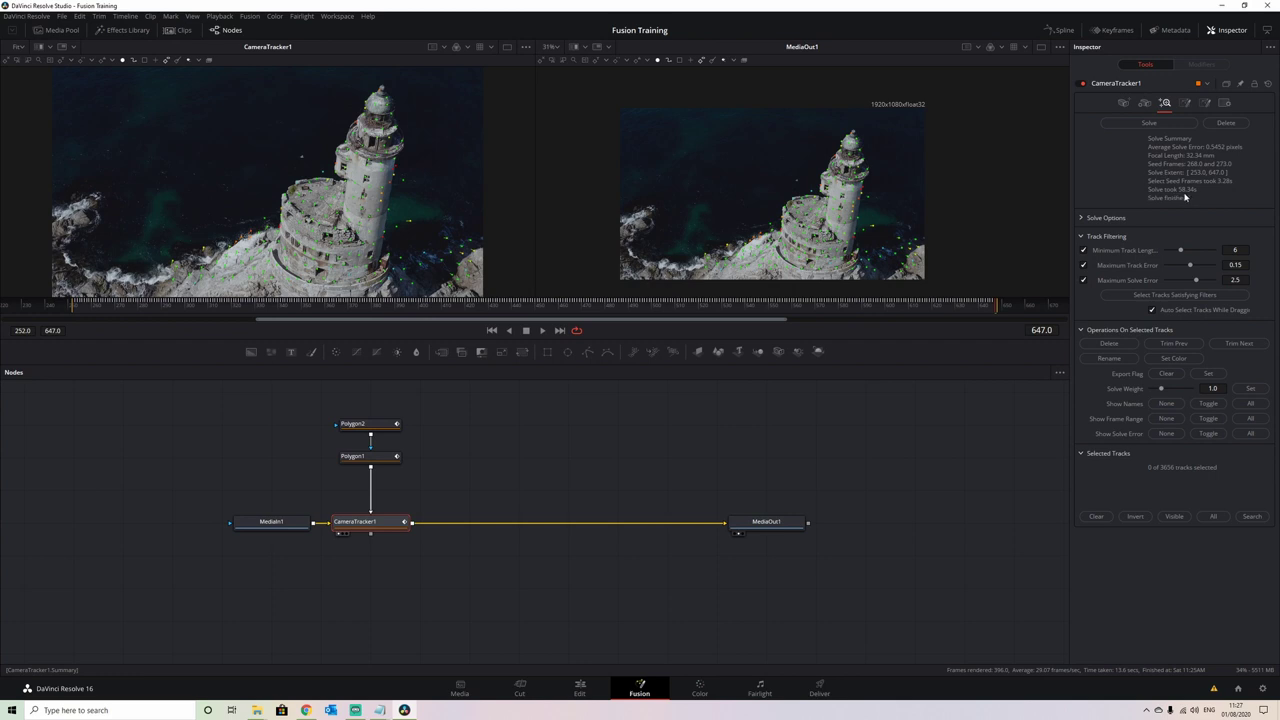
Filter the tracks by minimum length 7, maximum track error 0.136 and maximum solve error 1.61, and delete the selected ones.
left_click_drag(779, 210, 776, 216)
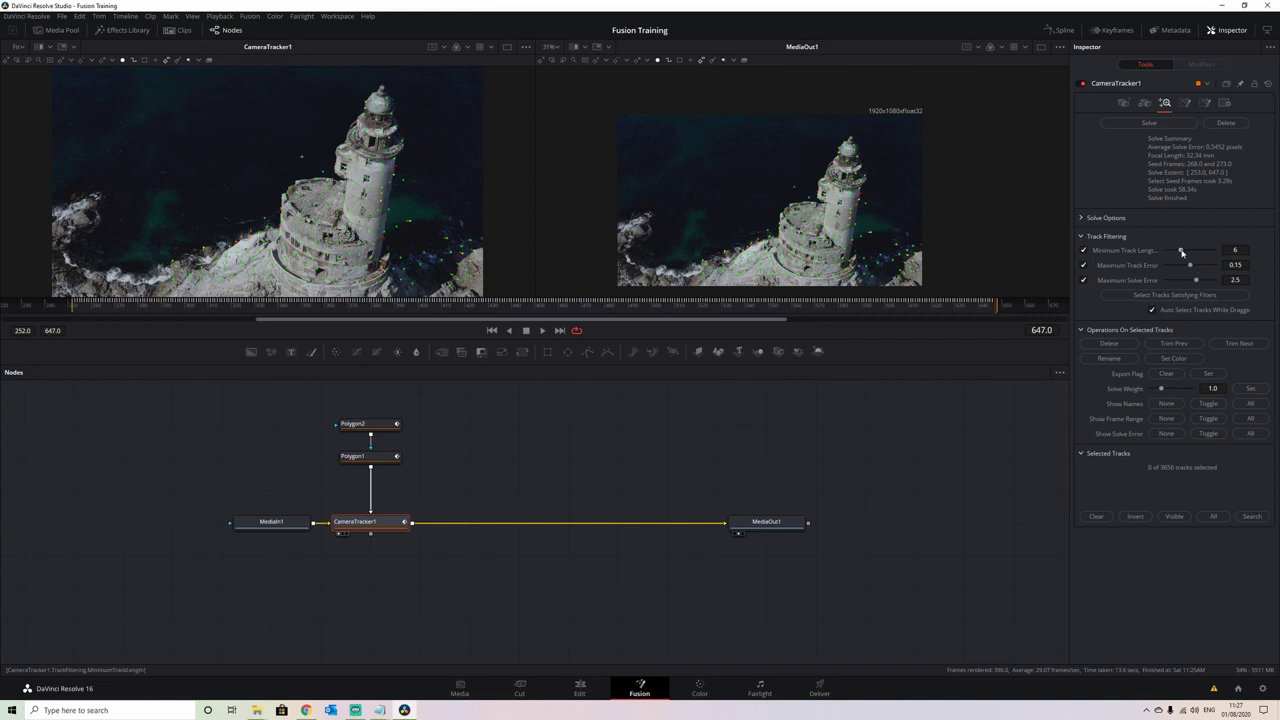
left_click_drag(1182, 252, 1185, 251)
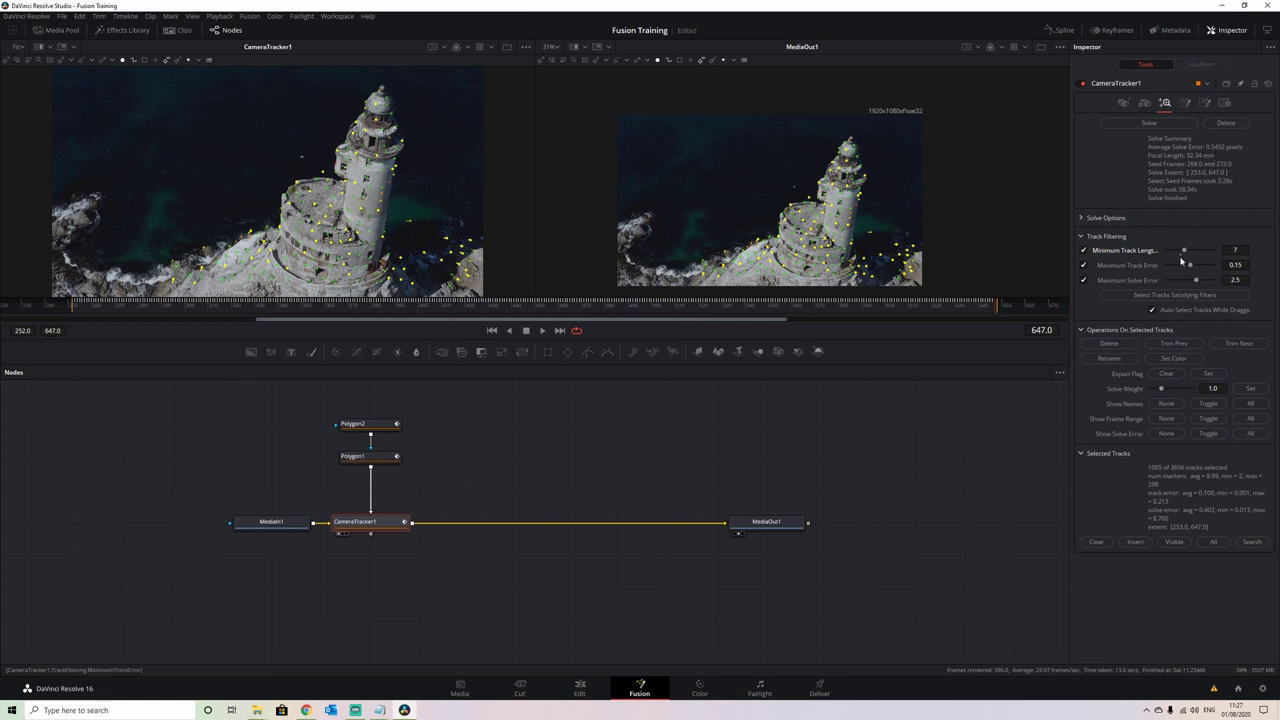
left_click_drag(1184, 250, 1185, 284)
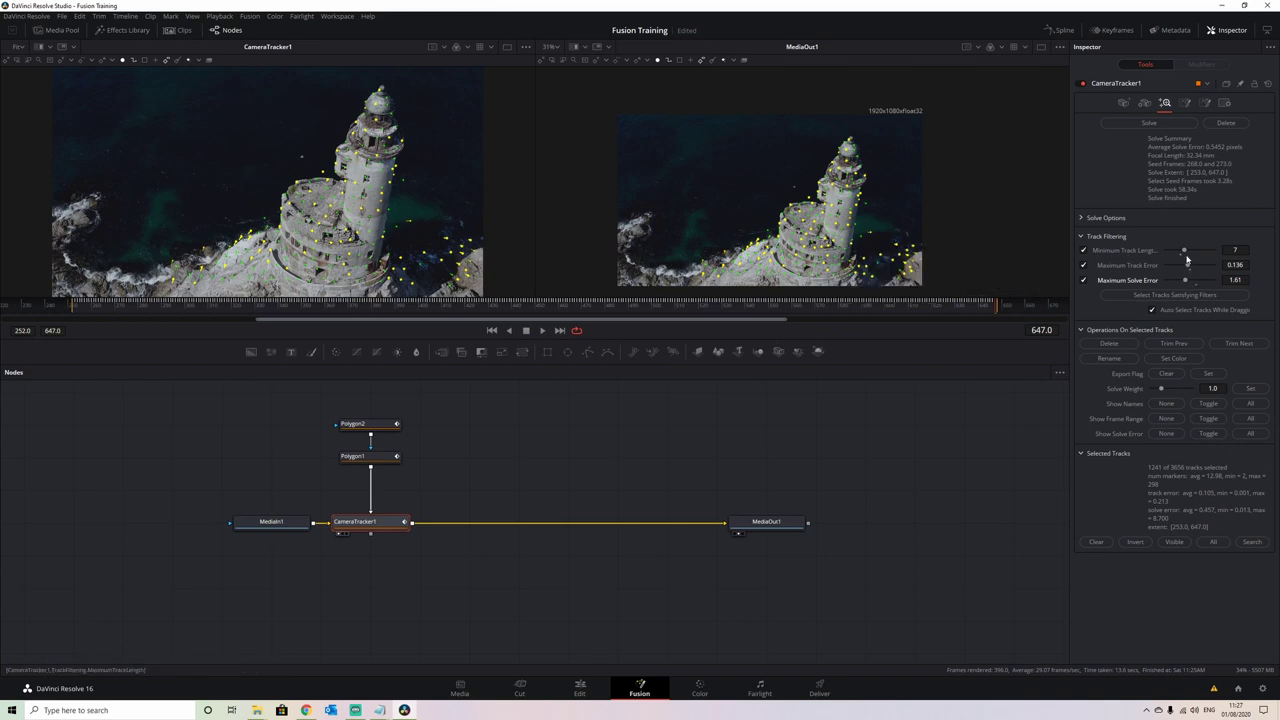
left_click(1124, 346)
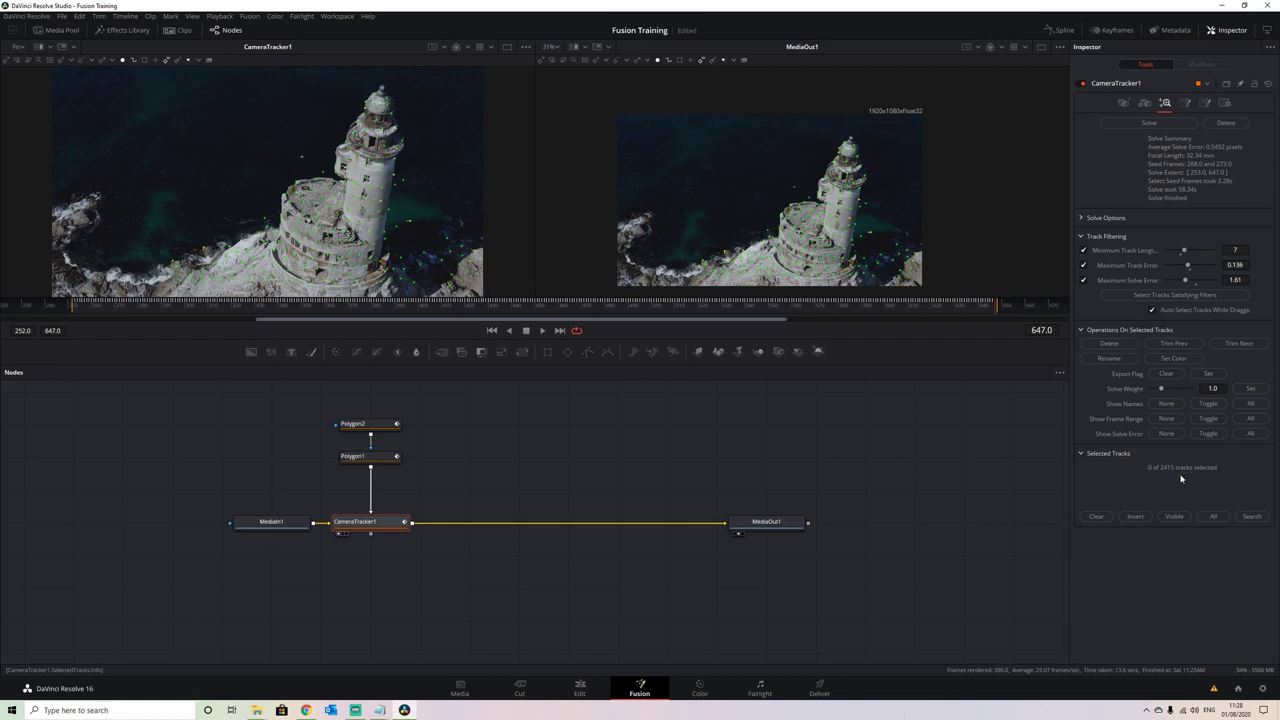
Solve the camera again with the remaining tracks and open CameraTracker1's export settings.
left_click(1165, 124)
left_click(1186, 103)
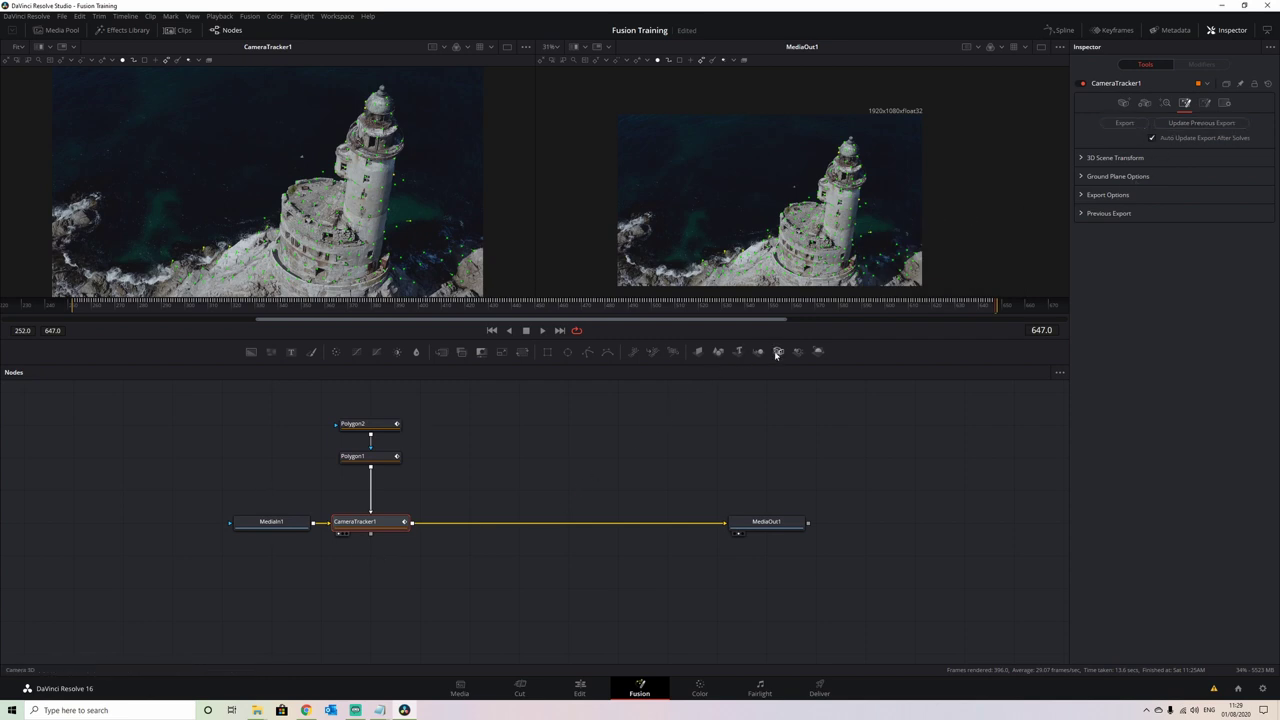
Add a Merge 3D node fed by CameraTracker1's scene output and show it in the second viewer.
left_click_drag(758, 351, 383, 581)
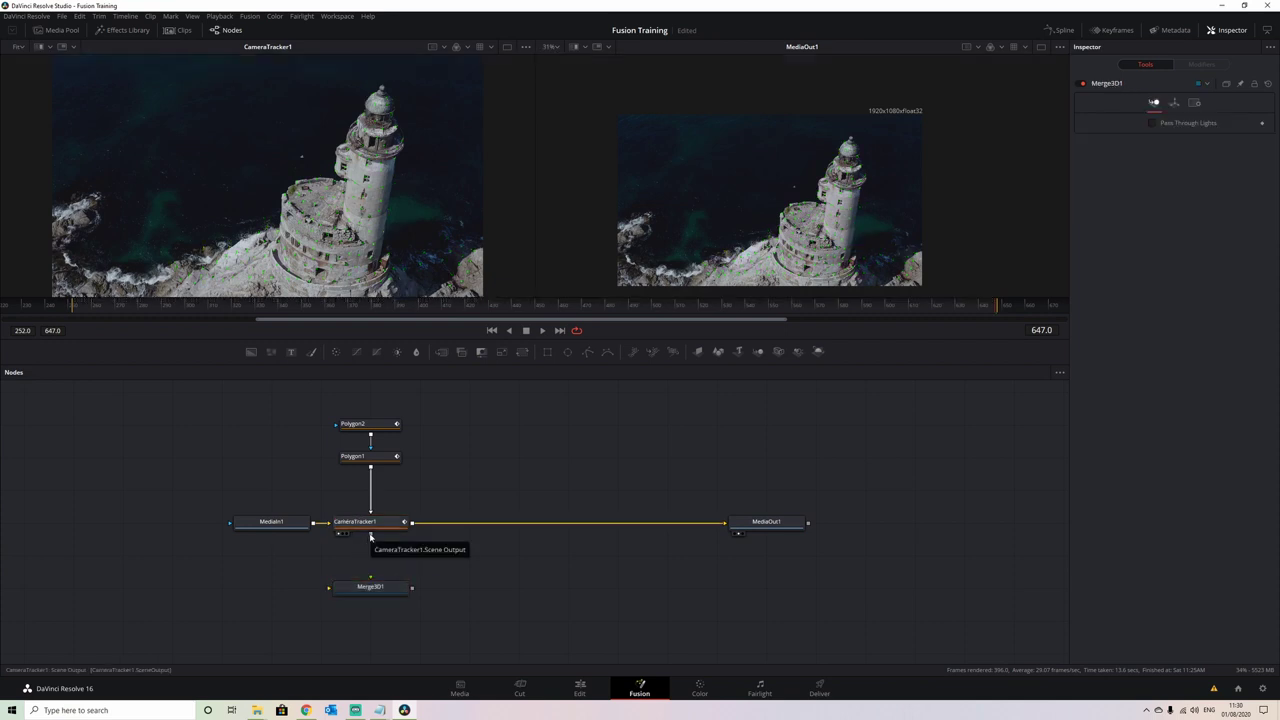
left_click_drag(370, 536, 381, 591)
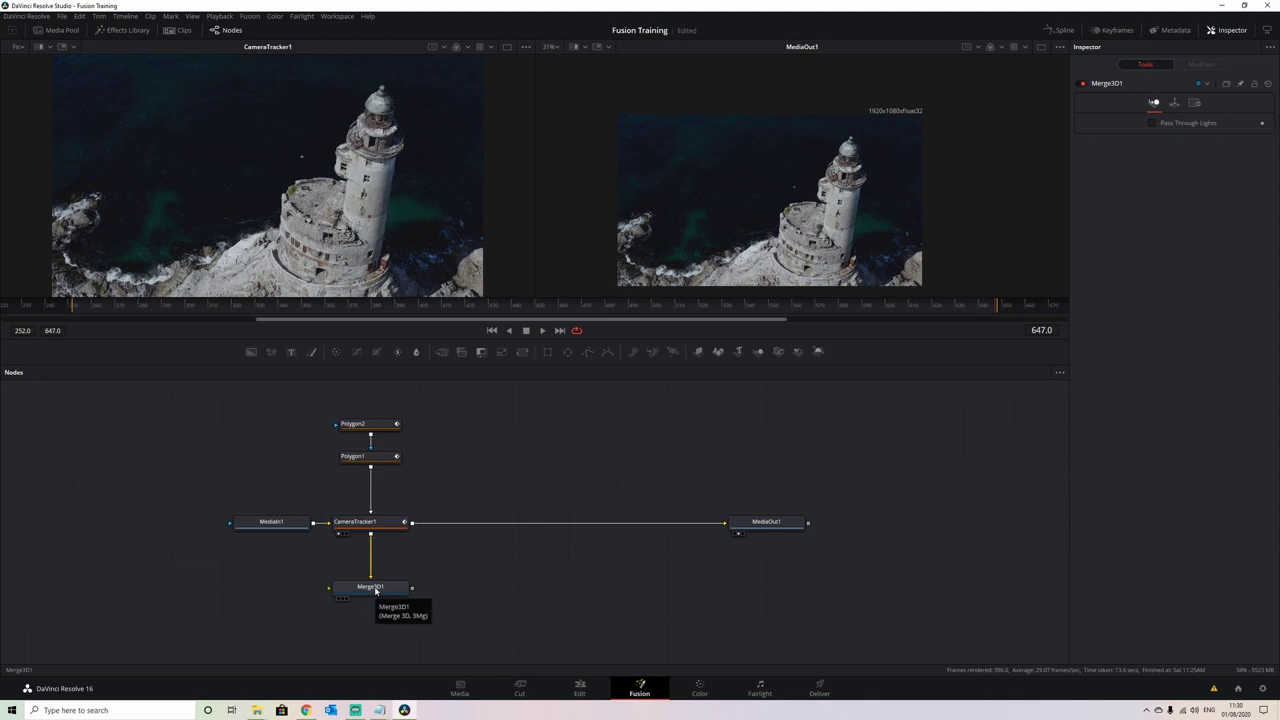
left_click(375, 592)
key("2")
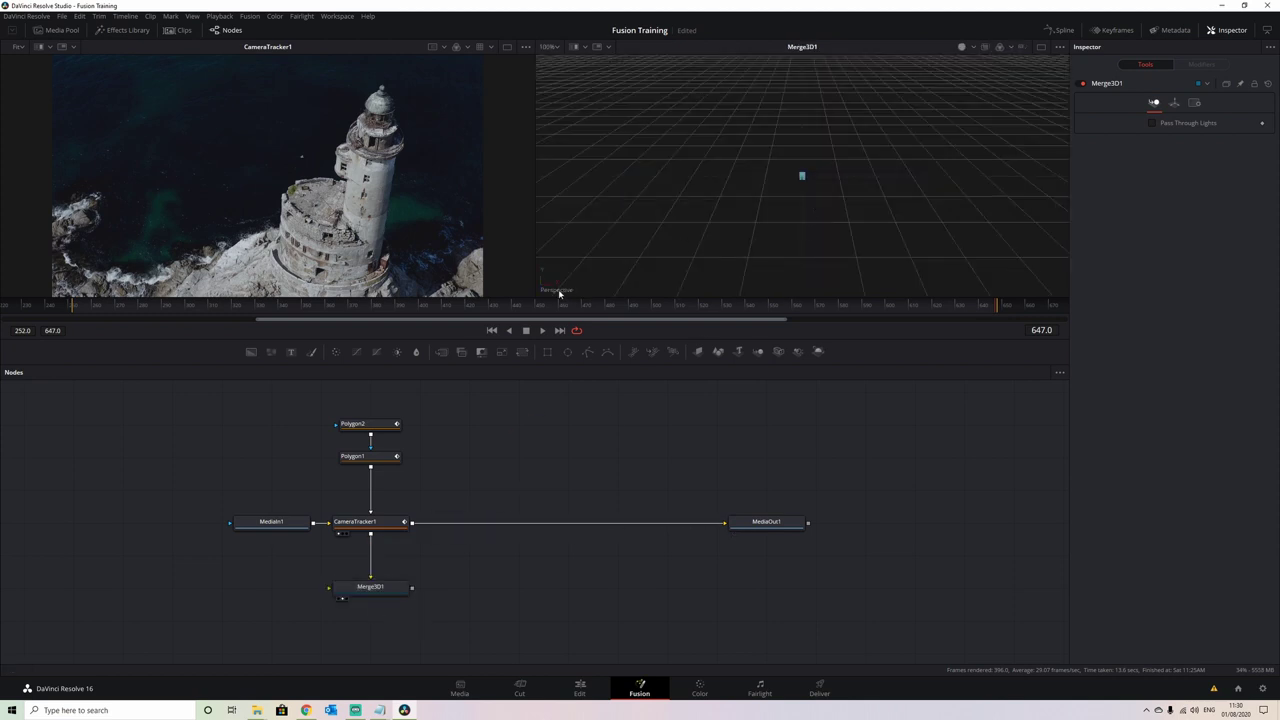
Look through CameraTracker1_Camera in the 3D viewer and go back to frame 254.
right_click(554, 293)
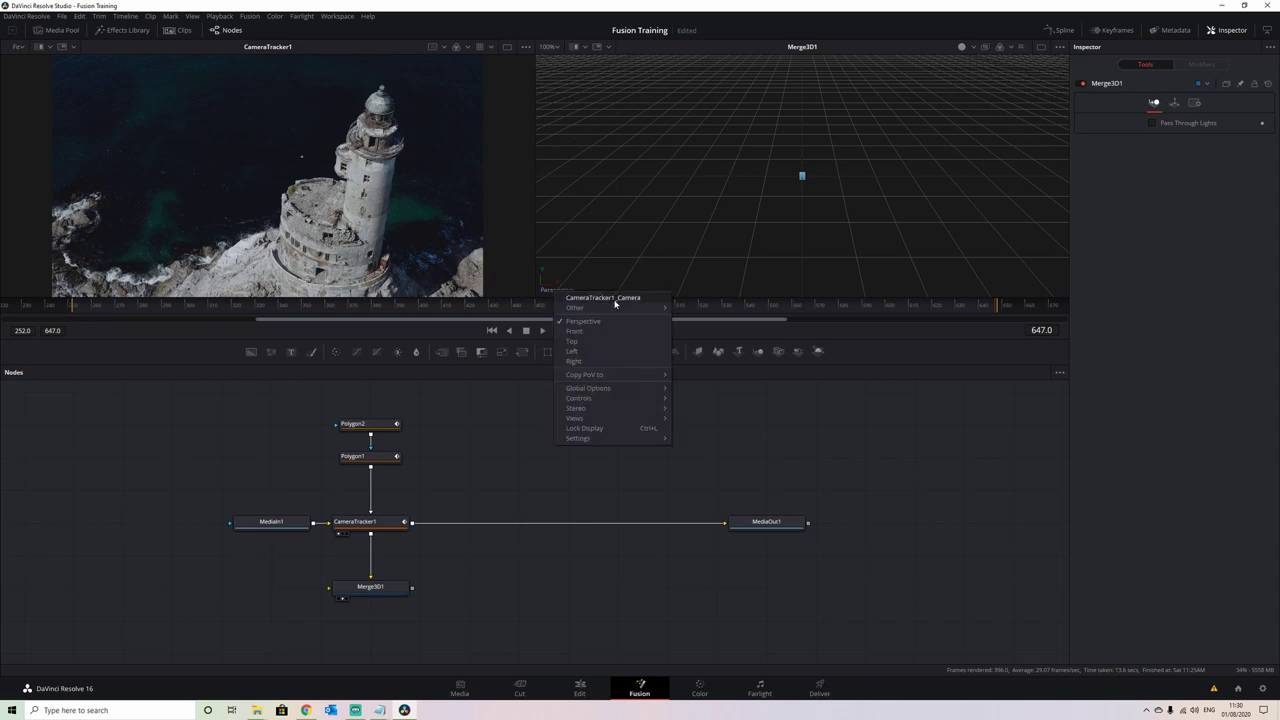
left_click(614, 300)
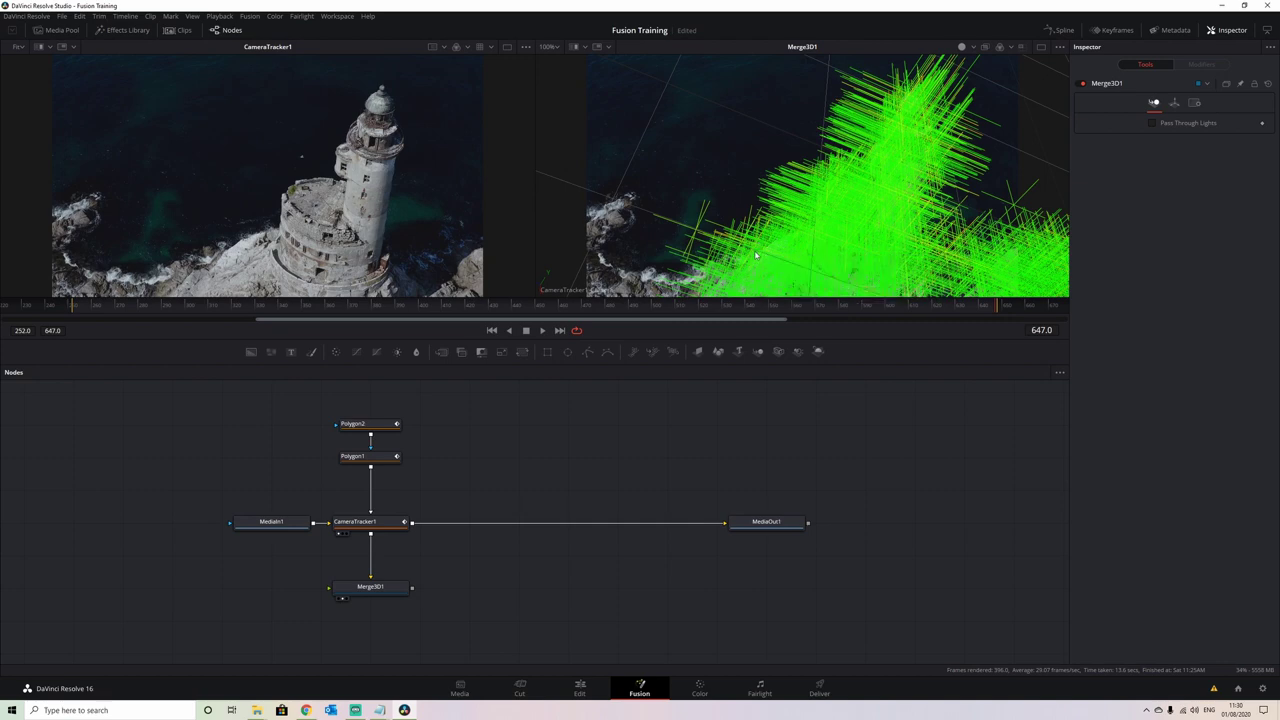
left_click_drag(100, 312, 78, 307)
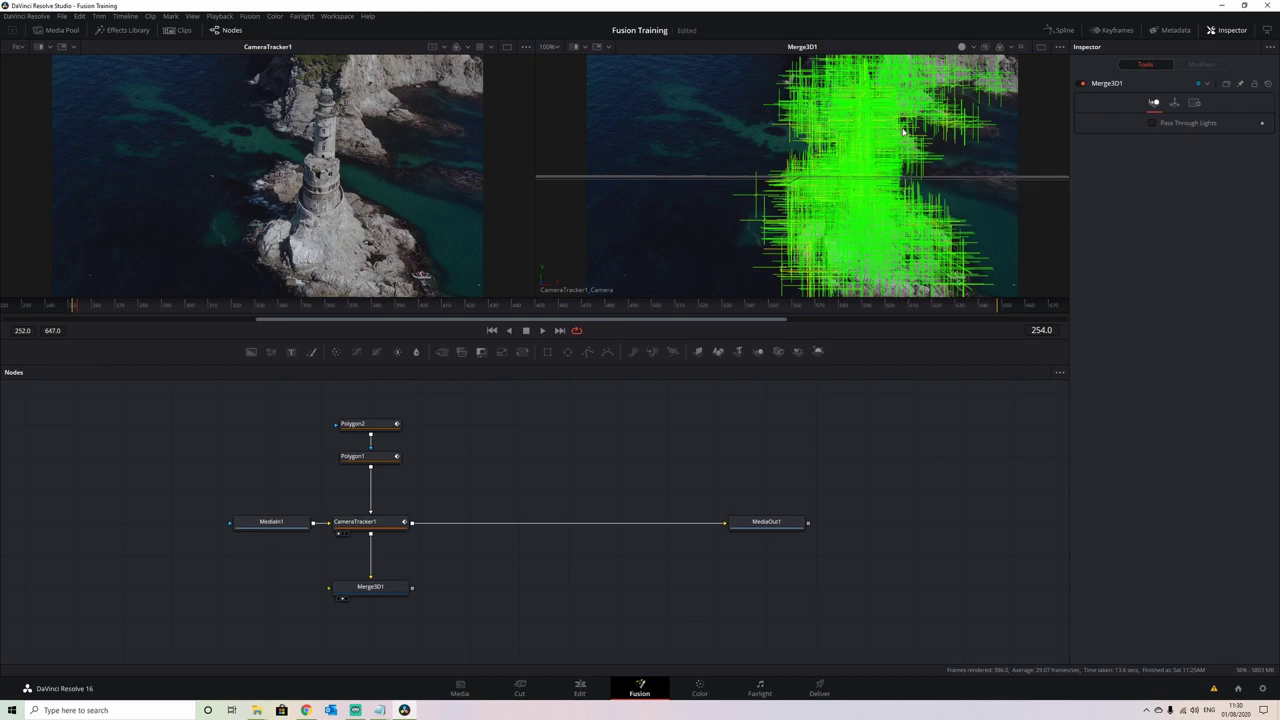
Reduce CameraTracker1's locator size to 0.008 to shrink the point cloud markers.
left_click(374, 526)
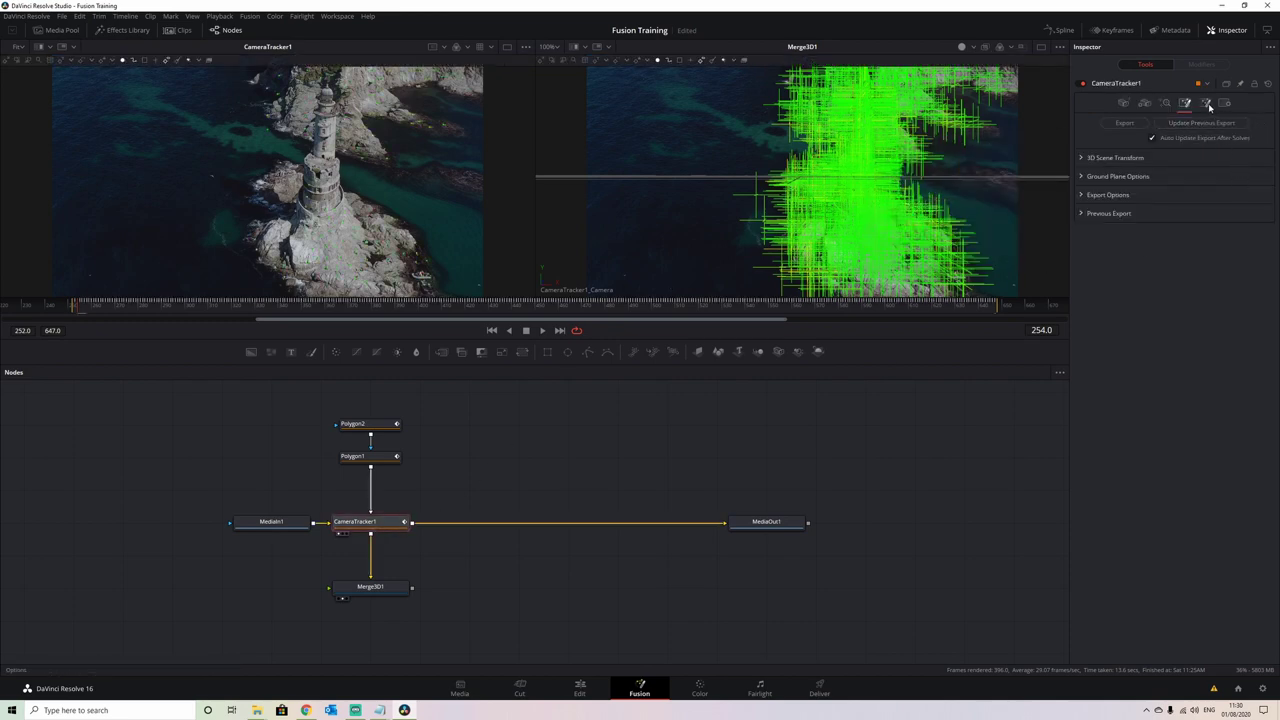
left_click(1206, 104)
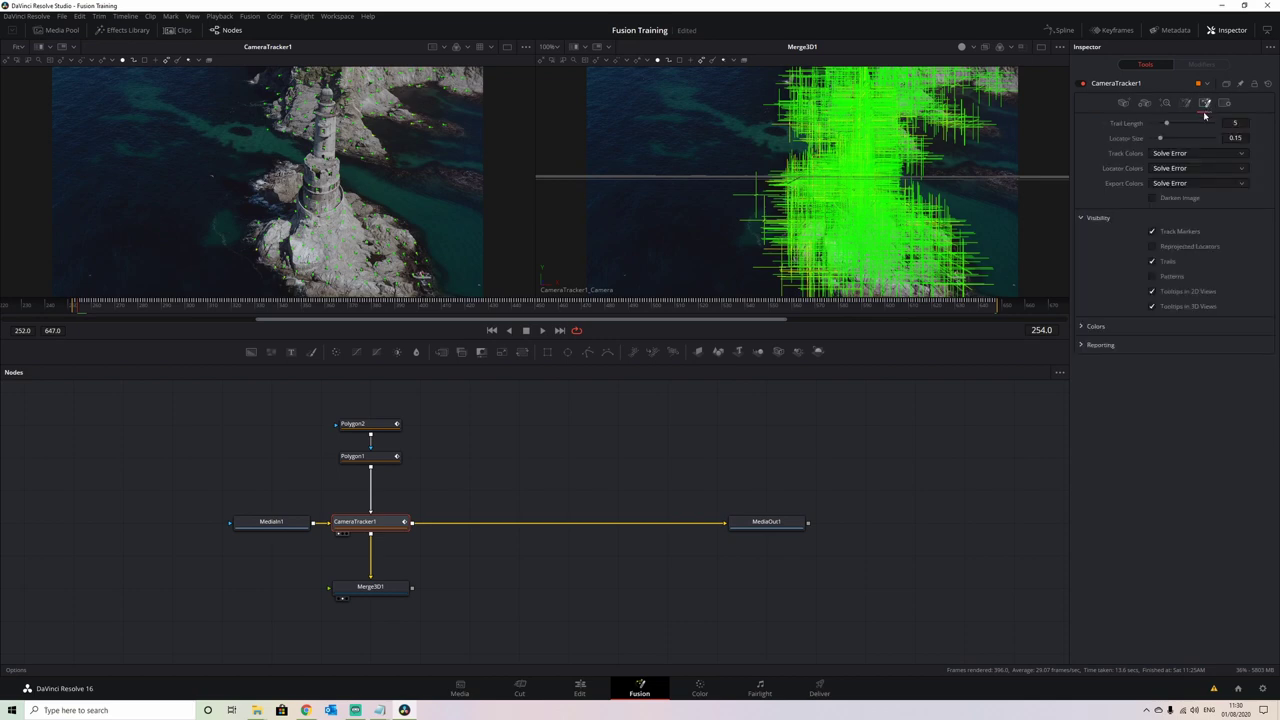
left_click_drag(1162, 138, 1151, 140)
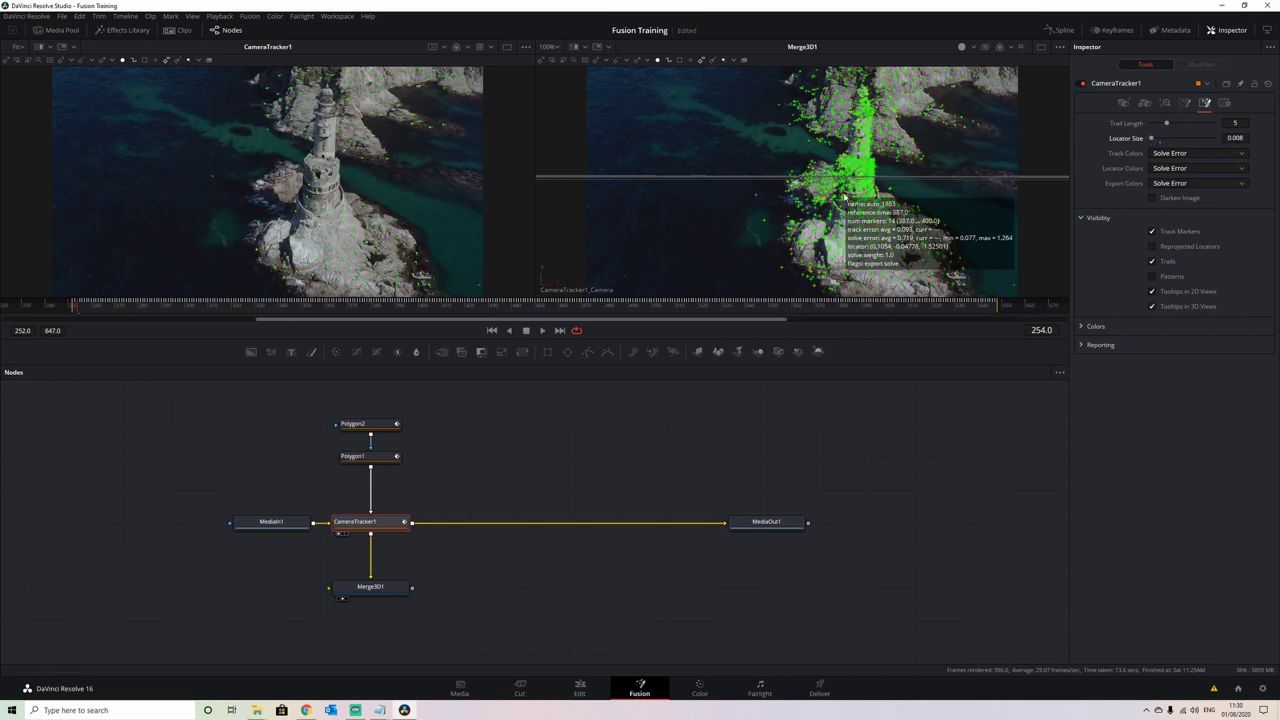
Enlarge the viewers, play the tracked clip and hide the grid in the Merge3D1 view.
left_click_drag(843, 297, 828, 393)
left_click(90, 401)
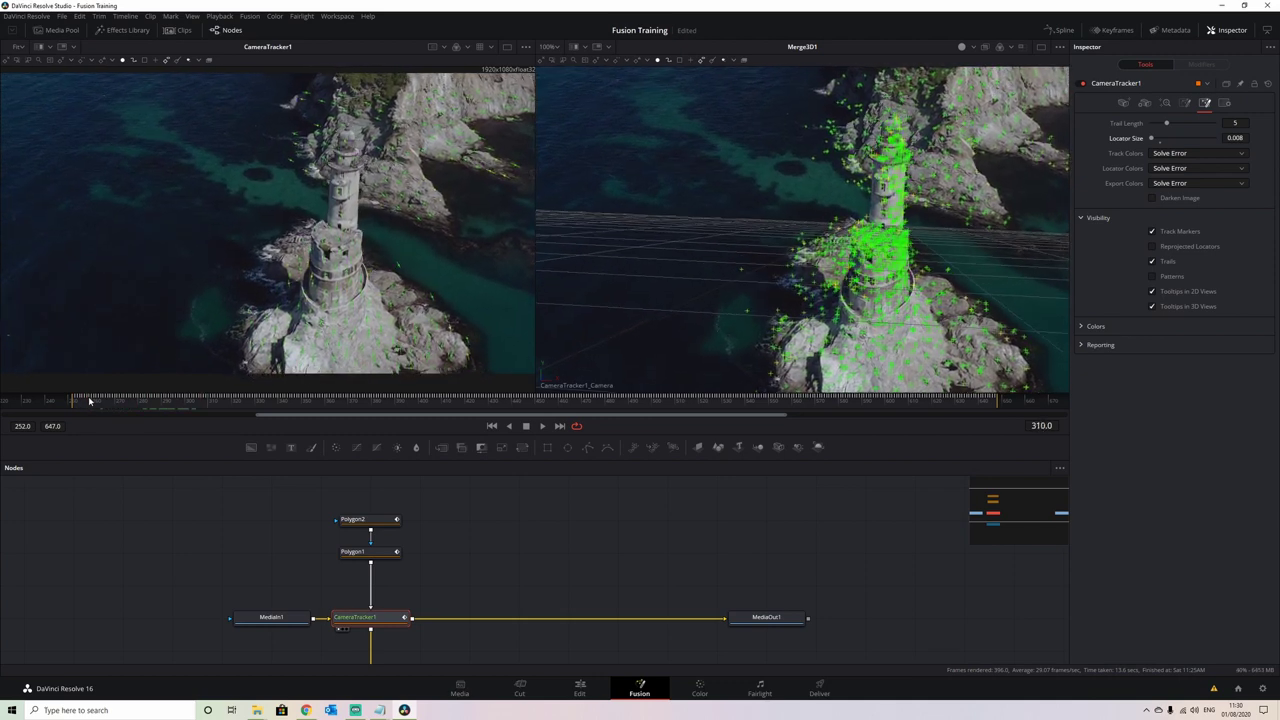
right_click(642, 234)
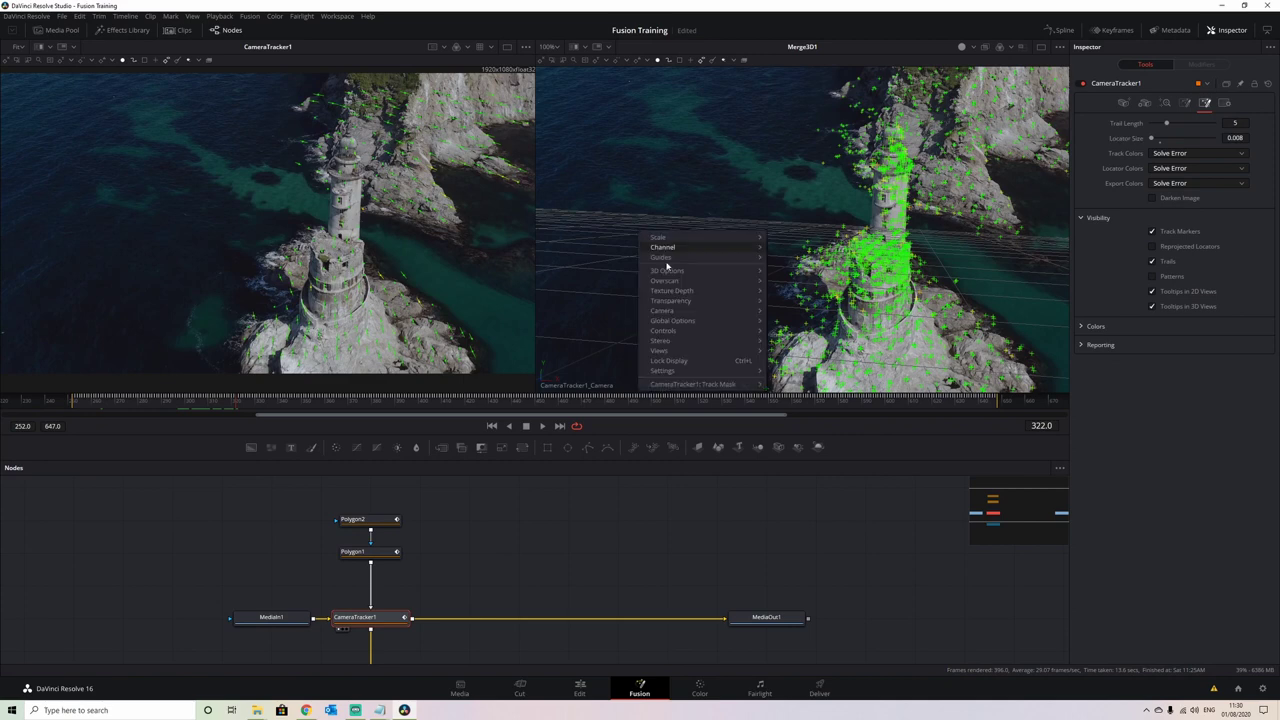
mouse_move(740, 279)
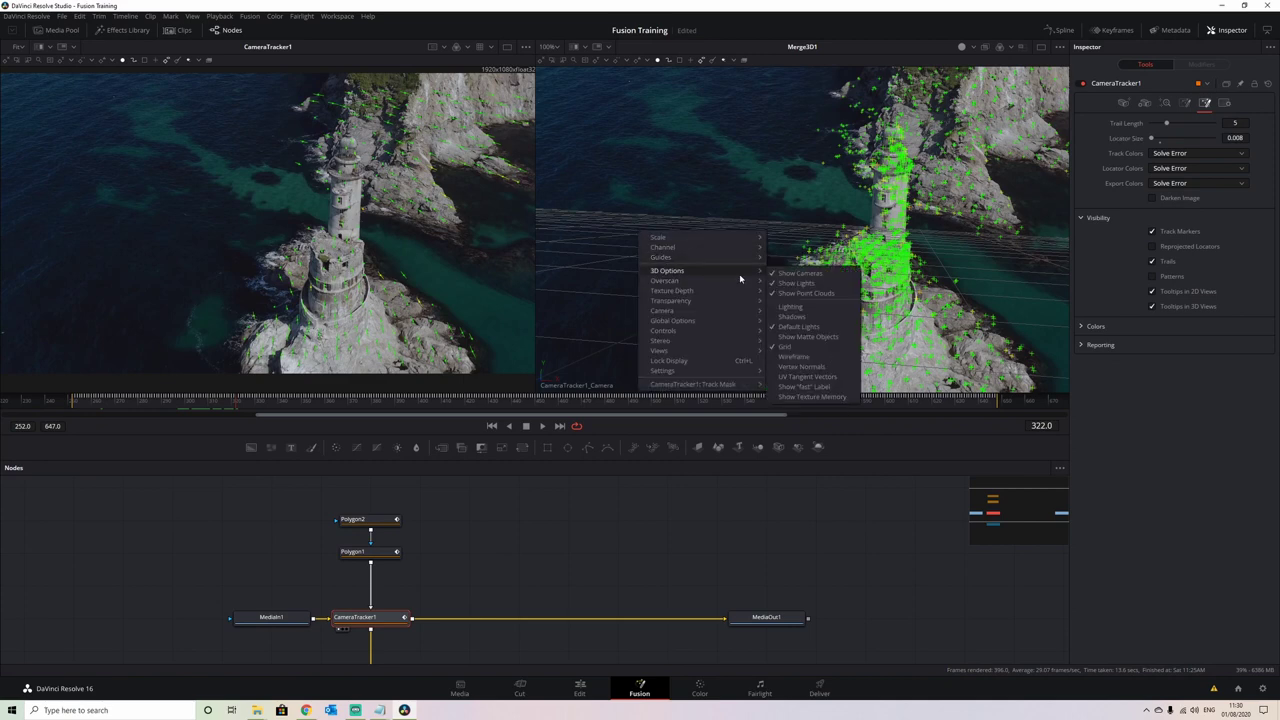
left_click(812, 353)
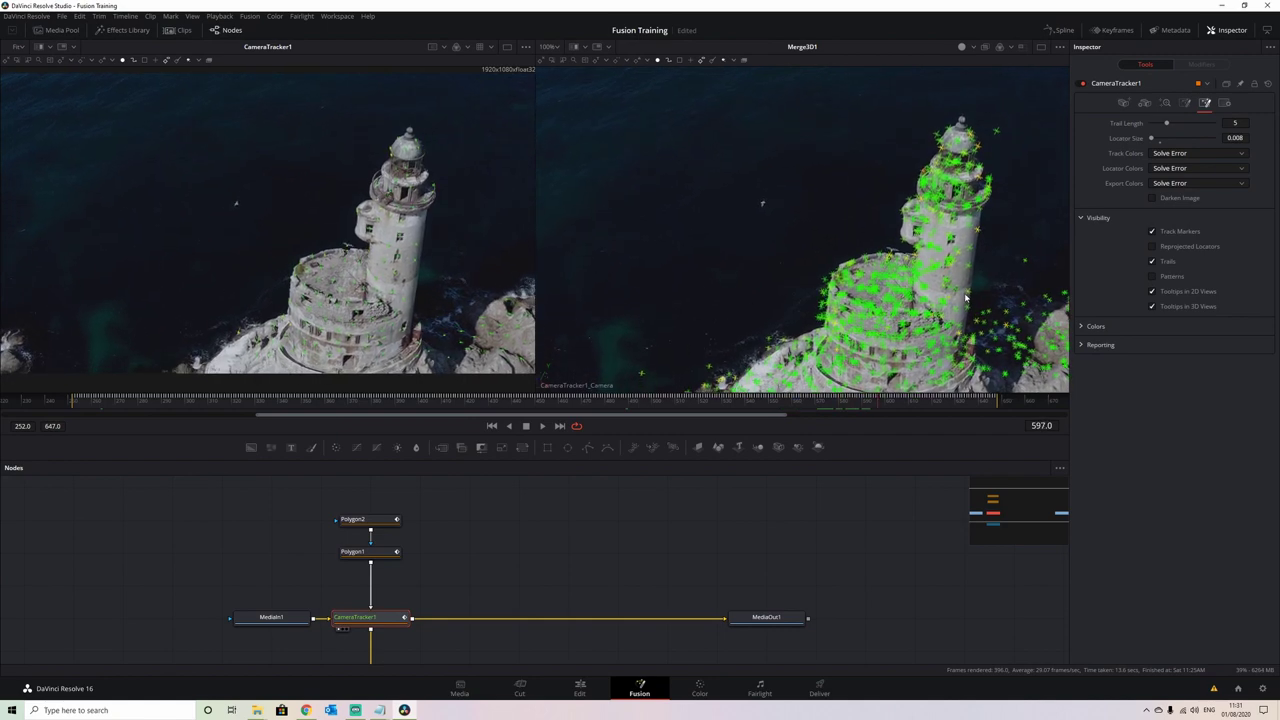
Play backwards and scrub to frame 464 to review how the point cloud sticks to the lighthouse.
key("j")
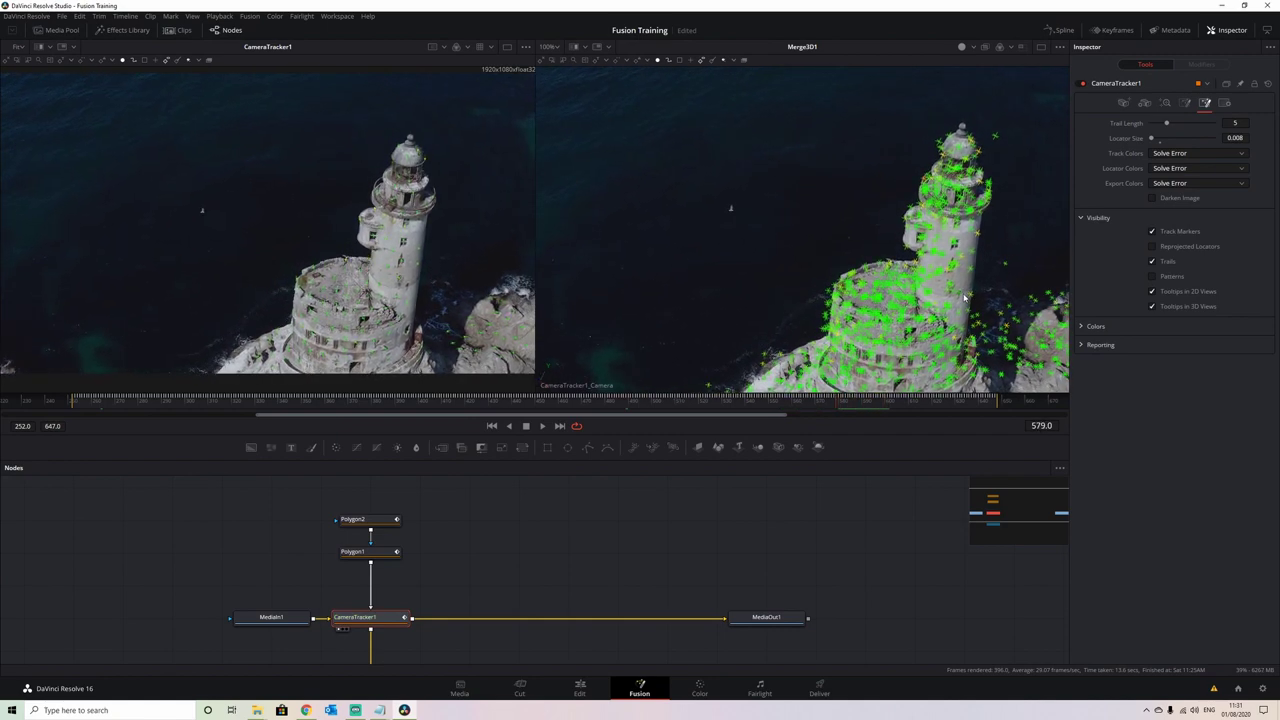
left_click_drag(785, 407, 562, 418)
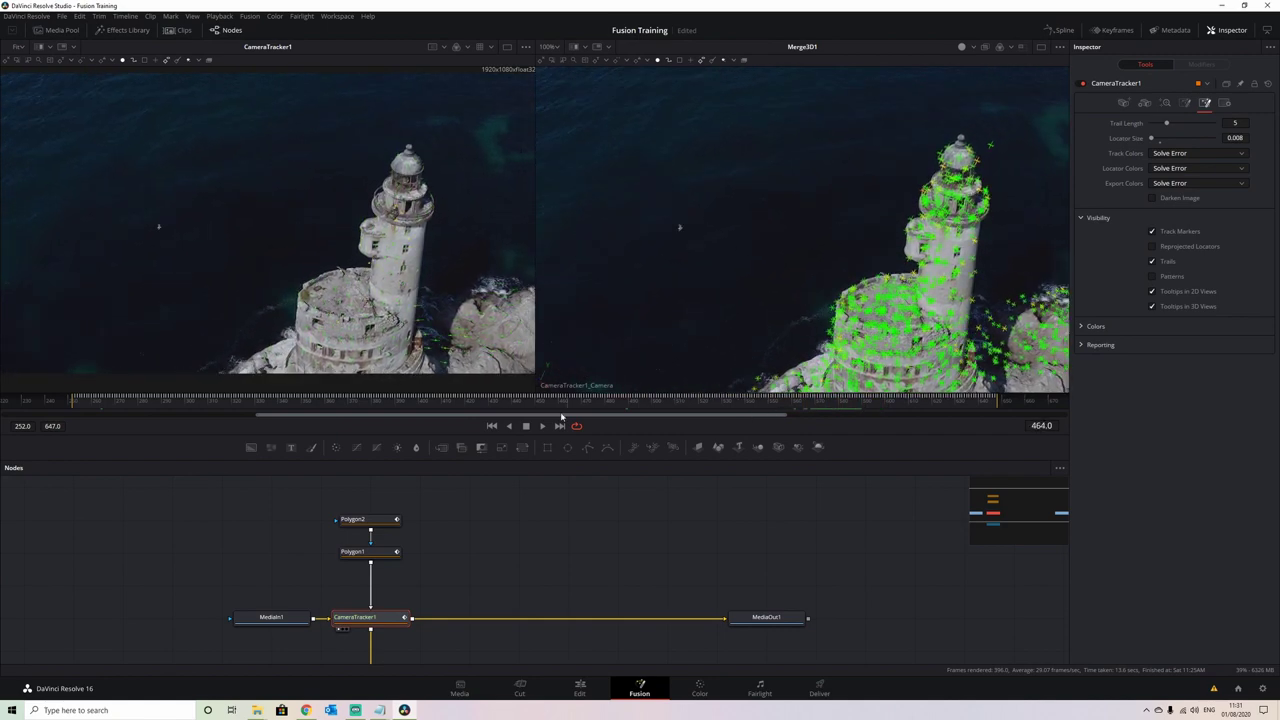
Return to frame 252 and delete the Merge3D1 node below CameraTracker1.
left_click_drag(116, 393, 75, 401)
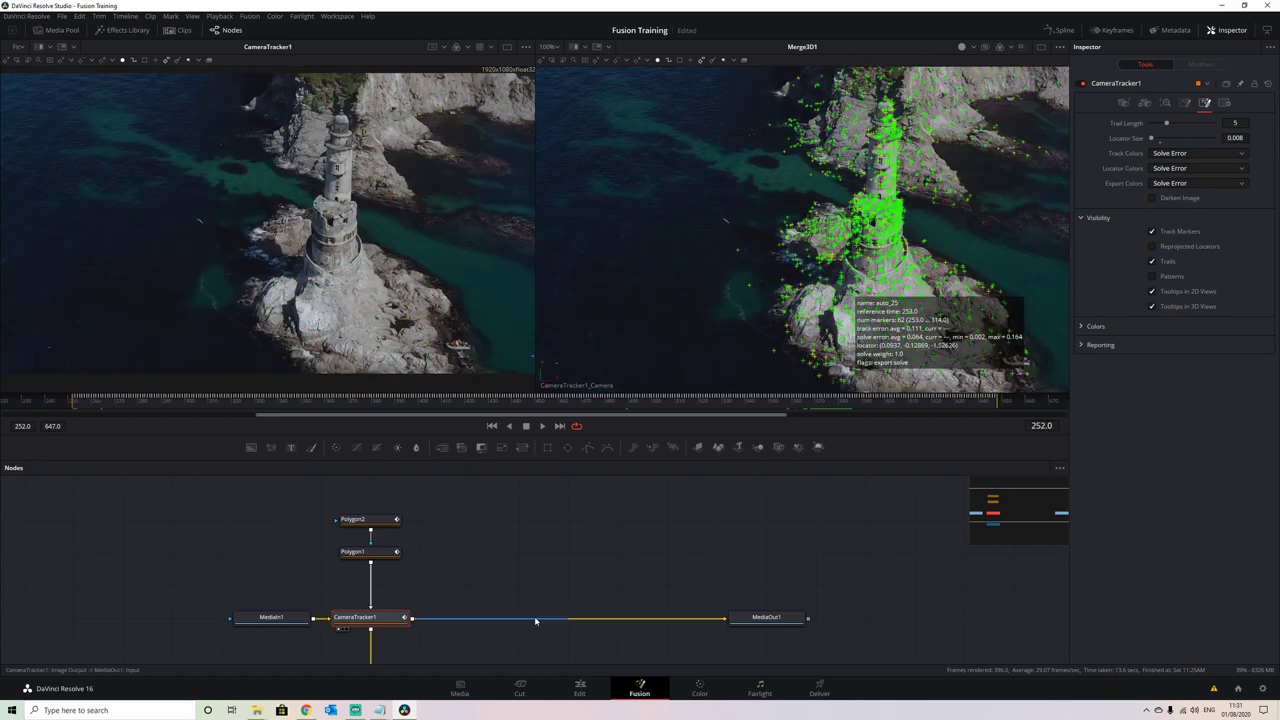
scroll(534, 621, "down", 3)
left_click(403, 585)
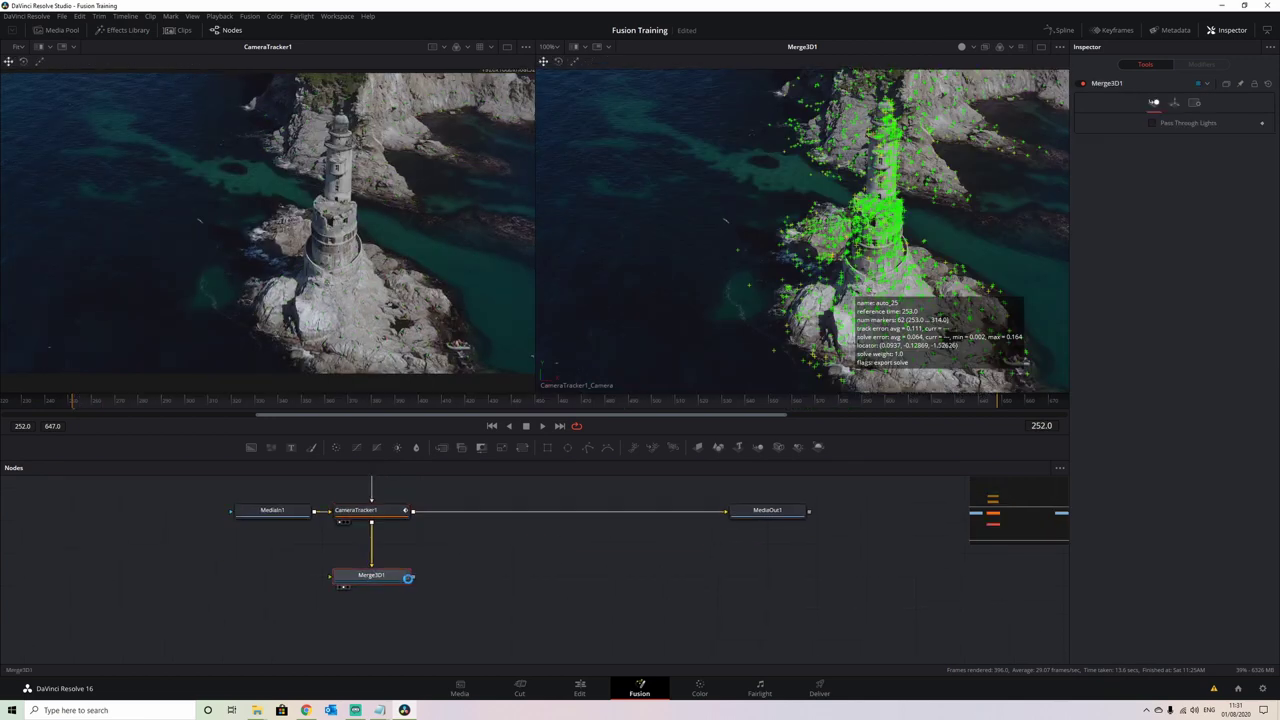
key("Delete")
Move CameraTracker1 with both polygon masks to the other side of MediaIn1 to rearrange the node graph.
left_click_drag(465, 552, 480, 649)
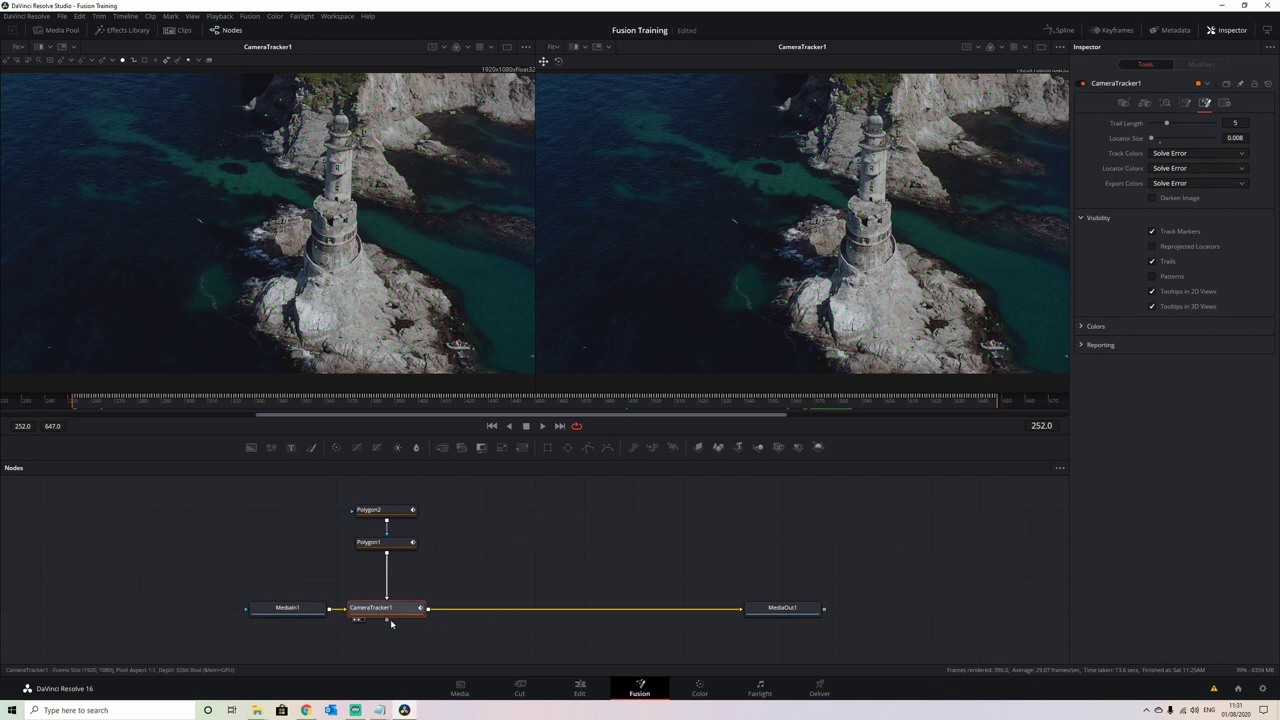
left_click_drag(380, 511, 157, 618)
left_click(157, 616)
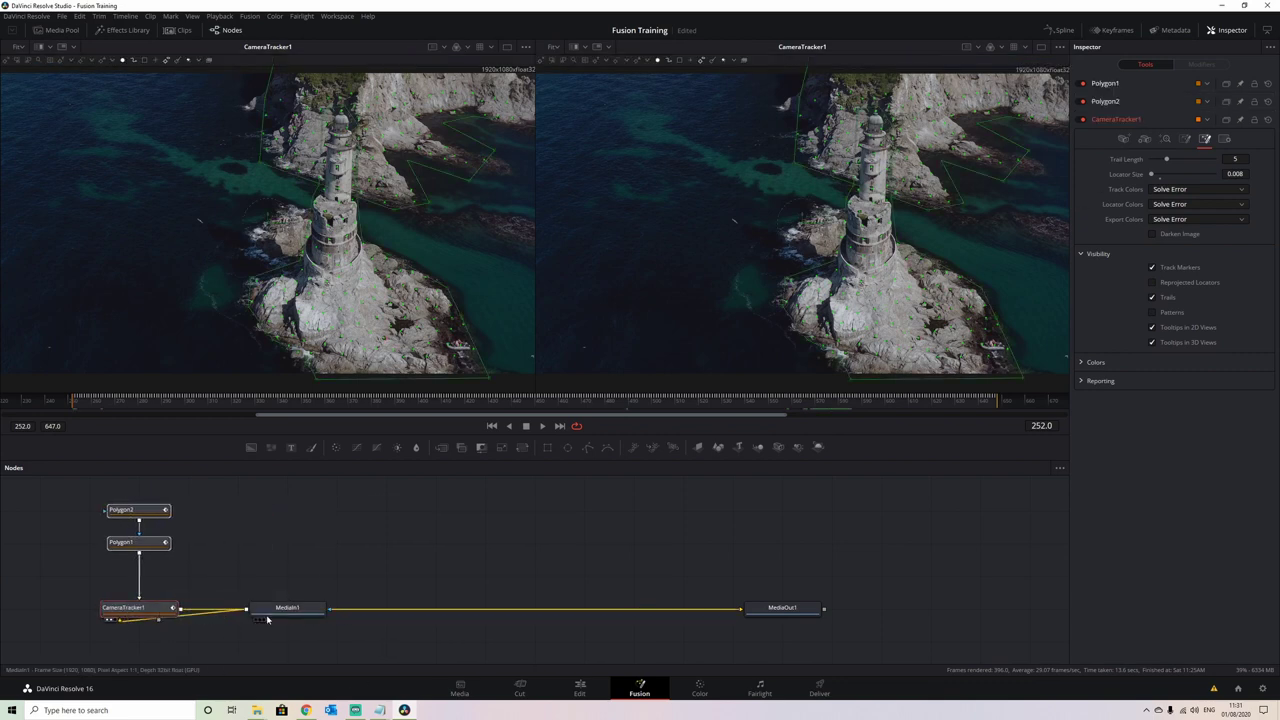
left_click_drag(277, 616, 305, 587)
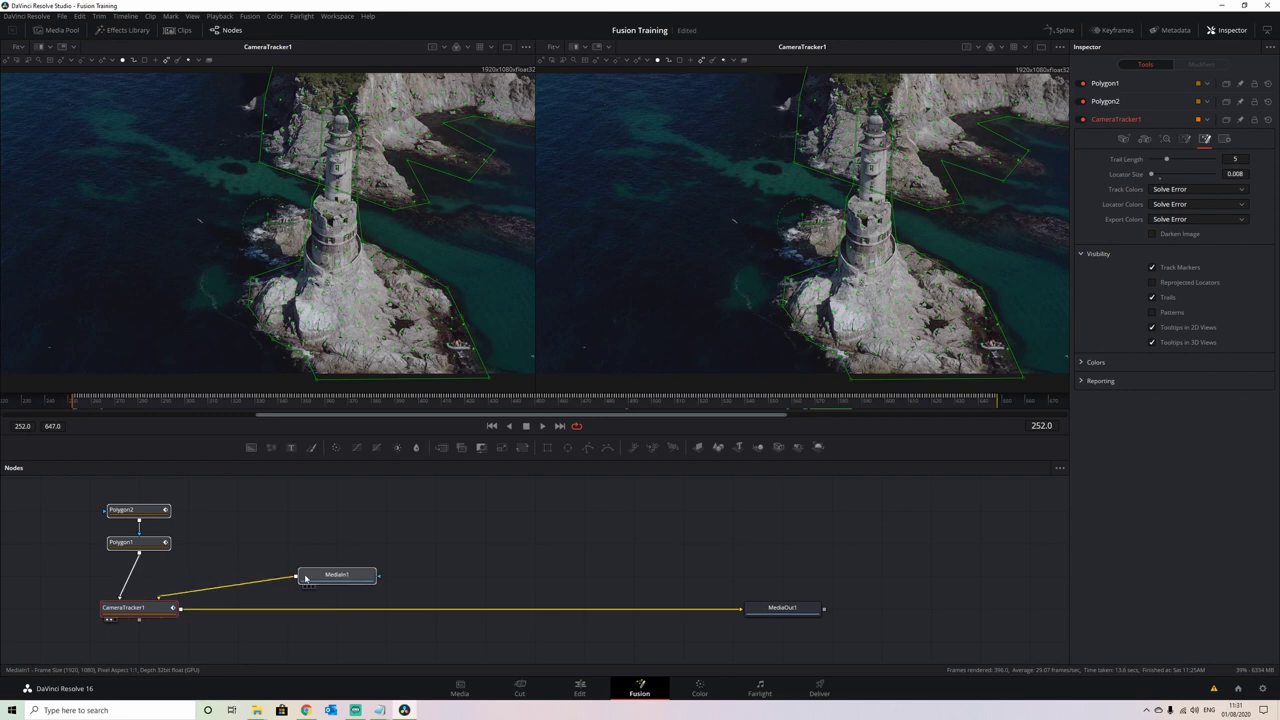
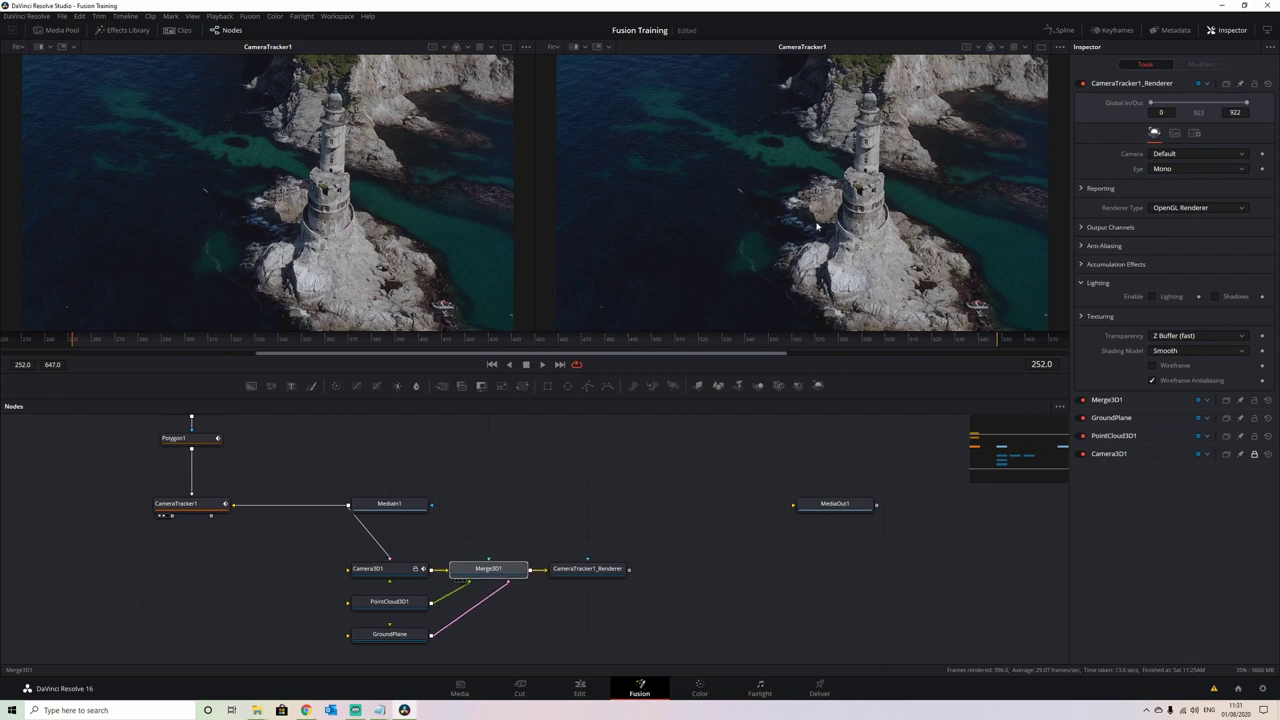
Show the exported Merge3D1 scene in the second viewer and orbit around it to examine Camera3D1's path and the point cloud.
key("2")
scroll(740, 229, "down", 5)
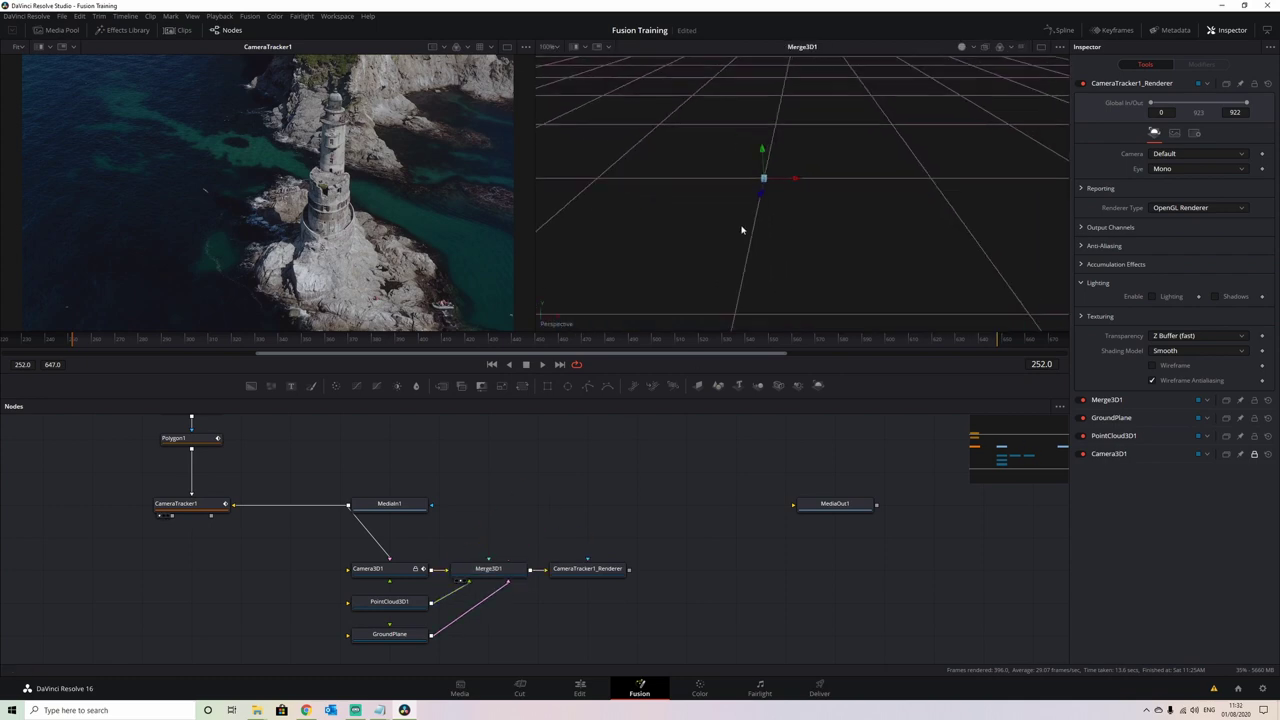
left_click_drag(786, 185, 649, 239)
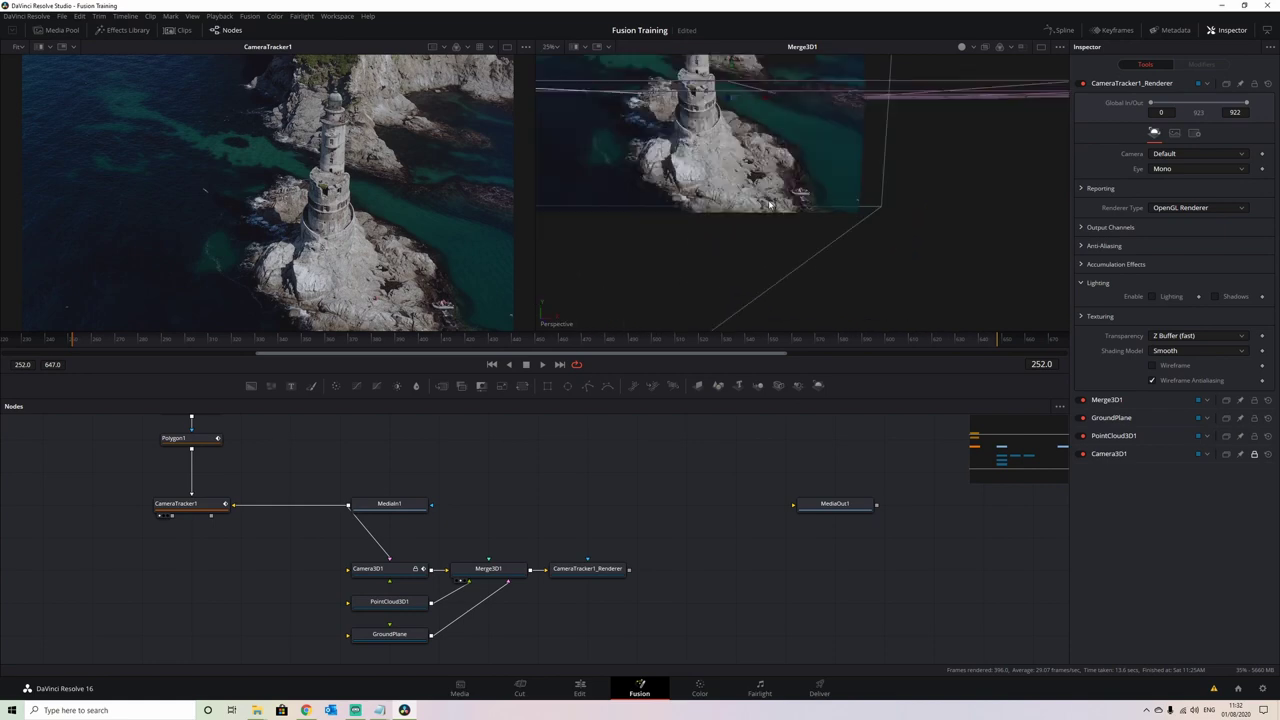
left_click_drag(768, 200, 808, 190)
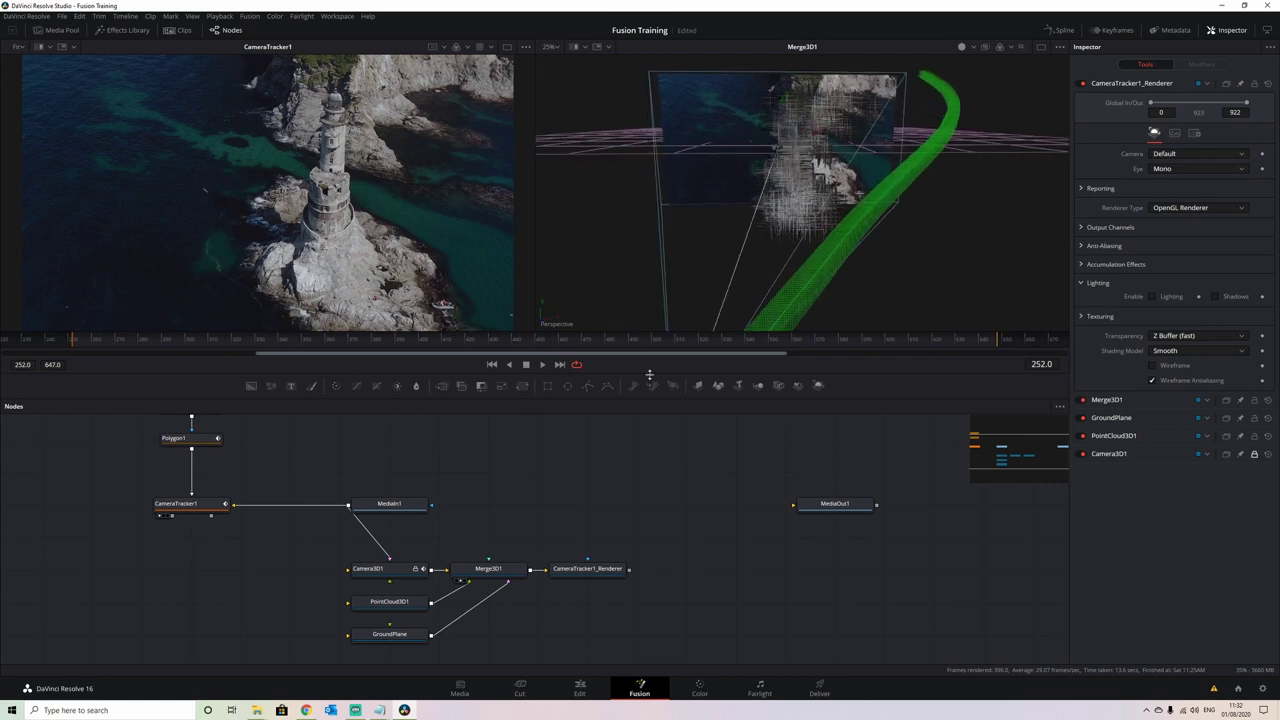
left_click_drag(797, 167, 727, 218)
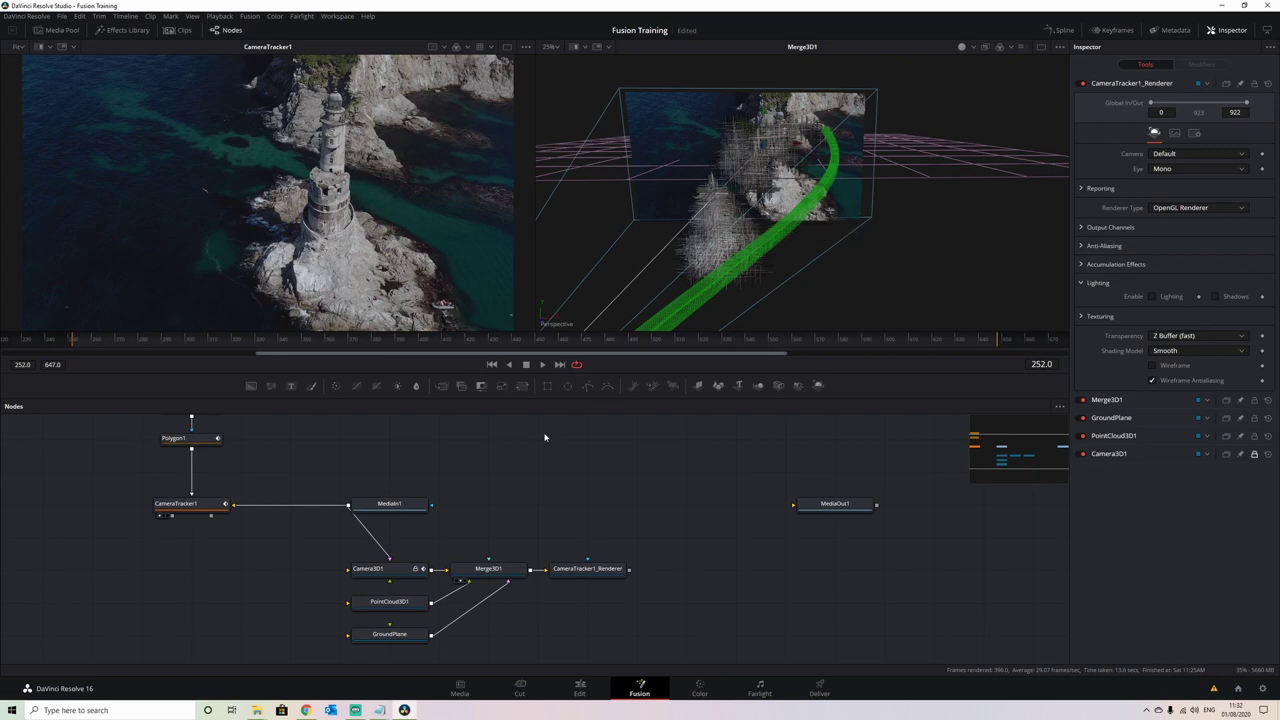
left_click(384, 573)
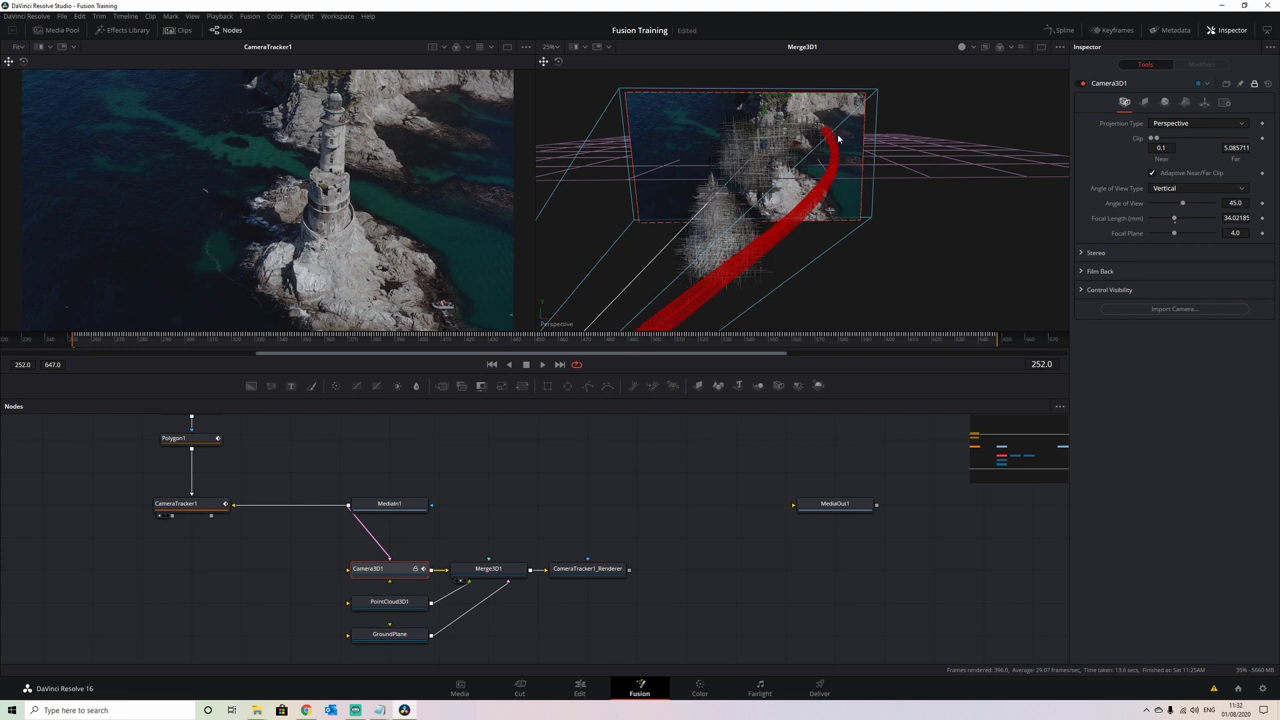
Set PointCloud3D1's style to Point with a size of 5.76.
left_click(407, 601)
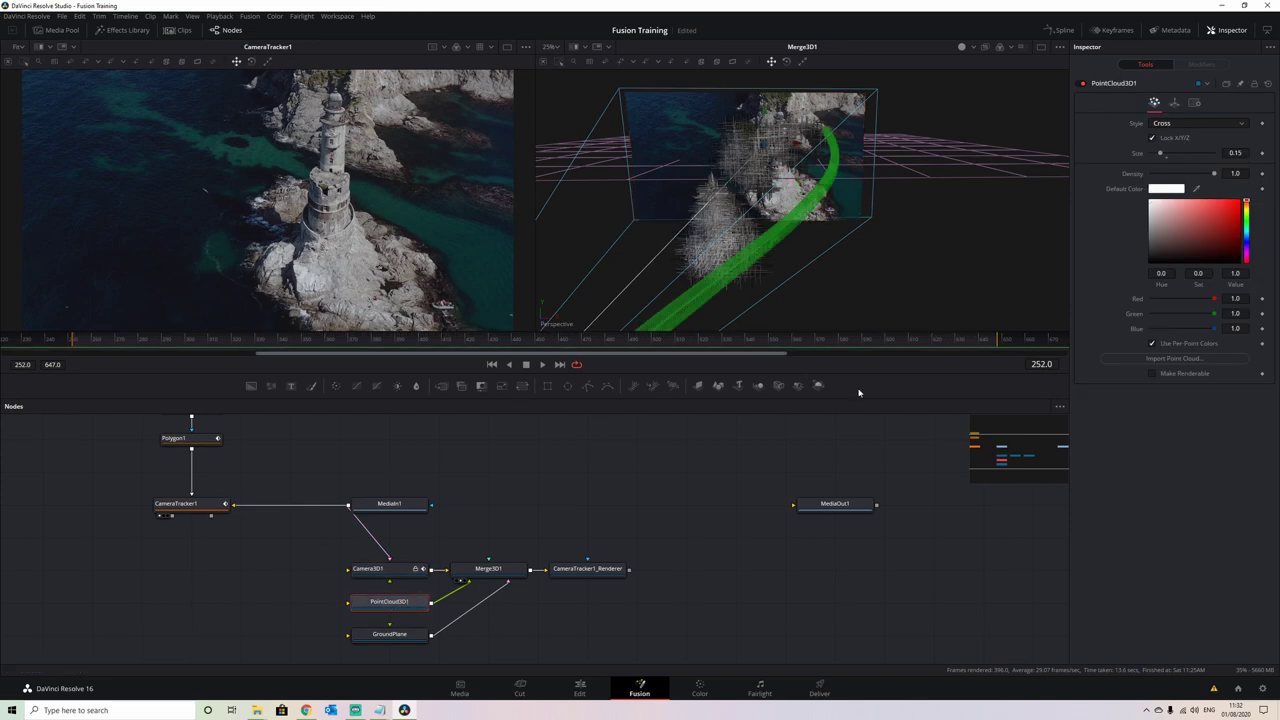
left_click(1232, 124)
left_click(1165, 131)
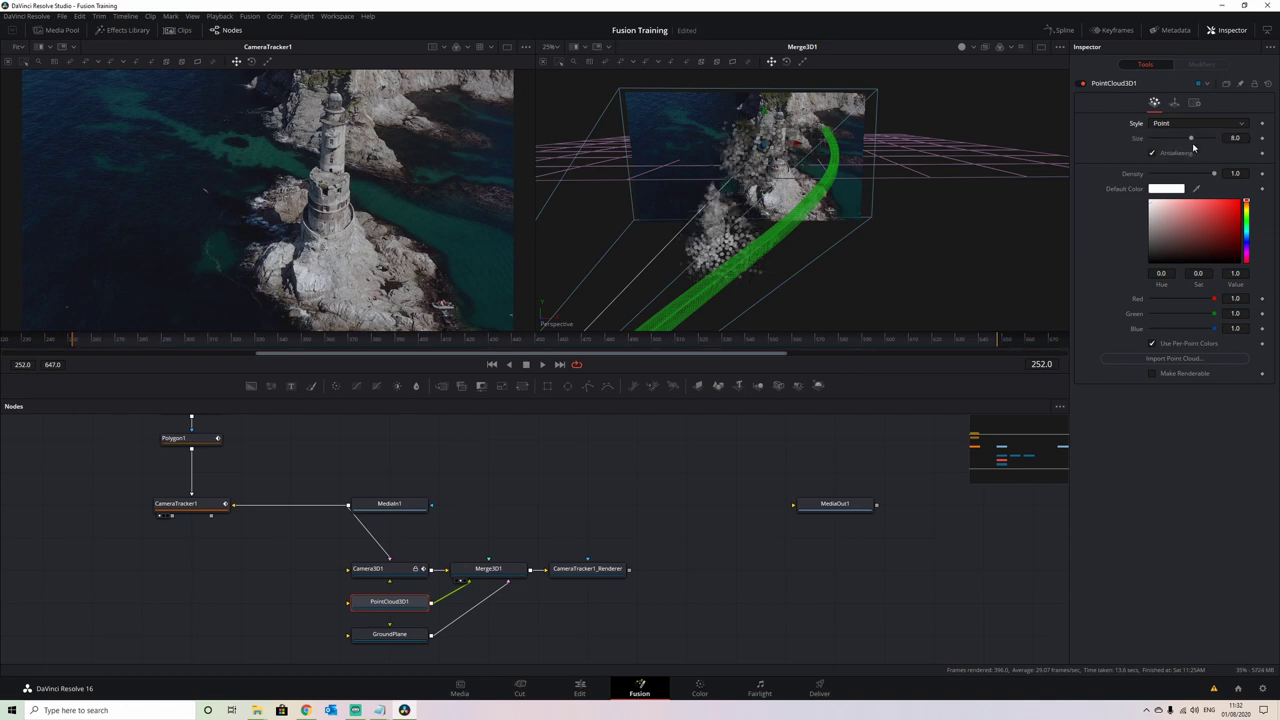
left_click_drag(1190, 138, 1178, 140)
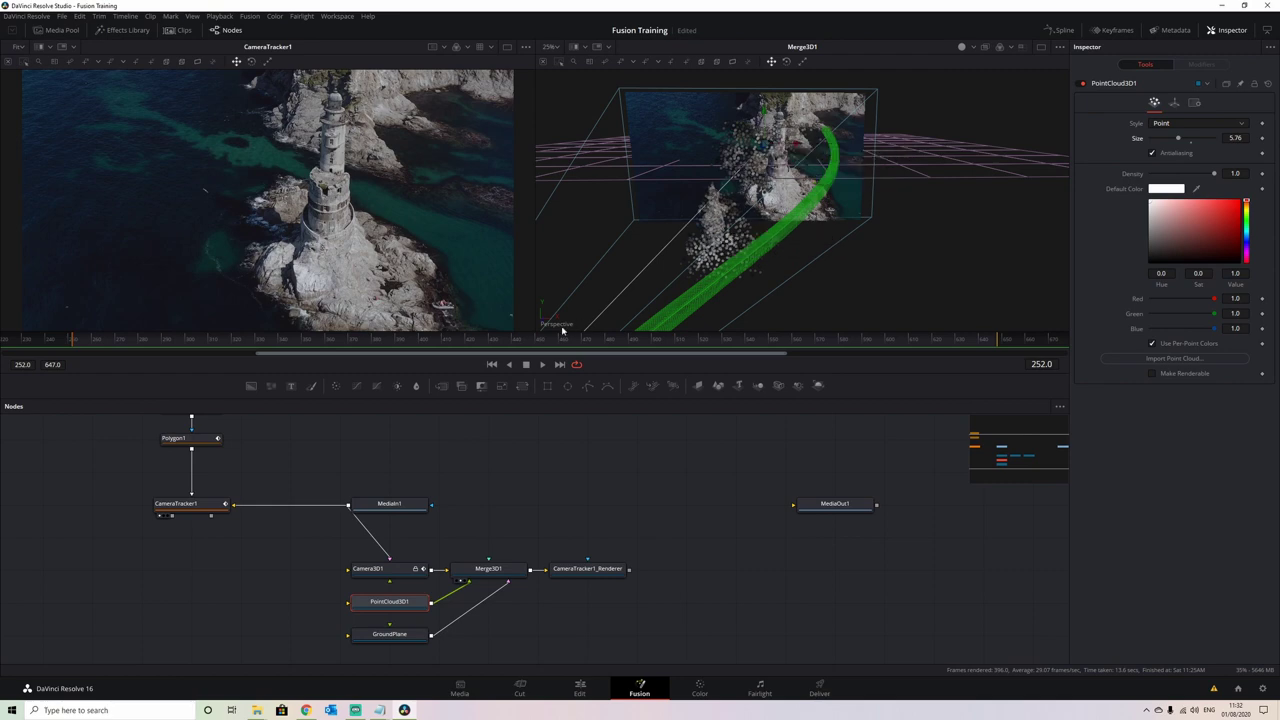
Look through Camera3D1 in the Merge3D1 view and scrub the opening frames to check the point cloud against the footage.
right_click(559, 326)
left_click(605, 337)
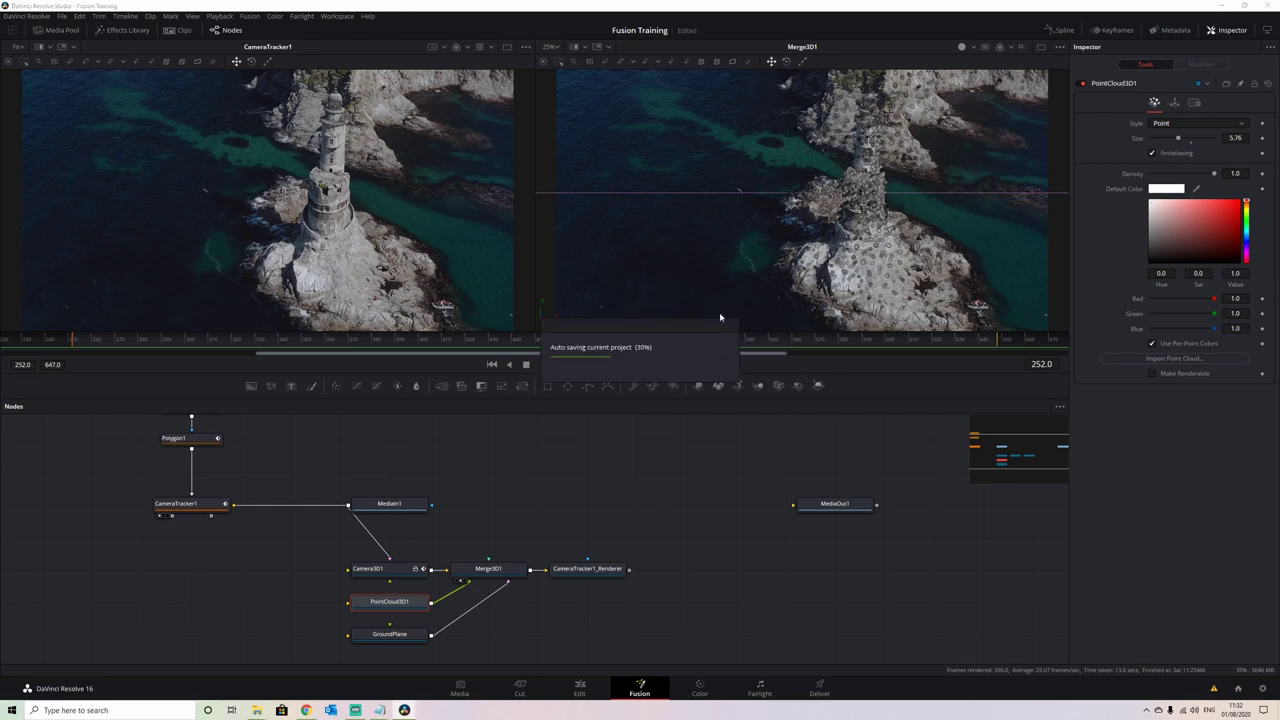
left_click_drag(123, 343, 82, 352)
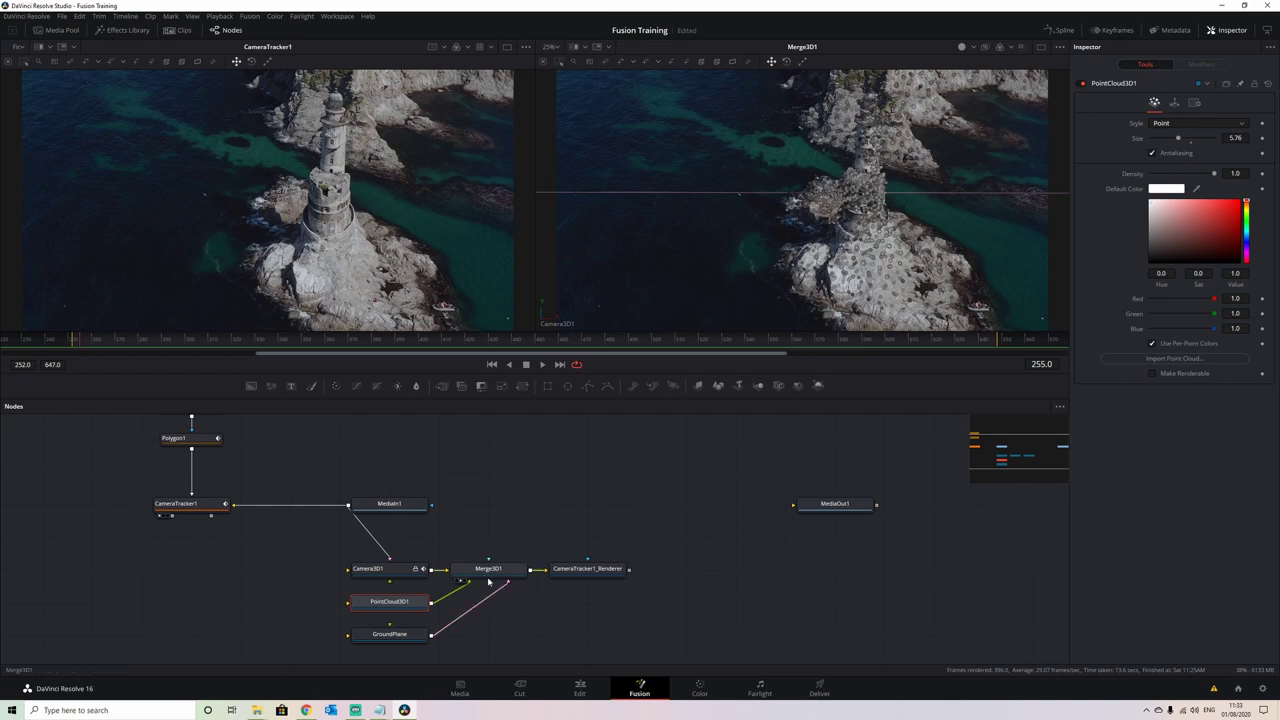
Check the GroundPlane across the early frames and disconnect it from Merge3D1.
left_click(408, 638)
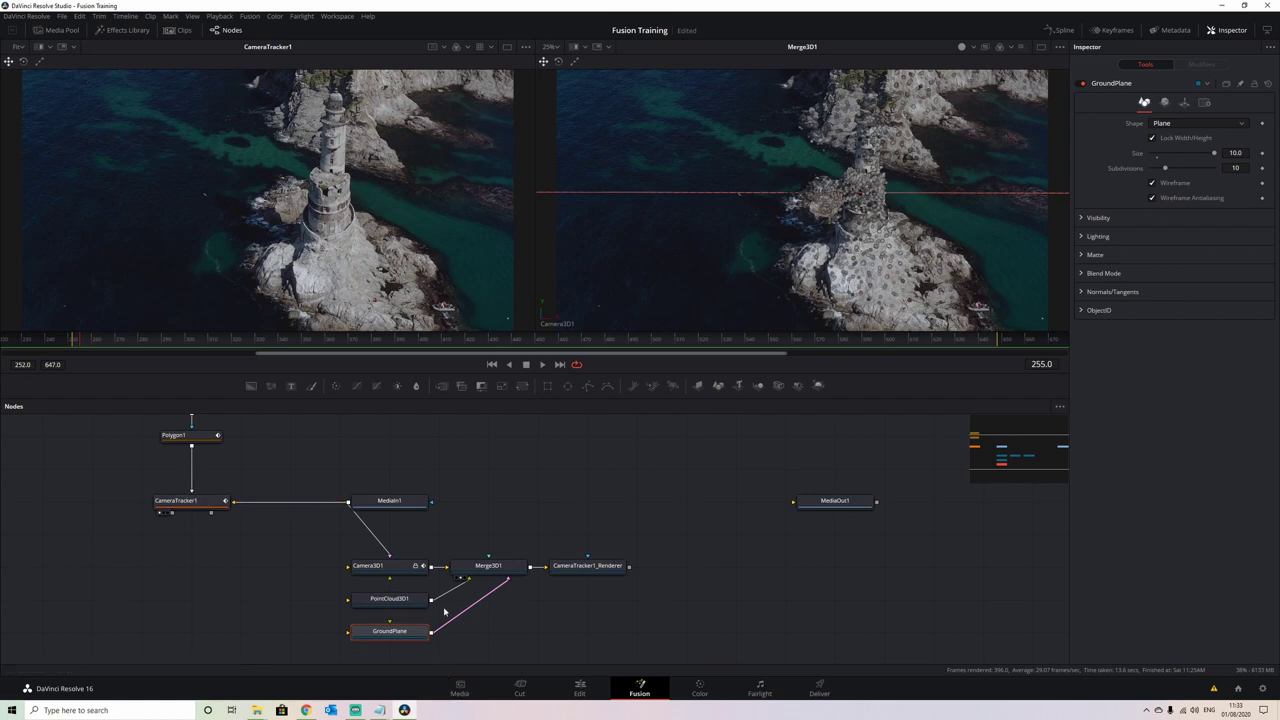
left_click_drag(106, 343, 189, 346)
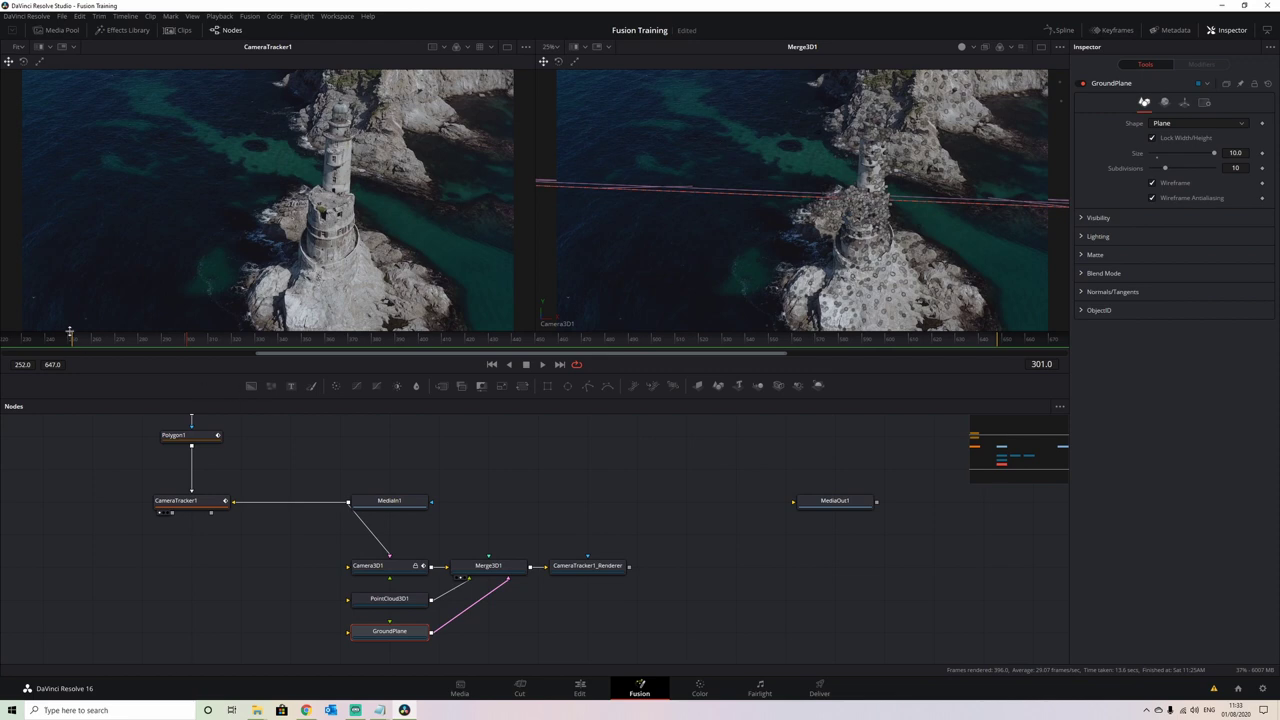
key("shift+Left")
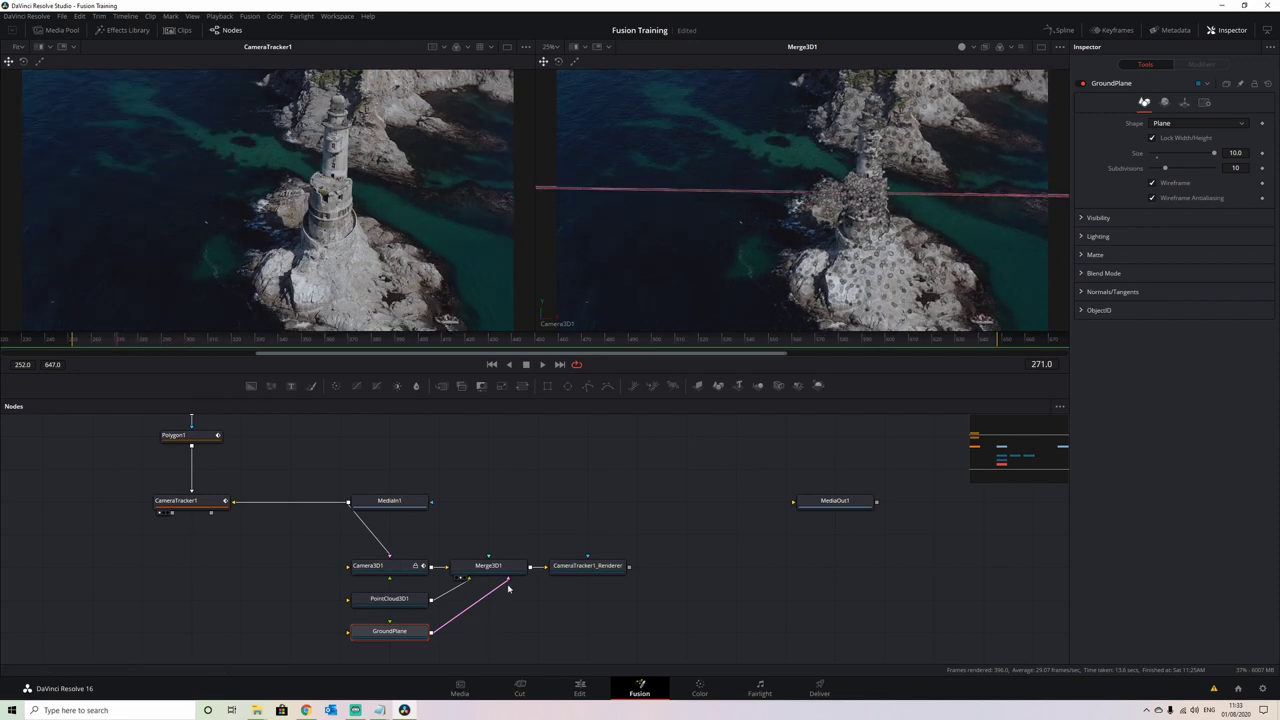
left_click_drag(508, 582, 462, 616)
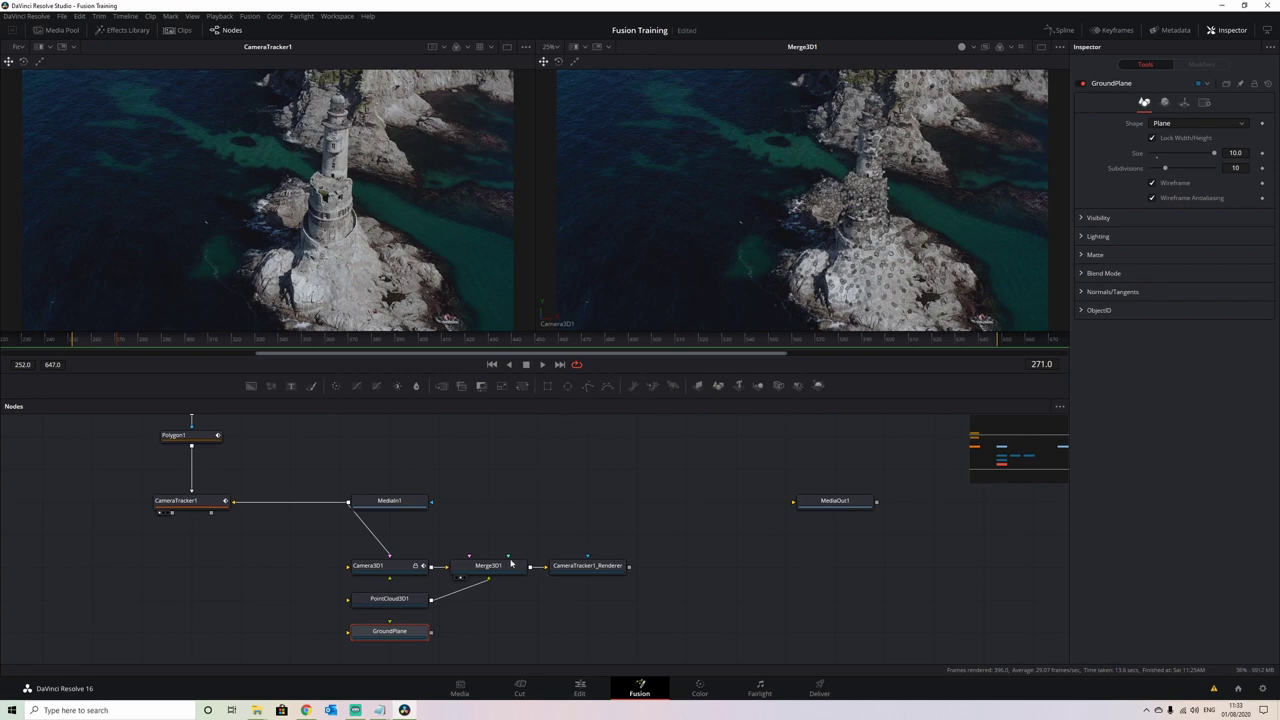
Display Merge3D1 through Camera3D1 in the first viewer and CameraTracker1_Renderer in the second viewer.
left_click_drag(500, 566, 382, 228)
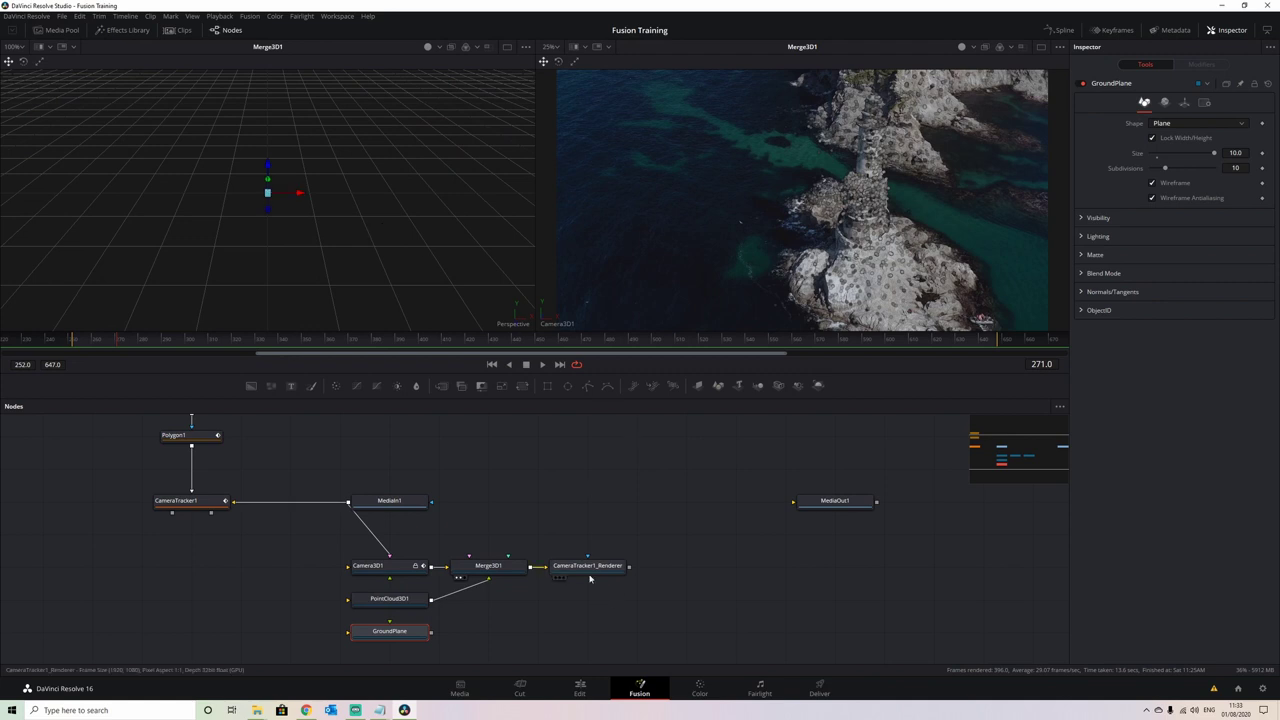
left_click_drag(886, 187, 887, 189)
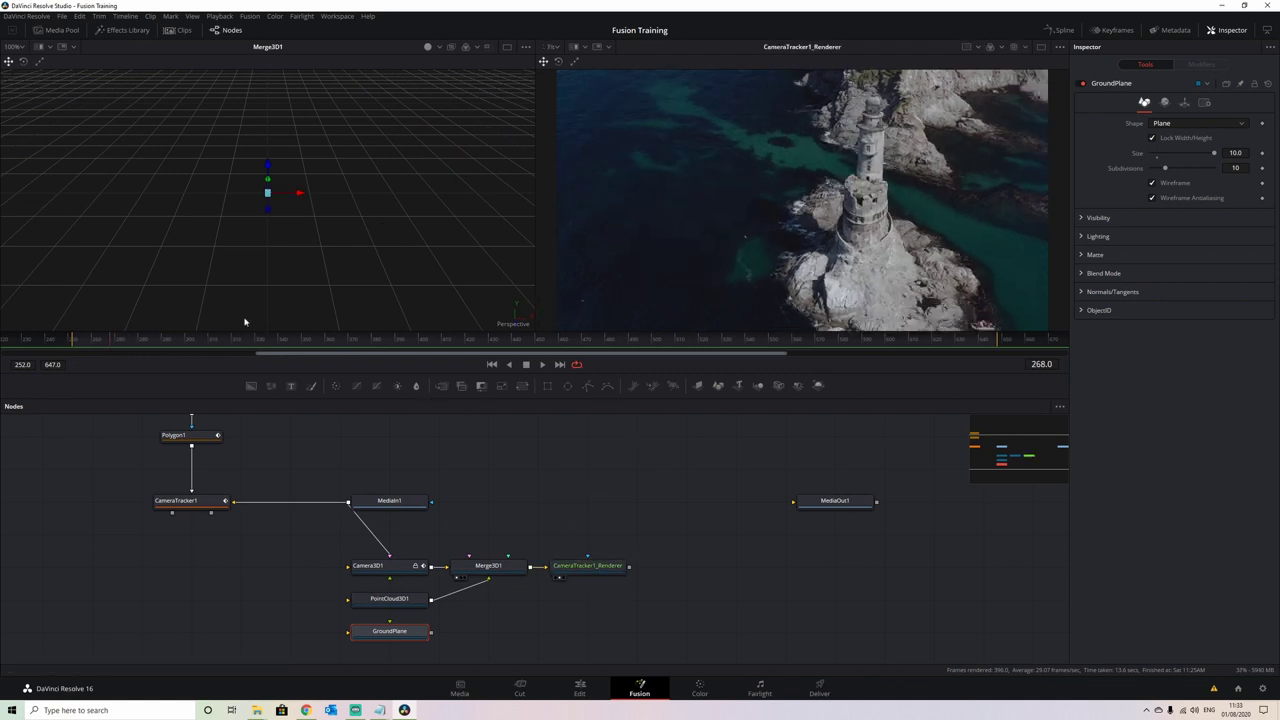
scroll(283, 215, "down", 3)
left_click_drag(283, 215, 280, 197)
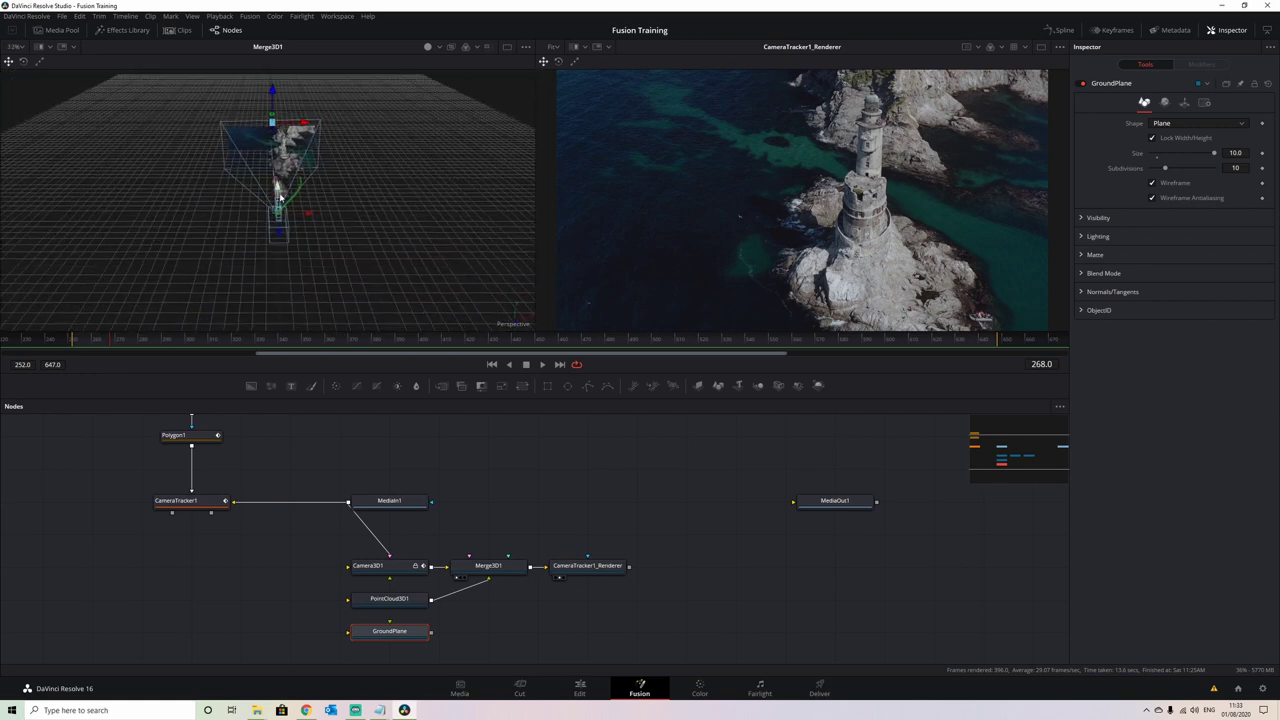
left_click_drag(339, 242, 257, 244)
right_click(517, 331)
left_click(545, 338)
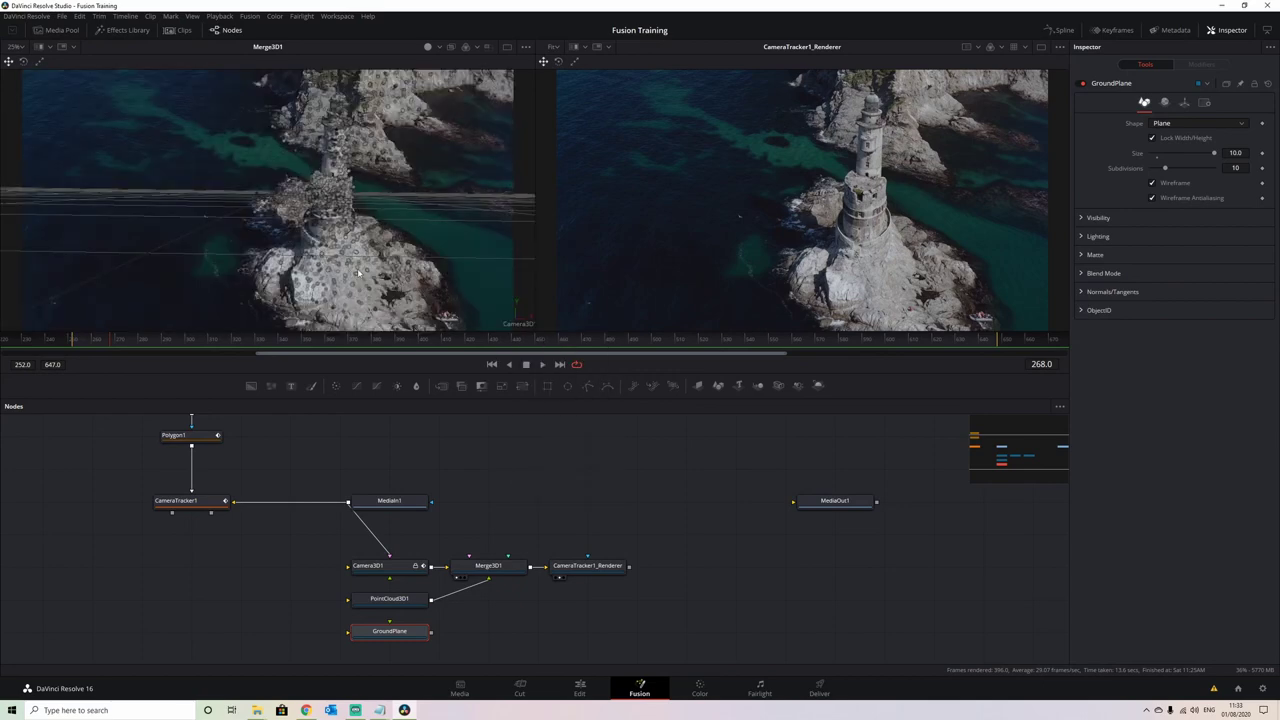
Scrub forward to frame 532 and turn off the grid in the Merge3D1 view.
left_click_drag(113, 346, 727, 364)
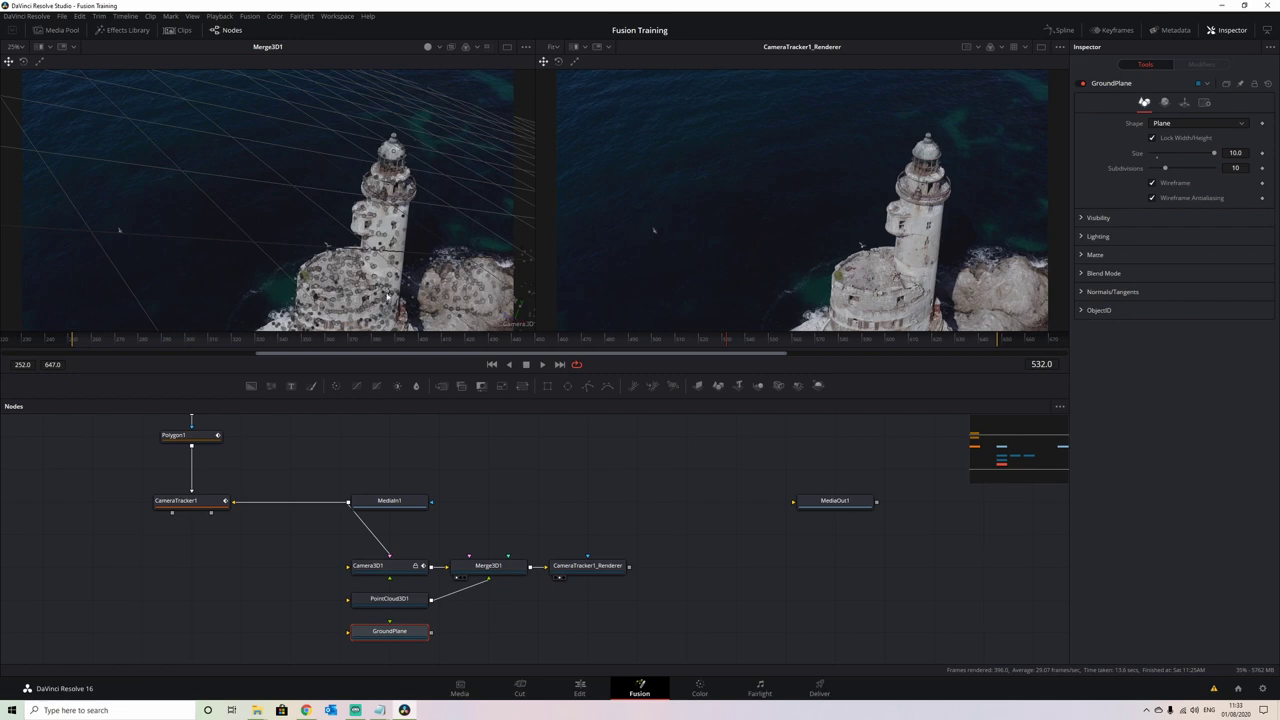
right_click(230, 180)
mouse_move(286, 224)
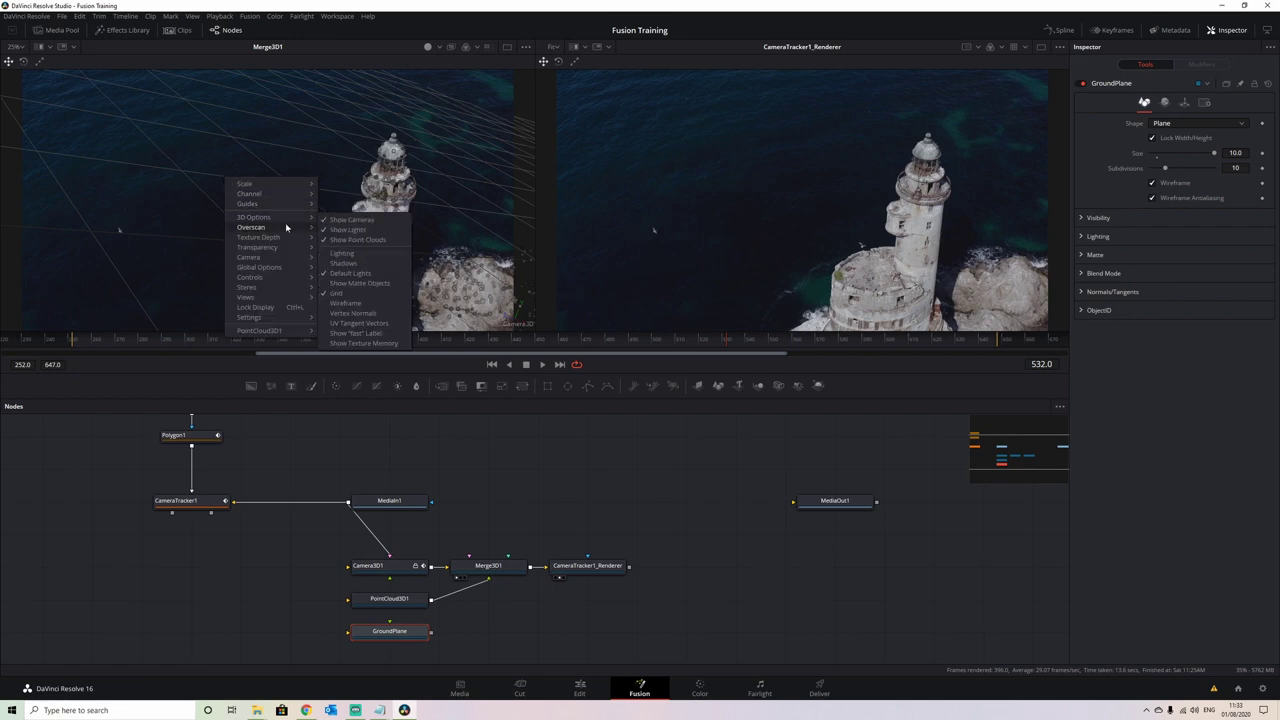
left_click(376, 293)
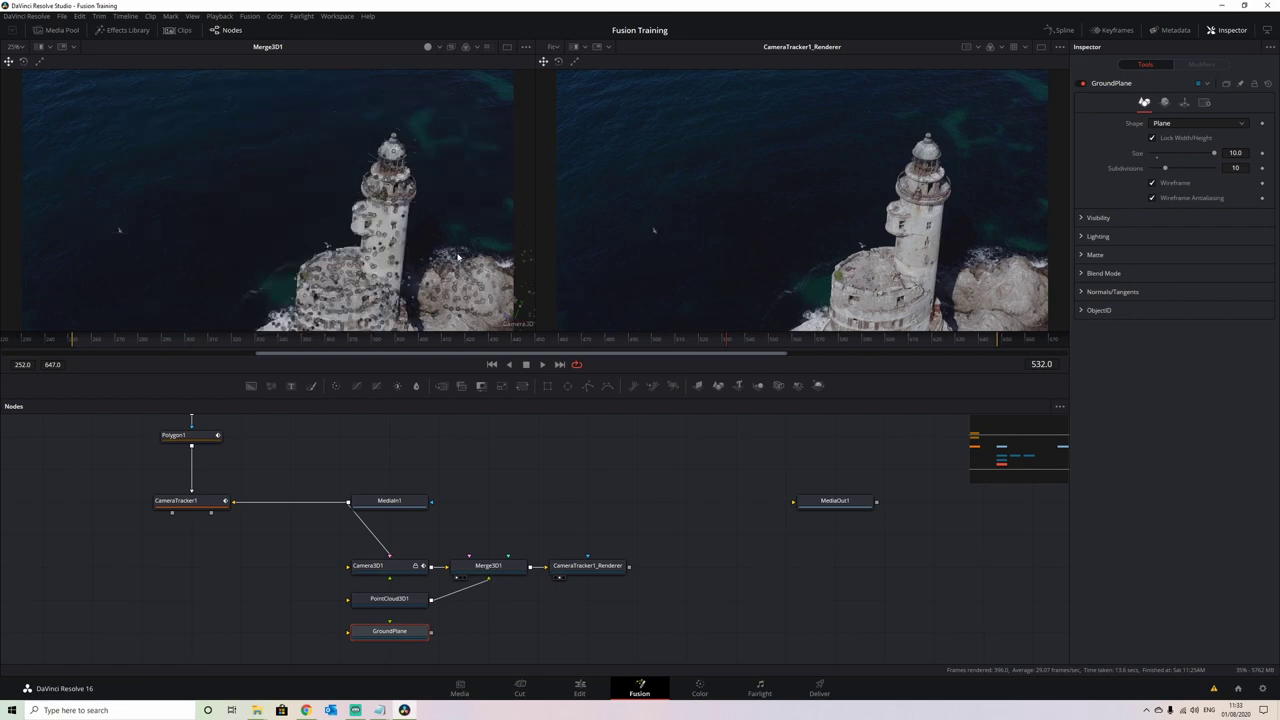
Scrub back to frame 370 and on to frame 563 to review how the points follow the lighthouse.
left_click_drag(518, 344, 349, 351)
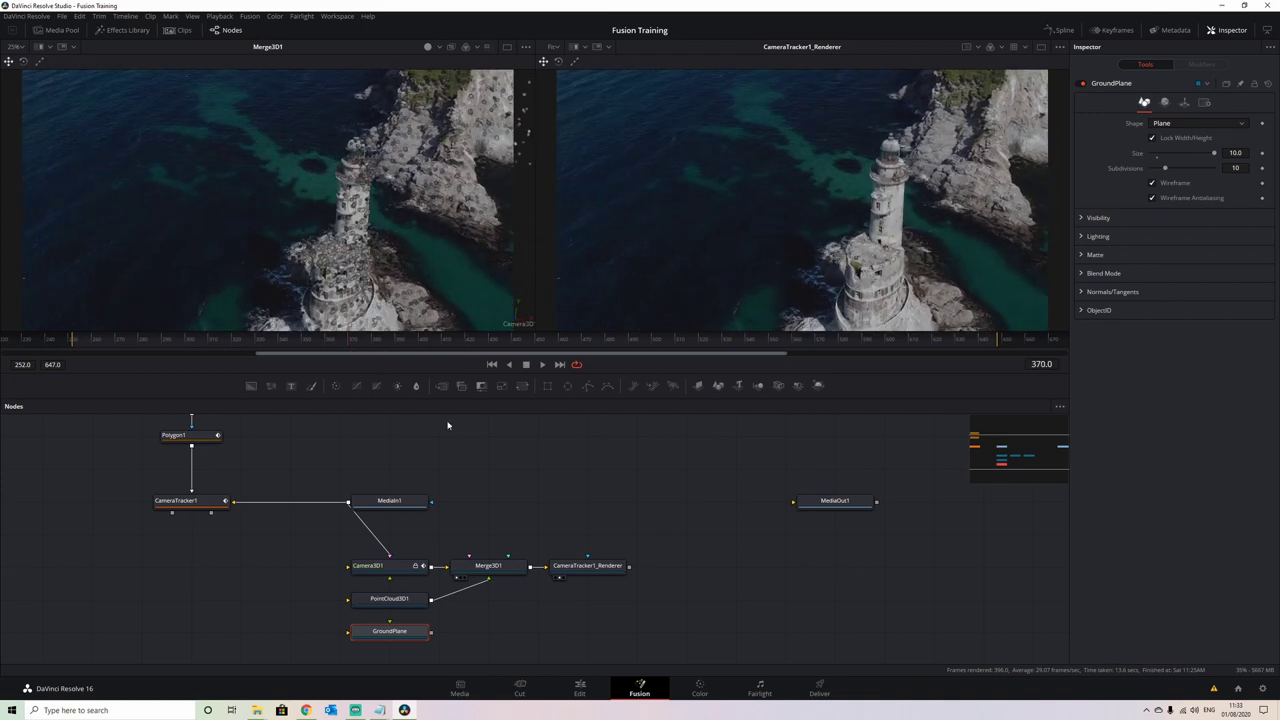
right_click(514, 326)
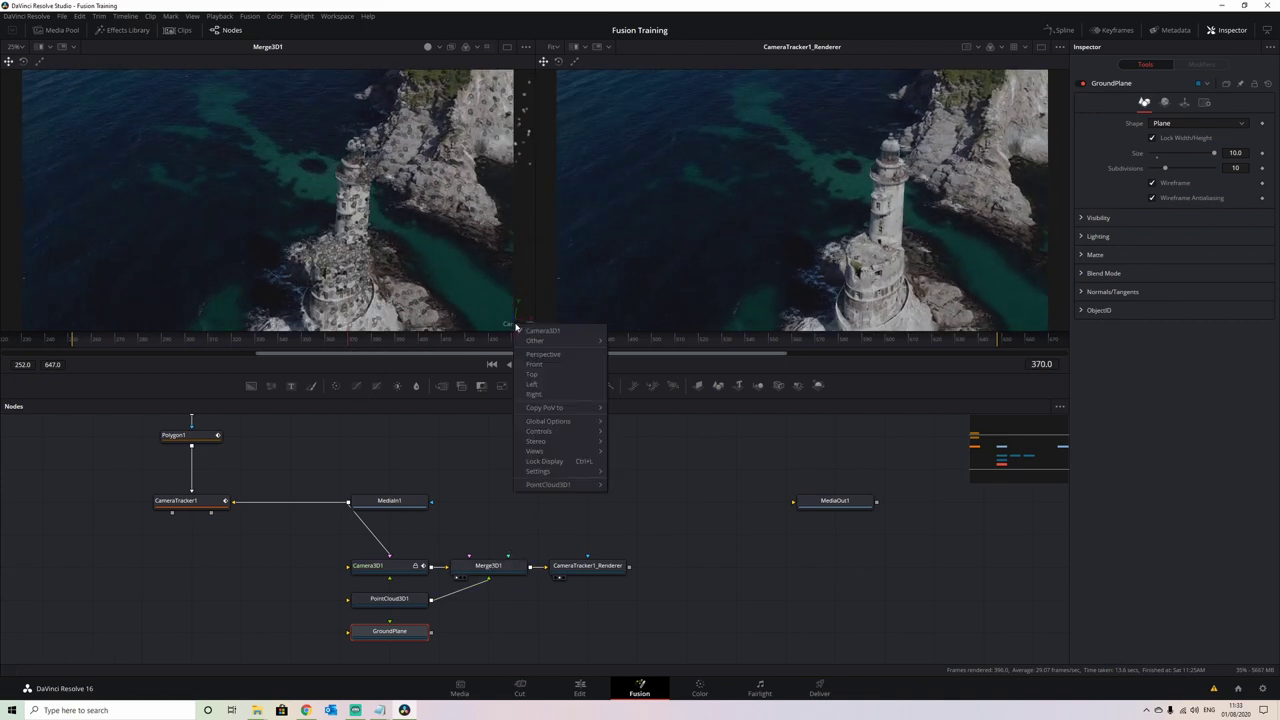
left_click(368, 147)
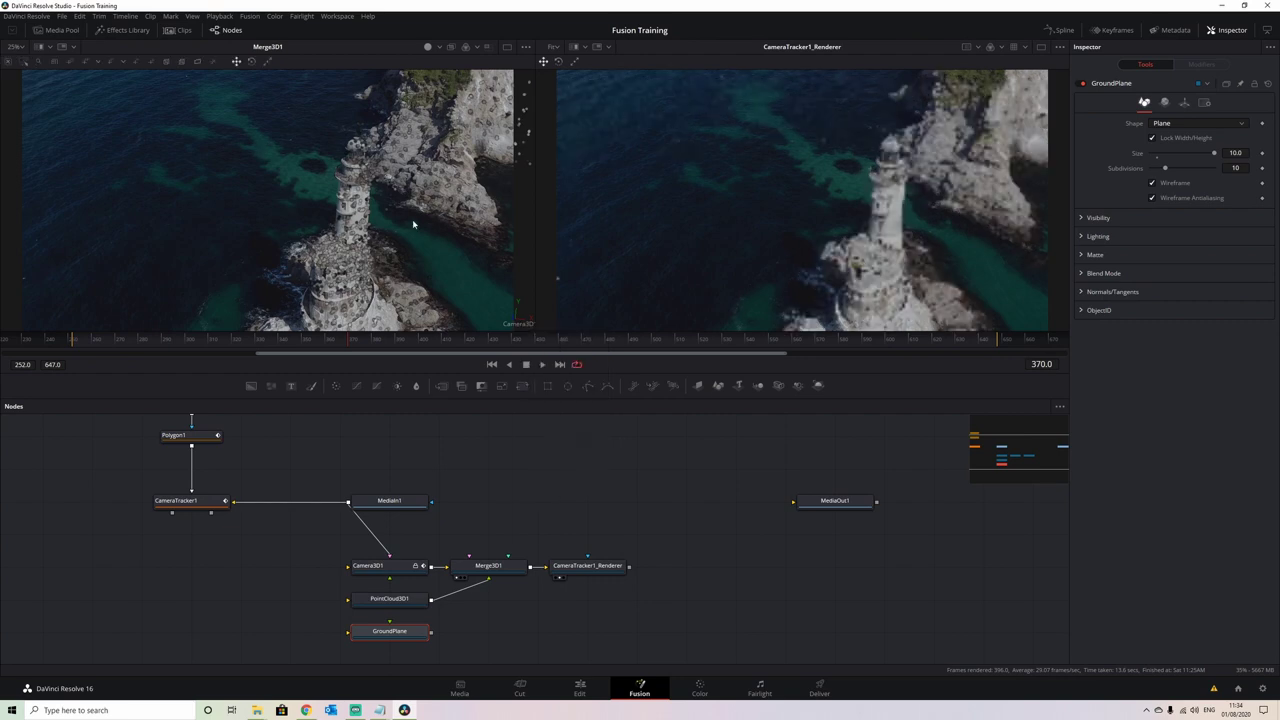
left_click_drag(158, 345, 480, 354)
left_click_drag(558, 357, 793, 352)
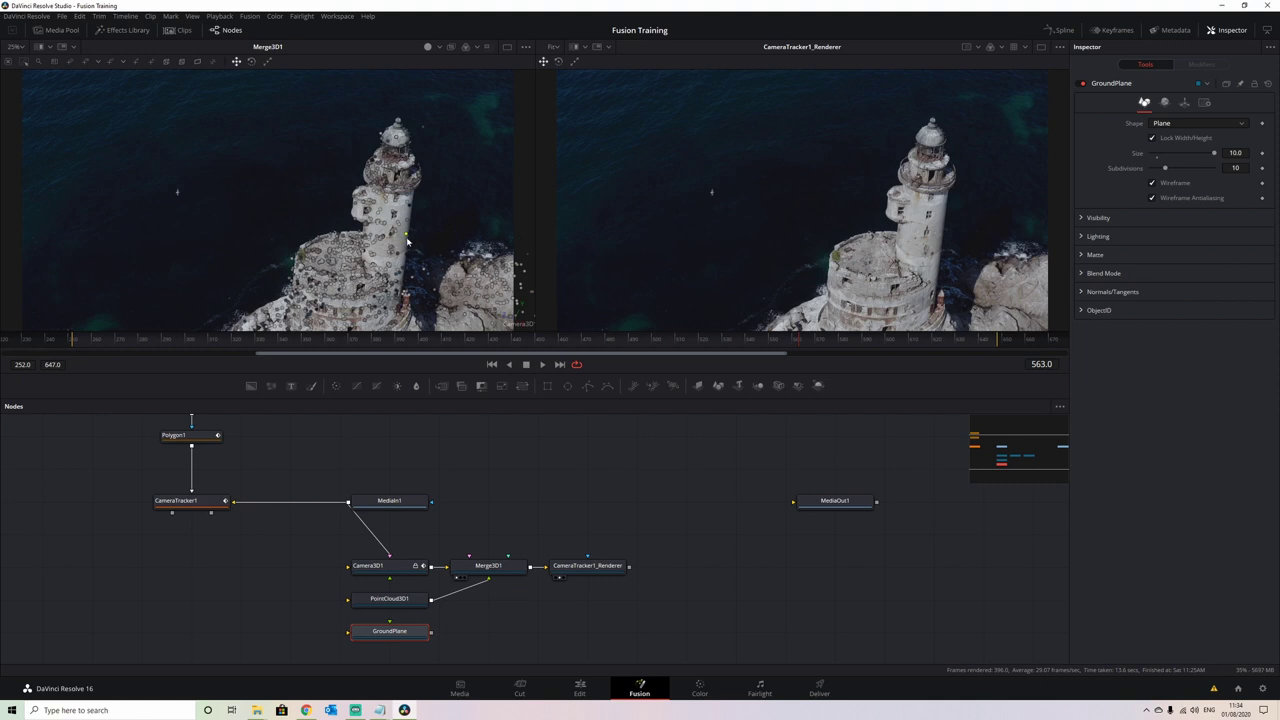
Switch the Merge3D1 view to Perspective, orbit around the point cloud and inspect the coordinates of a point on the tower.
right_click(519, 326)
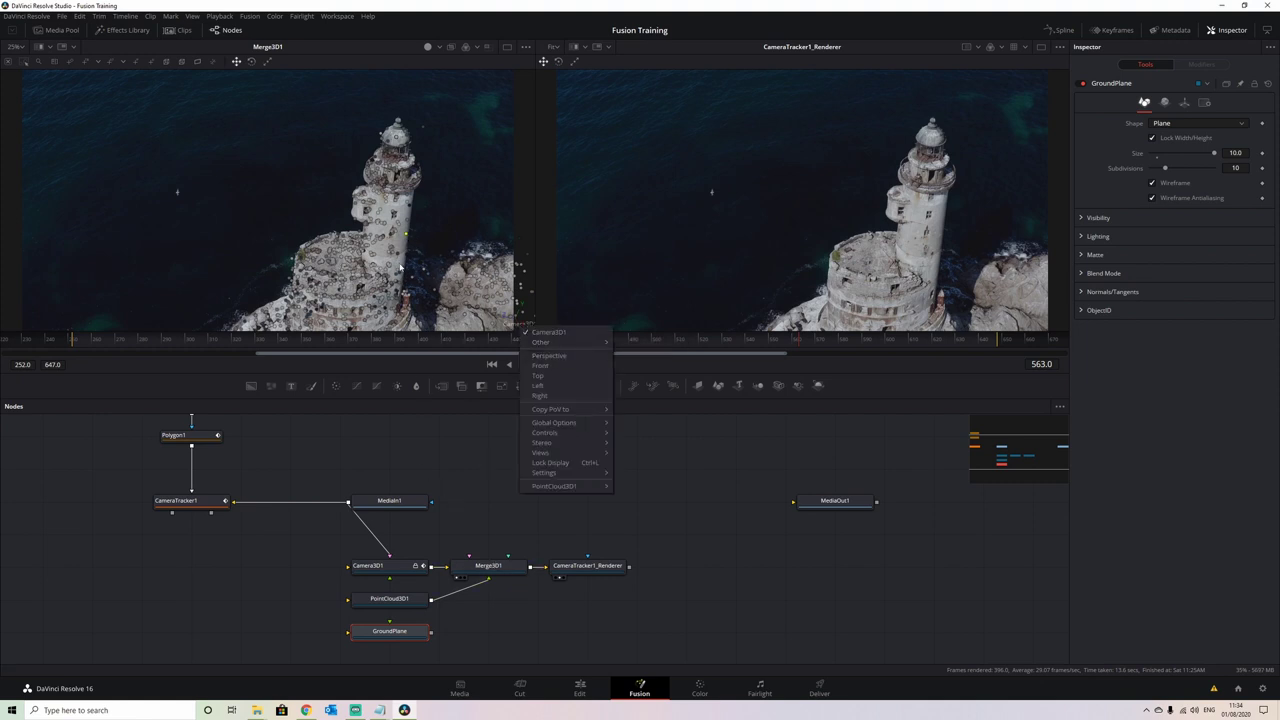
left_click(549, 356)
left_click_drag(291, 226, 344, 211)
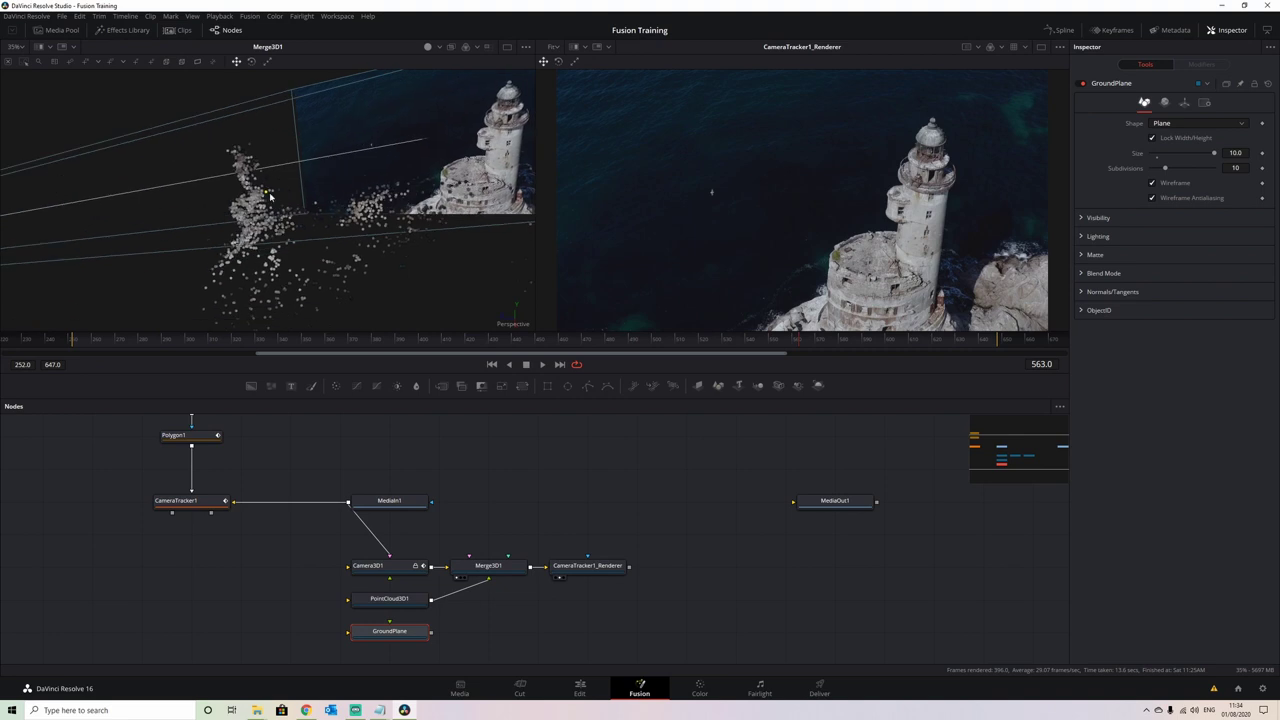
mouse_move(268, 196)
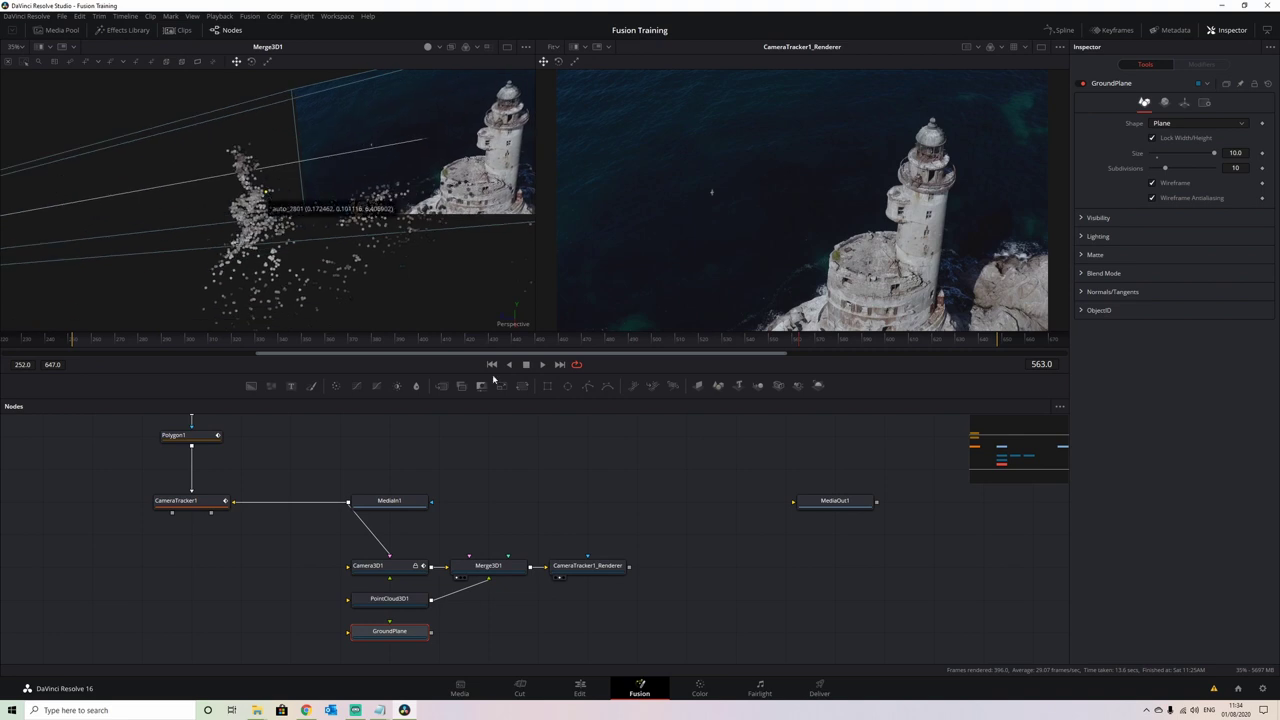
Add a Text3D node connected to Merge3D1 and set its text to "Lighthouse".
left_click_drag(738, 385, 503, 569)
left_click(1198, 165)
type("Lighthouse")
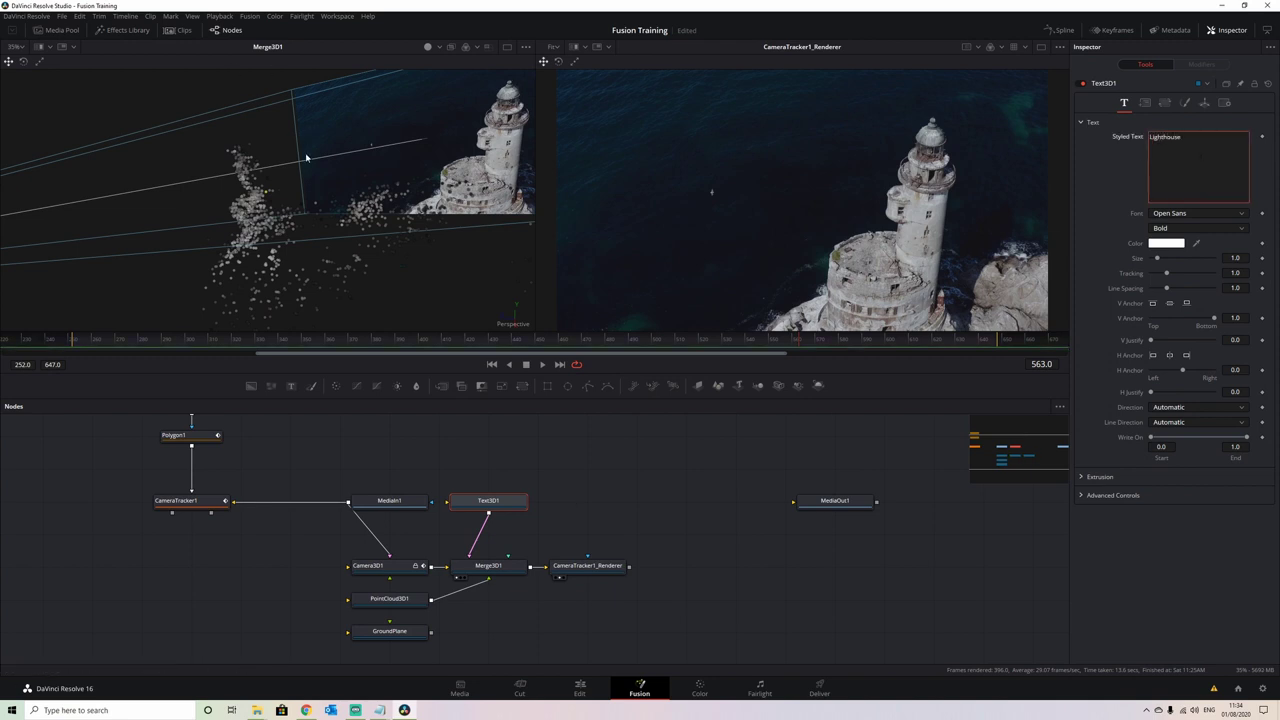
Try sliding the Lighthouse text toward the point cloud in the Merge3D1 view and undo that move.
scroll(374, 207, "down", 2)
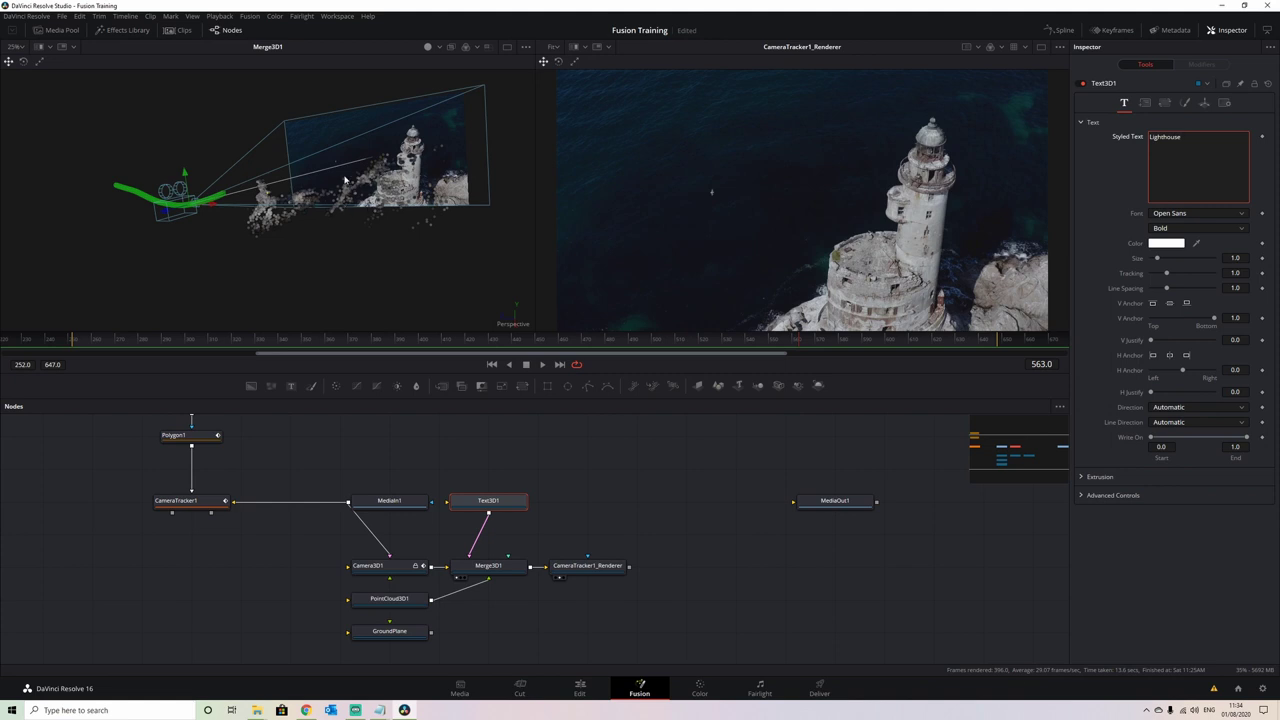
left_click_drag(378, 203, 442, 284)
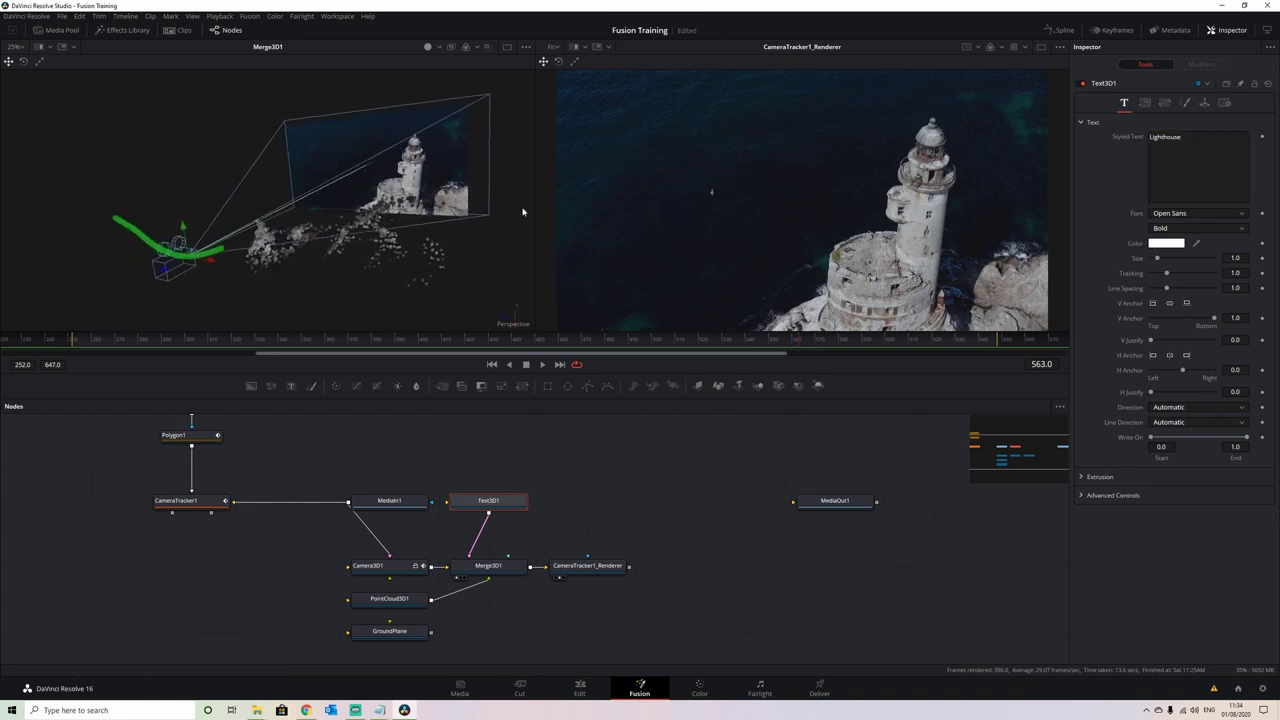
scroll(523, 210, "down", 3)
scroll(422, 200, "up", 1)
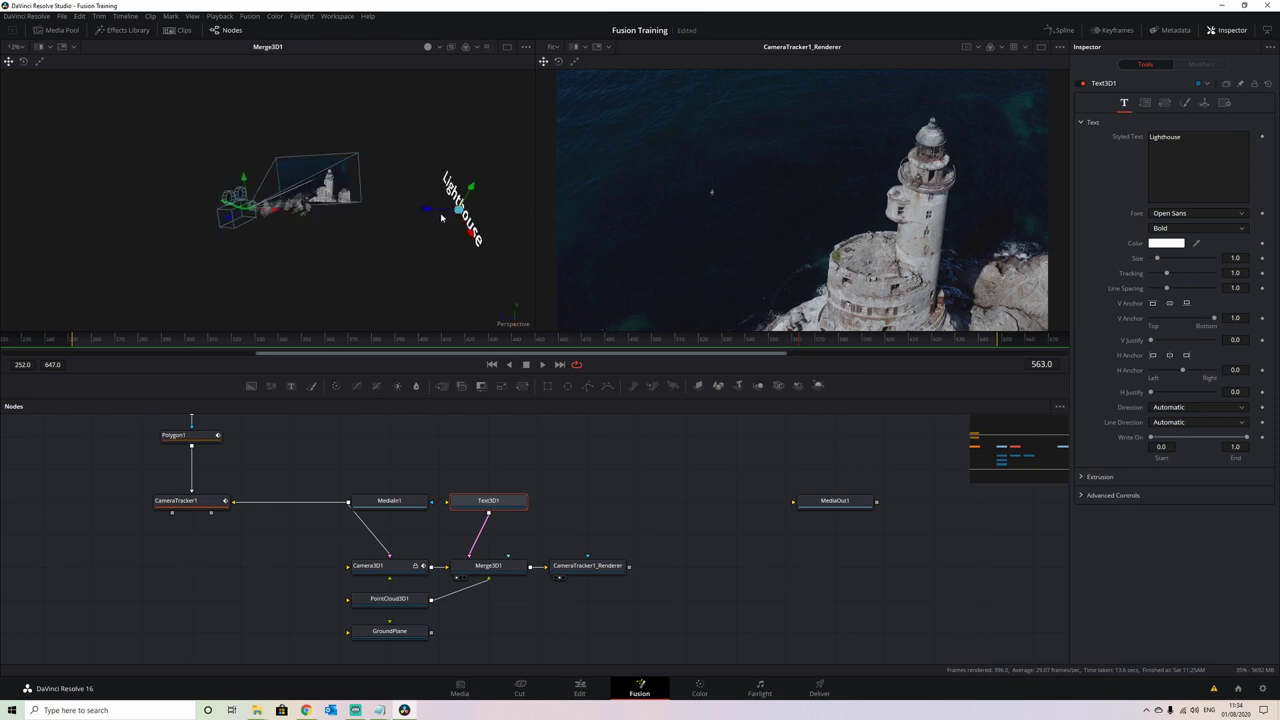
mouse_move(437, 210)
left_mouse_down()
mouse_move(349, 209)
mouse_move(412, 213)
left_mouse_up()
key("ctrl+z")
Shift the Lighthouse text's X and Z translation to bring it into the area of the lighthouse point cloud.
left_click(1205, 102)
left_click_drag(1190, 137, 1178, 140)
left_click_drag(430, 206, 391, 127)
scroll(210, 238, "up", 2)
scroll(210, 238, "down", 1)
scroll(409, 220, "up", 2)
scroll(411, 206, "down", 2)
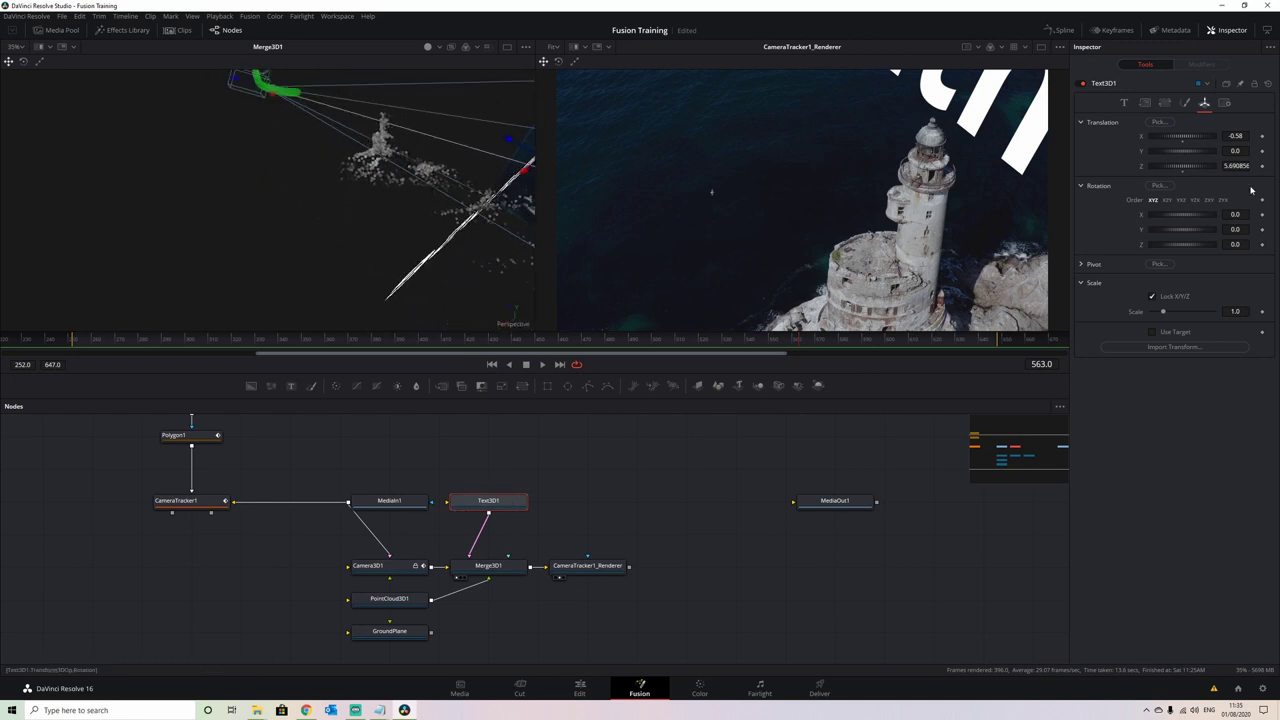
left_click_drag(1184, 139, 1186, 166)
Set the text size to 0.183 and move the text onto the tower points in the Top view.
left_click(1124, 102)
left_click_drag(1158, 258, 1145, 266)
left_click_drag(476, 142, 349, 229)
right_click(500, 320)
left_click(525, 362)
scroll(274, 206, "down", 3)
scroll(382, 206, "up", 8)
left_click_drag(219, 224, 445, 225)
Switch the Merge3D1 view to Left and adjust the text's position against the point cloud.
right_click(530, 324)
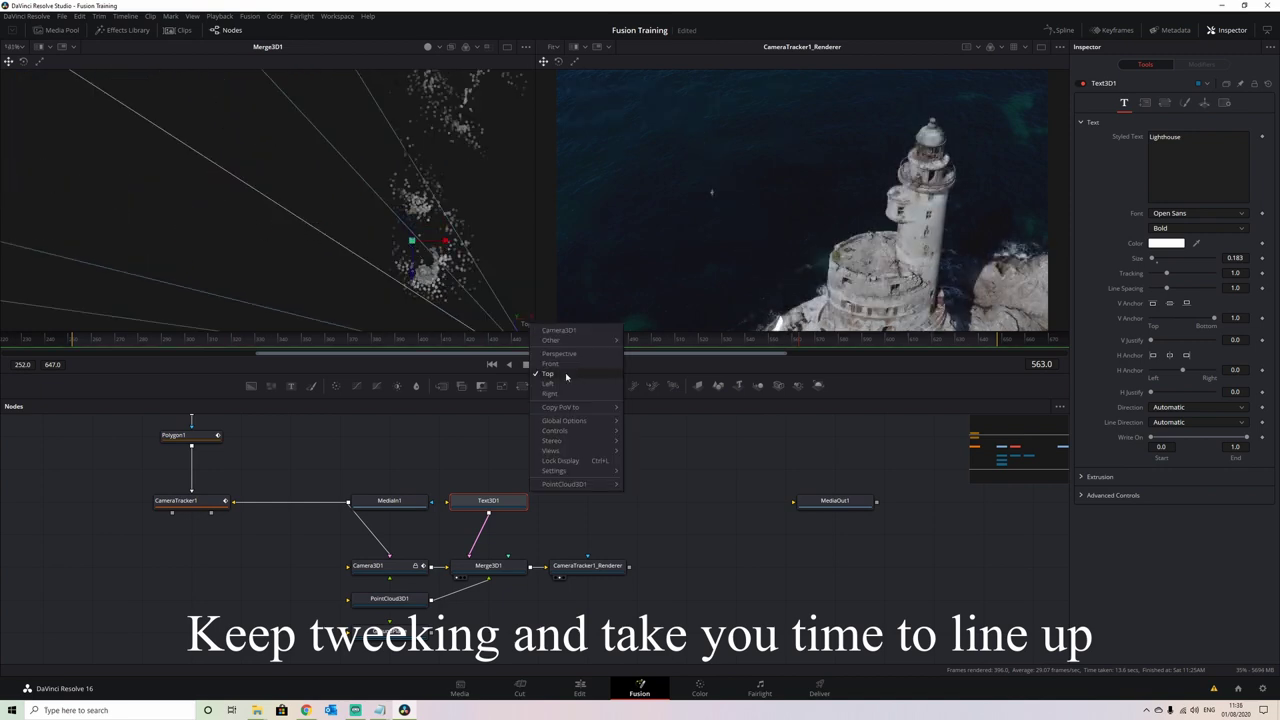
left_click(556, 331)
left_click_drag(346, 220, 340, 277)
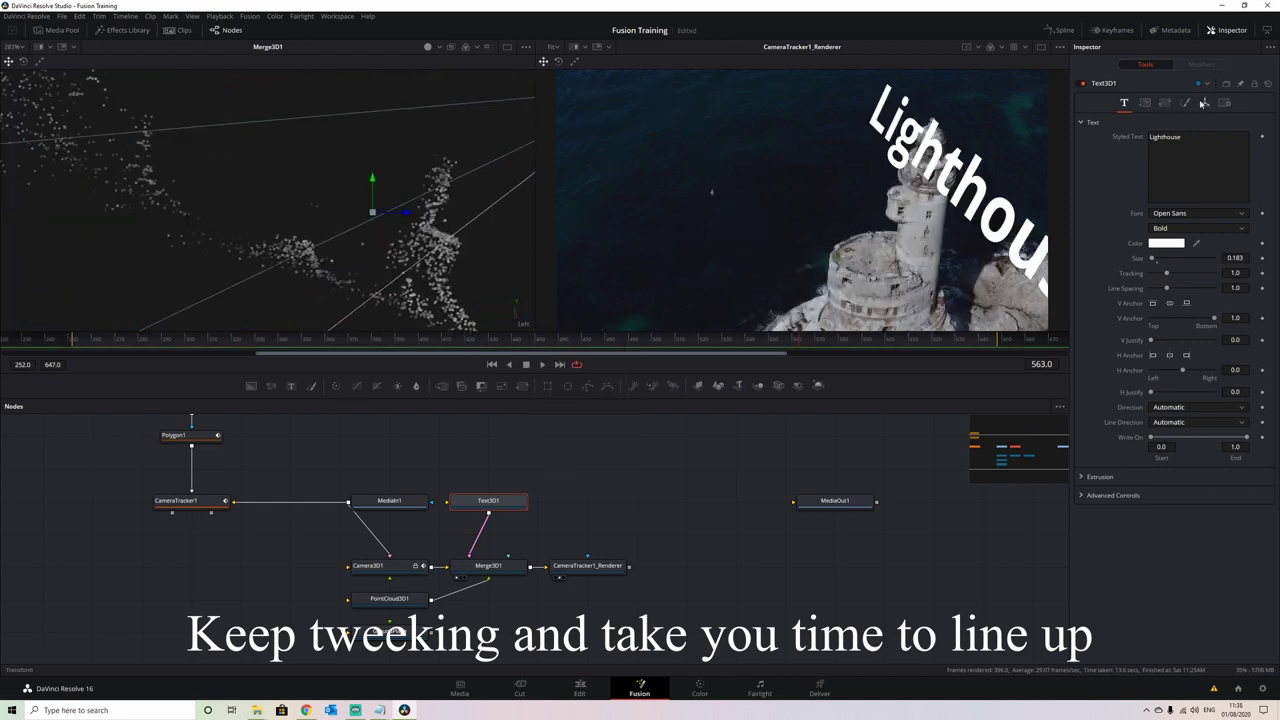
Rotate the Lighthouse text so it reads upward along the tower, and switch the Merge3D1 view to Perspective.
left_click(1204, 103)
left_click_drag(1180, 215, 1262, 244)
key("w")
left_click_drag(395, 218, 431, 213)
right_click(524, 323)
left_click(554, 358)
Reduce the text size to 0.056 and move the text beside the lighthouse tower.
left_click(9, 61)
left_click_drag(604, 242, 517, 234)
left_click(1124, 103)
left_click_drag(1155, 258, 1144, 260)
left_click_drag(404, 219, 452, 251)
right_click(524, 323)
left_click(554, 468)
Fine-tune the text's rotation so it lines up with the tower's points in the Perspective view.
key("w")
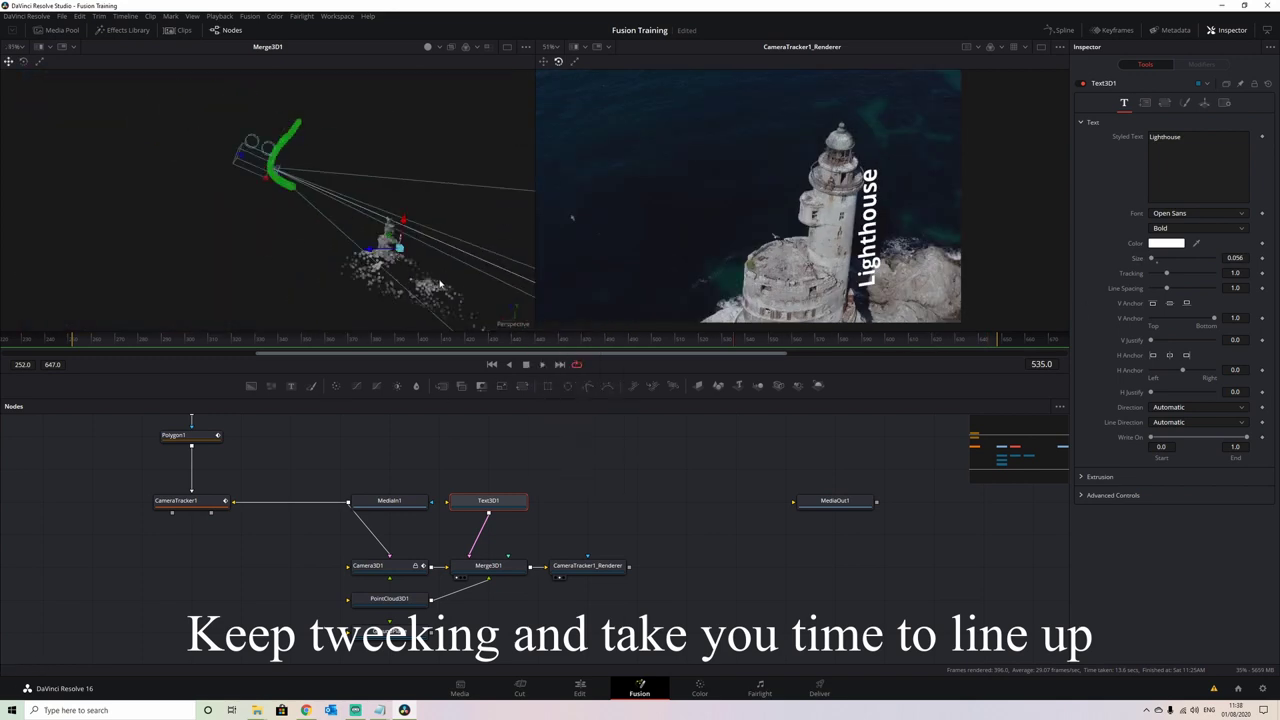
left_click_drag(440, 284, 283, 157)
scroll(283, 157, "up", 3)
key("w")
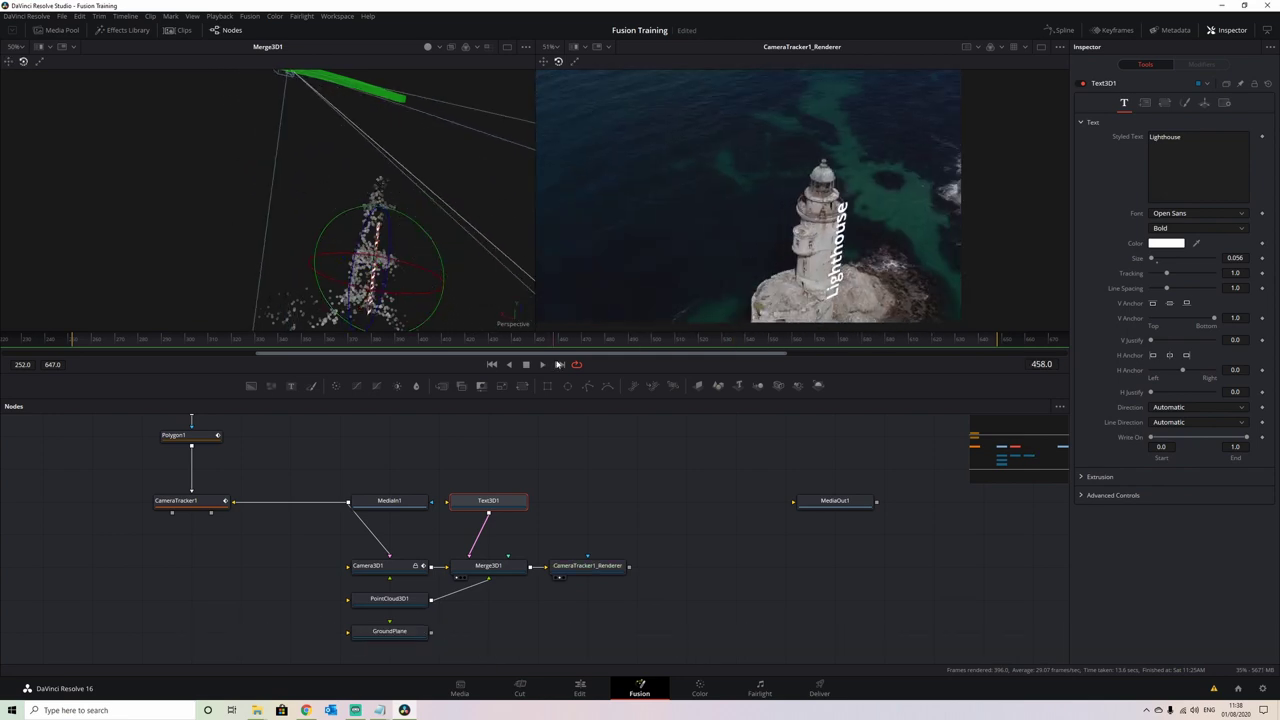
left_click_drag(338, 289, 350, 287)
Scrub through the shot between frames 392 and 639 to check how the text follows the lighthouse.
left_click_drag(806, 342, 948, 343)
left_click(743, 347)
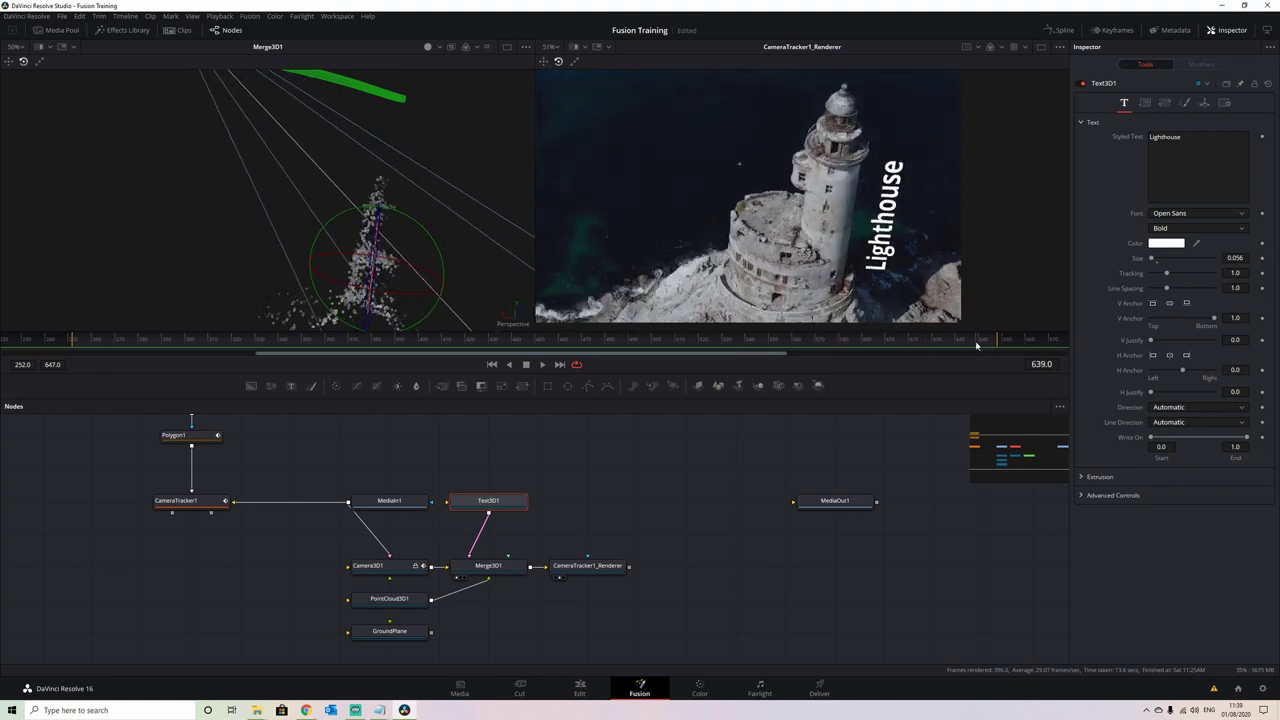
left_click(510, 364)
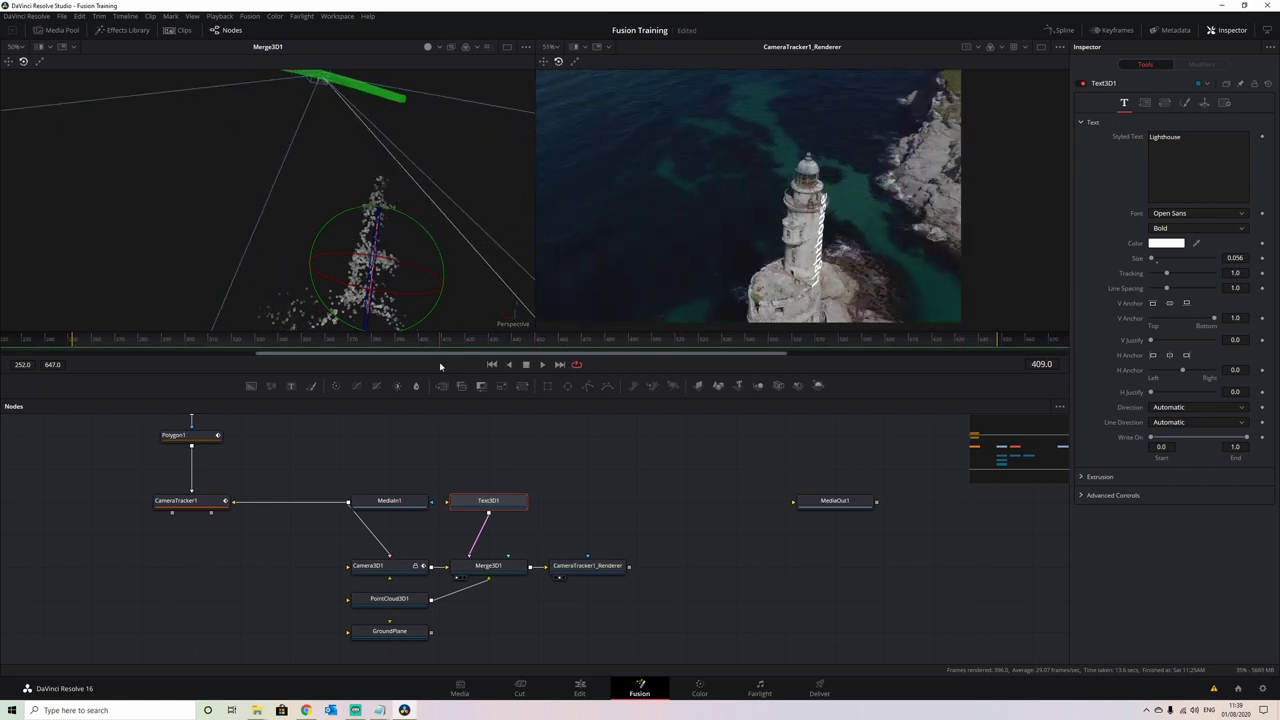
left_click_drag(493, 364, 668, 367)
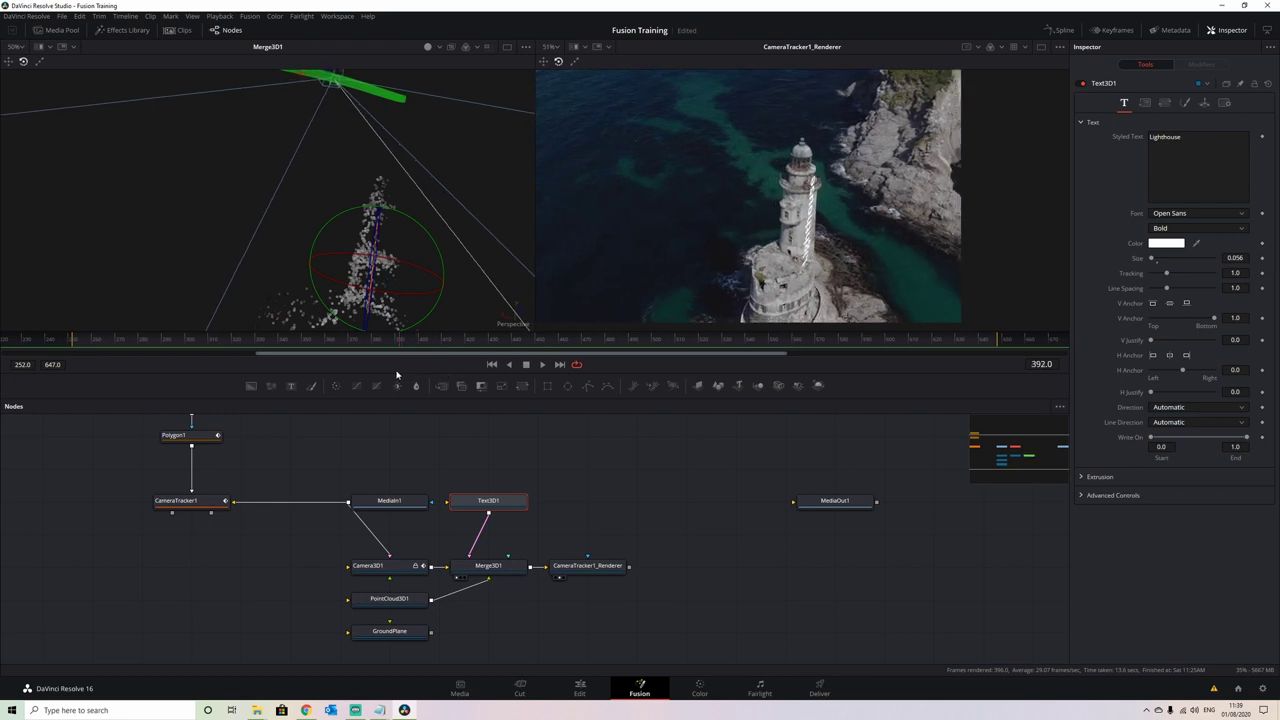
left_click_drag(397, 371, 440, 371)
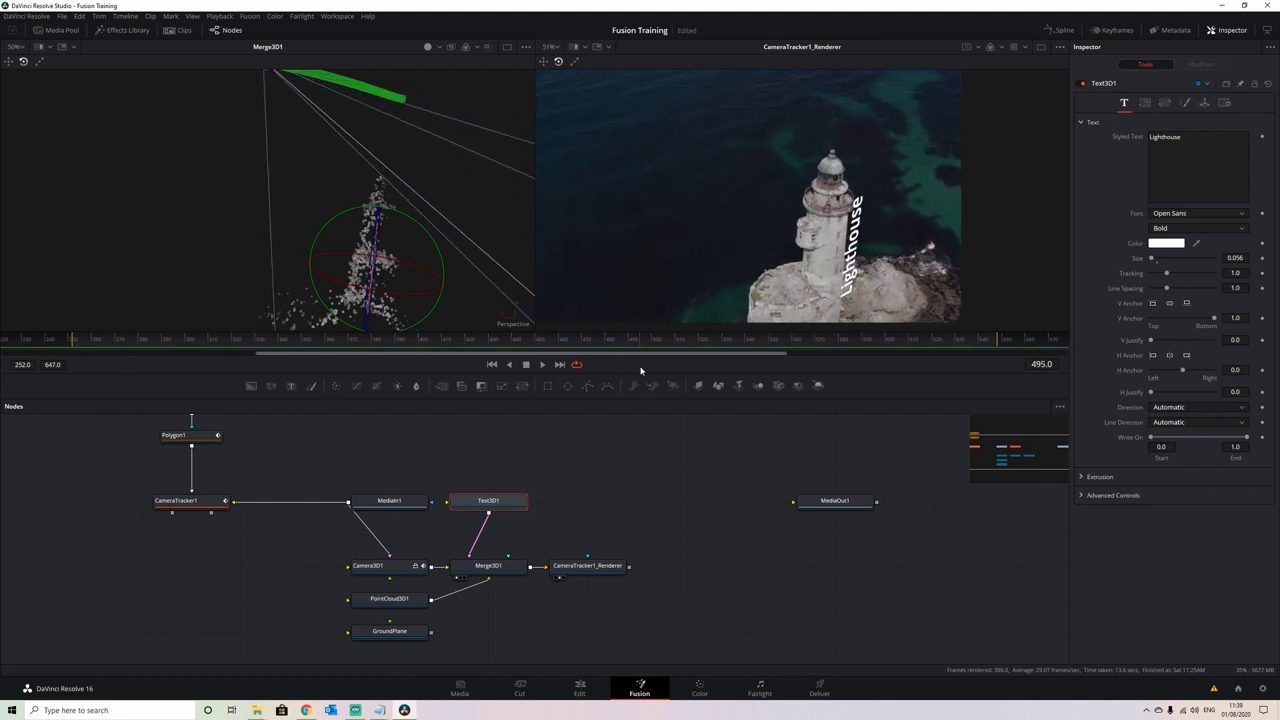
left_click(892, 345)
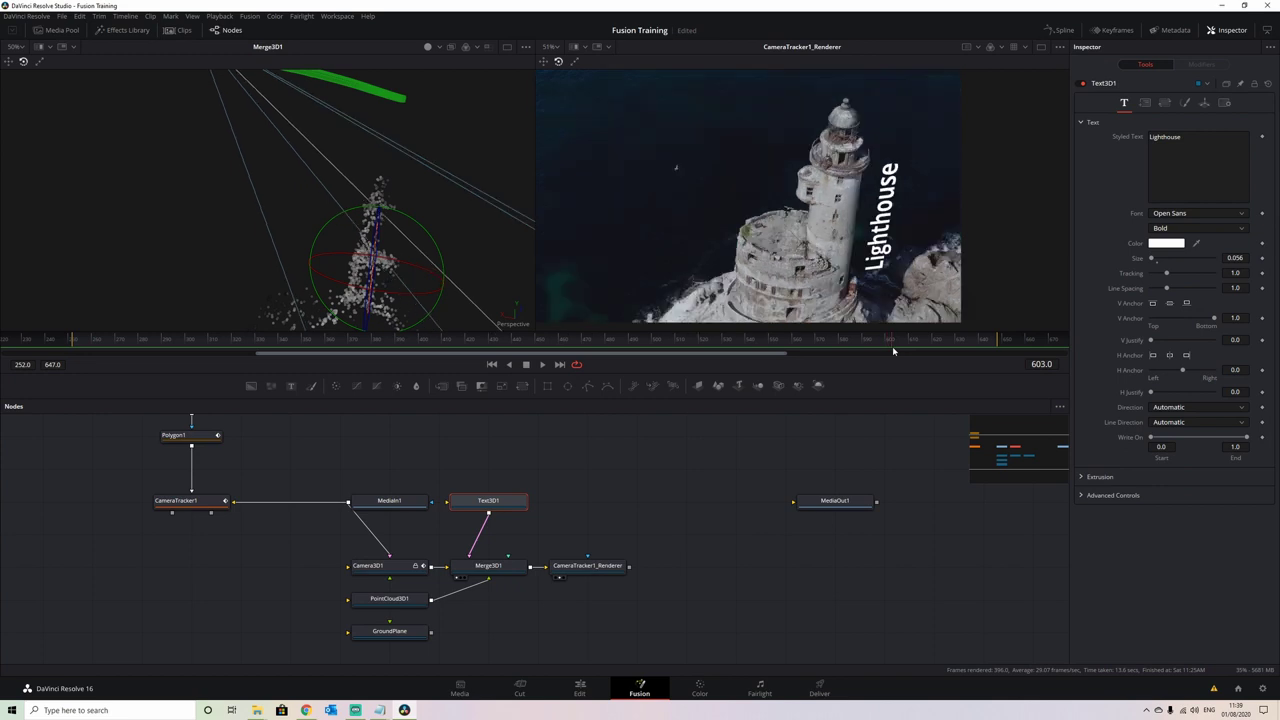
left_click(857, 347)
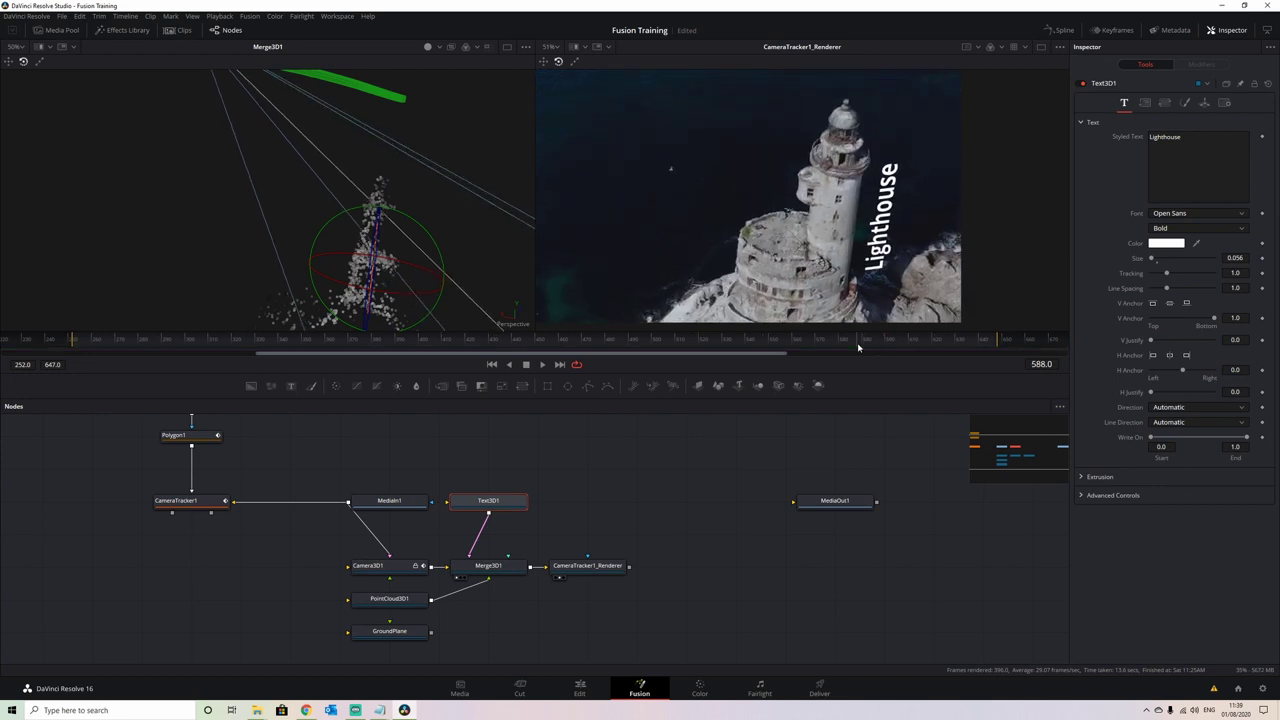
Merge MediaIn1 with the CameraTracker1_Renderer output, show Merge1 in the second viewer and swap its inputs so the text lies over the footage.
left_click_drag(375, 500, 326, 500)
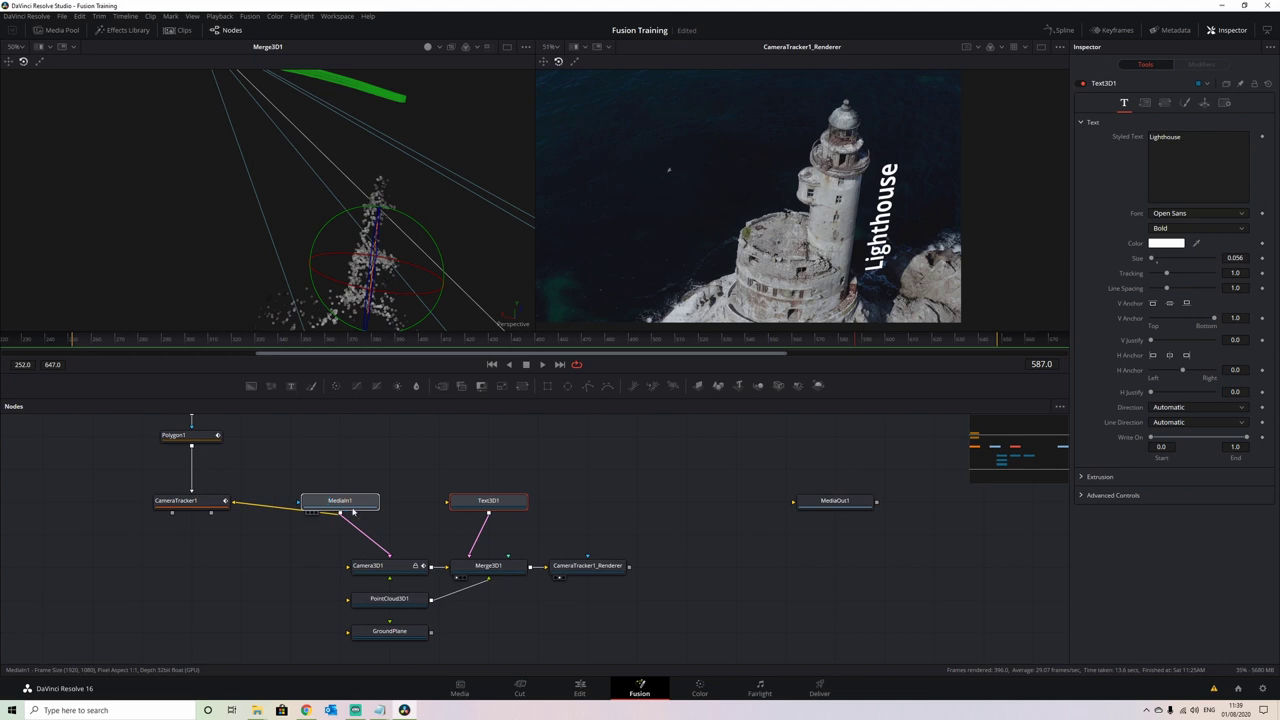
left_click(352, 511)
left_click_drag(341, 514, 630, 567)
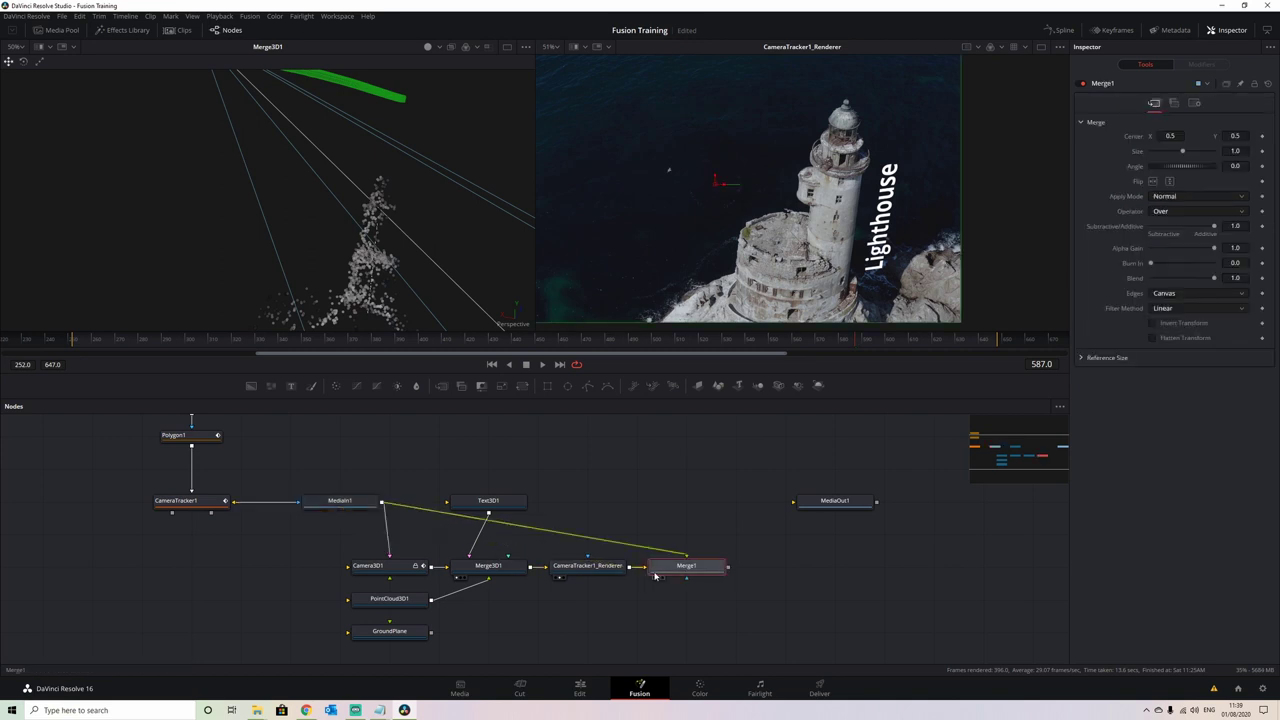
key("2")
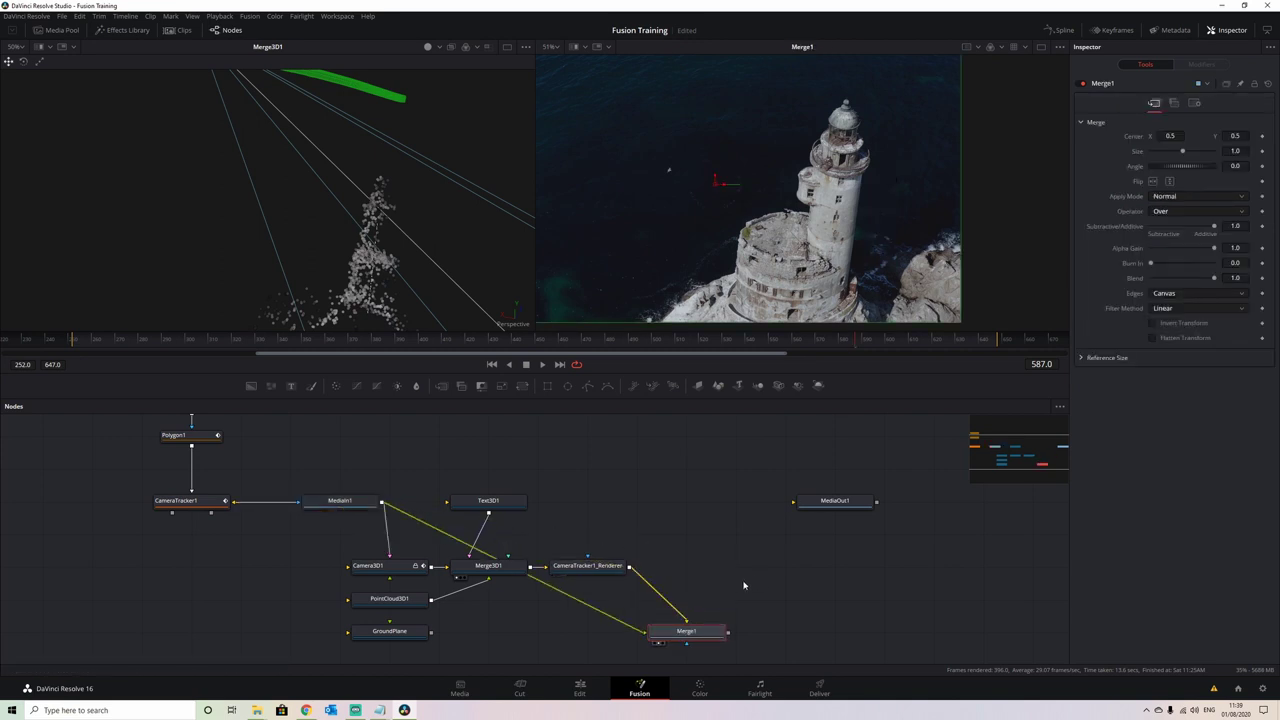
key("ctrl+t")
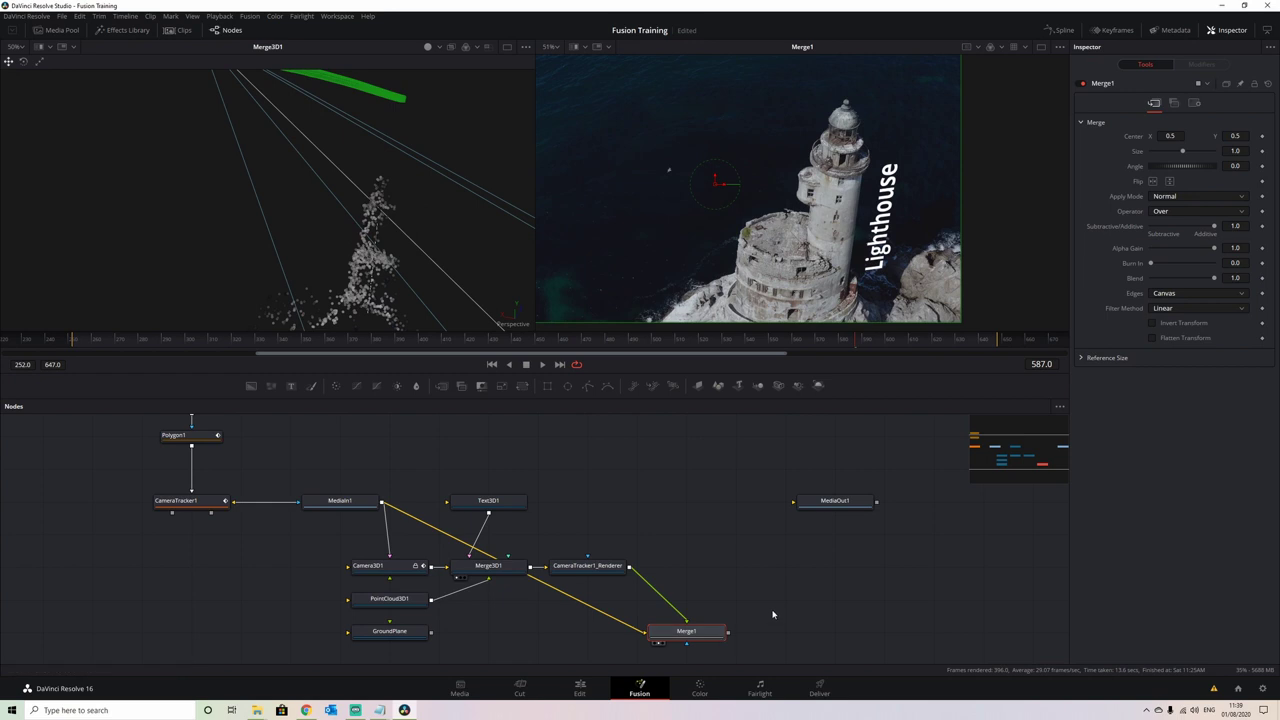
left_click_drag(751, 562, 731, 500)
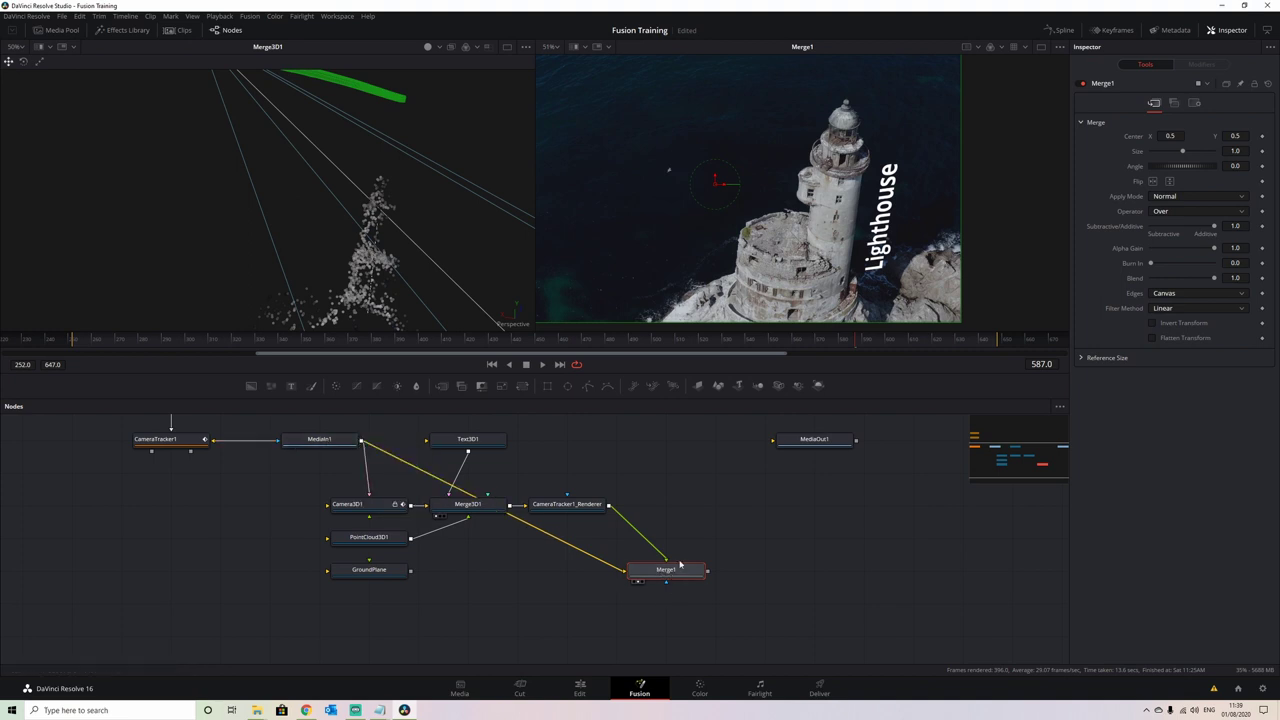
Go to frame 455, add a polygon mask to Merge1 and place the mask node below it.
left_click_drag(814, 338, 548, 371)
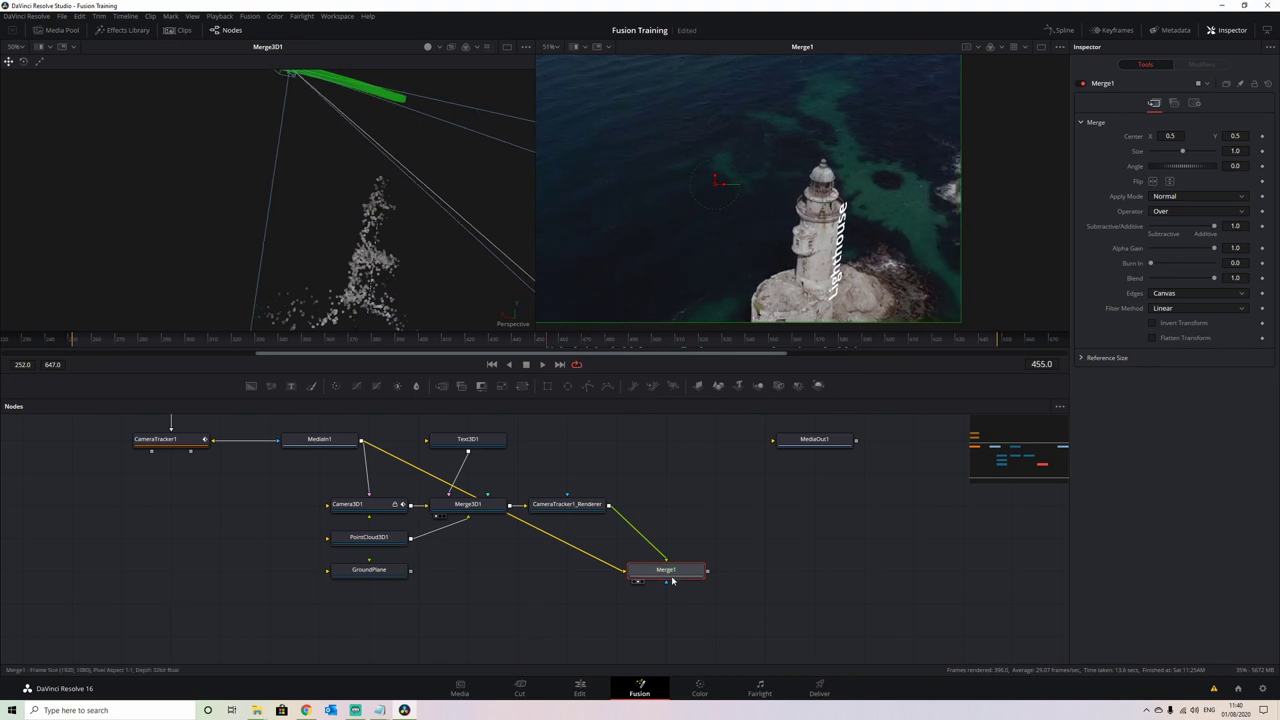
left_click(588, 386)
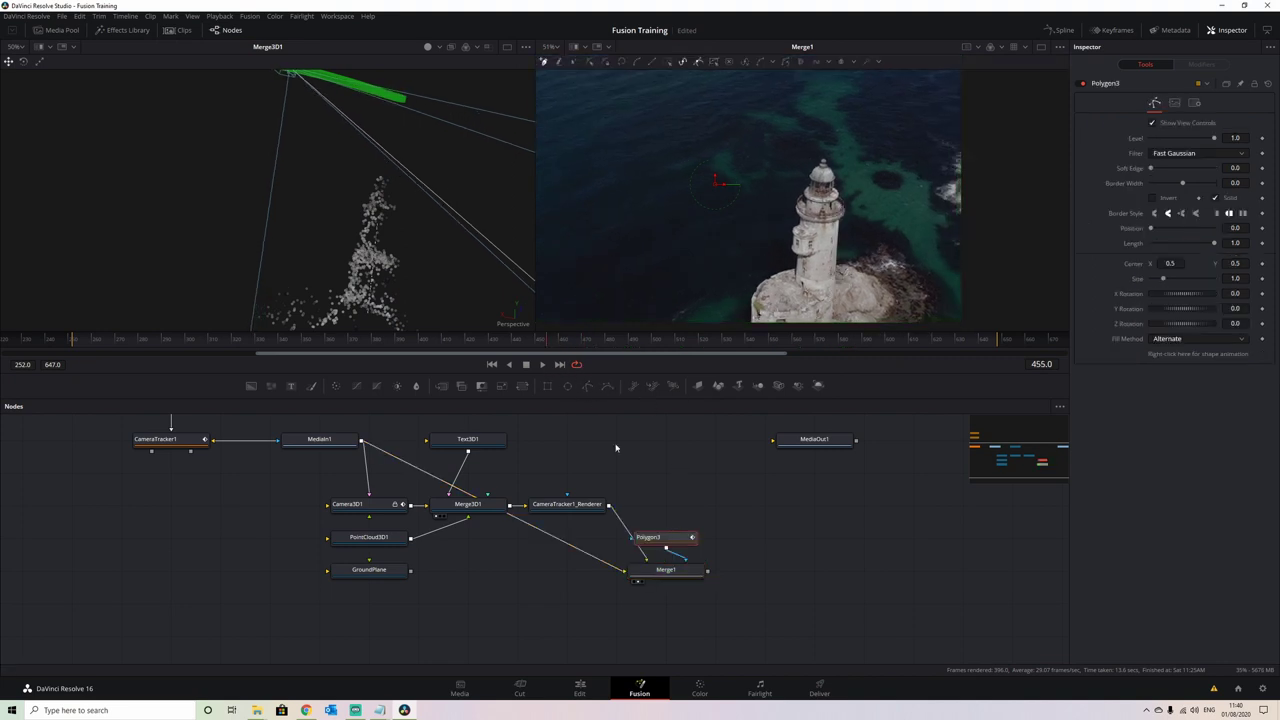
left_click_drag(660, 533, 680, 608)
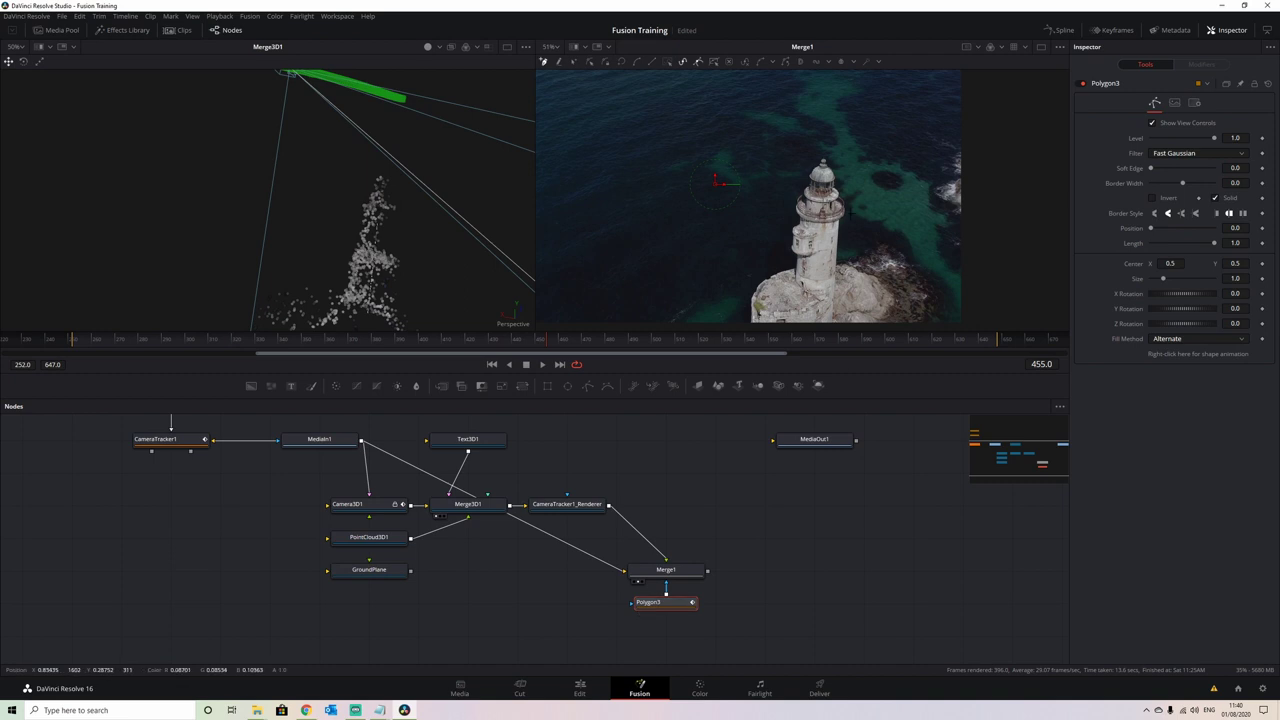
Draw a closed polygon mask around the lighthouse tower, following its edge next to the text.
scroll(890, 265, "up", 4)
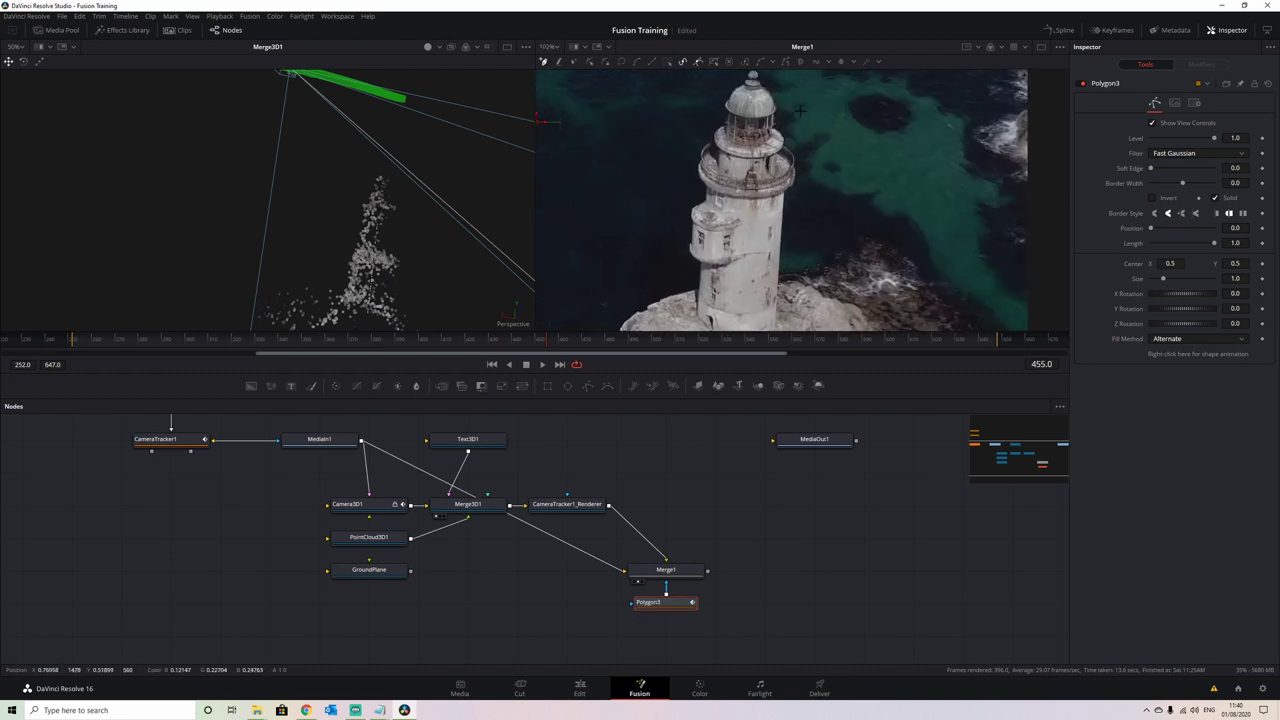
left_click(768, 102)
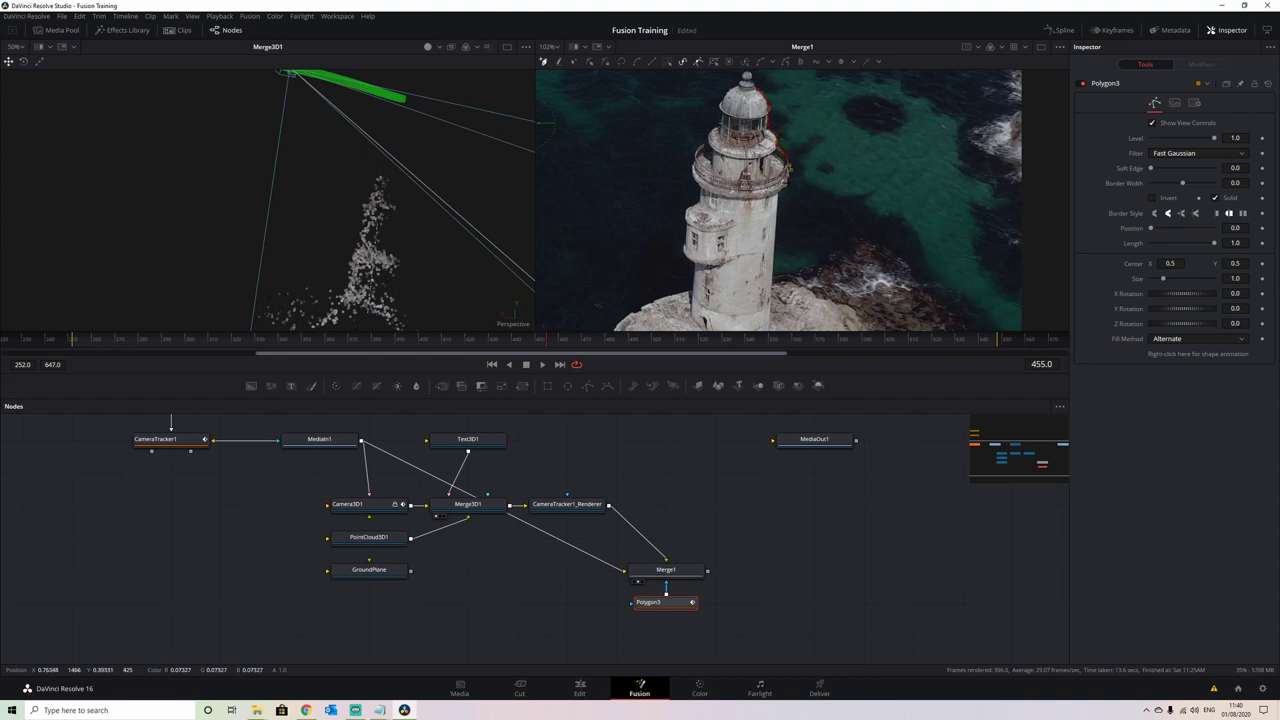
scroll(783, 215, "down", 2)
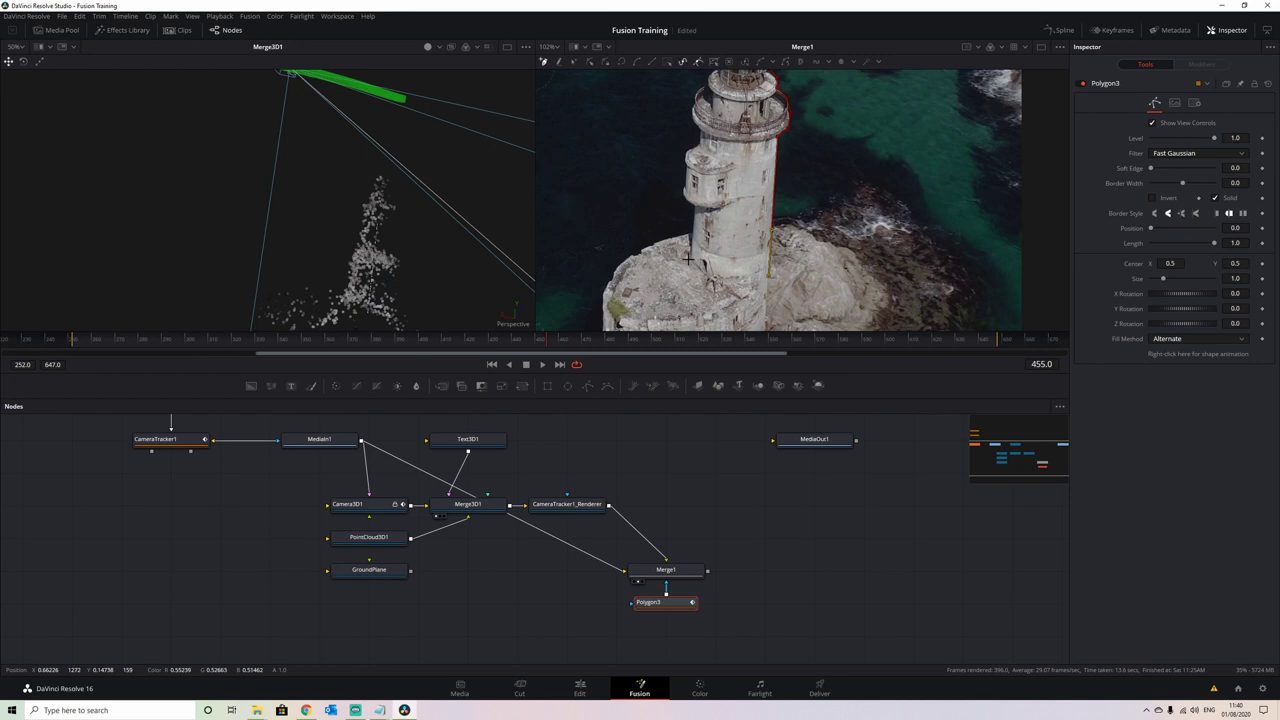
scroll(688, 258, "up", 1)
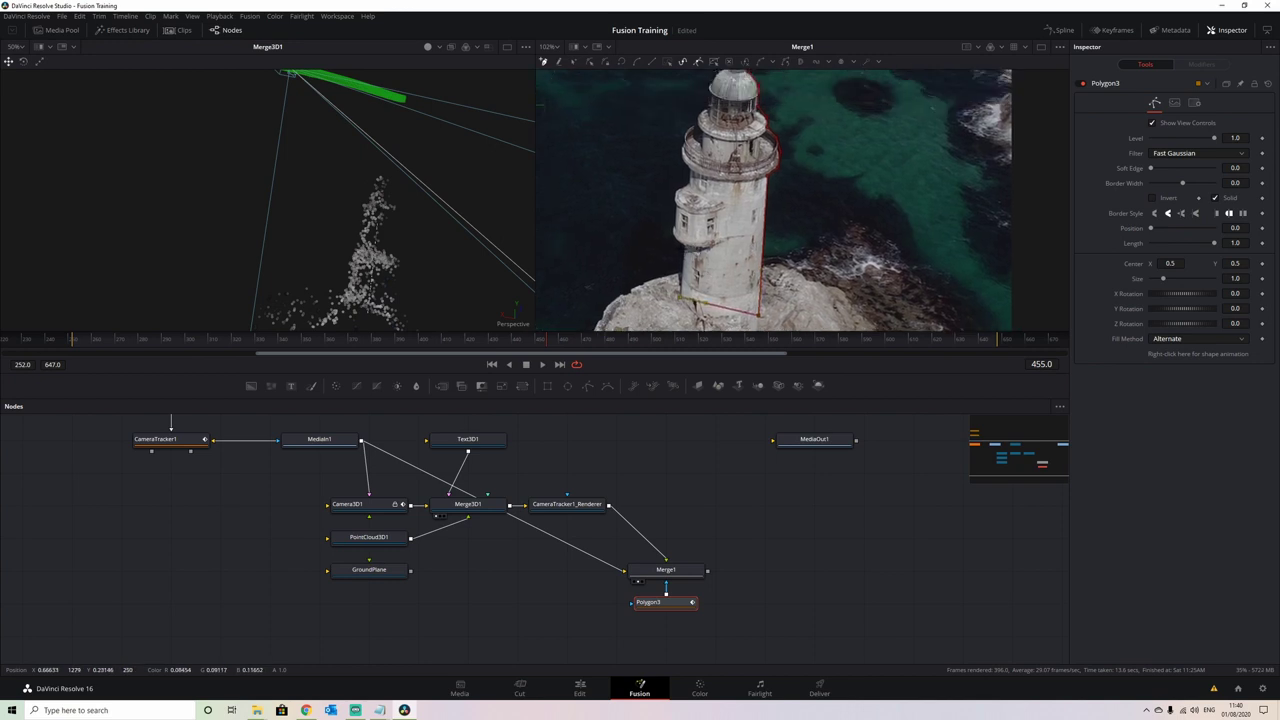
left_click(698, 89)
left_click_drag(698, 89, 692, 151)
left_click(740, 133)
left_click_drag(810, 275, 826, 143)
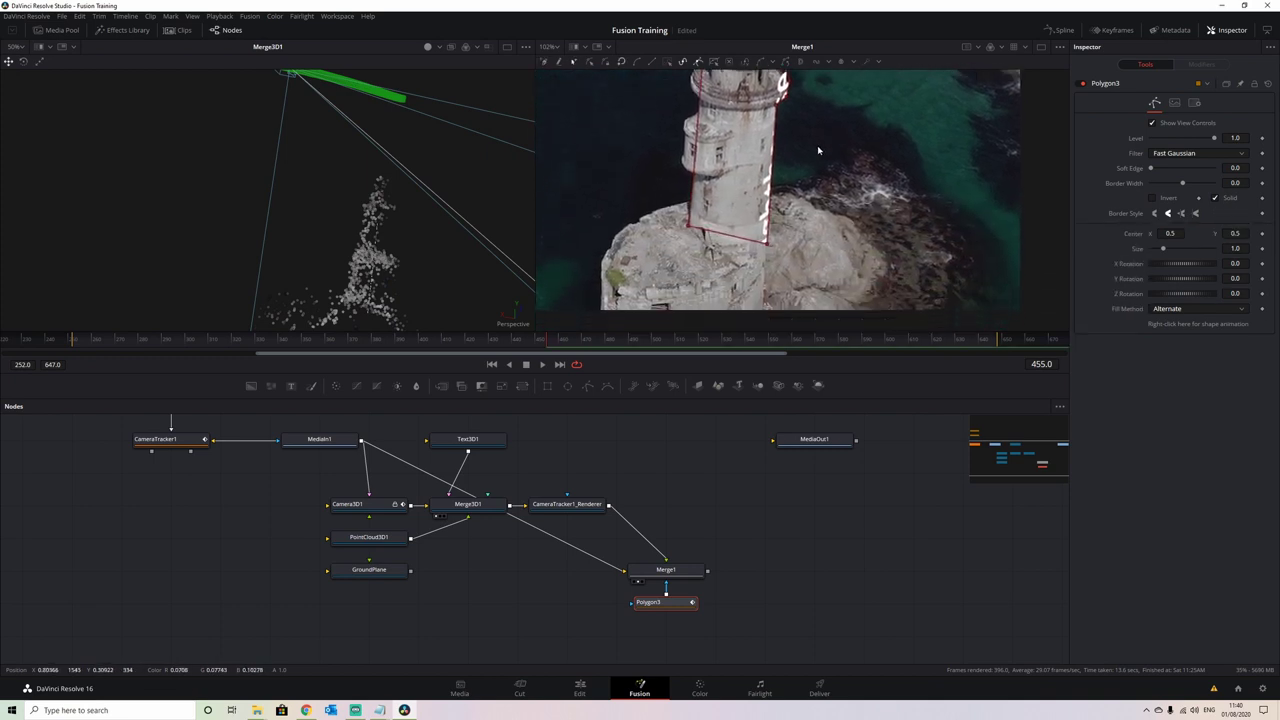
Invert the polygon mask and pull its lower corner beside the text further down the rock.
scroll(780, 210, "up", 1)
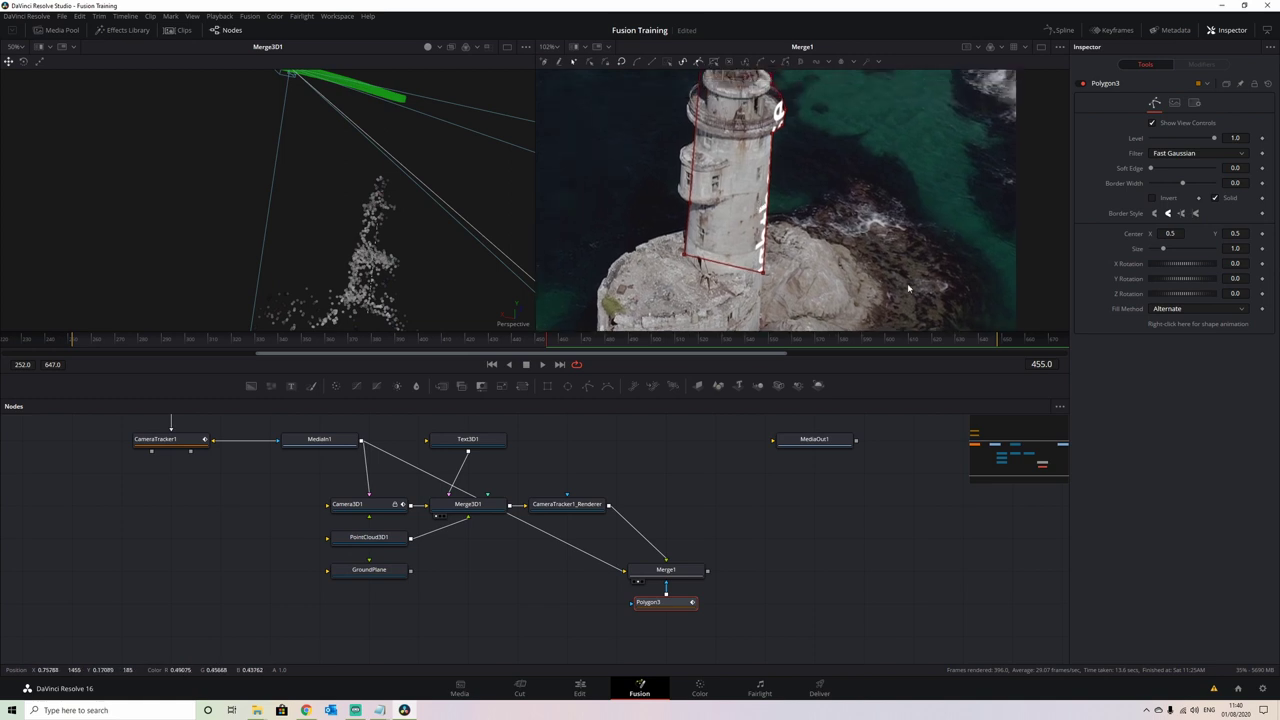
left_click(1155, 198)
scroll(779, 240, "up", 2)
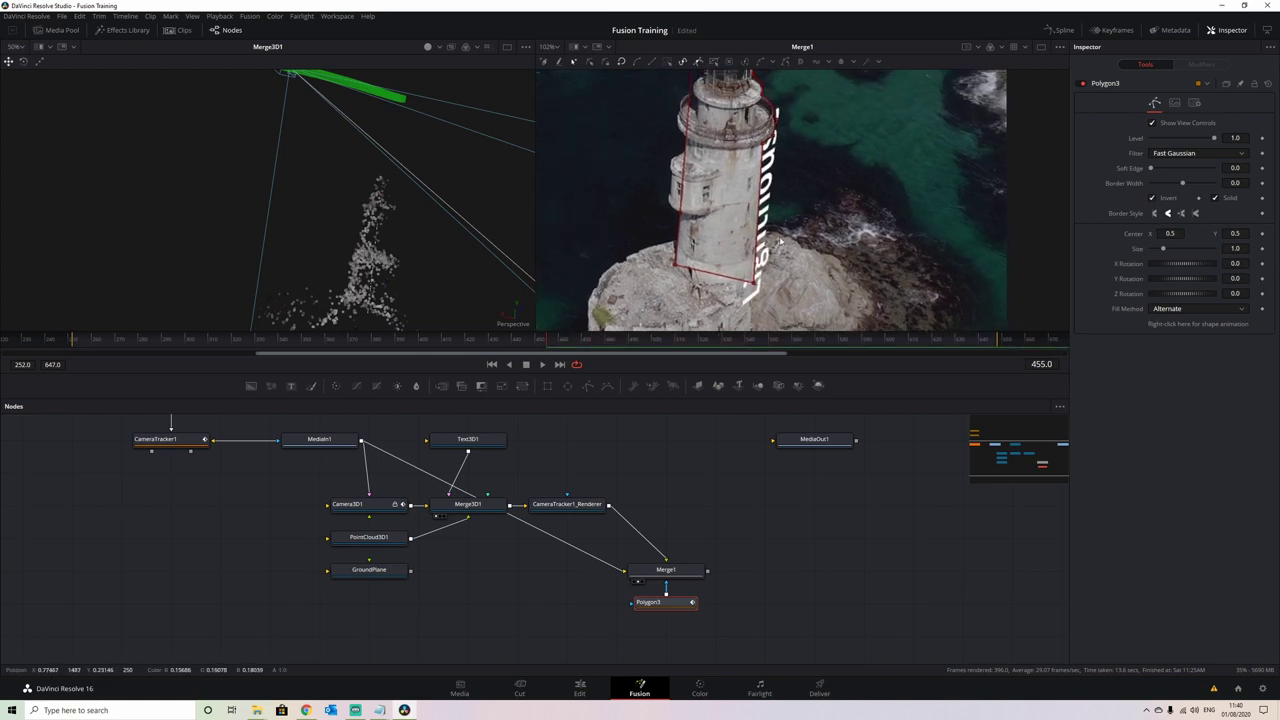
left_click_drag(755, 288, 750, 329)
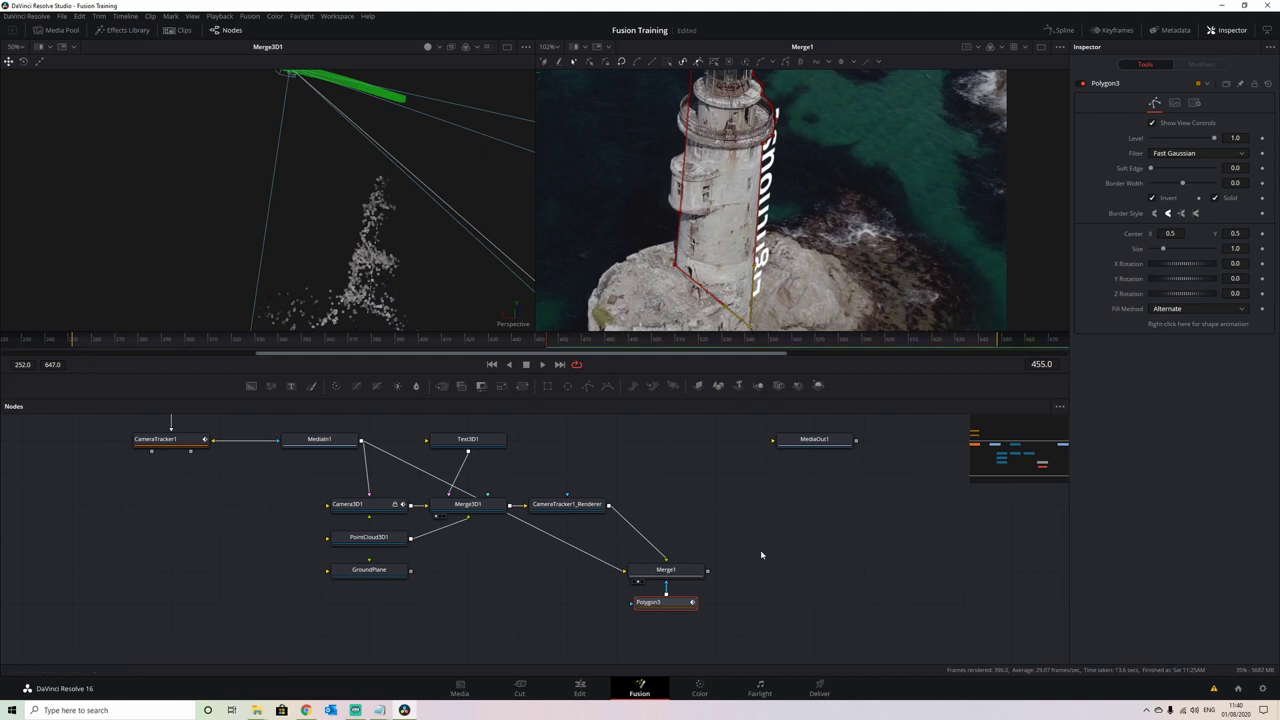
Select Merge1 and scrub to frame 468 to check how the masked text sits against the tower.
left_click(666, 570)
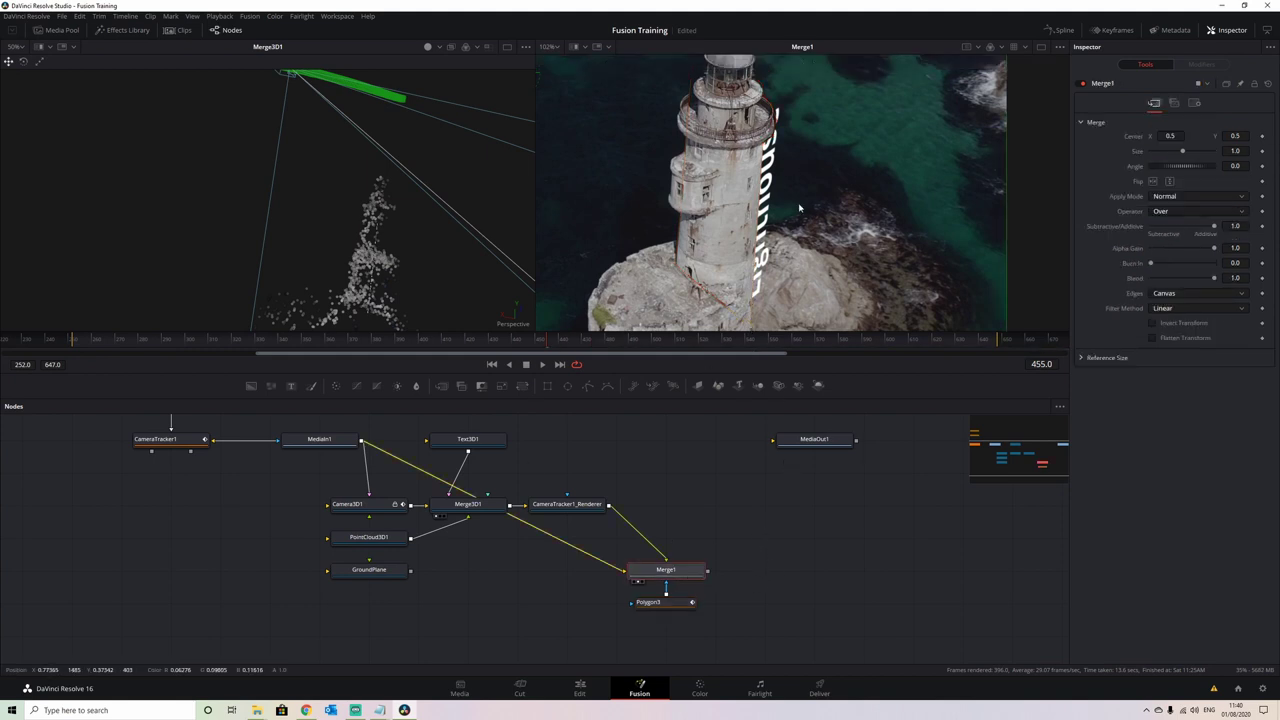
left_click(535, 346)
left_click_drag(535, 346, 579, 351)
Delete the Merge1 node together with its Polygon3 mask.
left_click(648, 602)
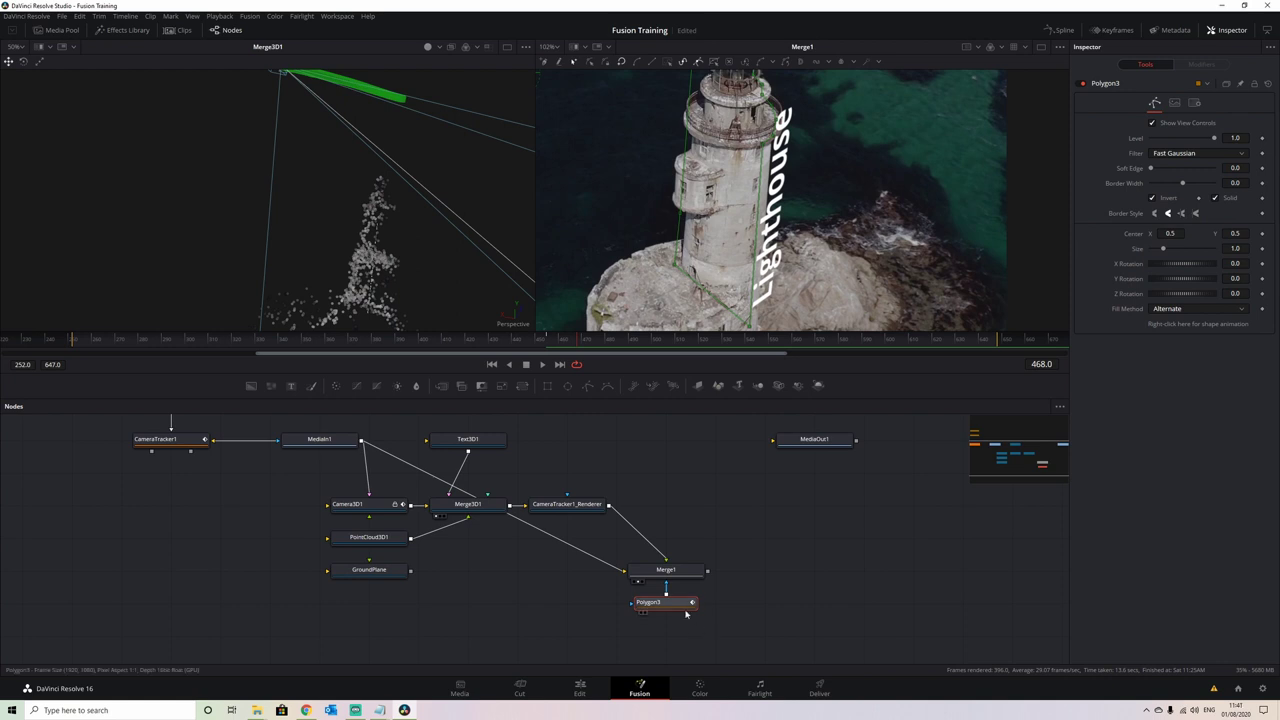
left_click_drag(750, 643, 632, 563)
key("Delete")
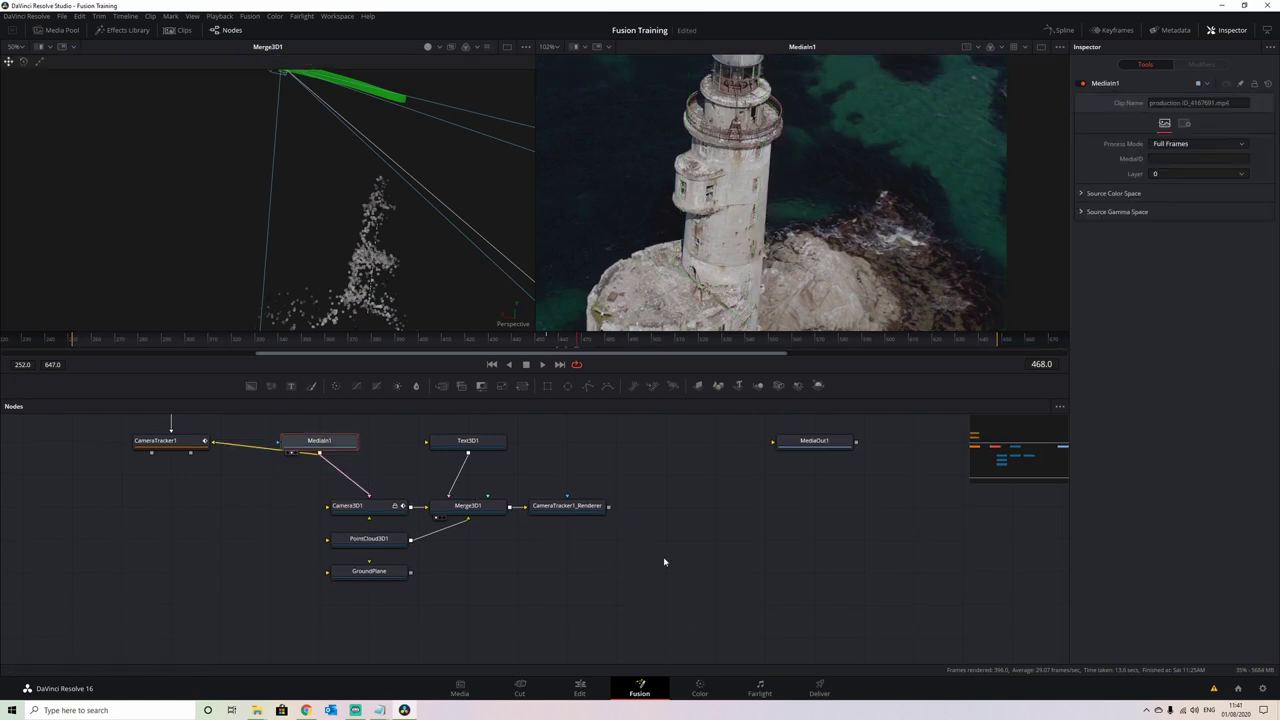
Switch the Merge3D1 view from Perspective to look through Camera3D1.
left_click(575, 508)
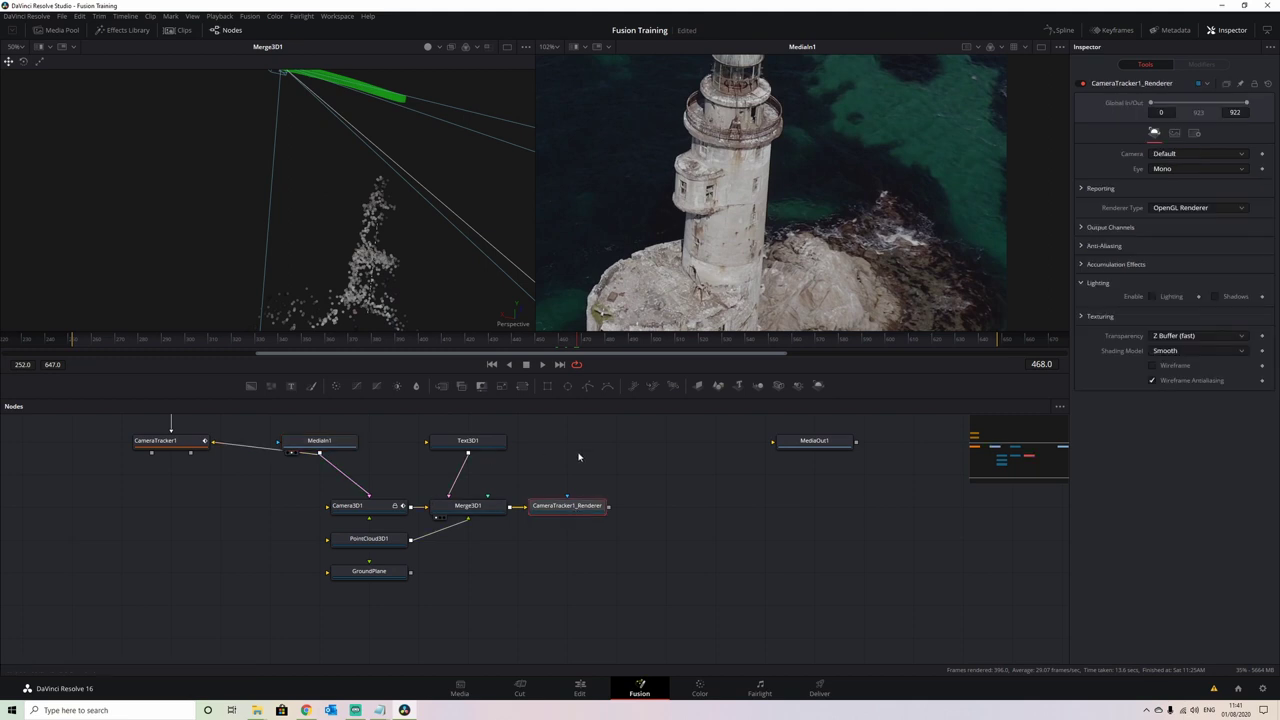
left_click_drag(578, 457, 630, 511)
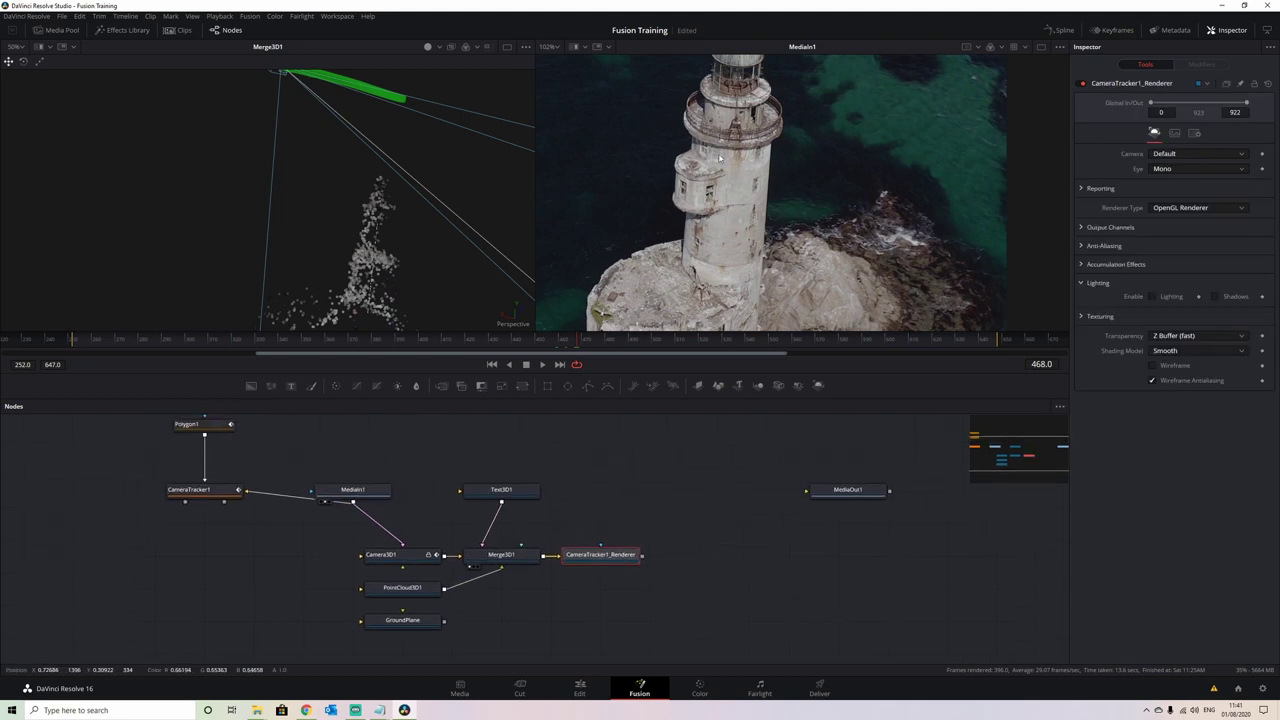
scroll(826, 206, "down", 3)
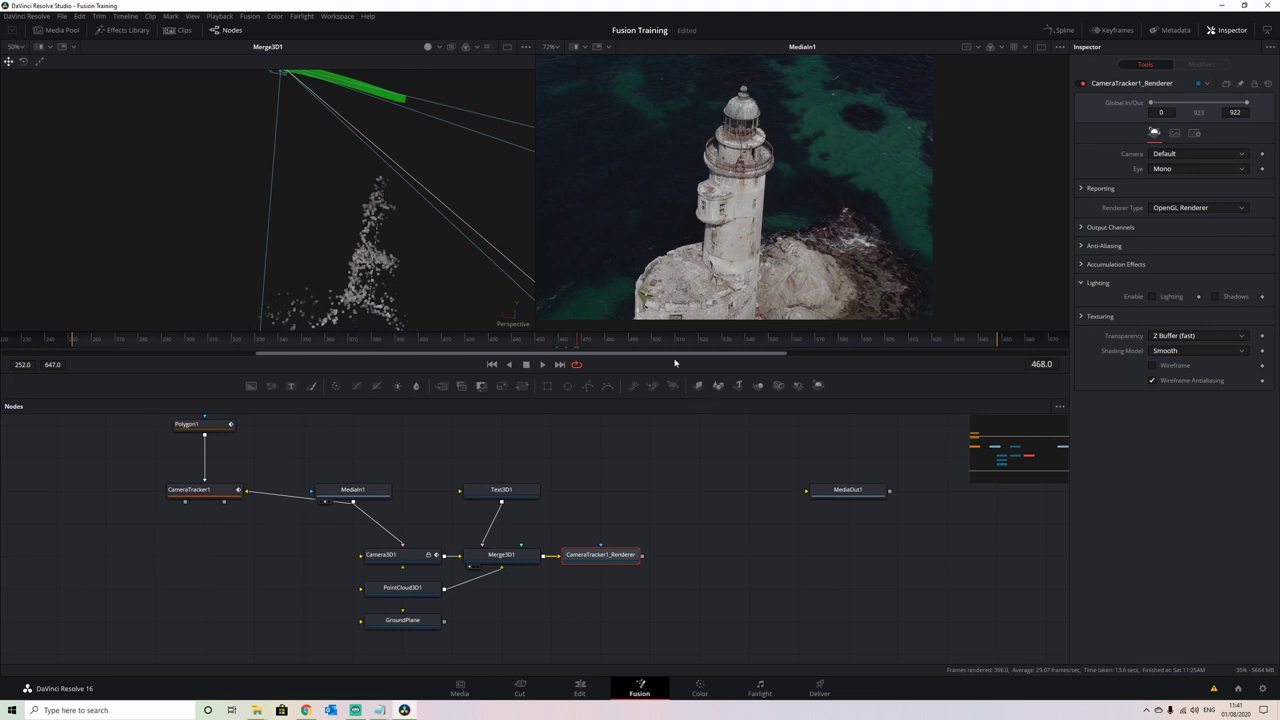
left_click_drag(491, 277, 459, 227)
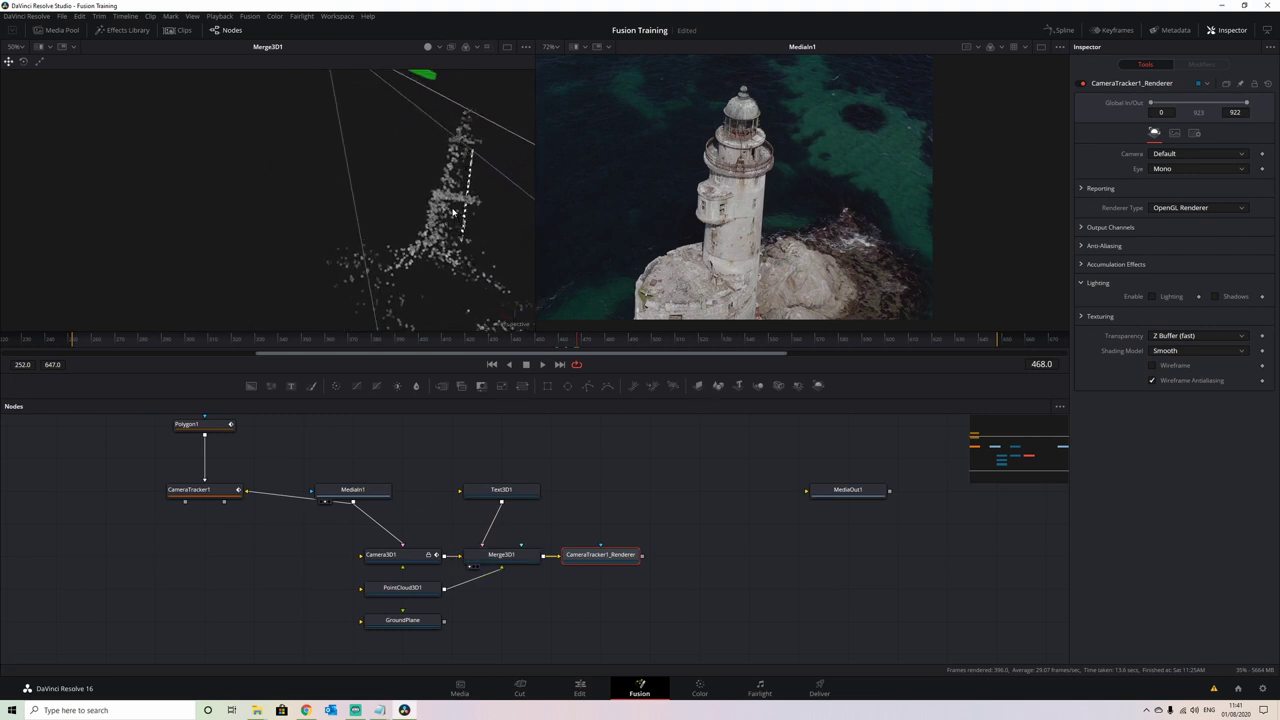
right_click(502, 325)
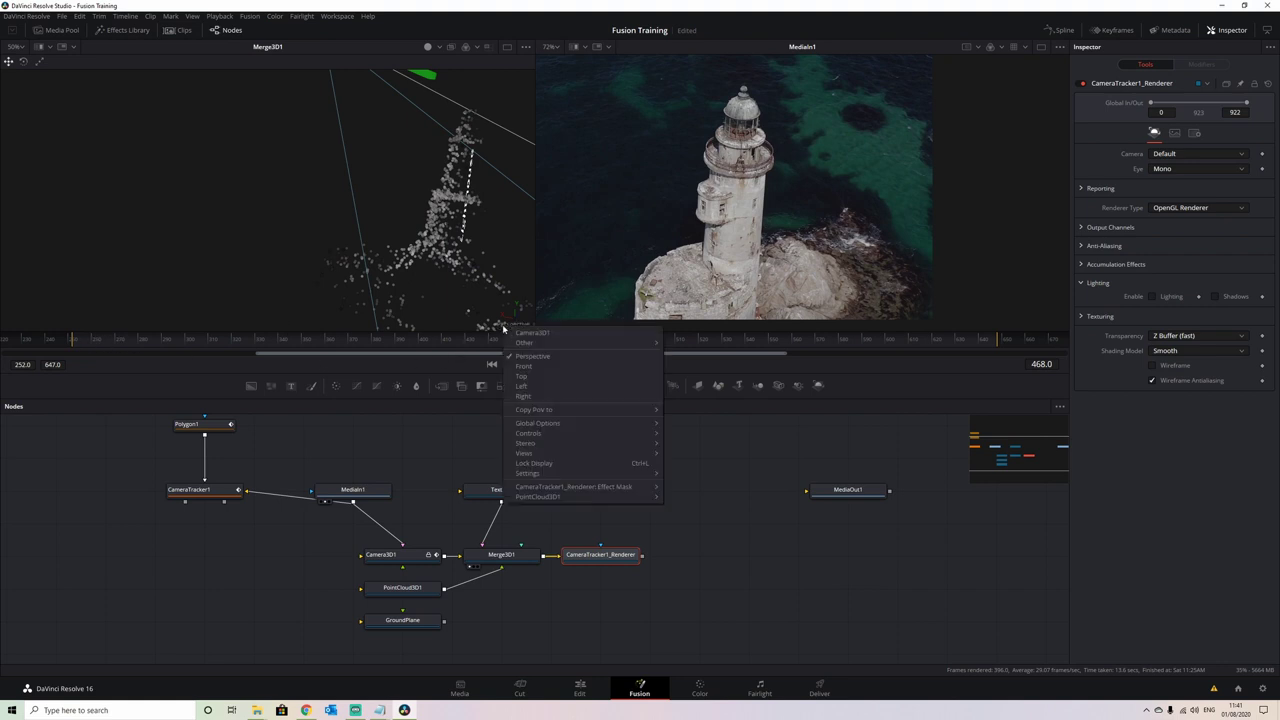
left_click(525, 335)
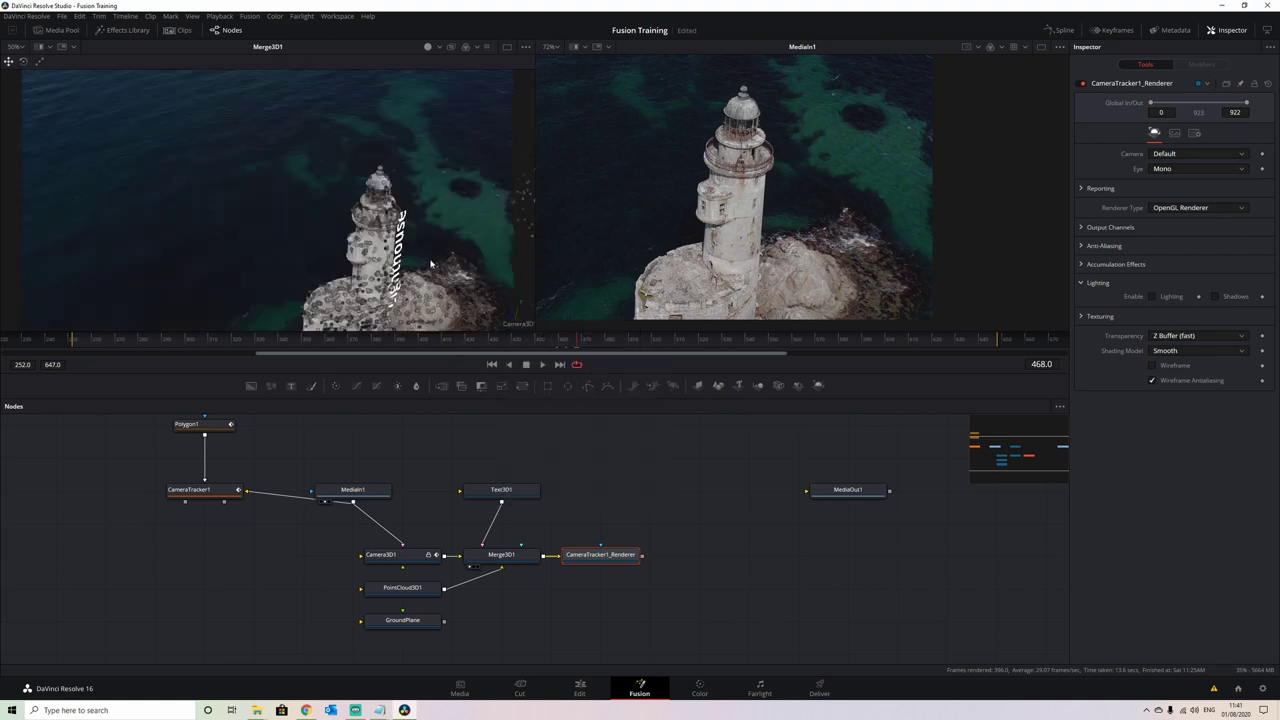
Scrub to frame 421 and create an image plane fitted to the selected point cloud points on the lighthouse tower.
left_click_drag(561, 343, 513, 313)
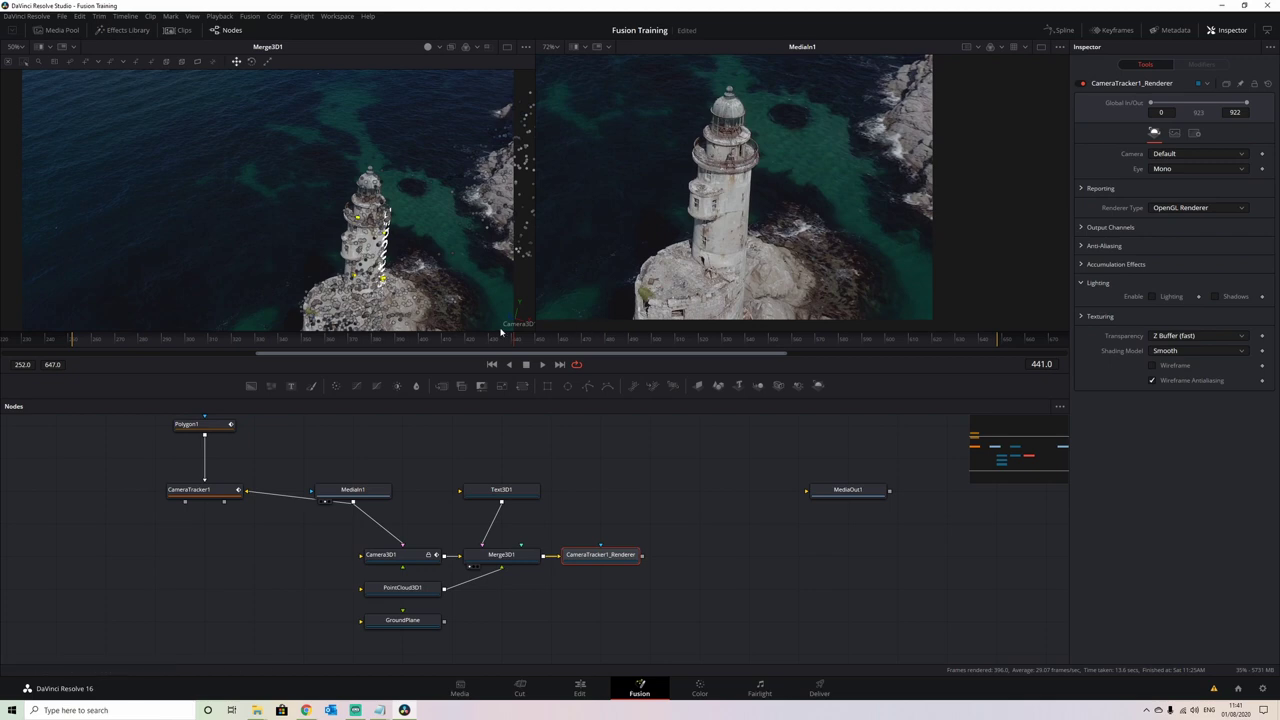
left_click(459, 344)
left_click_drag(459, 344, 265, 343)
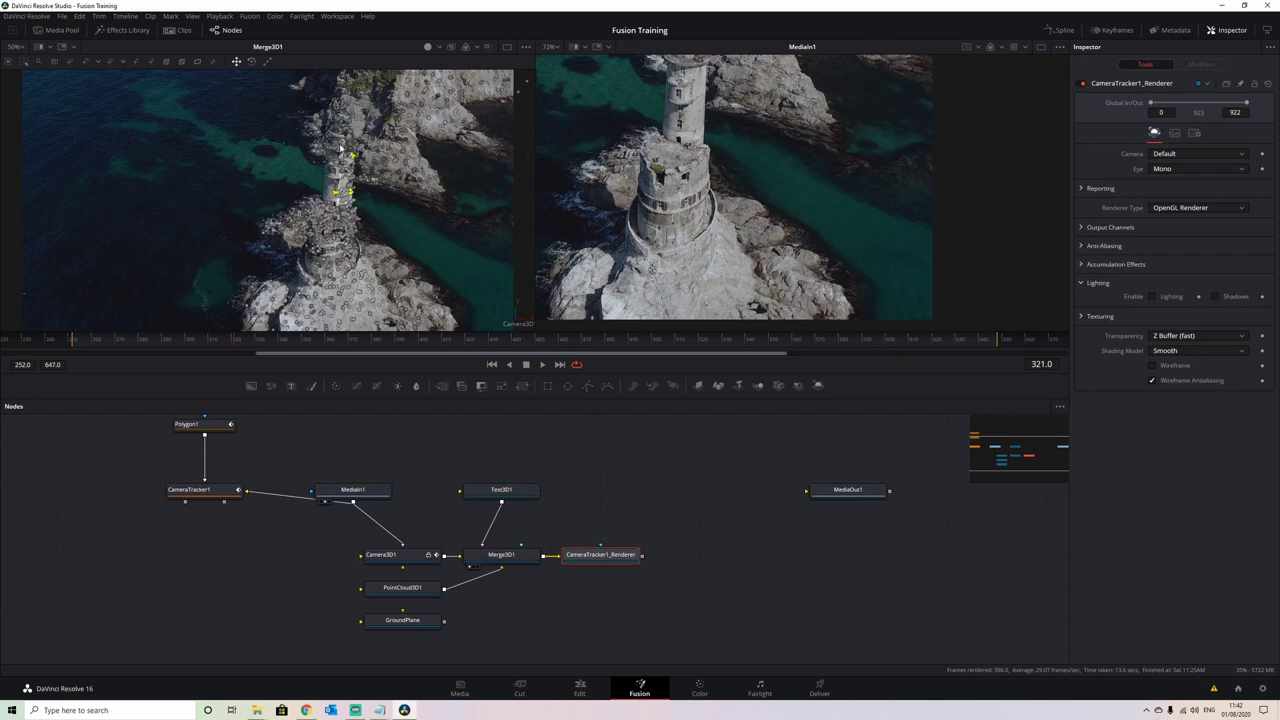
left_click_drag(240, 338, 469, 340)
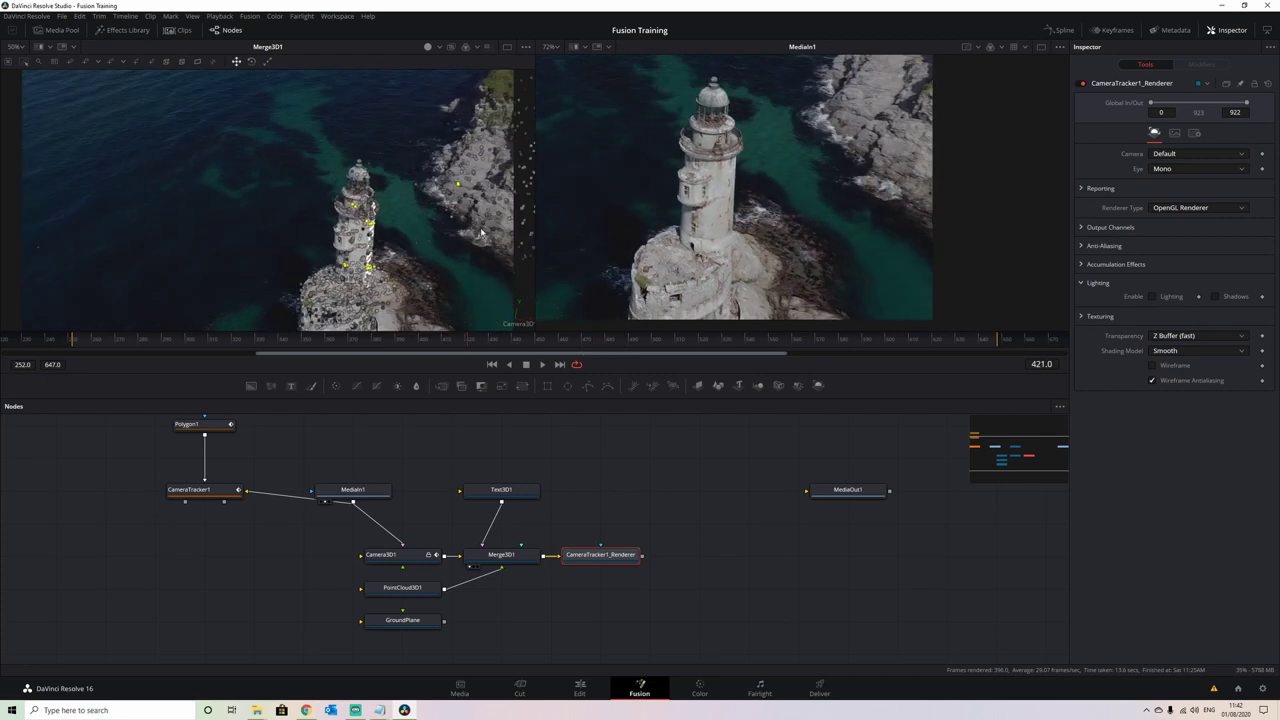
right_click(369, 267)
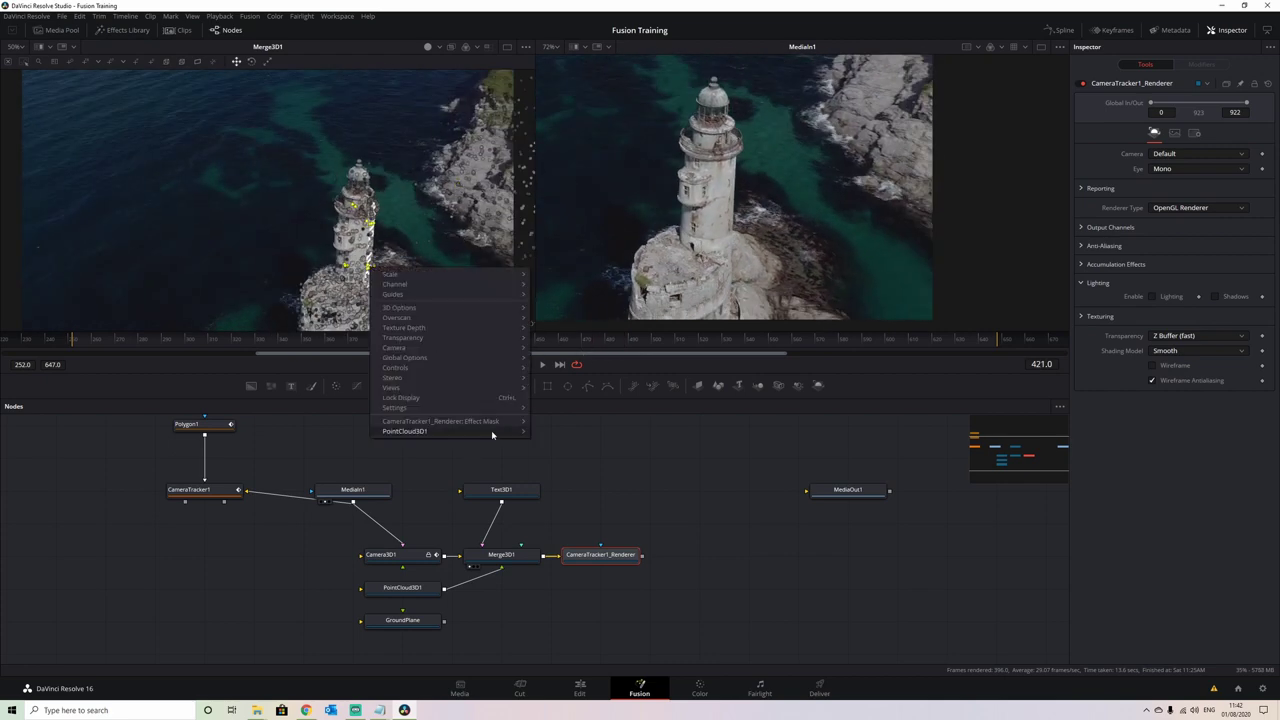
mouse_move(491, 430)
left_click(625, 567)
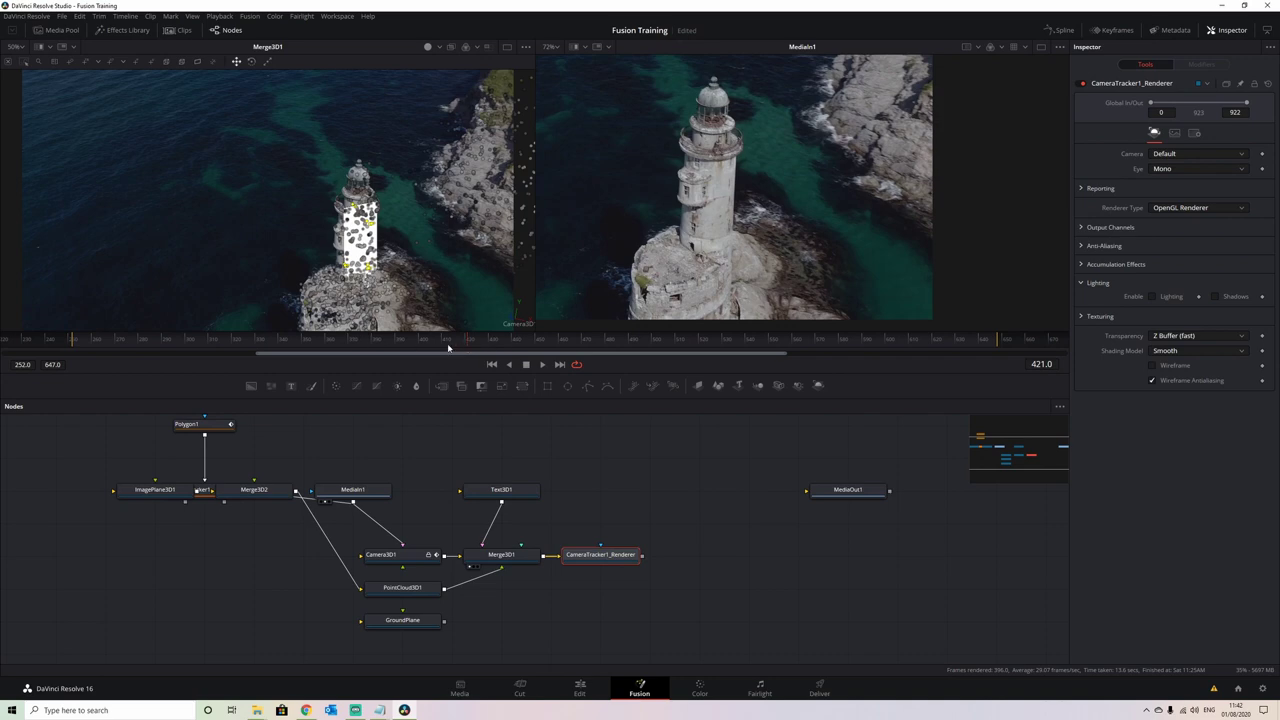
Show CameraTracker1_Renderer in the second viewer and move ImagePlane3D1 and Merge3D2 above the Text3D1 node.
left_click_drag(595, 554, 691, 200)
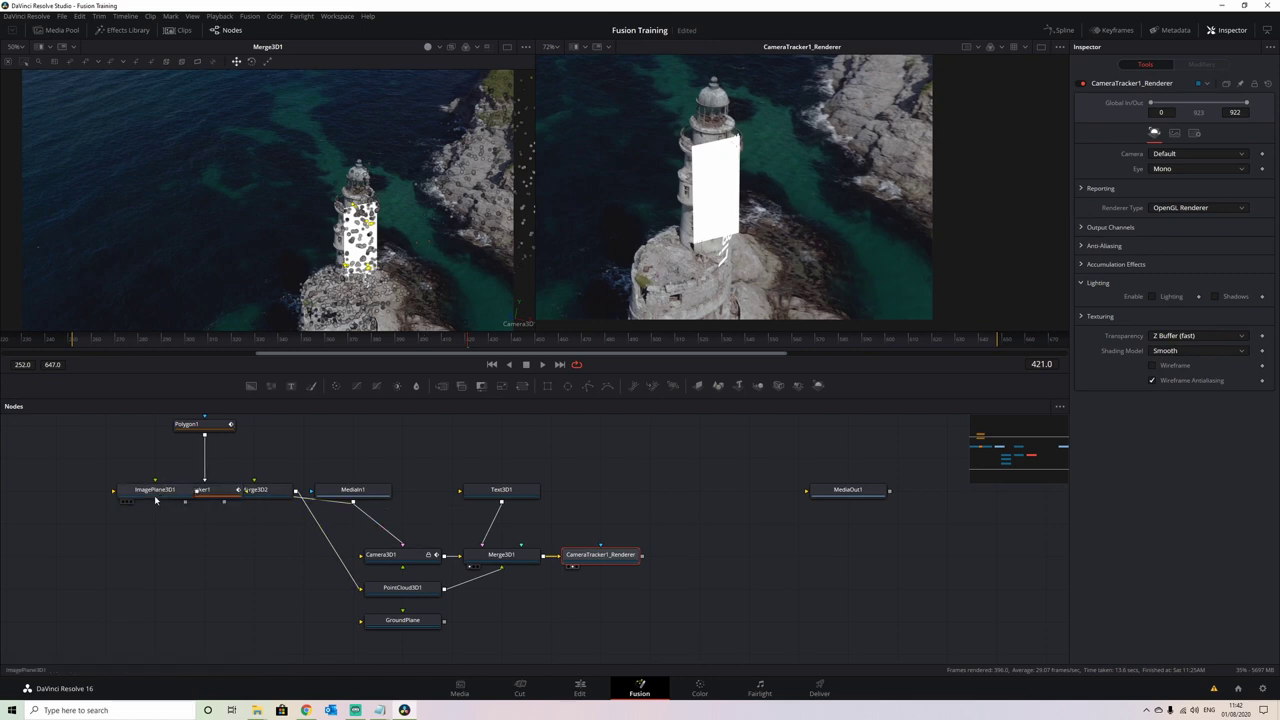
left_click_drag(148, 494, 432, 430)
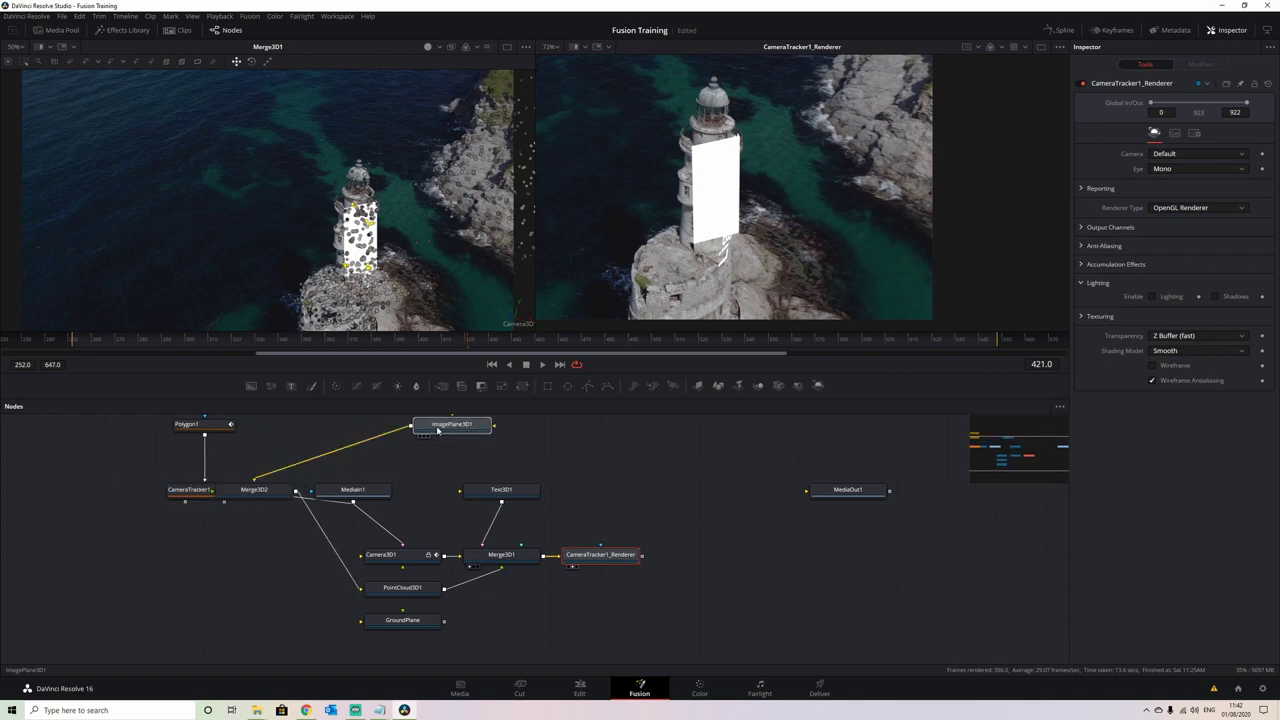
left_click_drag(254, 490, 450, 472)
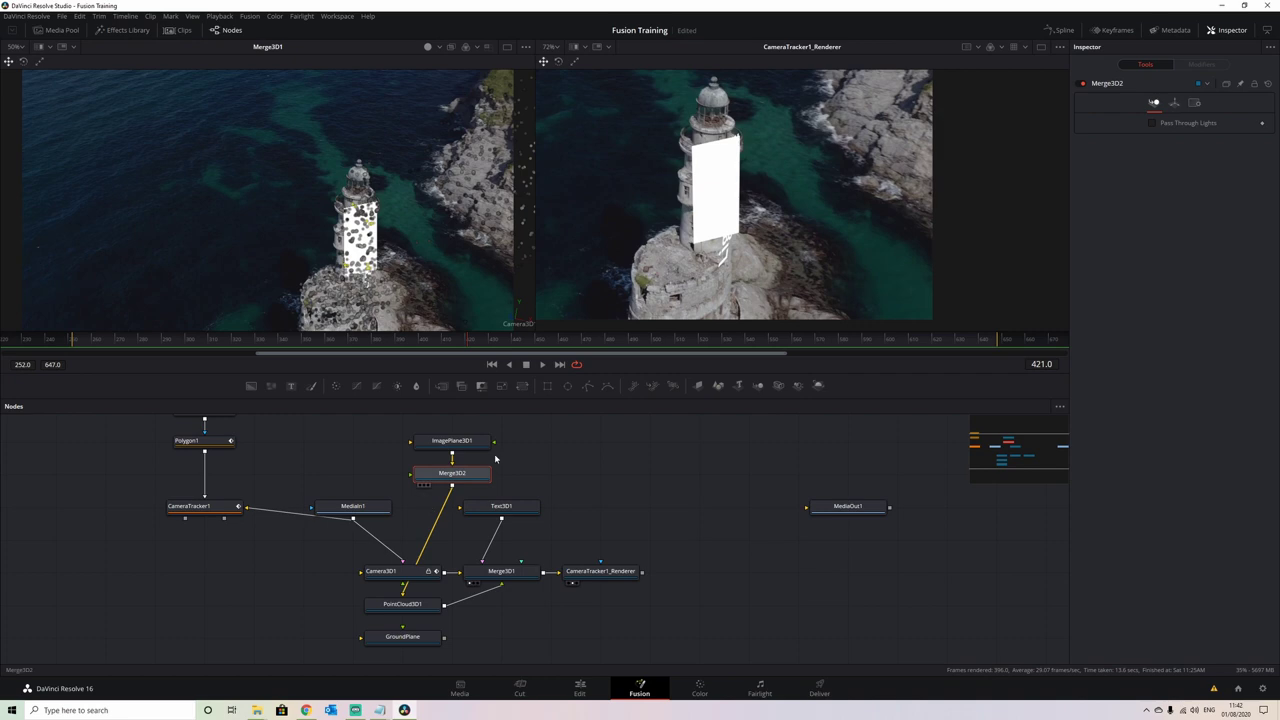
Disconnect and delete Merge3D2, connect ImagePlane3D1 directly to Merge3D1 and place it beside Text3D1.
left_click(404, 597)
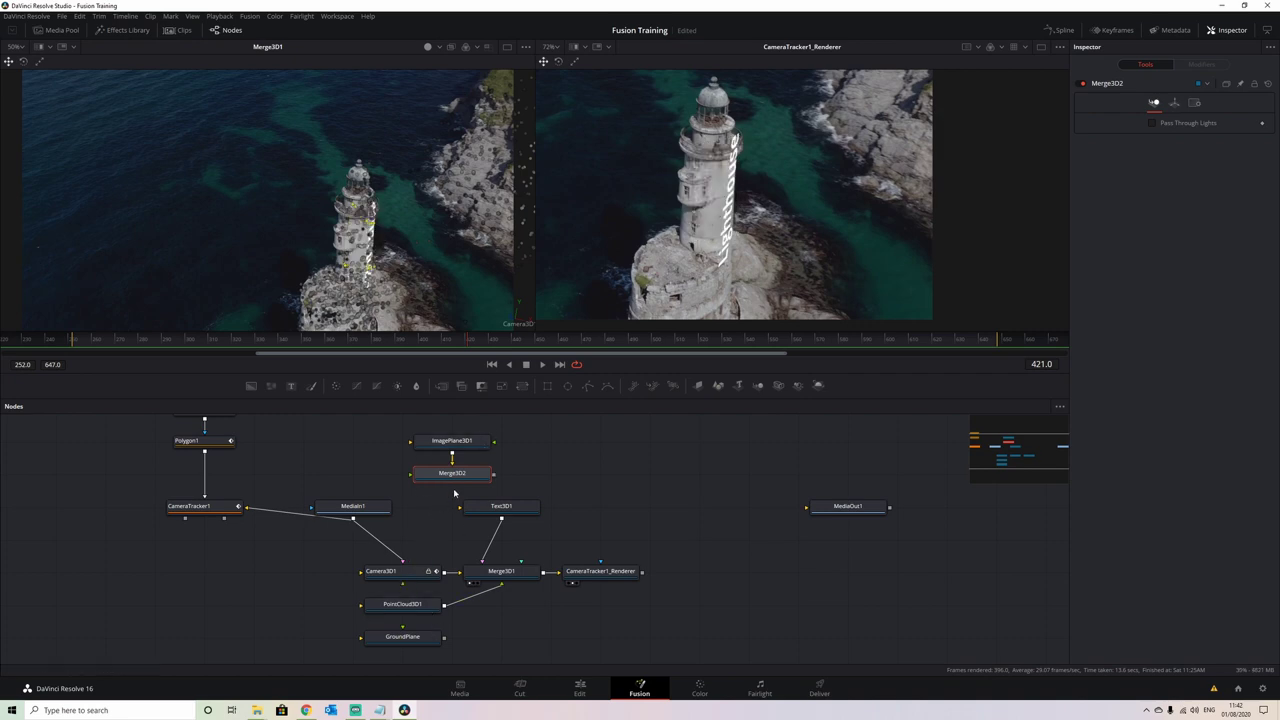
key("Delete")
left_click_drag(494, 447, 516, 574)
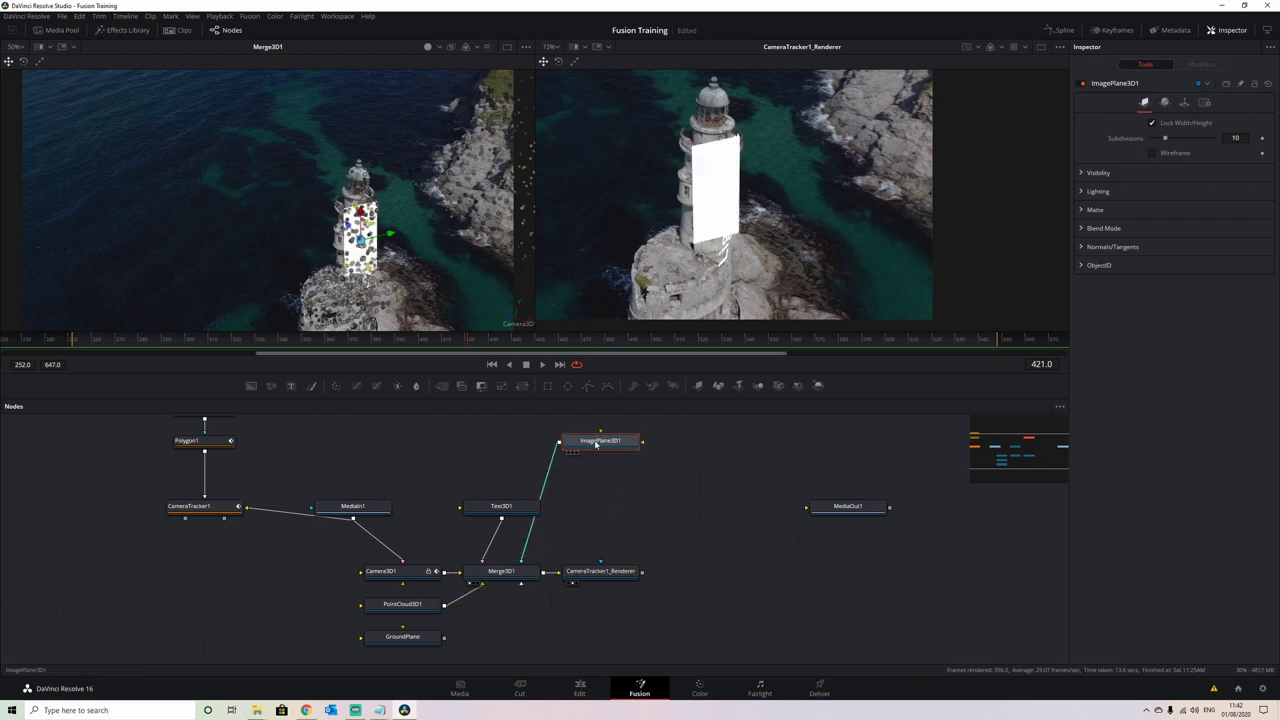
left_click_drag(596, 445, 609, 497)
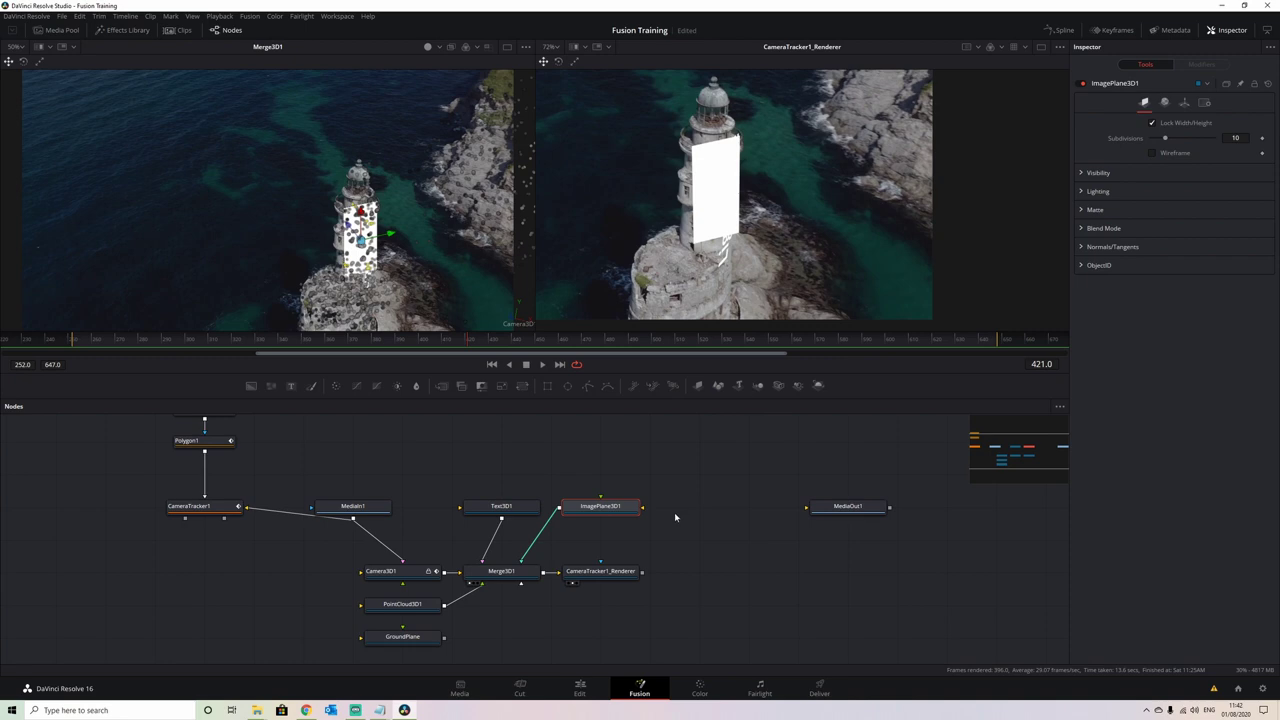
Scale ImagePlane3D1 to X 0.277 and Y 0.1385, and scrub through the clip to check its coverage of the tower.
left_click(1184, 102)
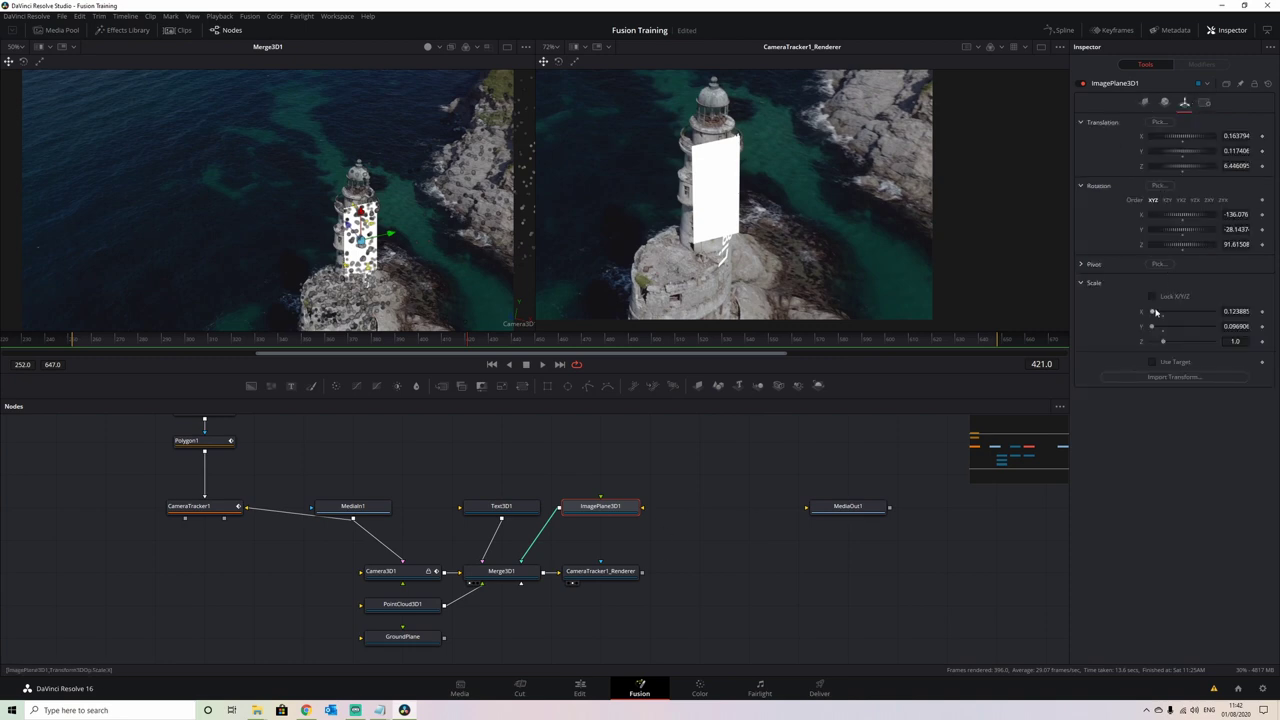
left_click_drag(1157, 313, 1158, 331)
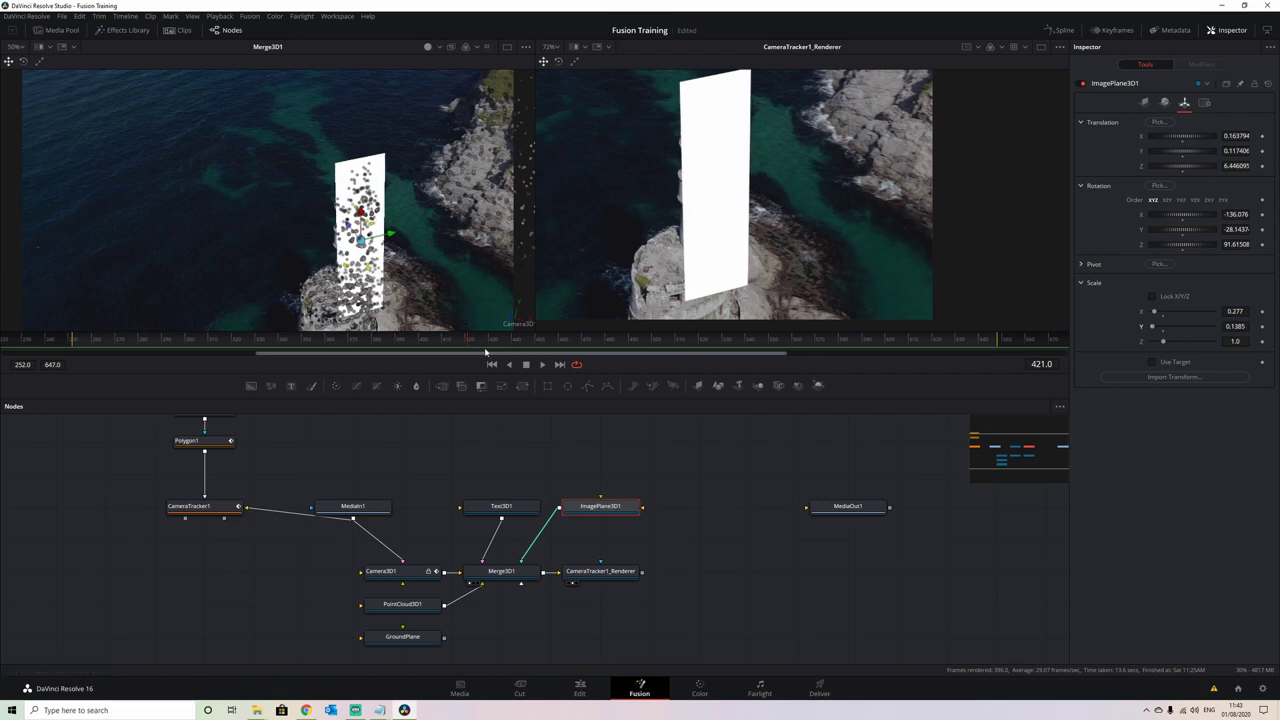
left_click_drag(353, 346, 685, 343)
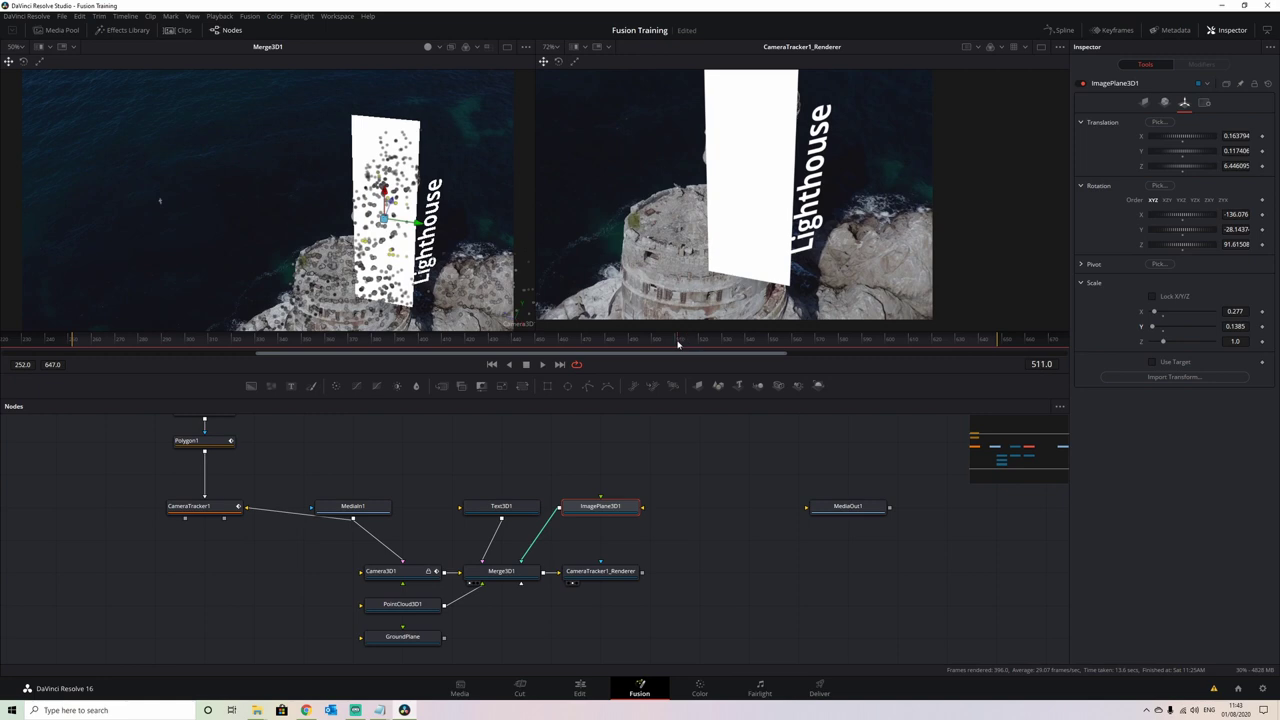
left_click_drag(588, 349, 108, 349)
left_click_drag(746, 162, 816, 302)
mouse_move(87, 345)
left_mouse_down()
mouse_move(71, 346)
mouse_move(766, 346)
mouse_move(79, 352)
left_mouse_up()
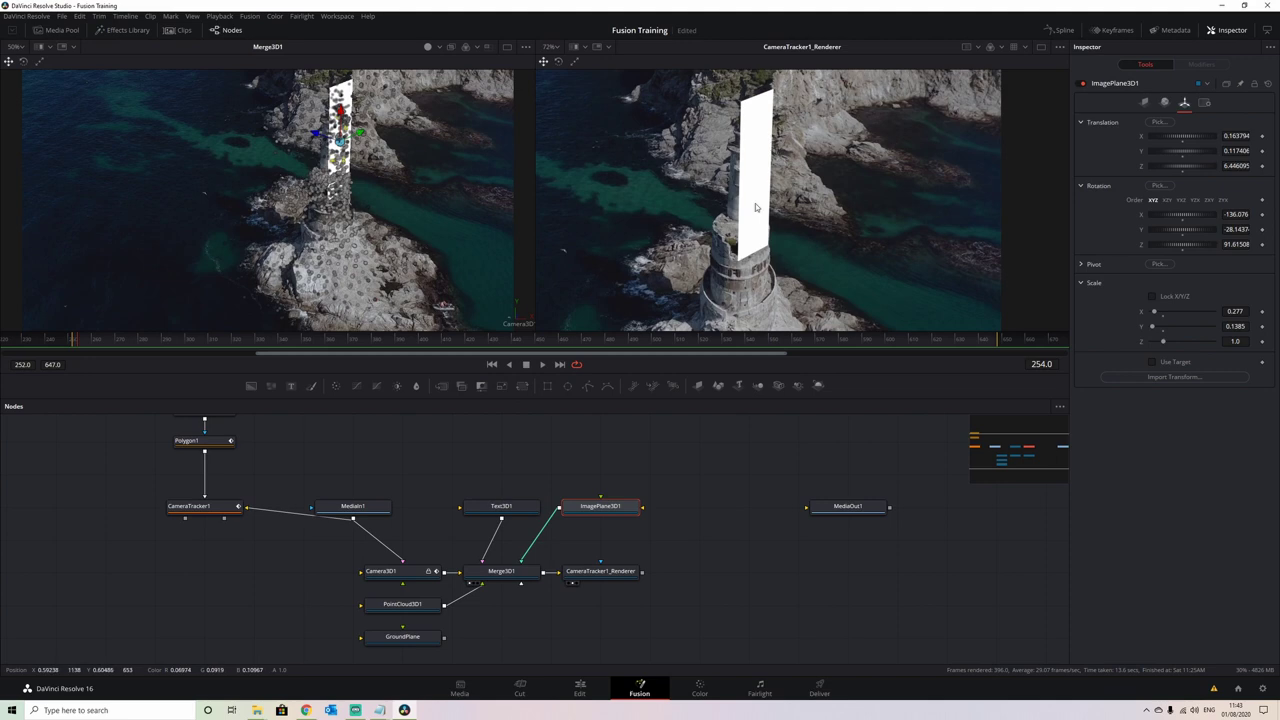
scroll(731, 210, "down", 1)
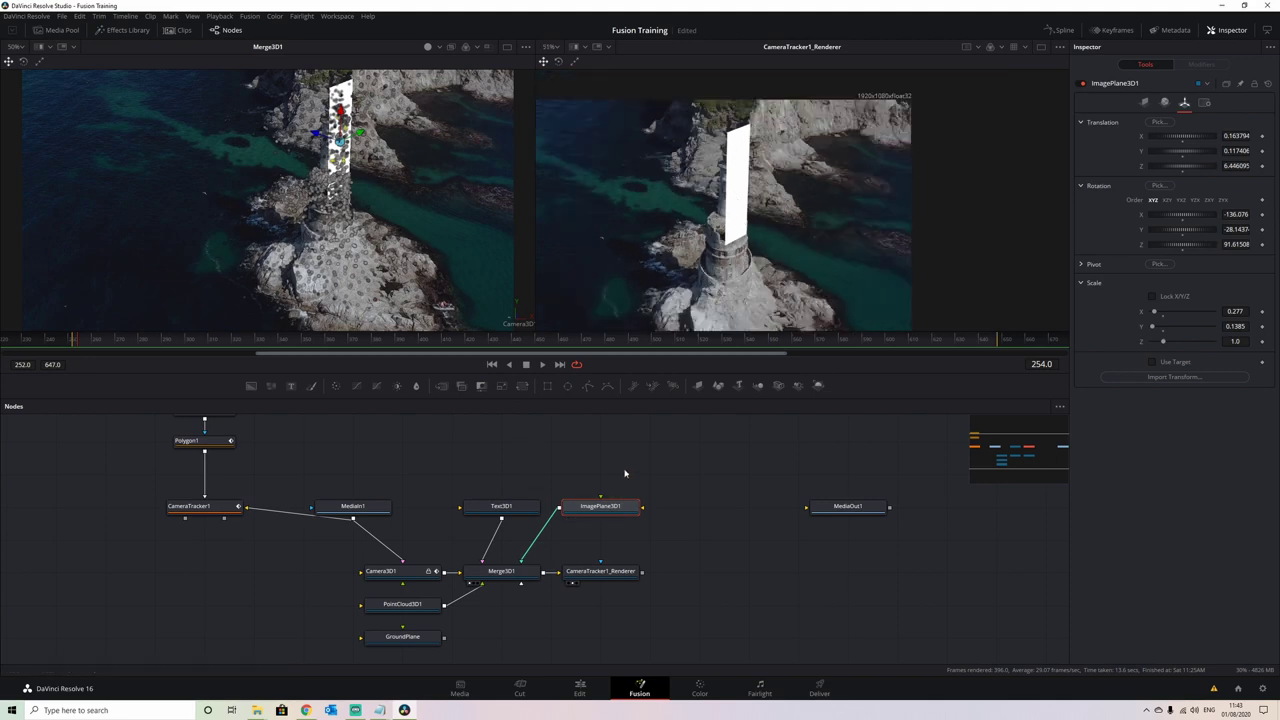
Add a Catcher node and connect it to the material input of ImagePlane3D1.
key("shift+space")
type("Camera Tracker")
type("catc")
left_click(603, 216)
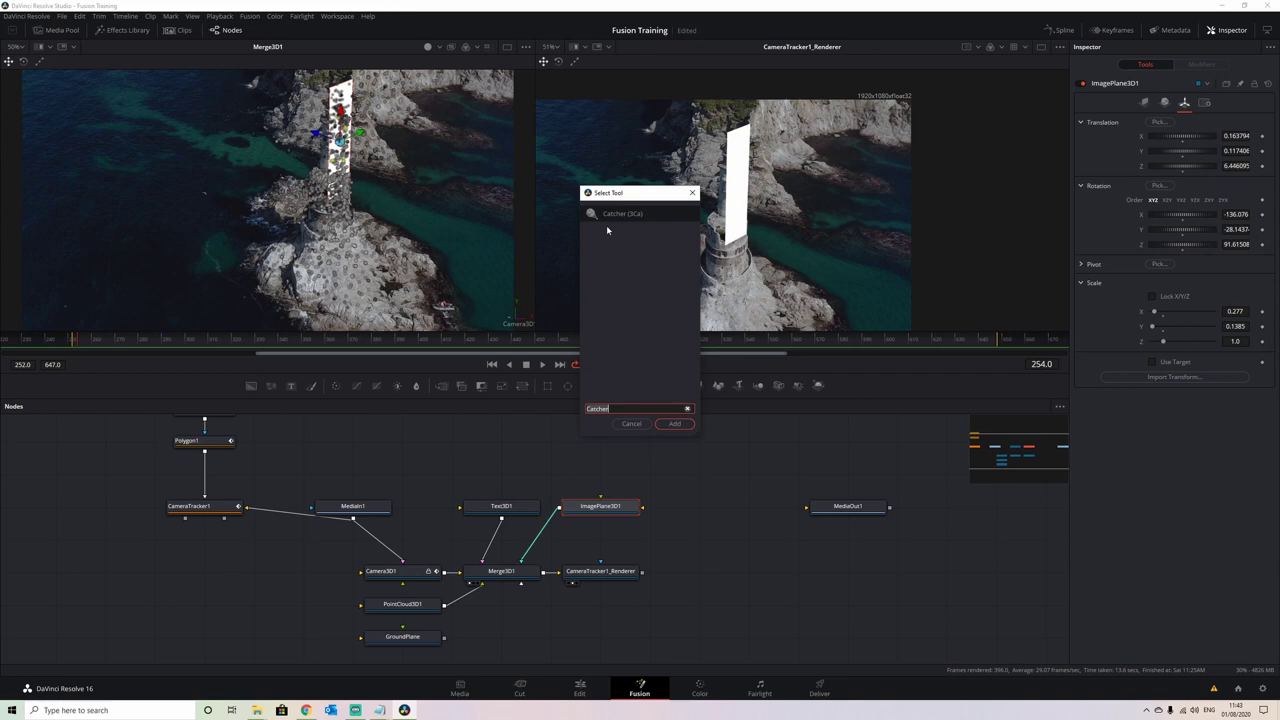
left_click(681, 427)
left_click_drag(697, 505, 614, 514)
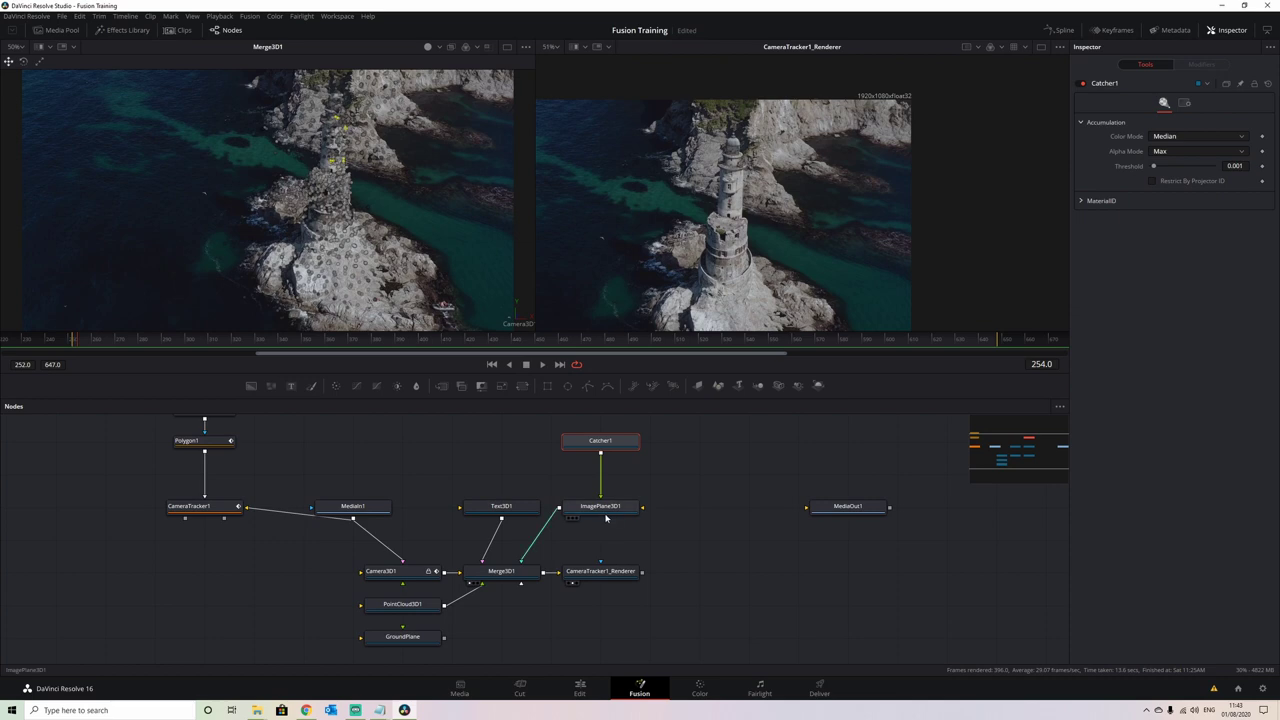
Scrub to frame 381, disconnect Text3D1 from Merge3D1 and park it away from the other nodes.
left_click_drag(117, 343, 376, 355)
left_click(600, 505)
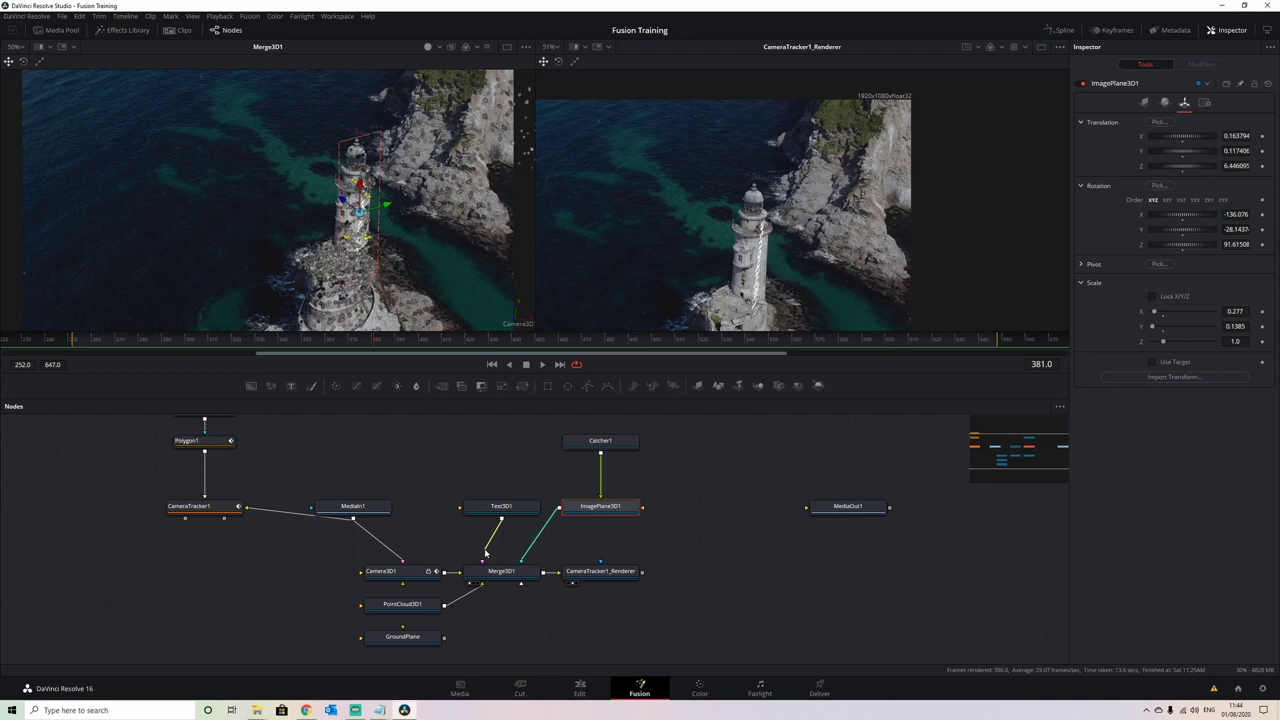
left_click_drag(485, 551, 495, 525)
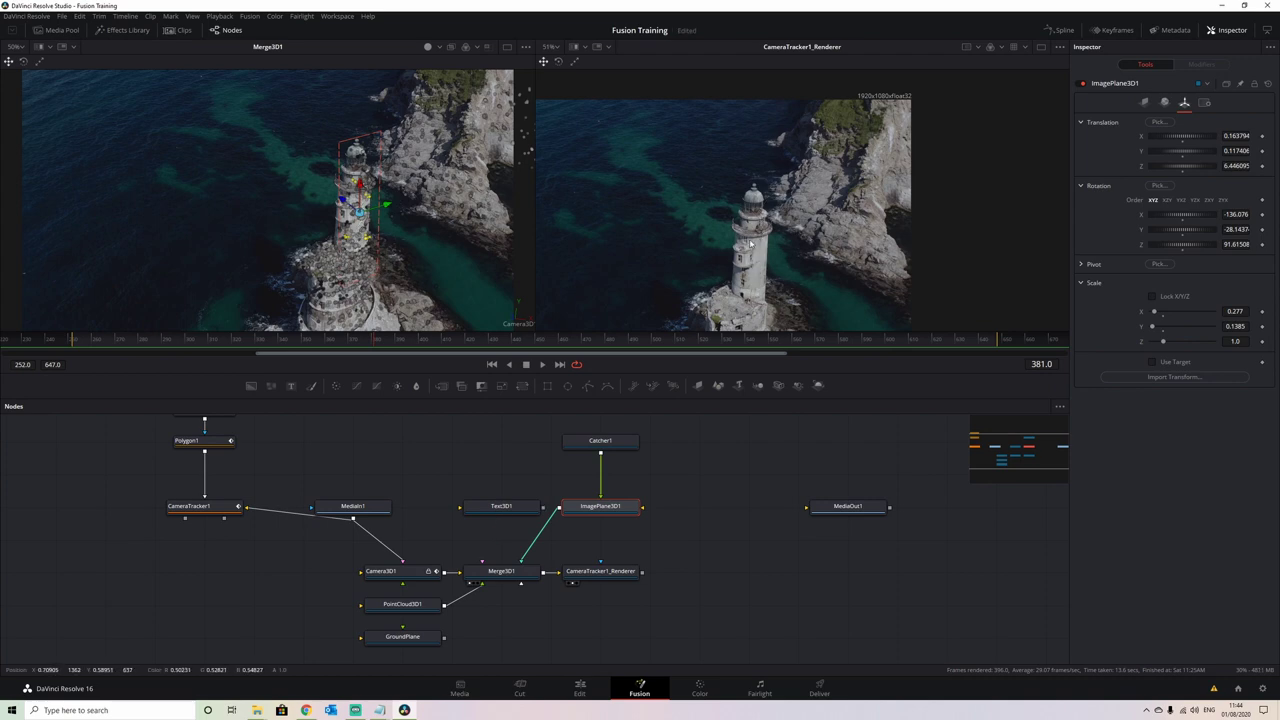
left_click_drag(496, 513, 942, 611)
left_click_drag(689, 587, 694, 501)
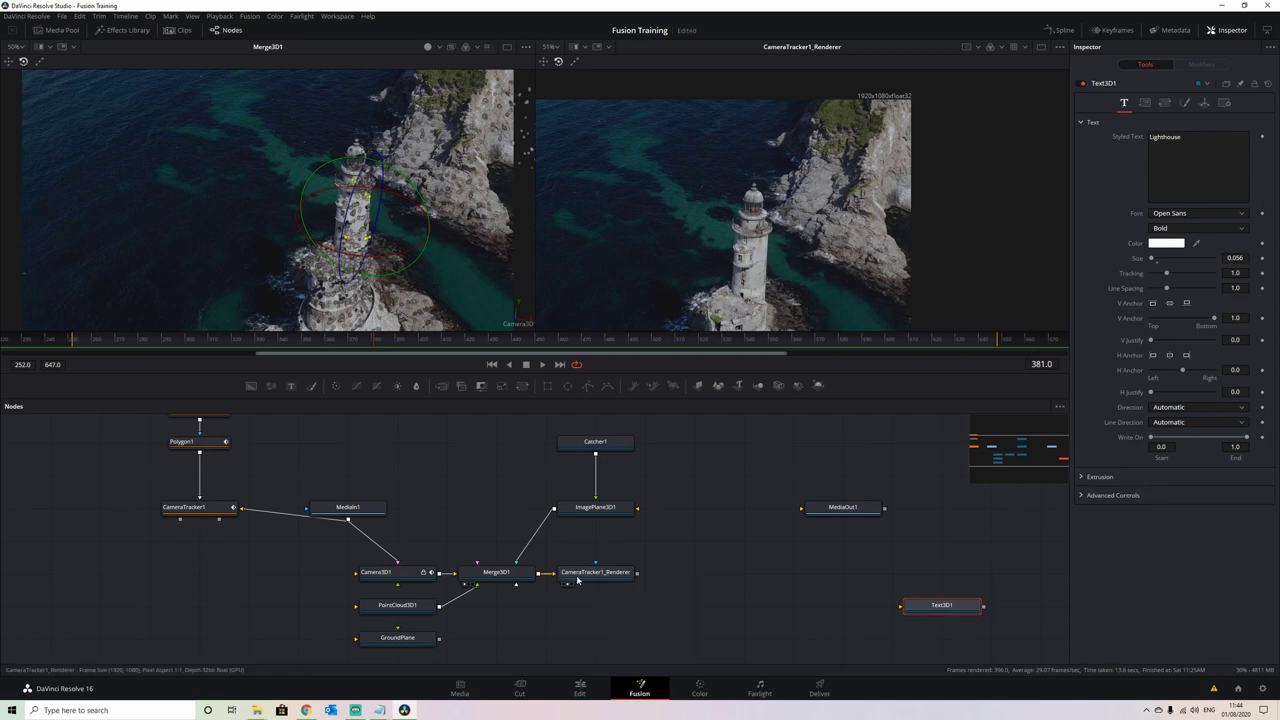
Unlock Camera3D1, enable its camera projection and set the Projection Mode to Texture.
left_click(392, 577)
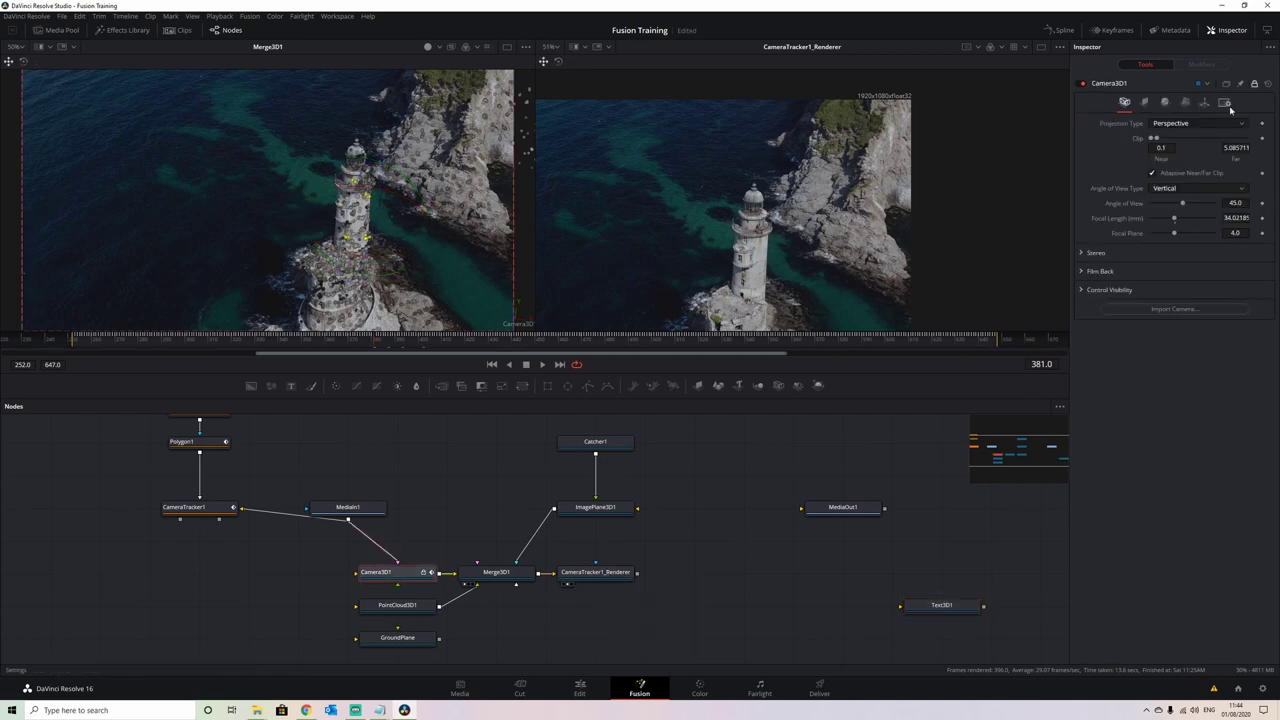
left_click(1185, 102)
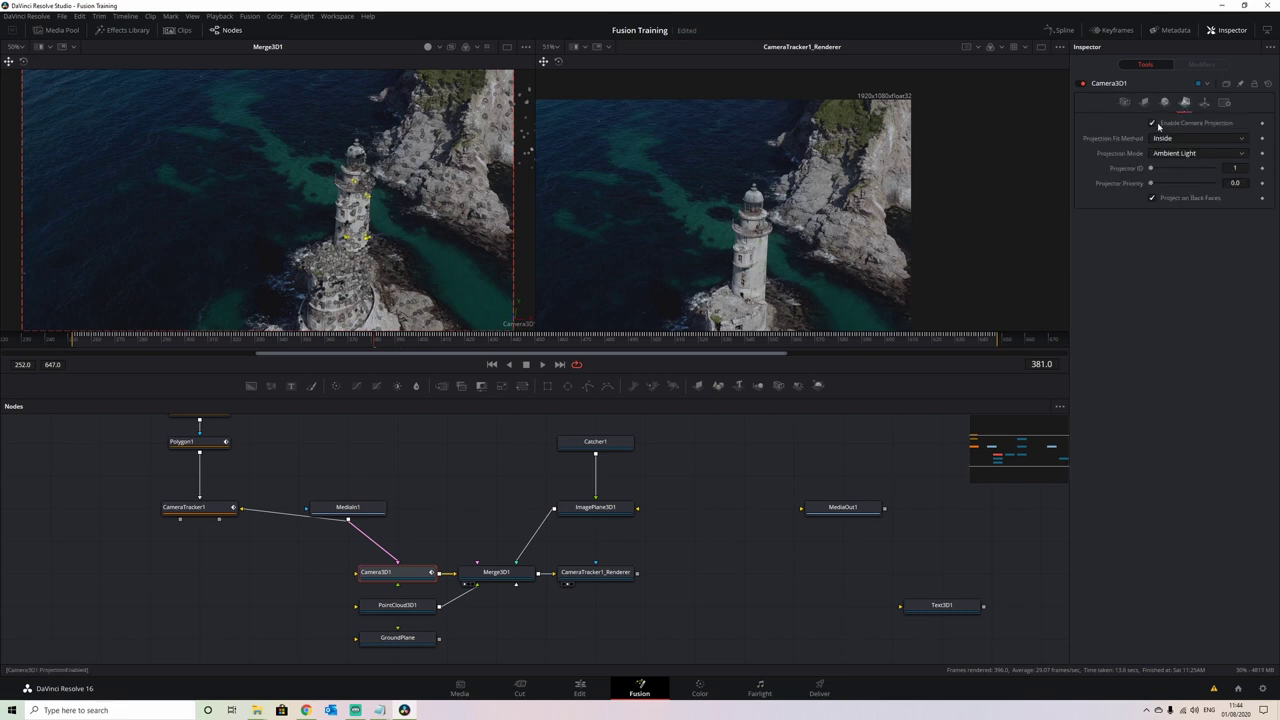
left_click(1198, 153)
left_click(1200, 187)
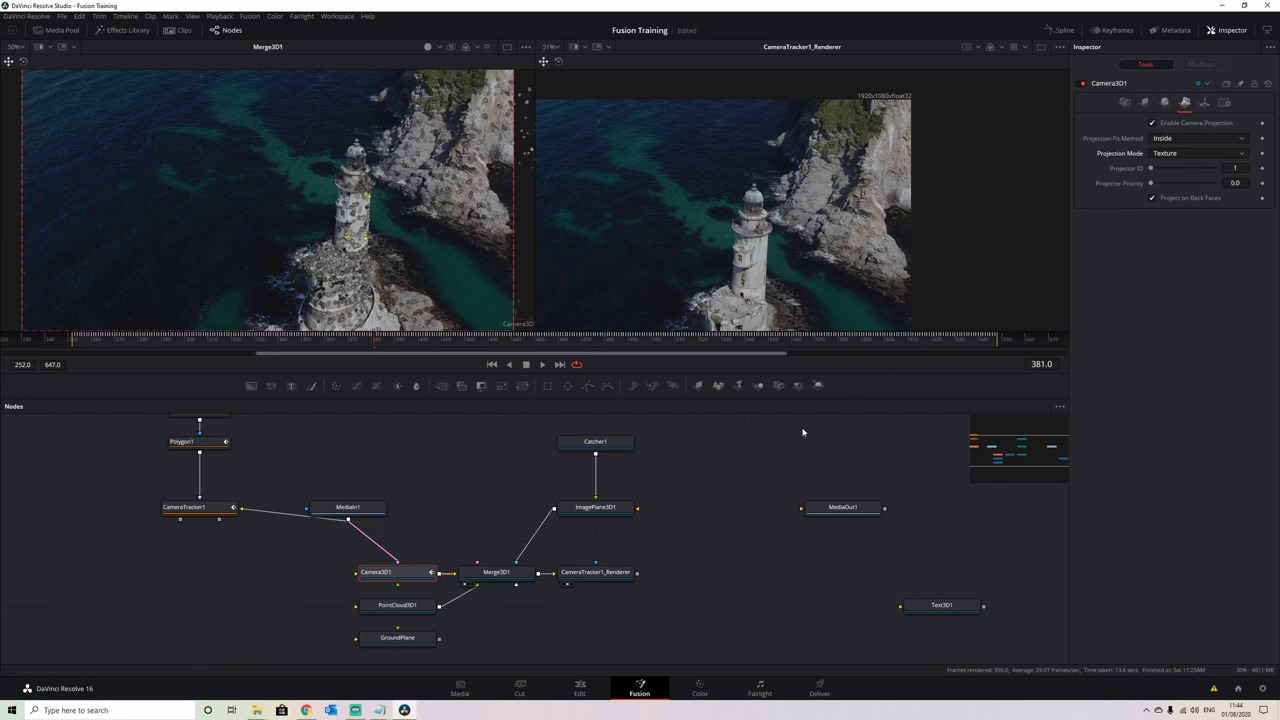
Reconnect Text3D1 to Merge3D1 and scrub through the clip to check the text against the tower.
left_click_drag(940, 605, 517, 572)
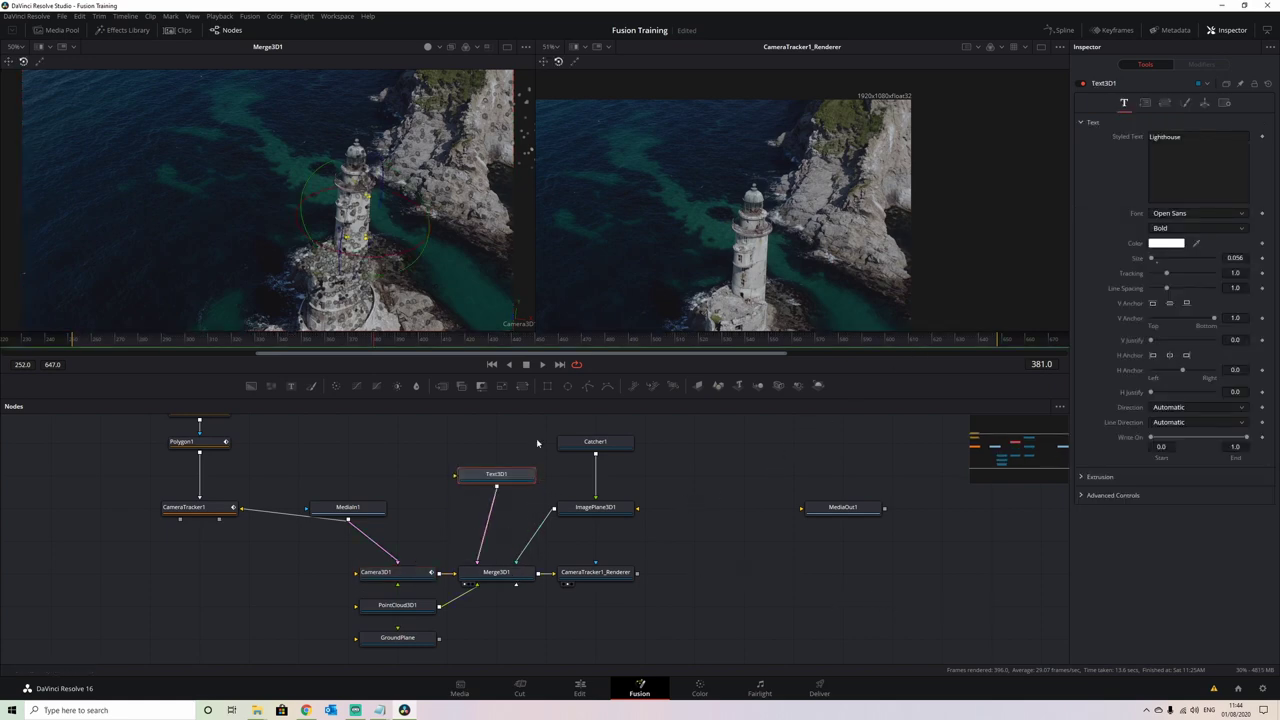
left_click_drag(621, 345, 598, 362)
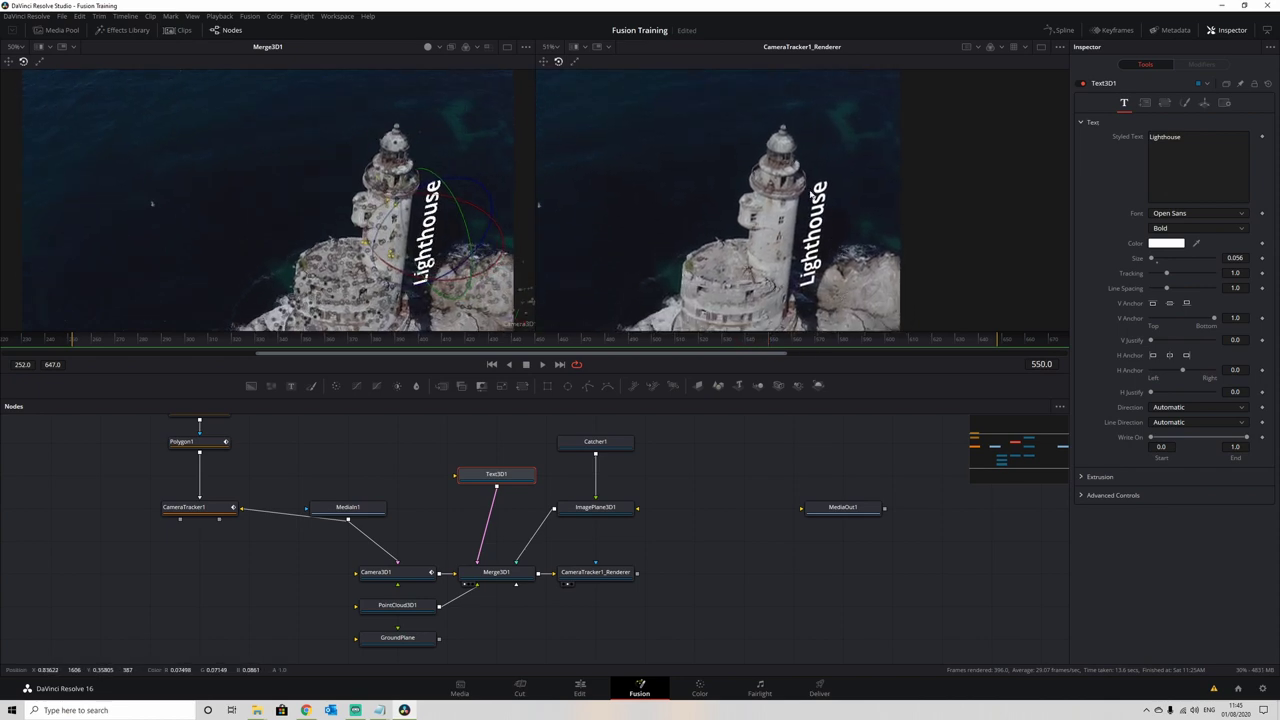
left_click(726, 348)
left_click_drag(726, 348, 620, 348)
Detach Text3D1 from Merge3D1 again and stack Catcher1 and ImagePlane3D1 directly above Merge3D1.
left_click_drag(496, 474, 893, 578)
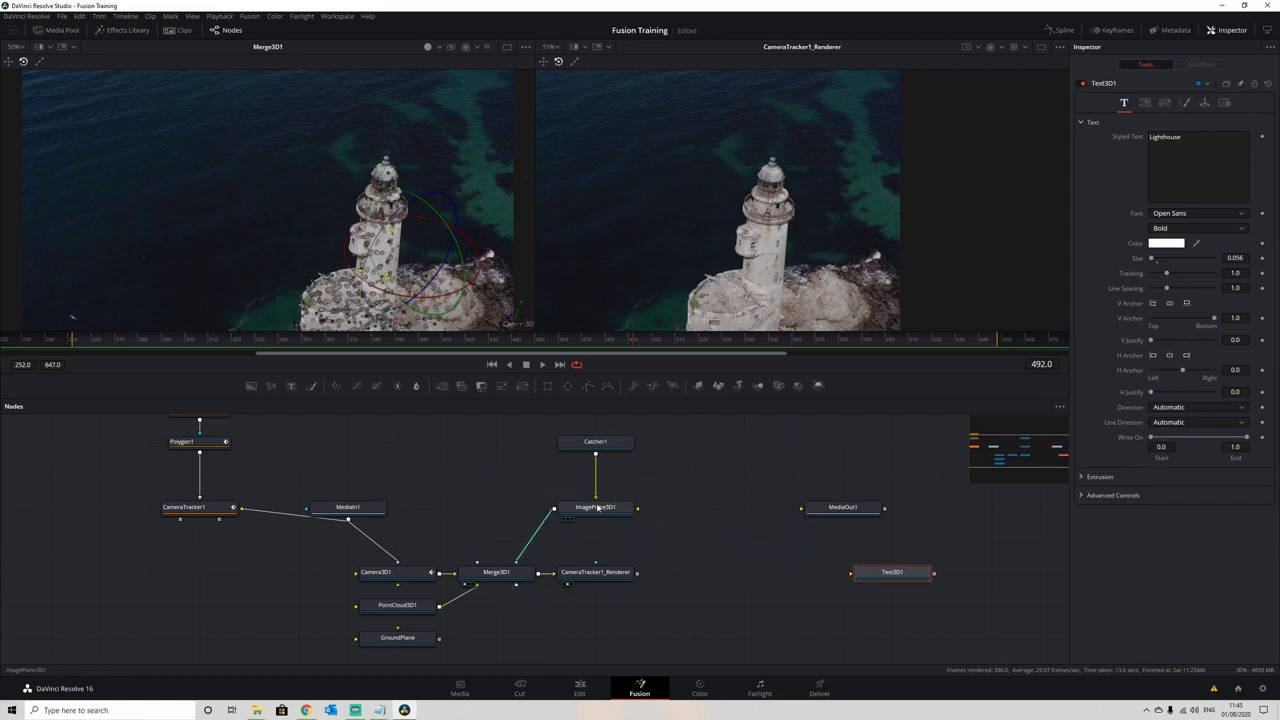
left_click_drag(595, 507, 497, 508)
left_click_drag(600, 450, 501, 483)
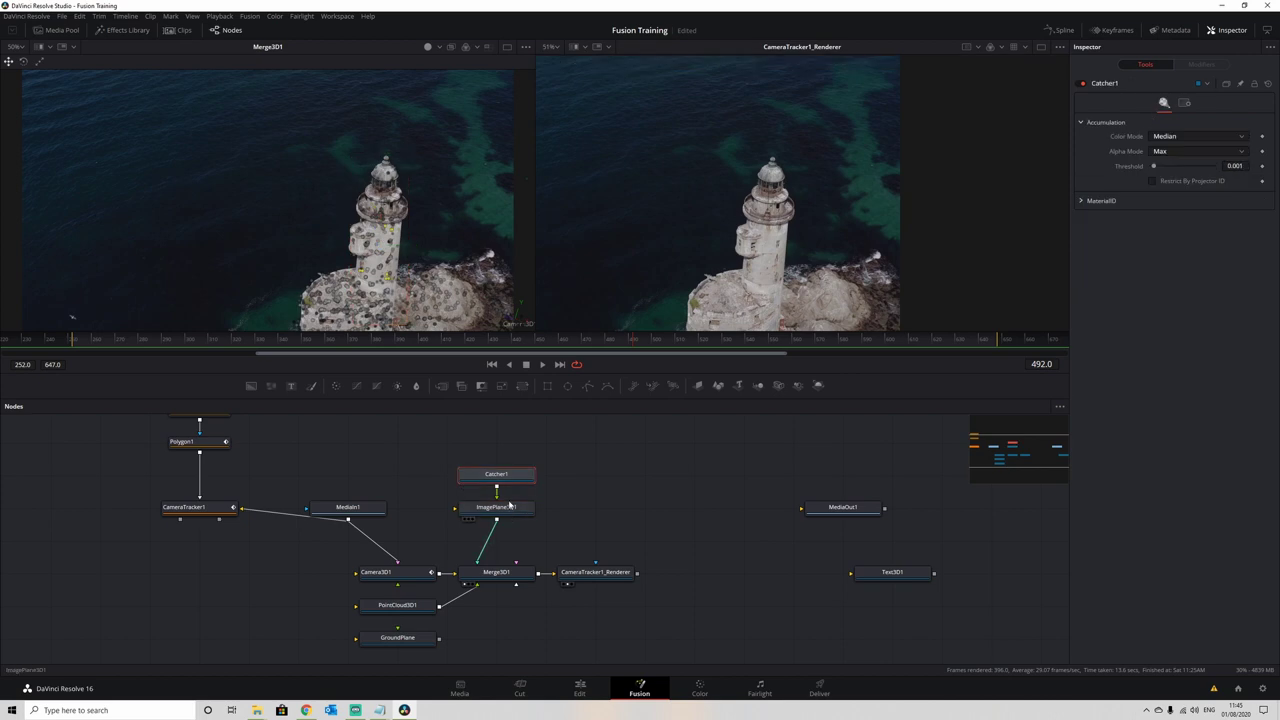
Set CameraTracker1_Renderer's Renderer Type to OpenGL UV Renderer and scrub to frame 252 to check the unwrapped tower texture.
left_click(602, 573)
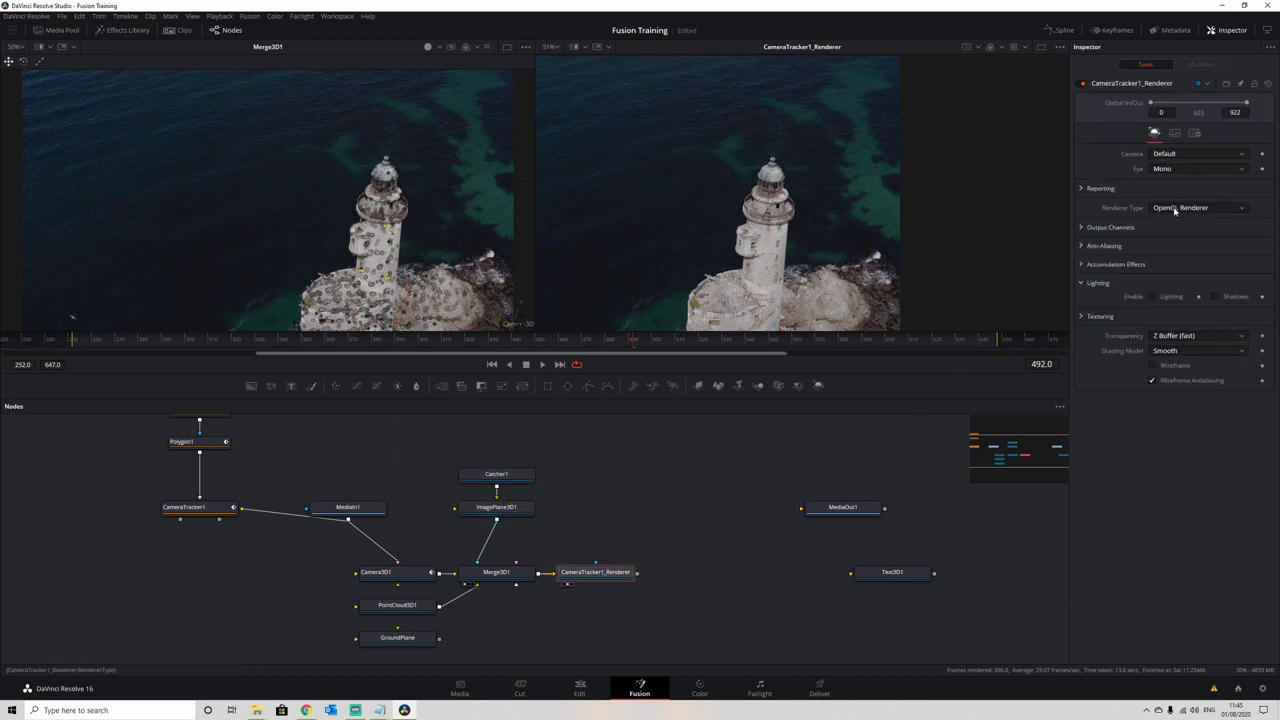
left_click(1242, 209)
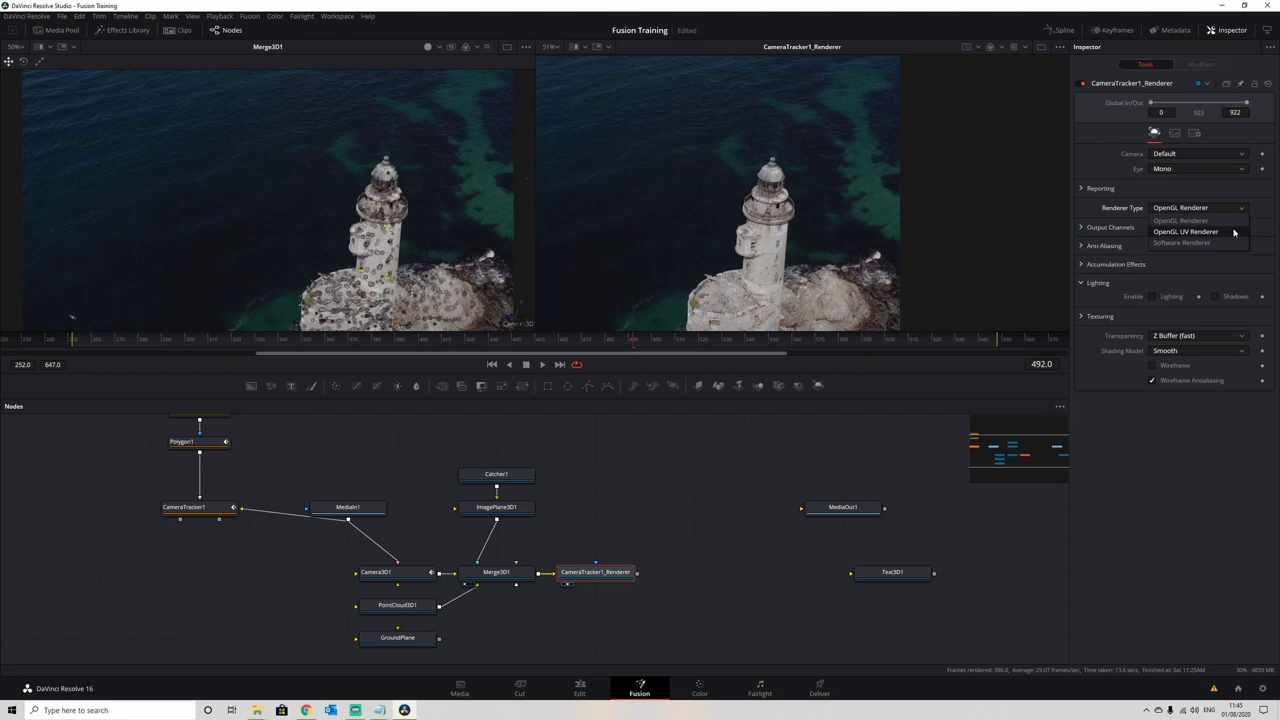
left_click(1234, 232)
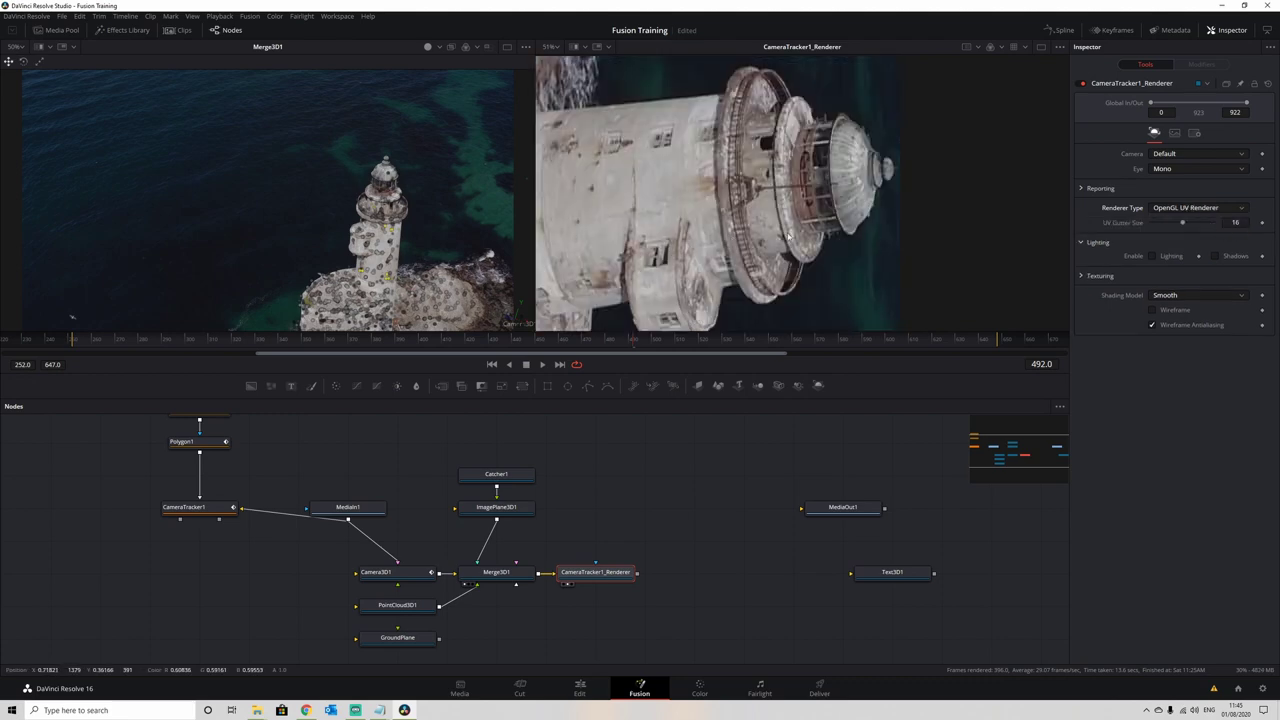
scroll(791, 237, "down", 3)
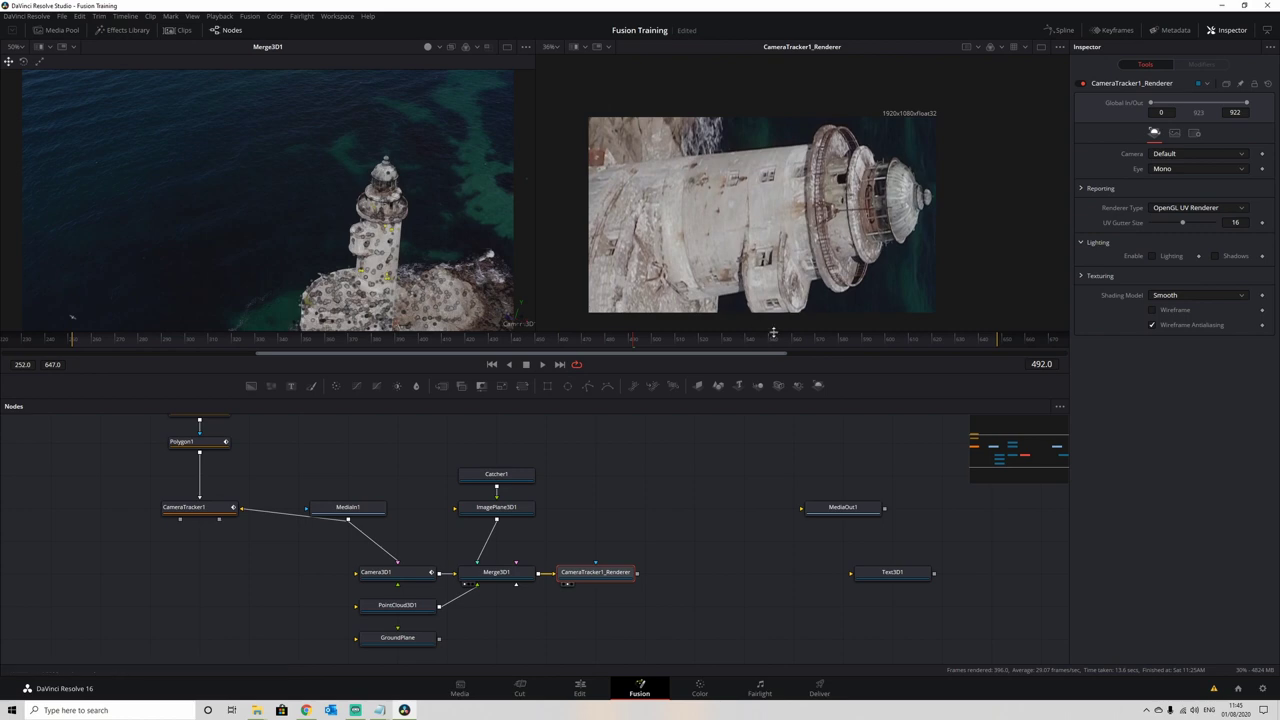
left_click_drag(853, 197, 867, 229)
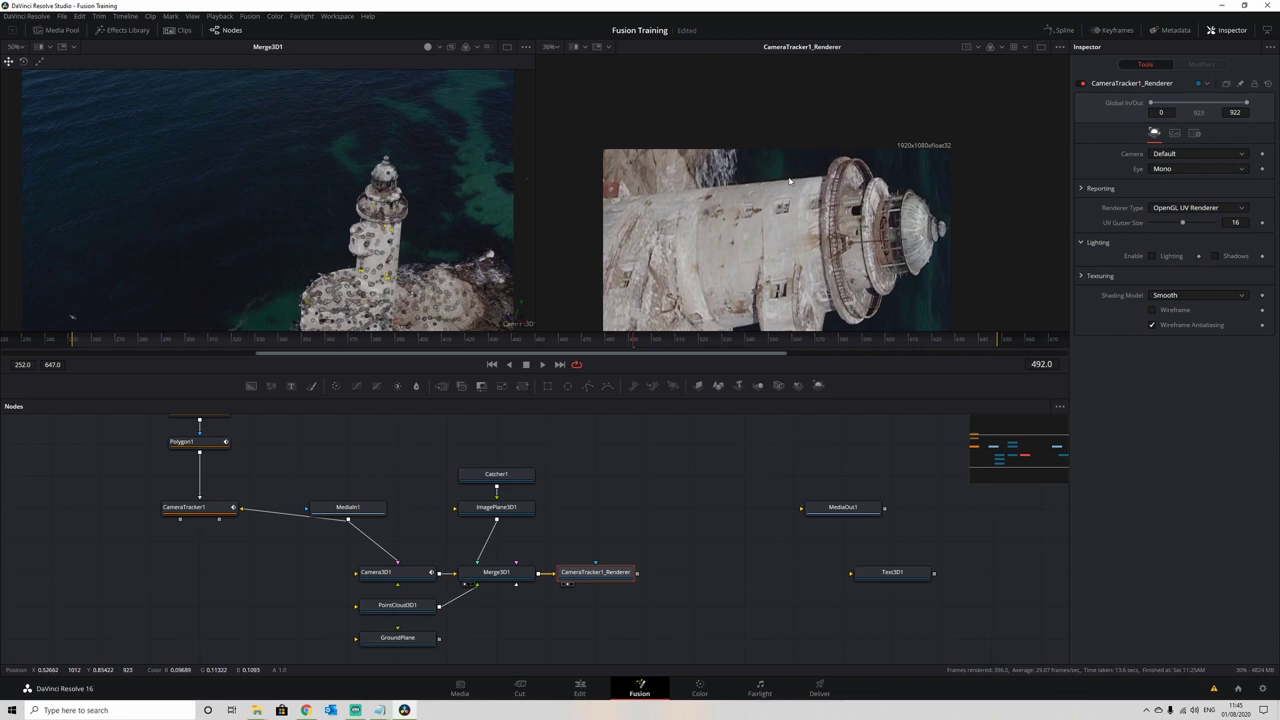
mouse_move(746, 234)
left_mouse_down()
mouse_move(783, 240)
mouse_move(744, 212)
left_mouse_up()
scroll(922, 212, "down", 1)
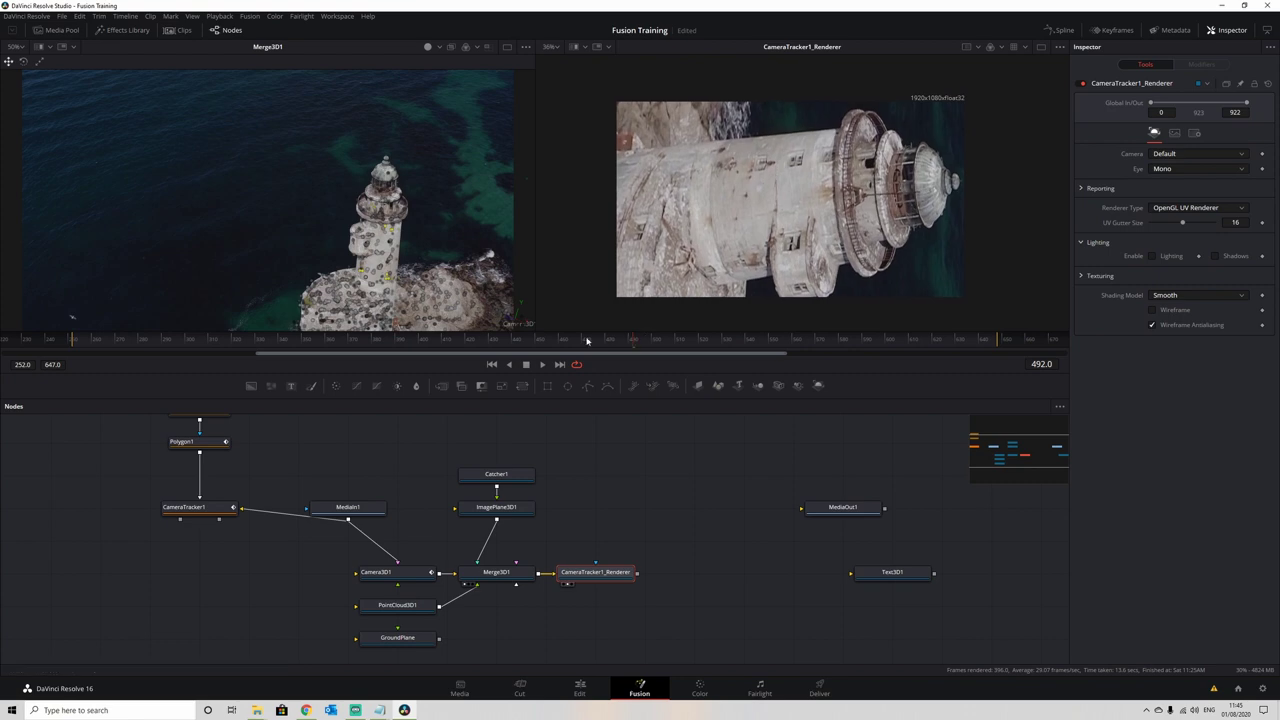
left_click_drag(88, 343, 328, 351)
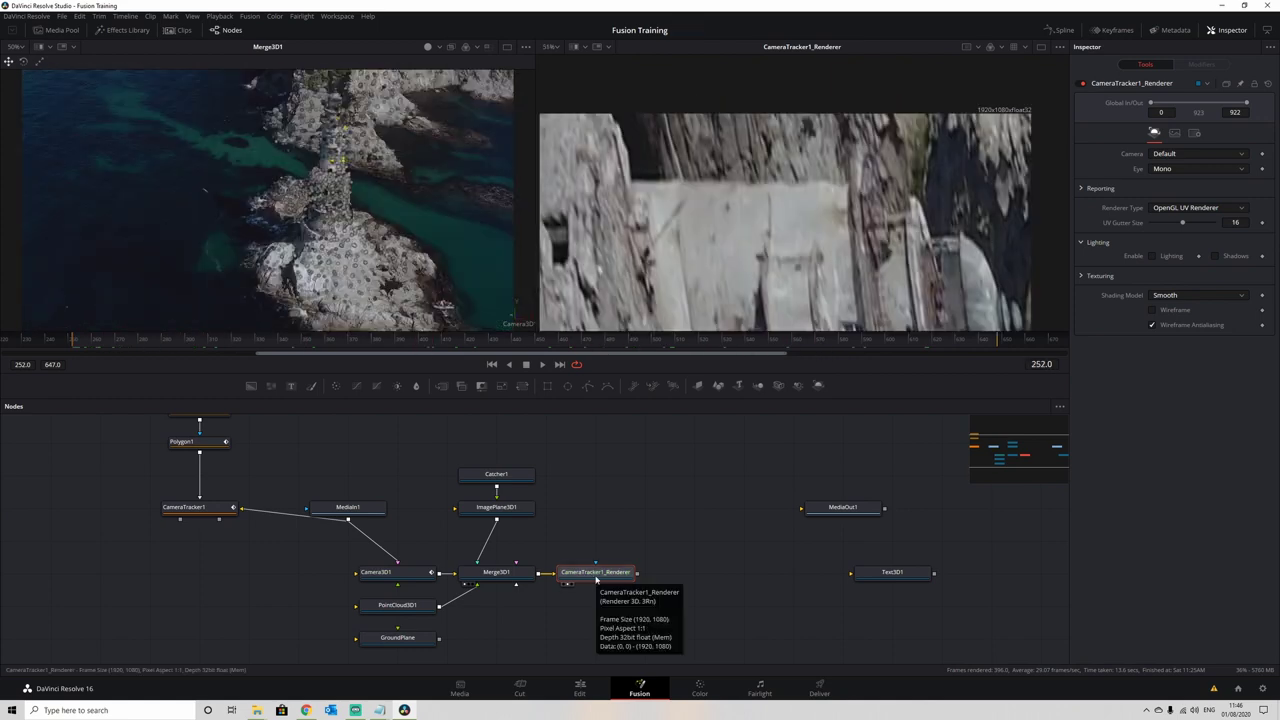
Add a Matte Control node after CameraTracker1_Renderer, with room above it for a mask.
left_click_drag(731, 571, 675, 539)
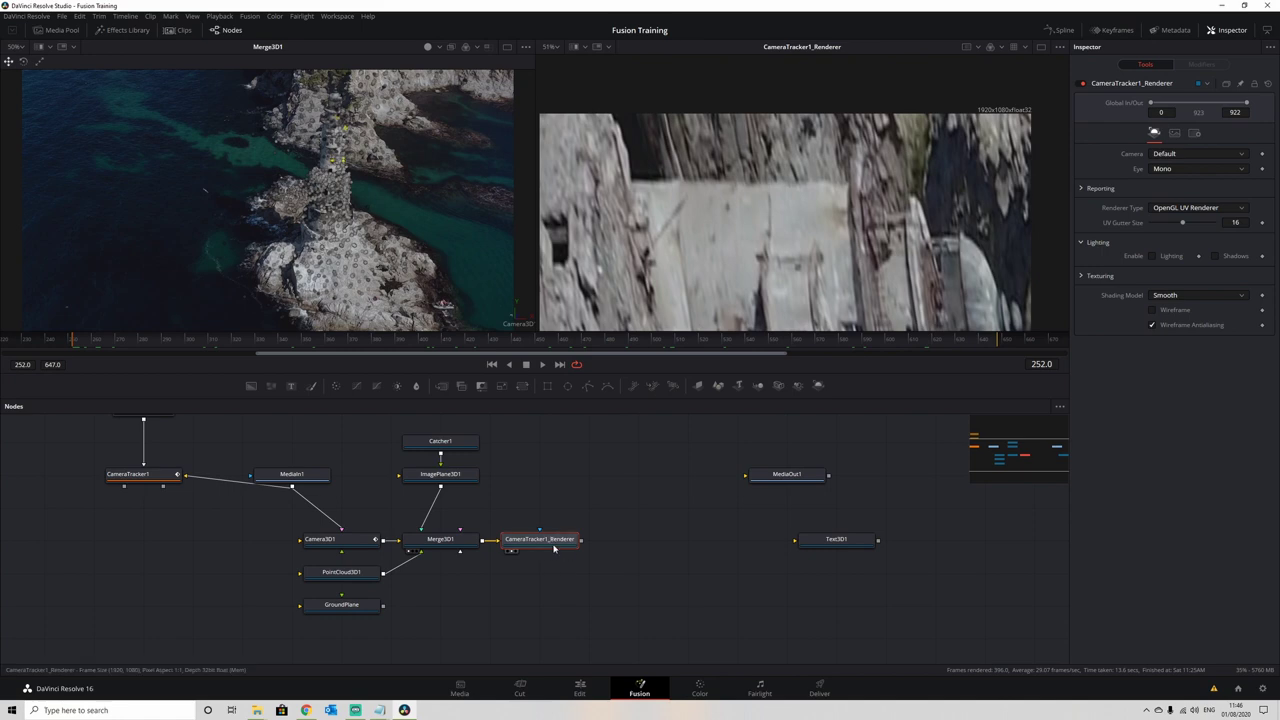
mouse_move(554, 546)
left_click(482, 387)
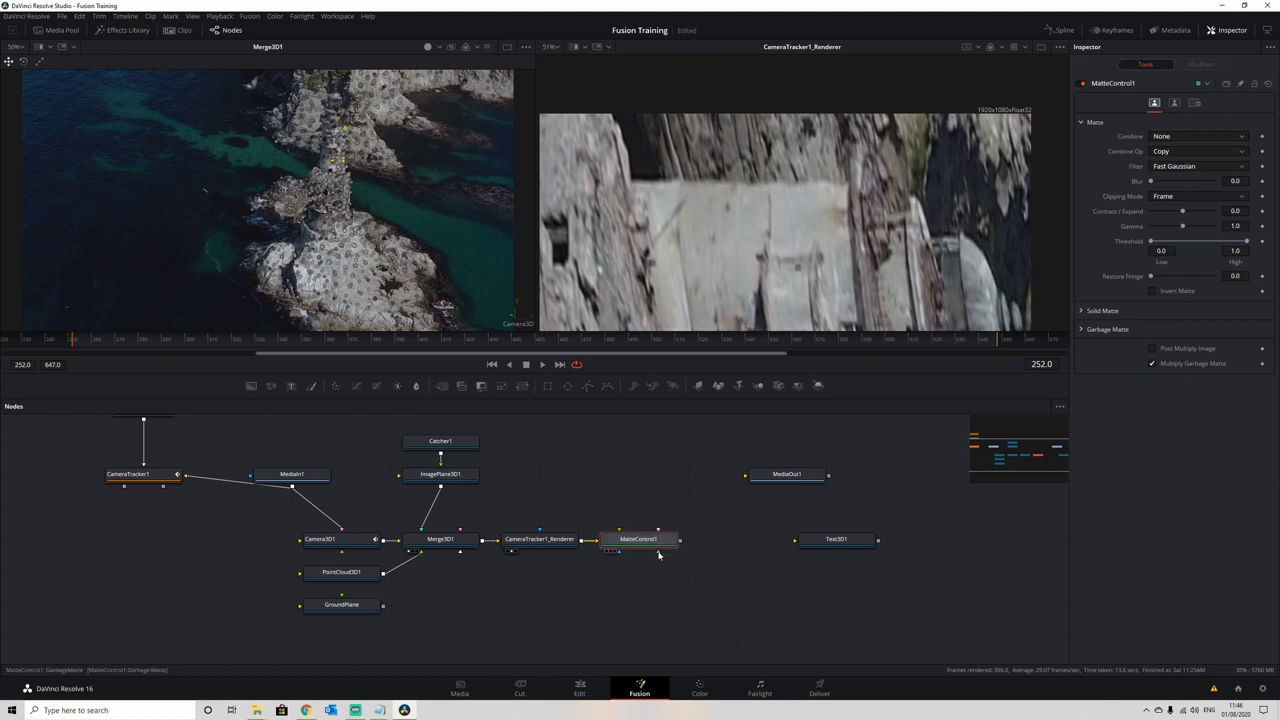
left_click_drag(676, 484, 628, 490)
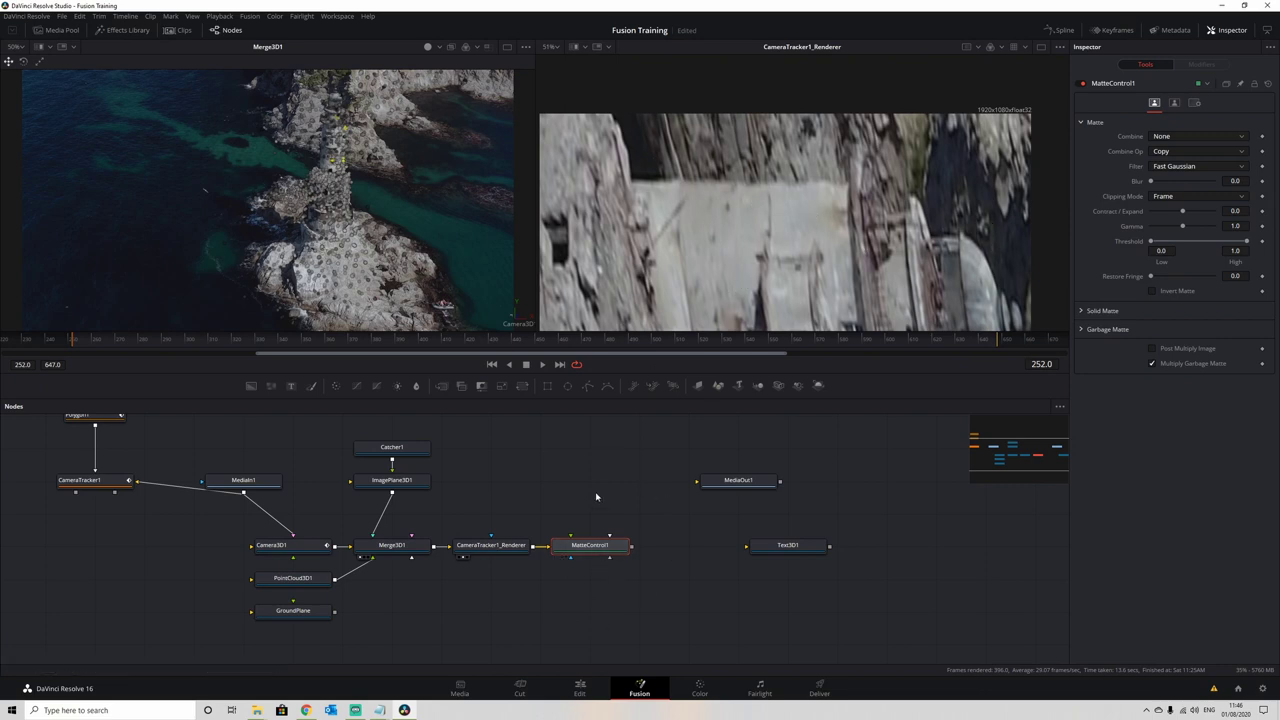
Add a Polygon mask above MatteControl1 and start its outline with three points along the upper edge of the tower wall.
left_click(587, 385)
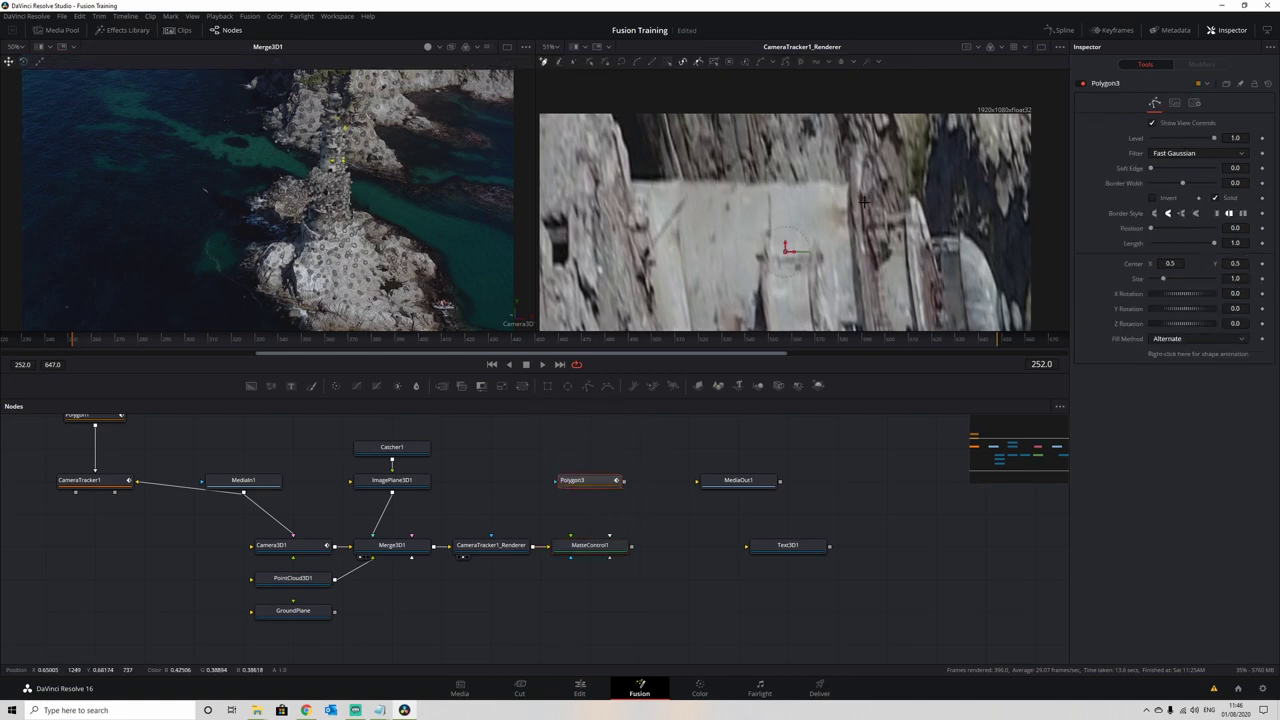
left_click_drag(630, 181, 681, 182)
left_click(755, 183)
left_click(846, 182)
scroll(846, 182, "up", 2)
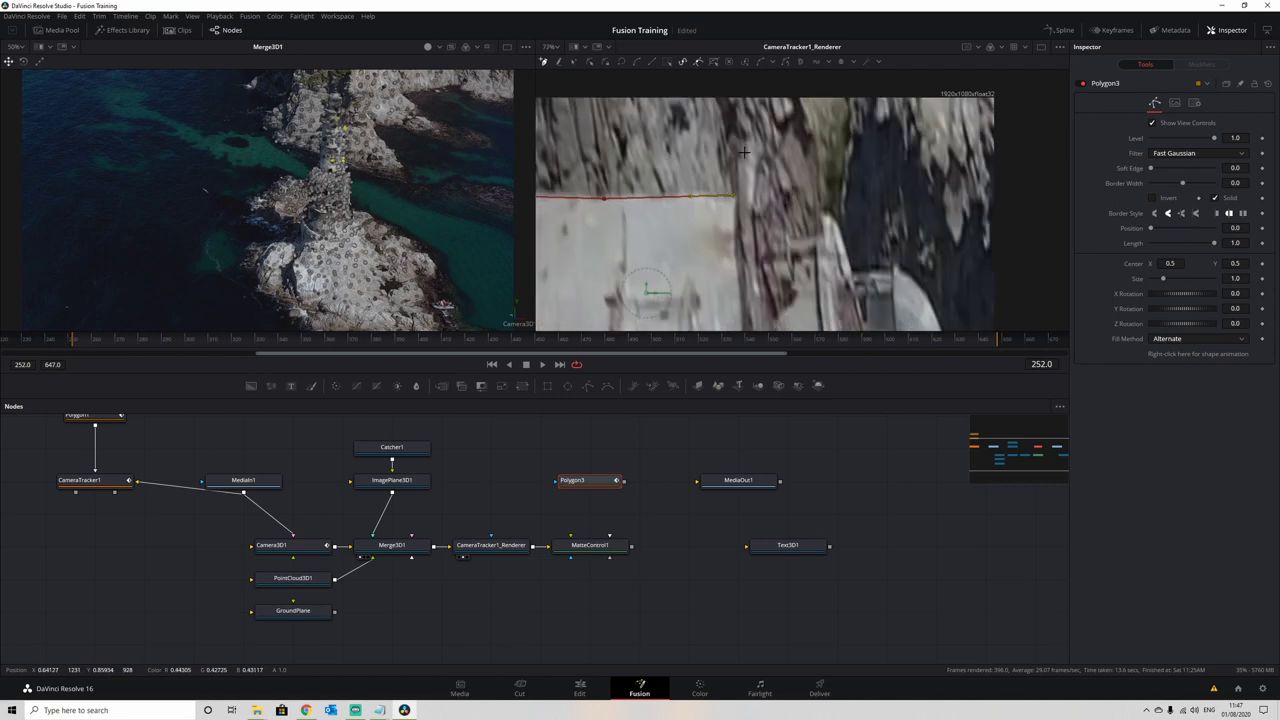
left_click_drag(662, 233, 706, 278)
left_click_drag(773, 240, 680, 185)
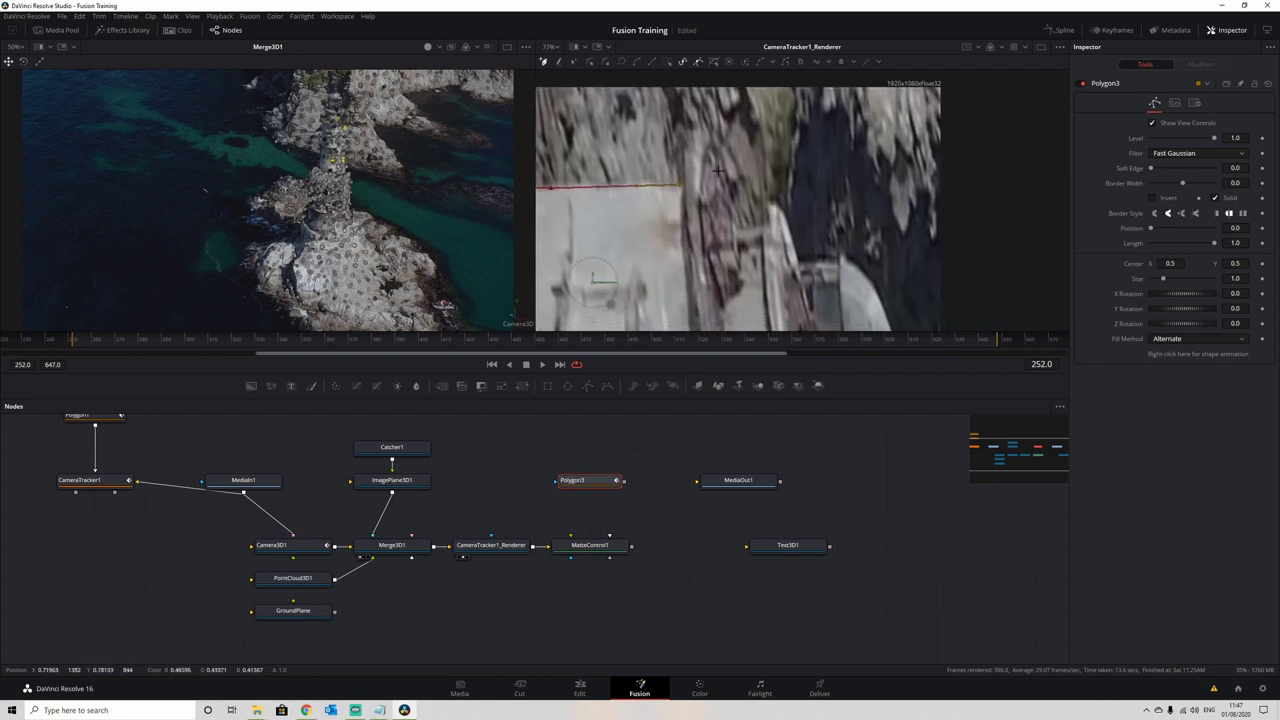
scroll(728, 204, "down", 2)
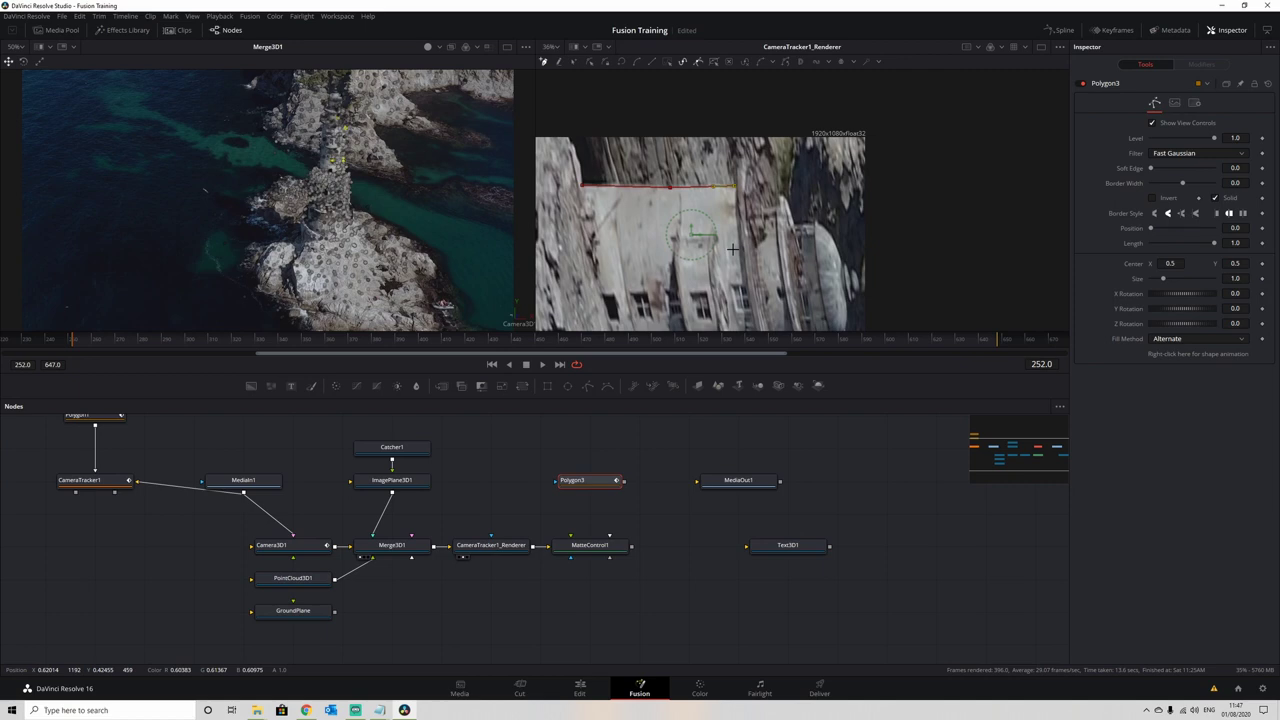
Set the Y scale of ImagePlane3D1 to 0.513 so the plane covers the whole tower.
left_click(394, 482)
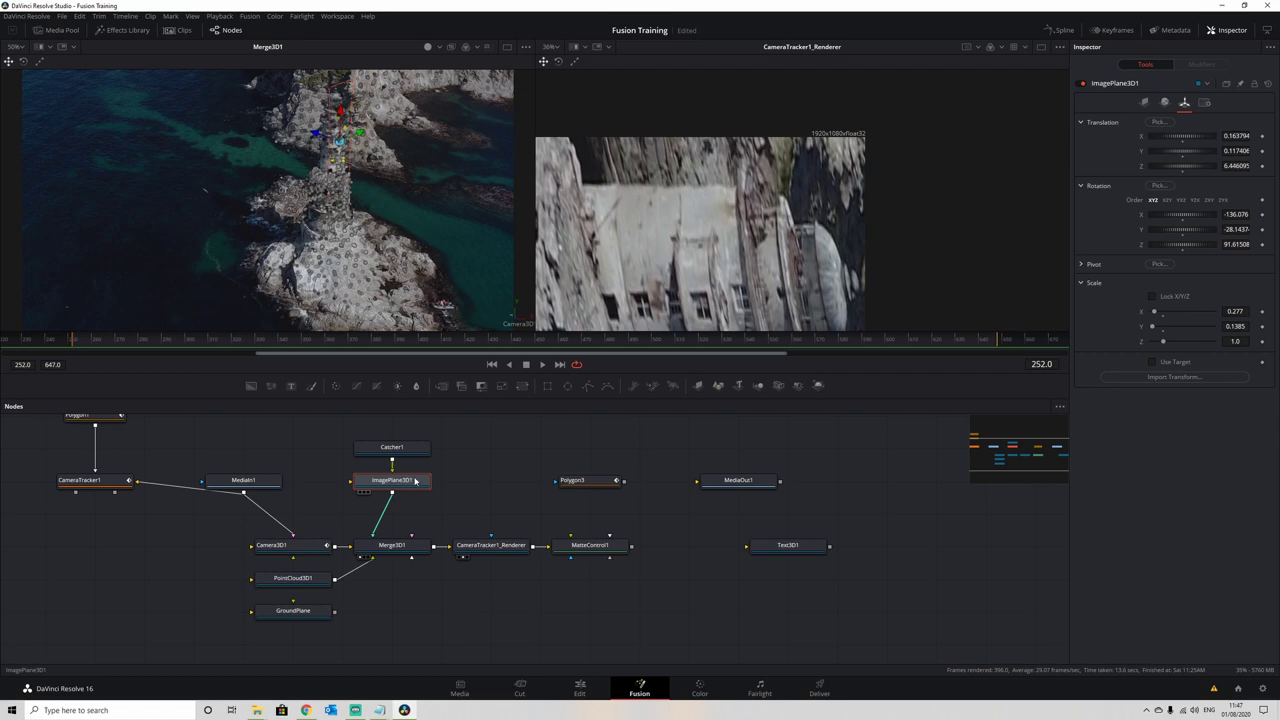
left_click_drag(1153, 326, 1160, 329)
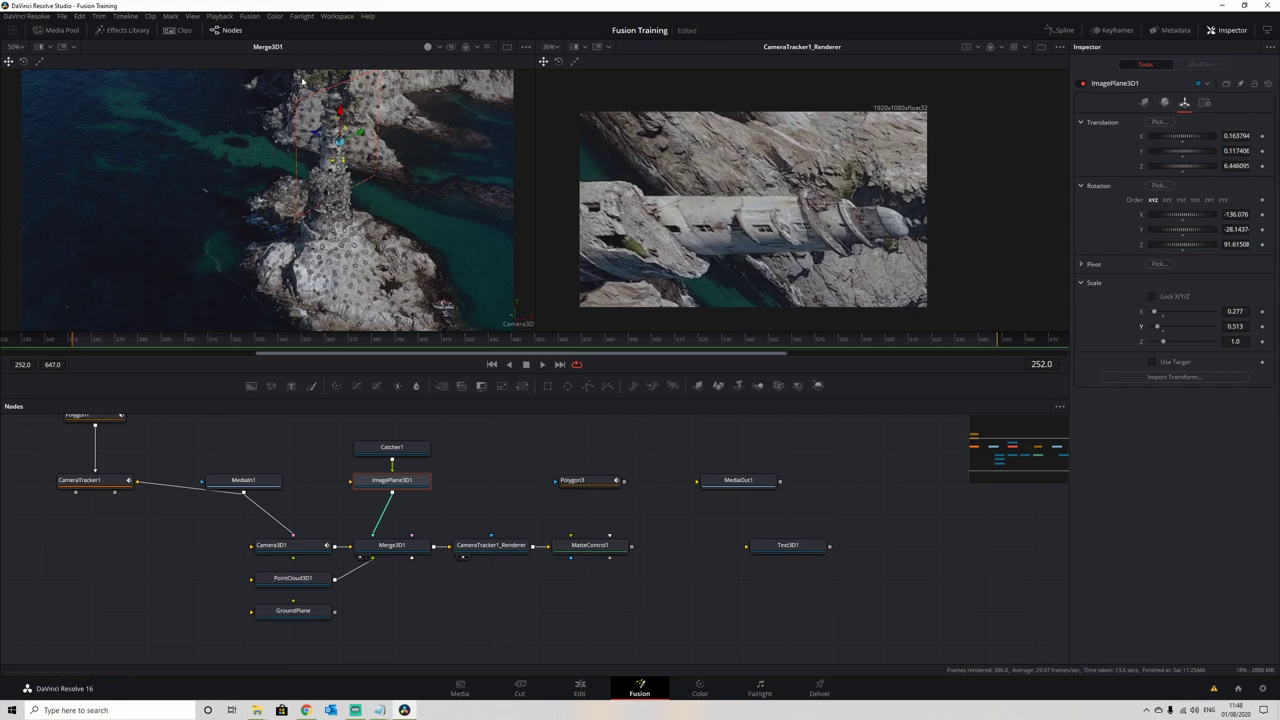
mouse_move(349, 186)
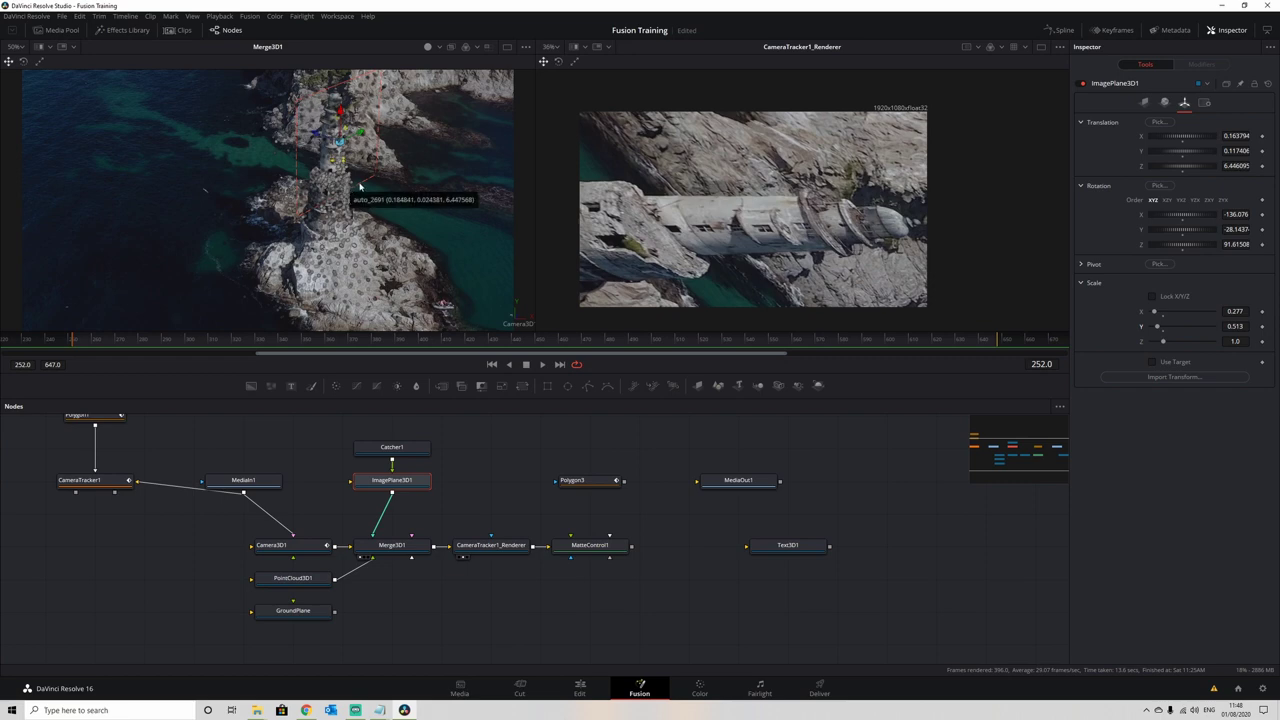
left_click_drag(827, 214, 875, 202)
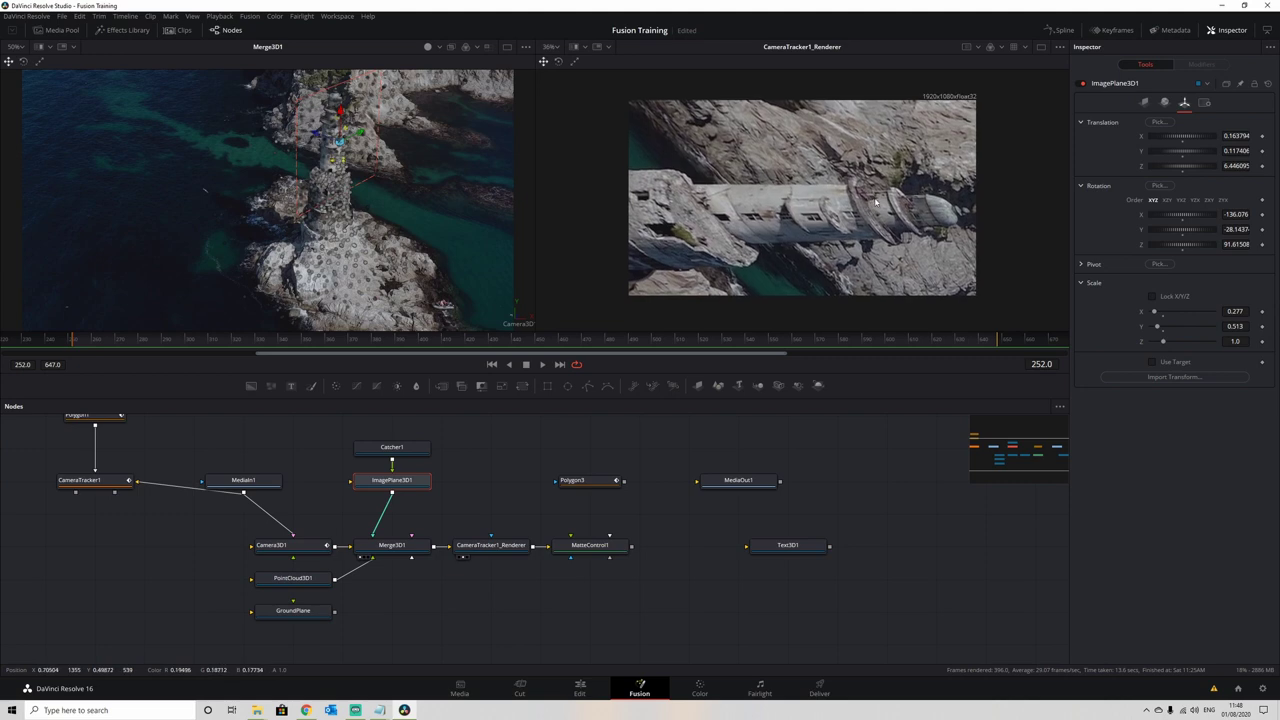
scroll(875, 203, "up", 3)
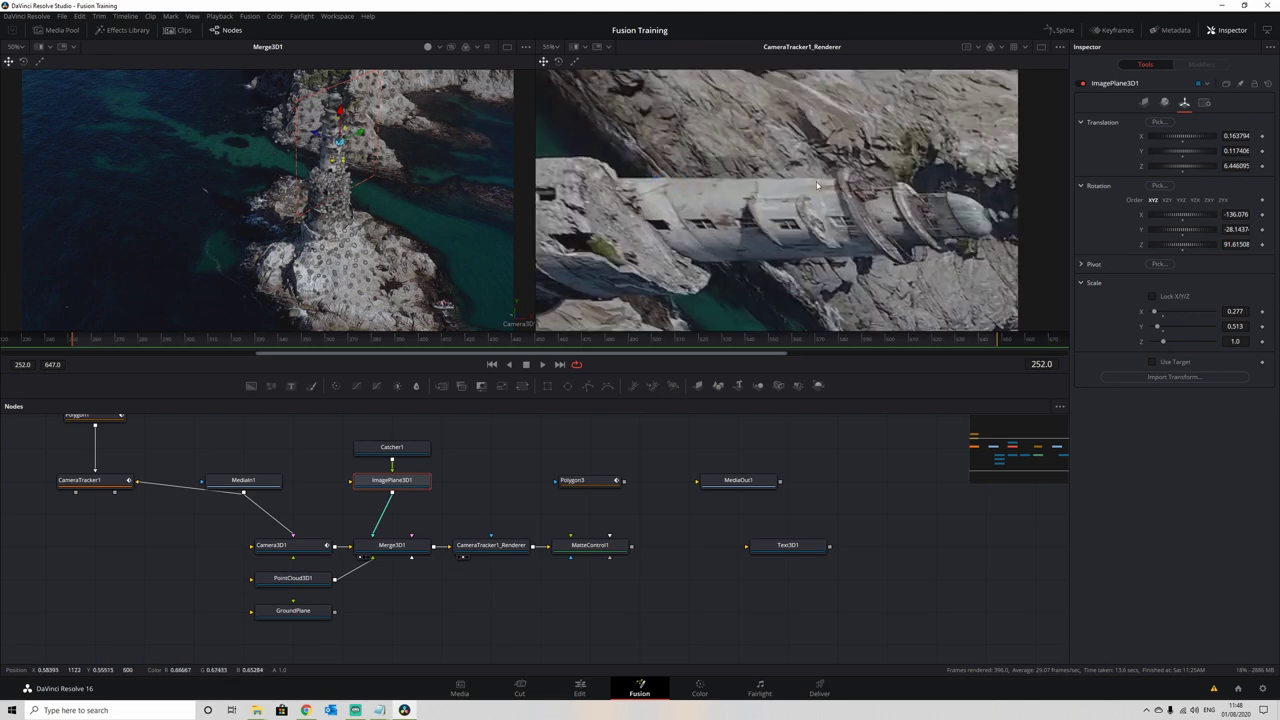
Move the existing Polygon3 points back onto the upper edge of the tower wall in the rescaled texture.
left_click(605, 485)
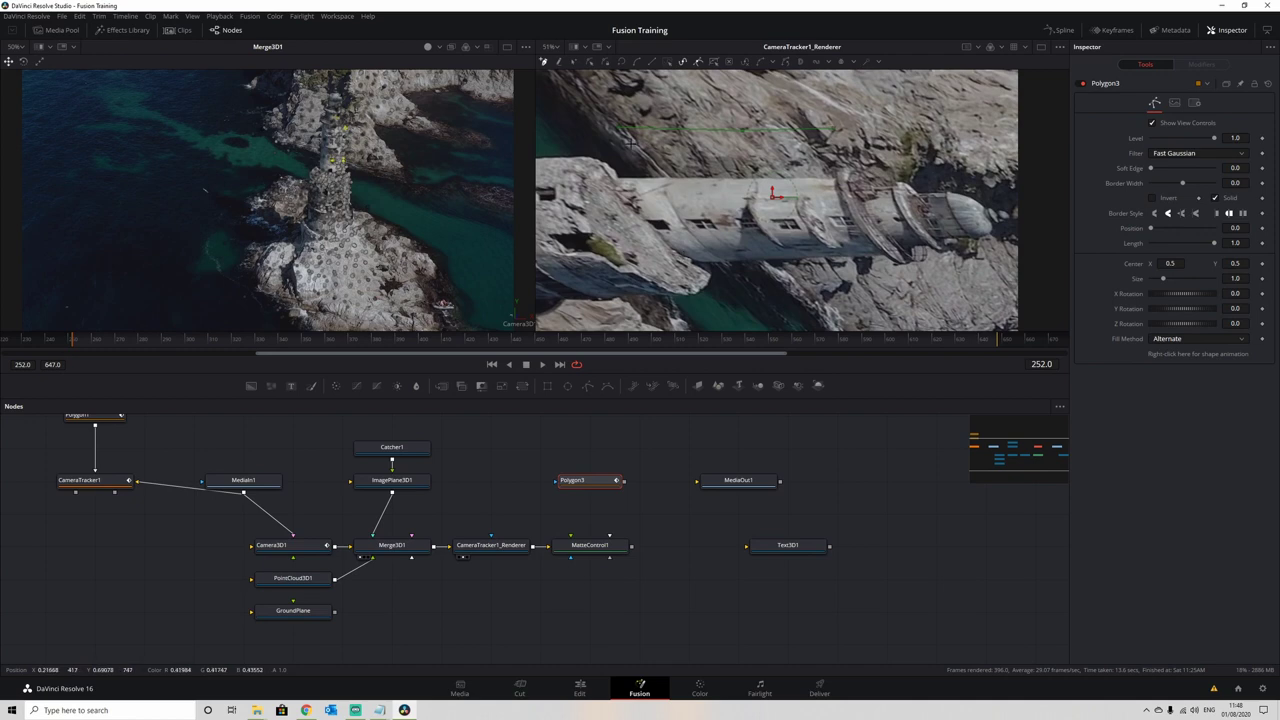
mouse_move(619, 129)
left_mouse_down()
mouse_move(630, 172)
mouse_move(648, 149)
mouse_move(625, 149)
left_mouse_up()
left_click(624, 150)
left_click_drag(746, 132, 762, 179)
left_click_drag(834, 129, 812, 183)
Continue the Polygon3 outline along the upper edge of the lighthouse's gallery, lantern and dome.
scroll(858, 178, "up", 3)
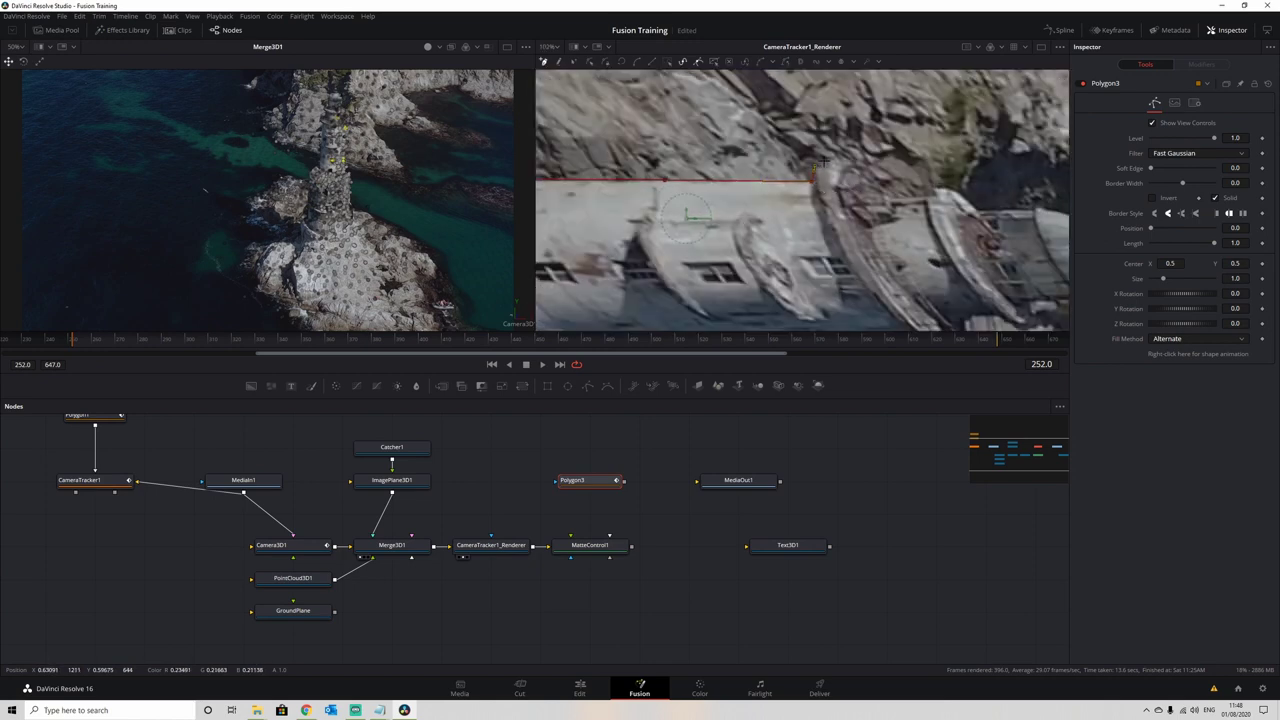
left_click(836, 157)
left_click(866, 169)
left_click(930, 190)
left_click(949, 190)
left_click_drag(979, 206, 831, 178)
left_click(817, 172)
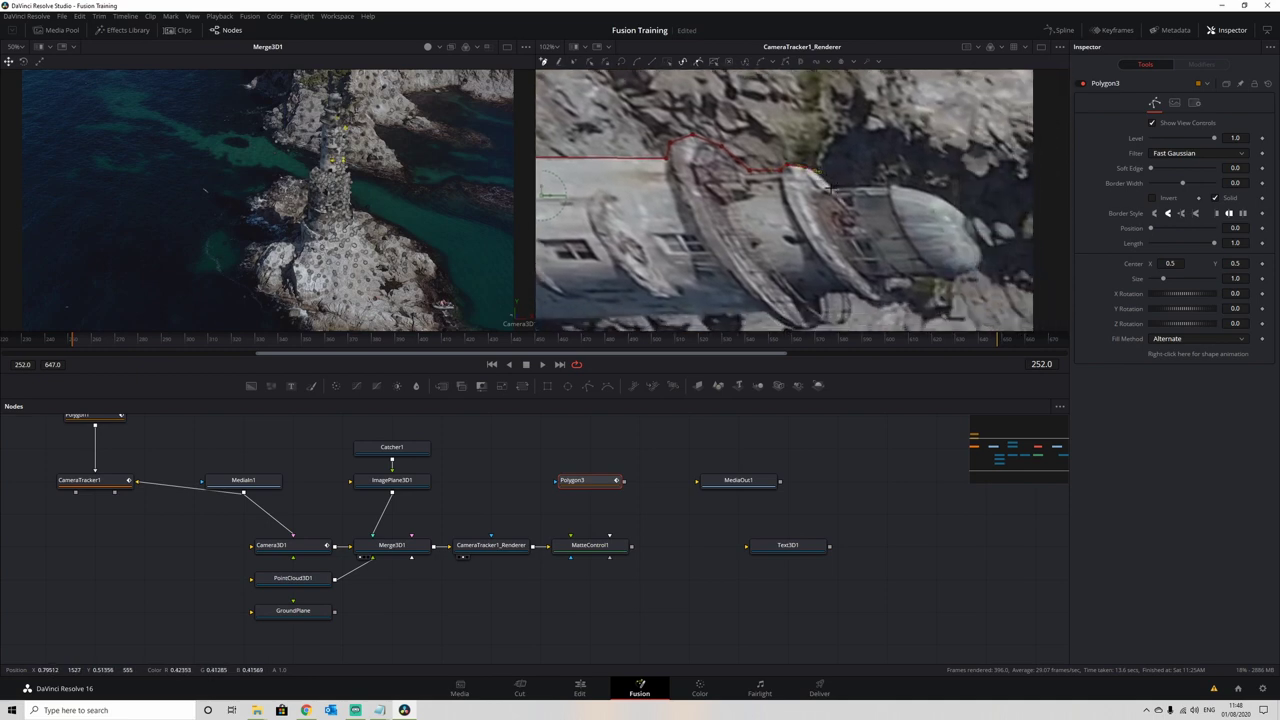
left_click(921, 190)
left_click(958, 208)
left_click_drag(958, 208, 1011, 236)
Take the Polygon3 outline outside the frame around the background rock and close it along the rocks at the tower's base.
scroll(934, 236, "down", 2)
scroll(934, 236, "down", 2)
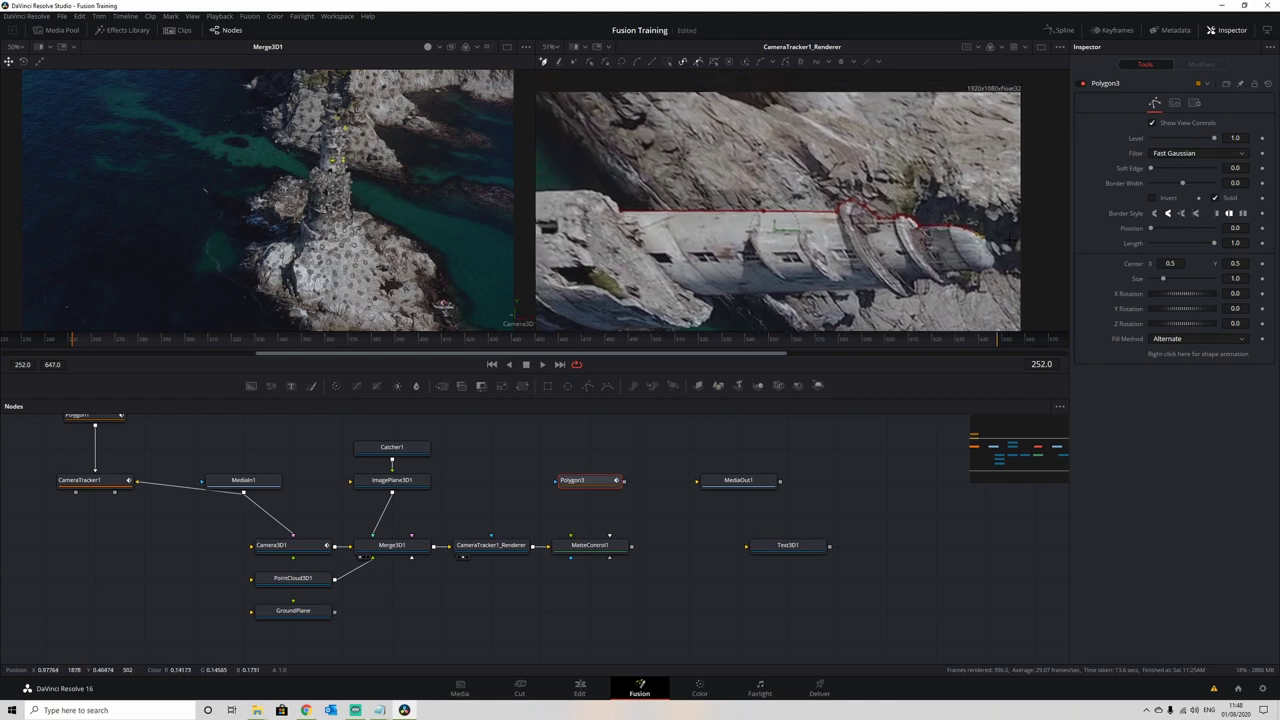
left_click(1039, 128)
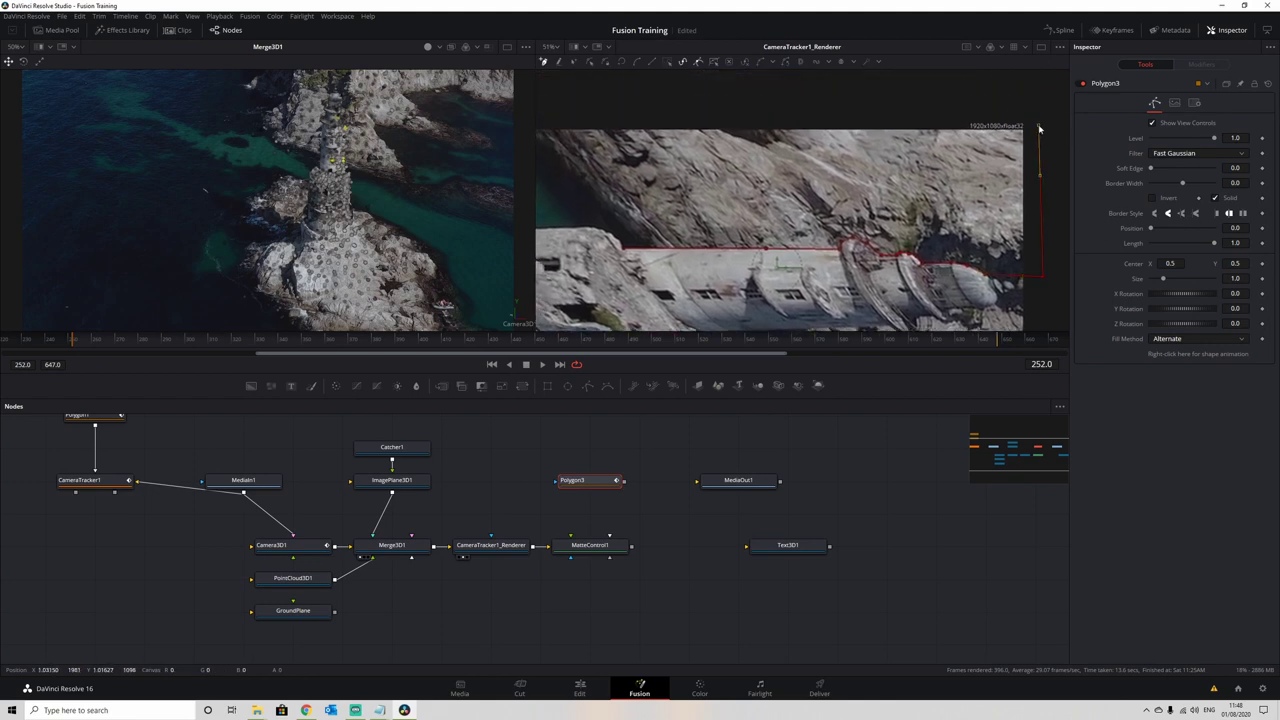
scroll(1039, 128, "down", 2)
left_click(676, 148)
left_click(670, 249)
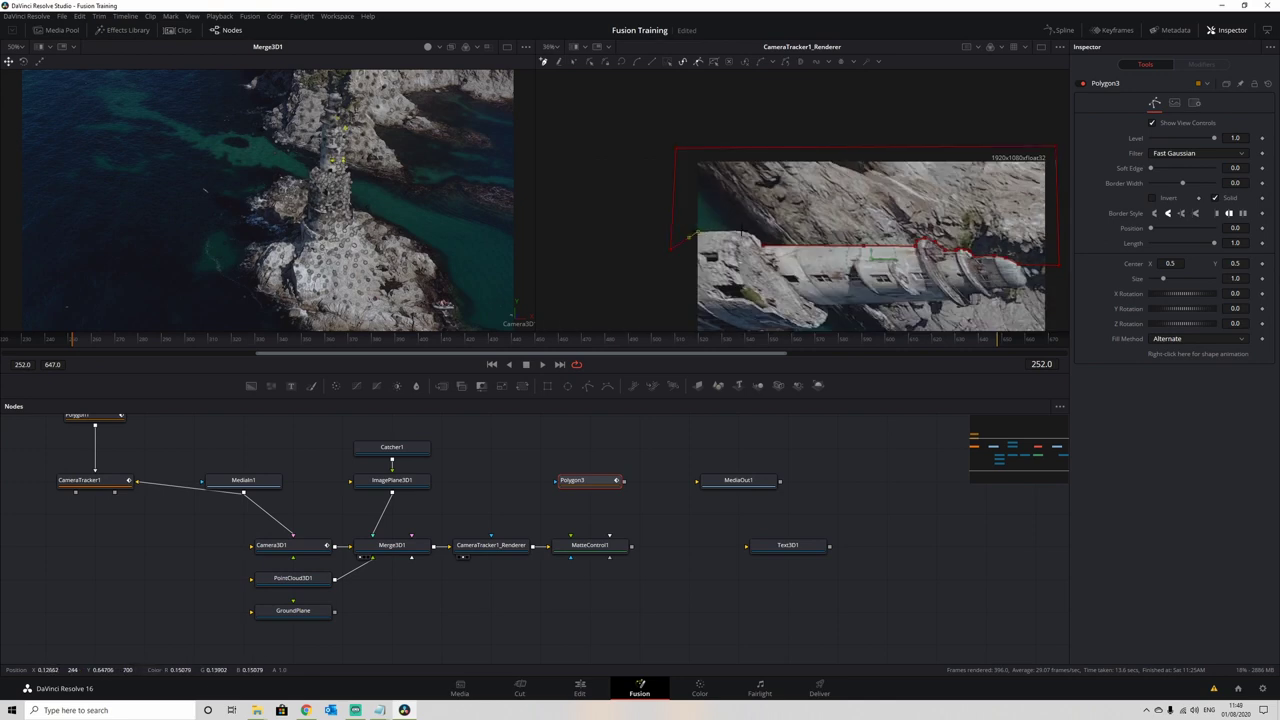
scroll(762, 245, "up", 3)
left_click(735, 220)
left_click(757, 233)
scroll(769, 204, "down", 3)
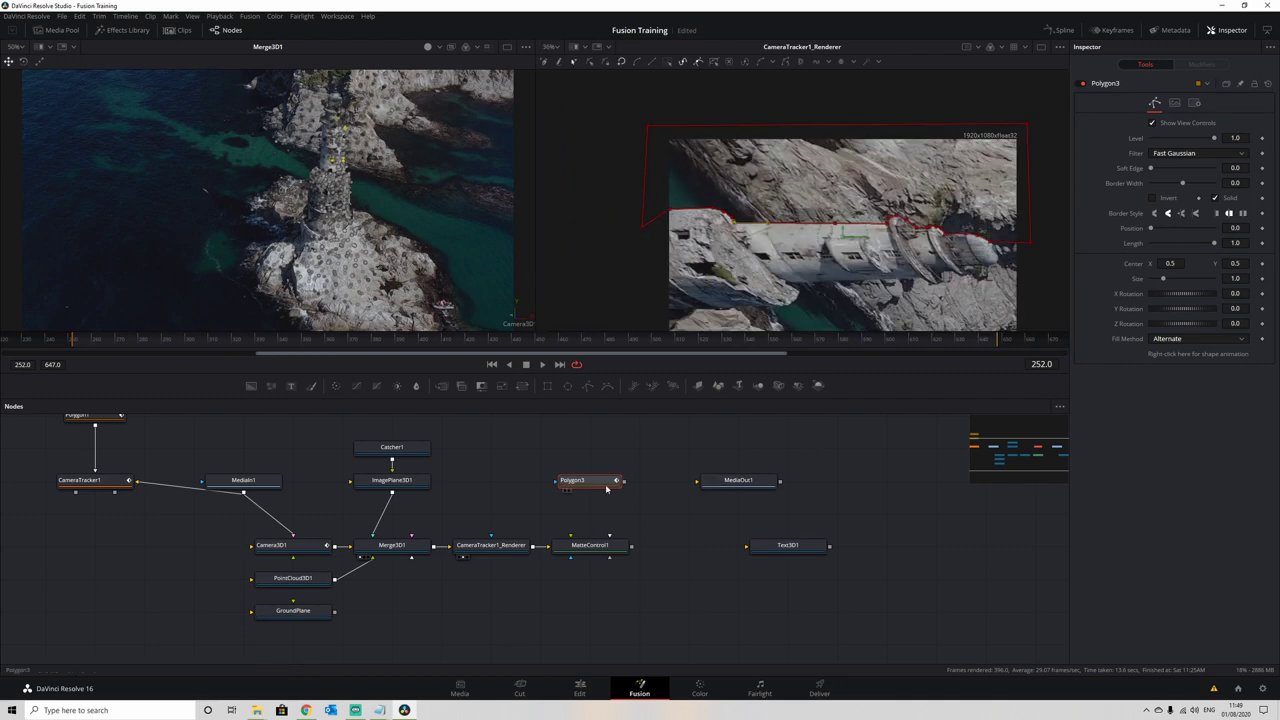
Connect Polygon3 to MatteControl1's GarbageMatte input and show MatteControl1 in the second viewer.
left_click_drag(626, 486, 610, 547)
left_click_drag(608, 549, 608, 549)
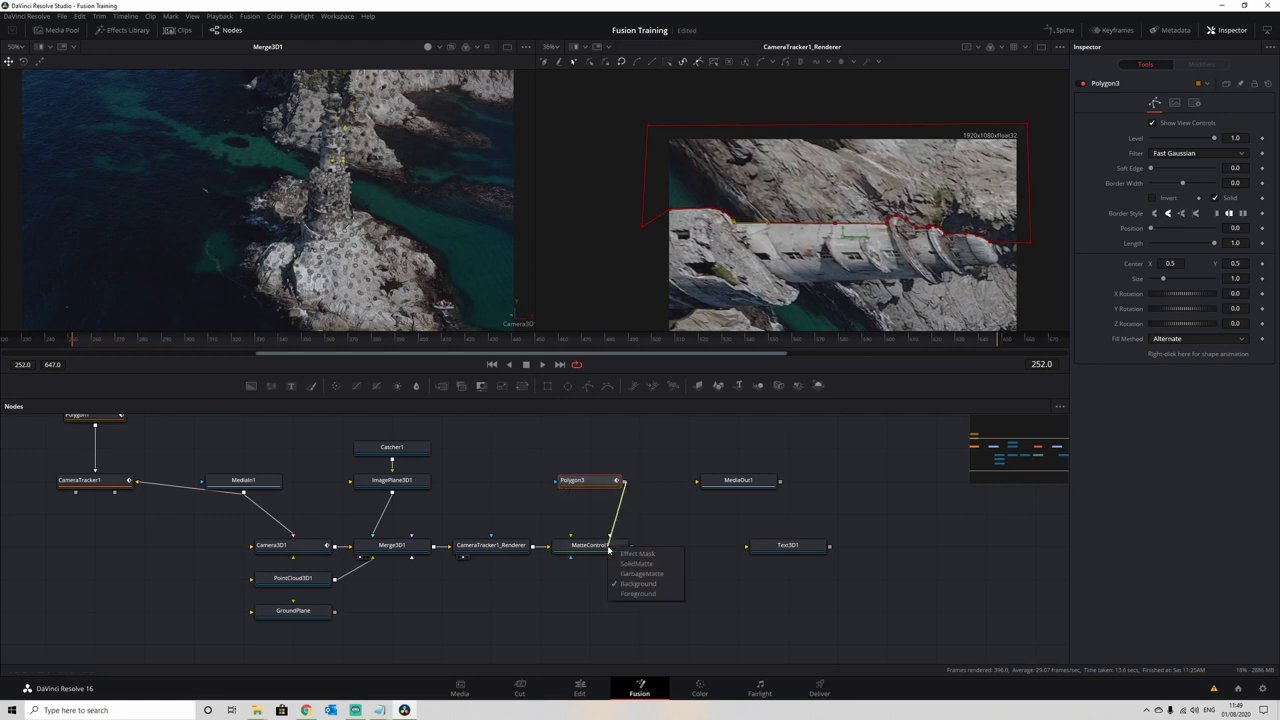
left_click(638, 574)
left_click_drag(586, 548, 925, 205)
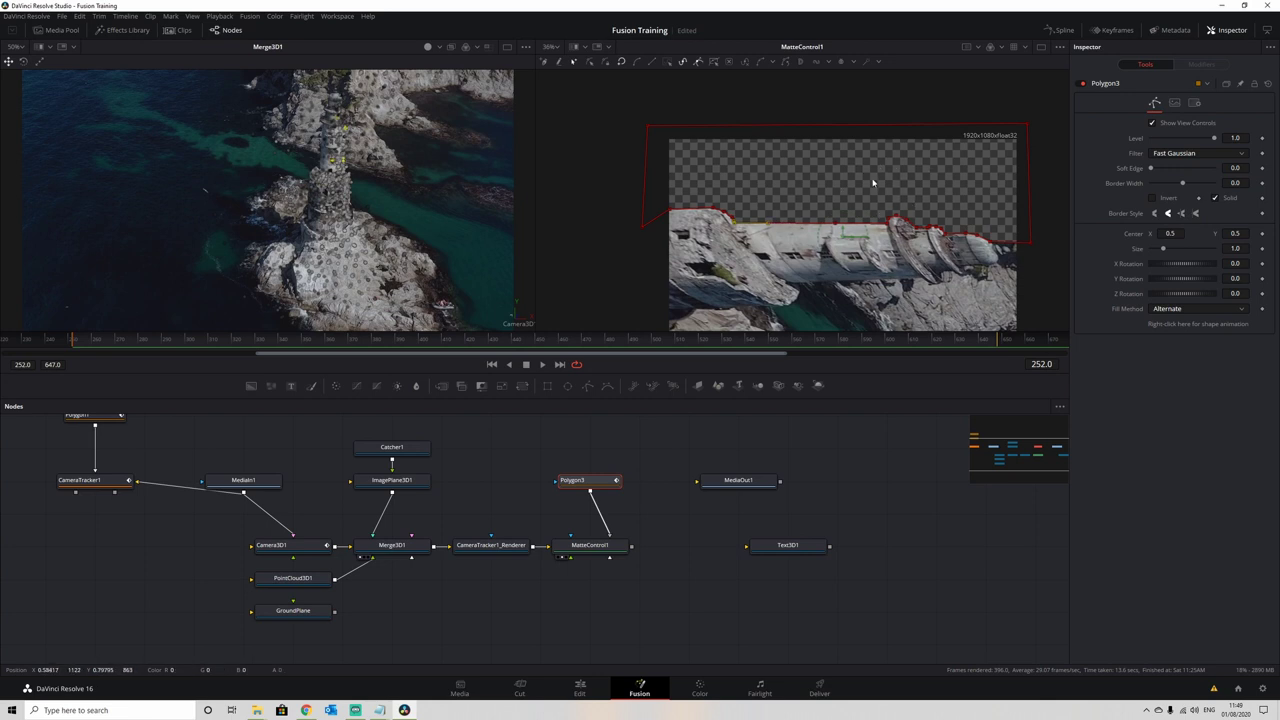
Scrub to frame 287 and pull the Polygon3 points tight against the rocks at the tower's base and the wall edge.
left_click_drag(88, 341, 155, 346)
scroll(773, 211, "up", 2)
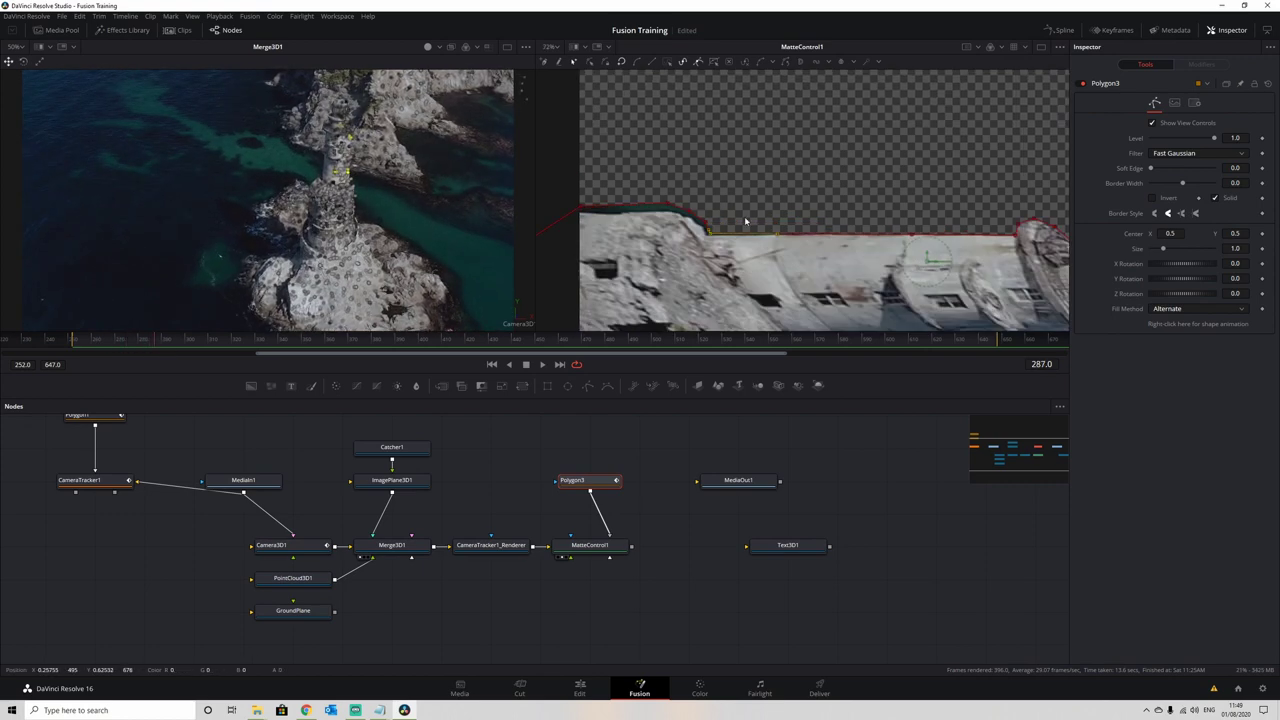
left_click_drag(704, 227, 704, 238)
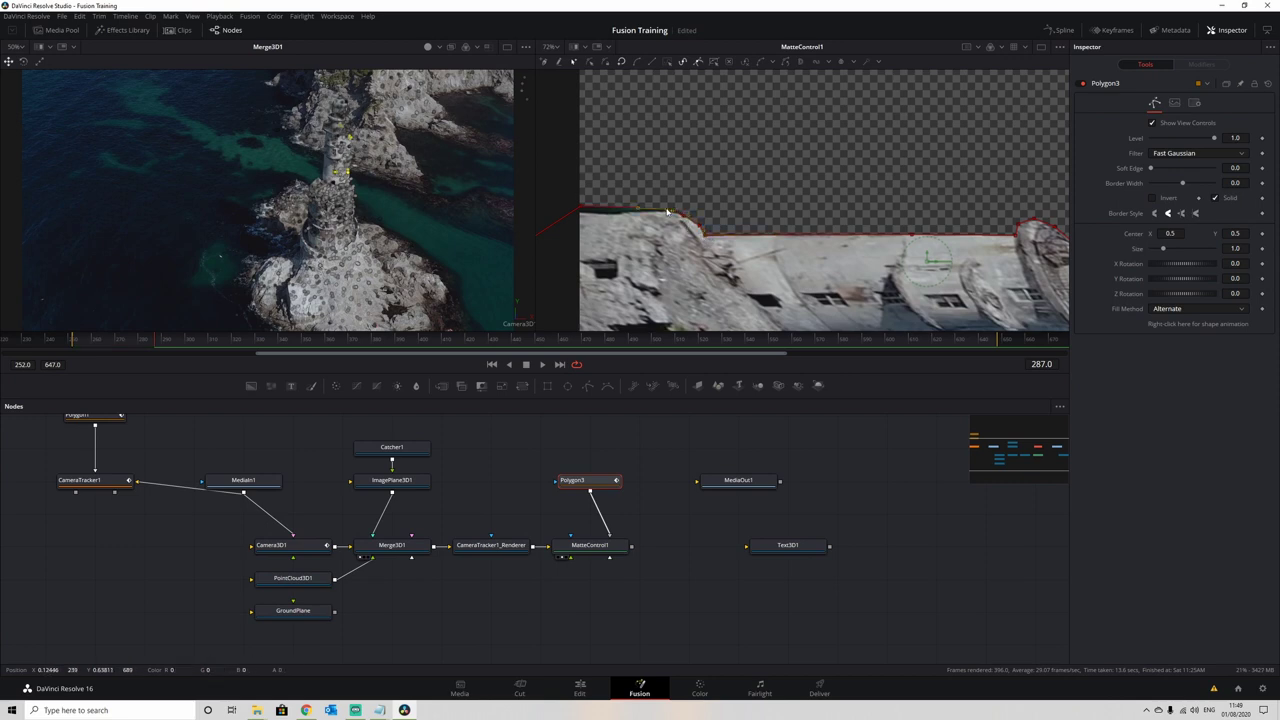
left_click_drag(582, 207, 574, 216)
left_click_drag(913, 236, 718, 232)
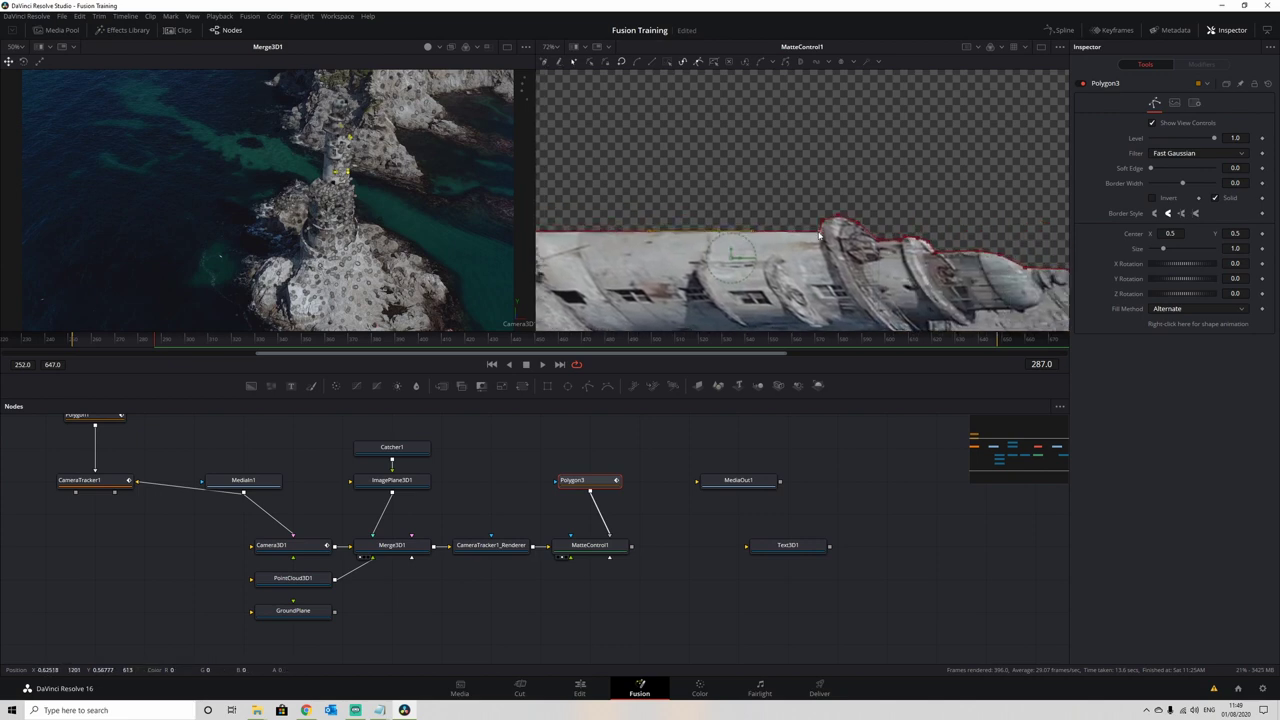
Go to frame 252 and pull the Polygon3 points tight against the upper edge of the lighthouse's gallery and lantern.
left_click_drag(144, 339, 76, 348)
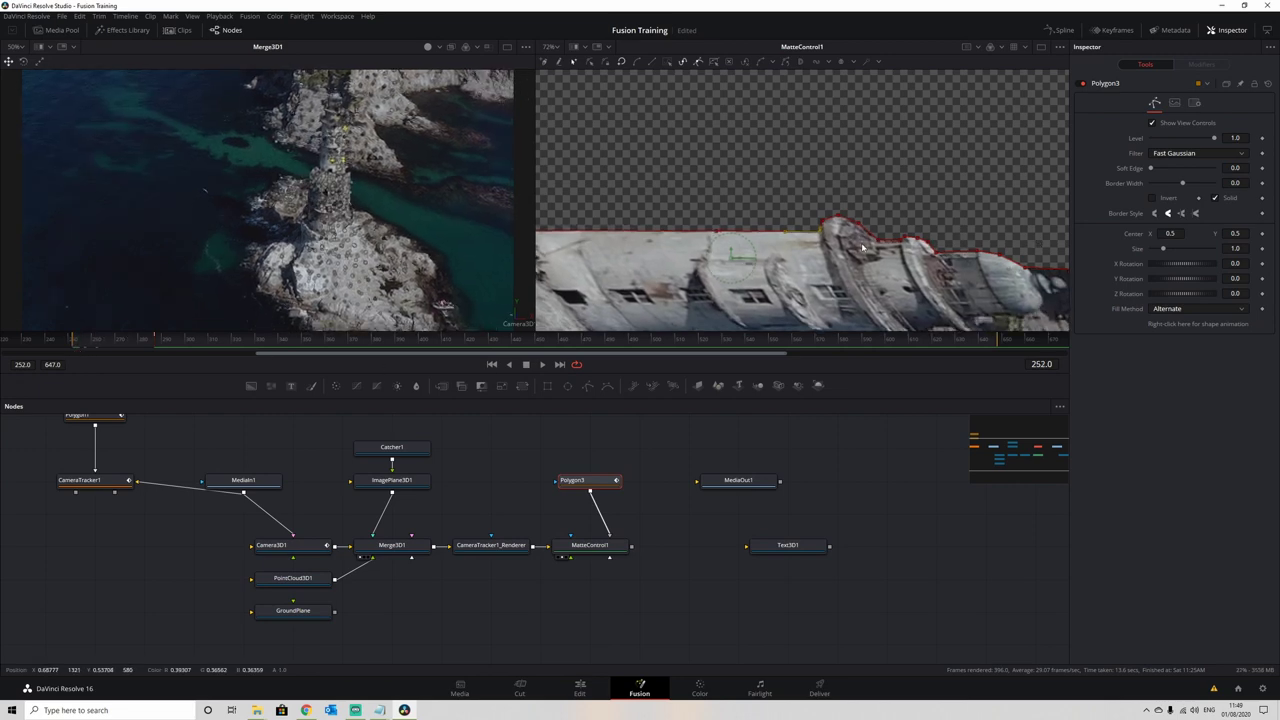
scroll(884, 238, "up", 2)
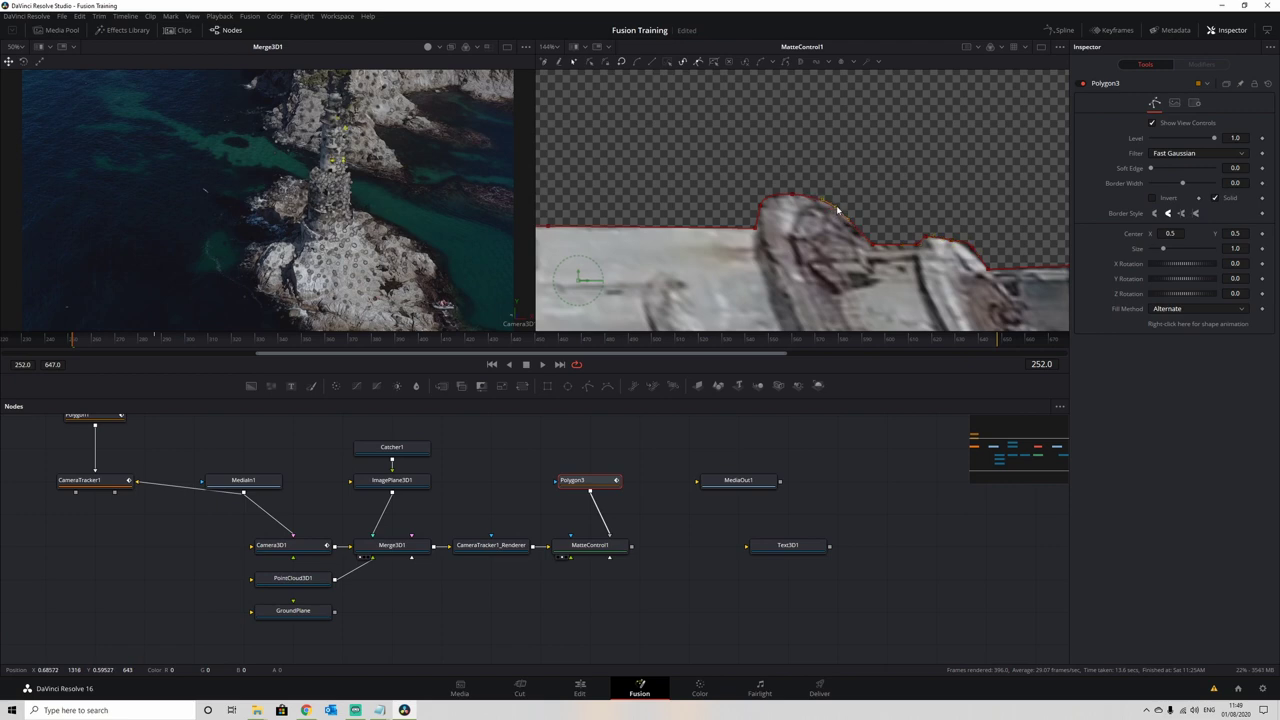
scroll(861, 219, "up", 2)
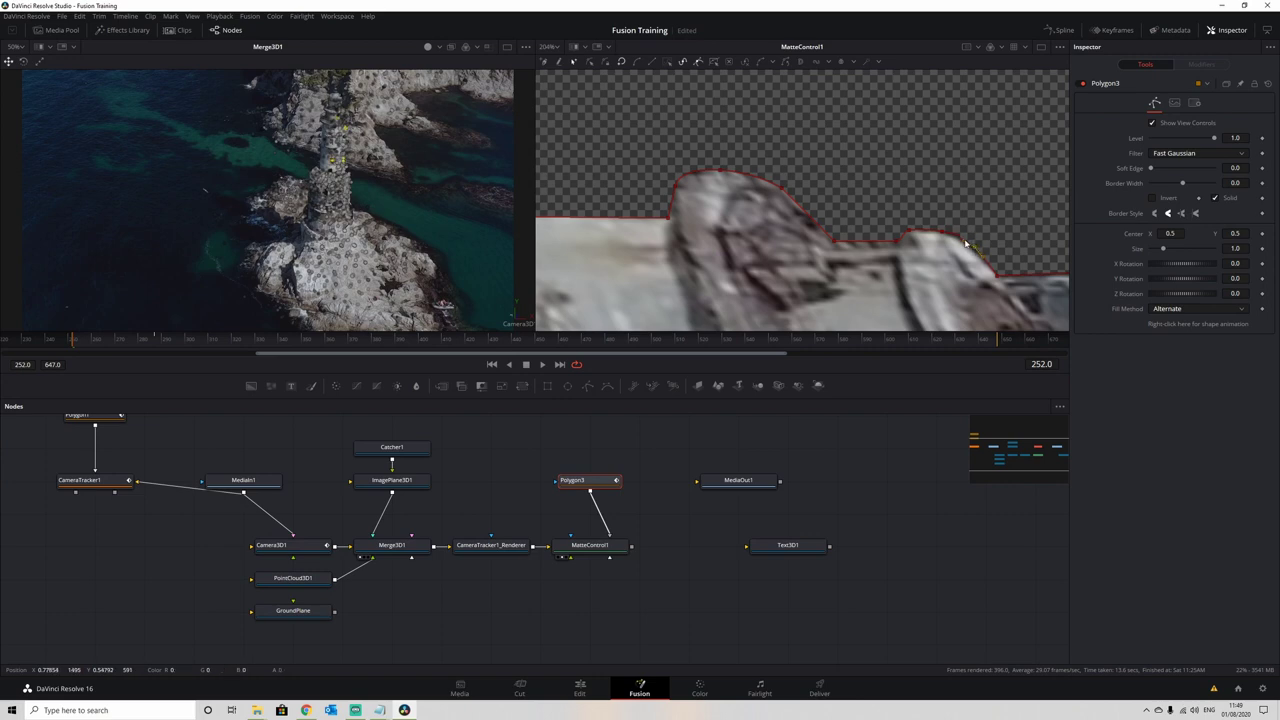
left_click_drag(996, 254, 908, 266)
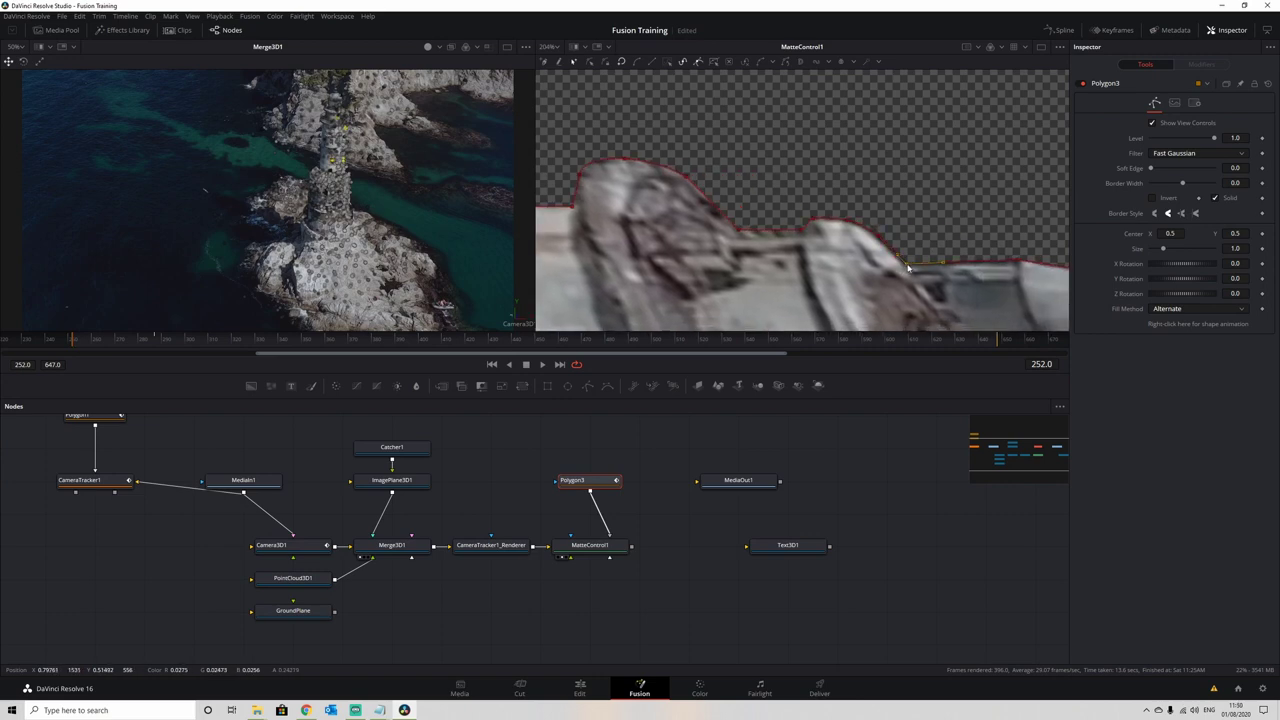
scroll(954, 270, "down", 4)
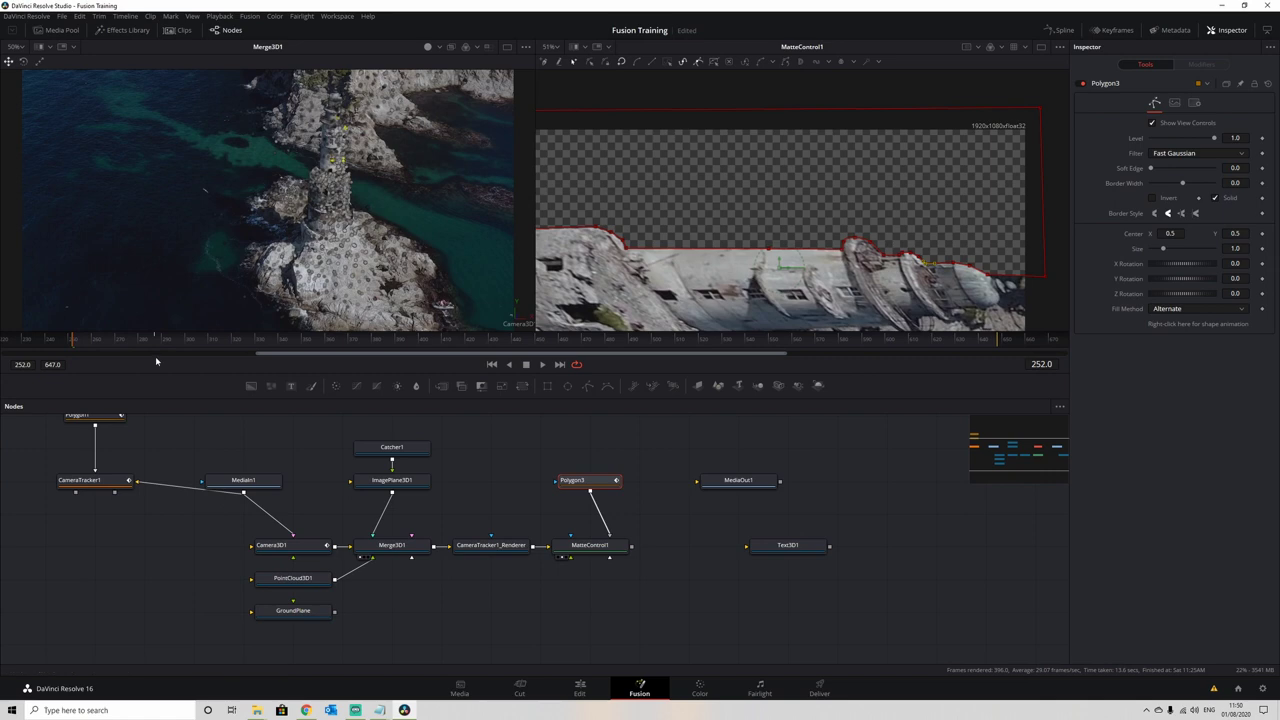
At frame 287, refit the Polygon3 points to the rounded upper edge of the lighthouse's gallery.
left_click_drag(158, 343, 156, 344)
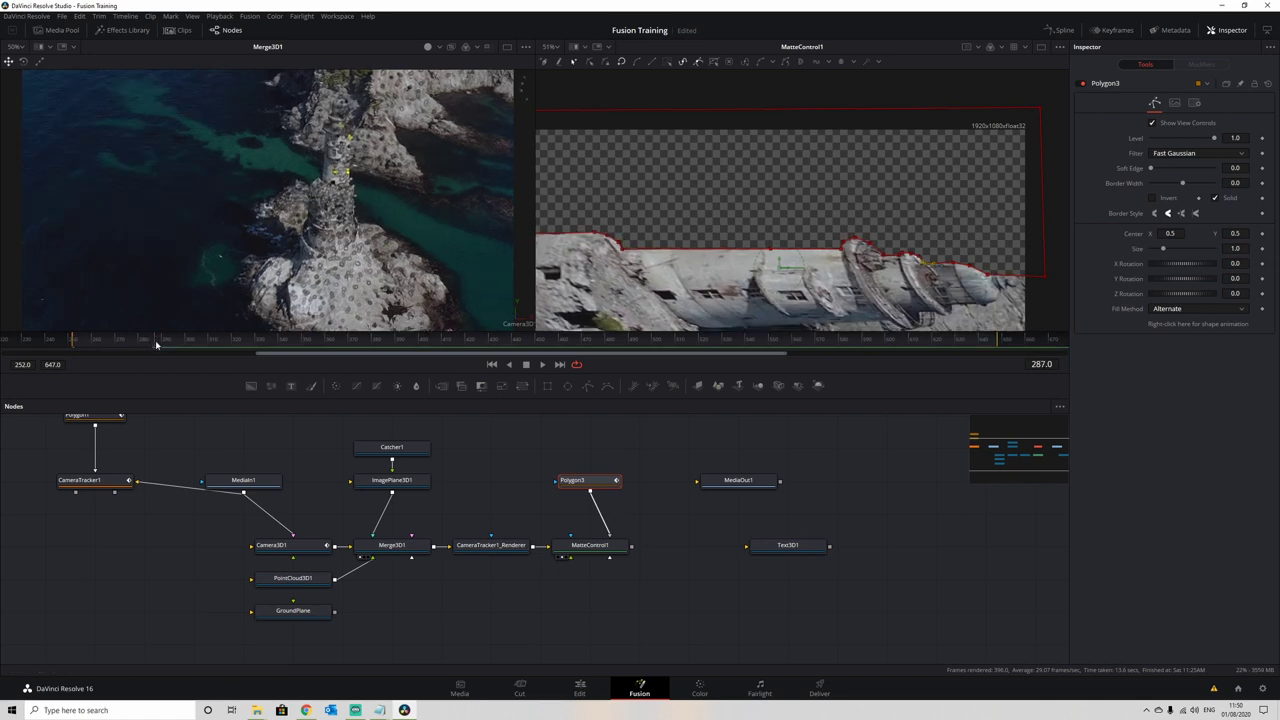
scroll(830, 250, "up", 2)
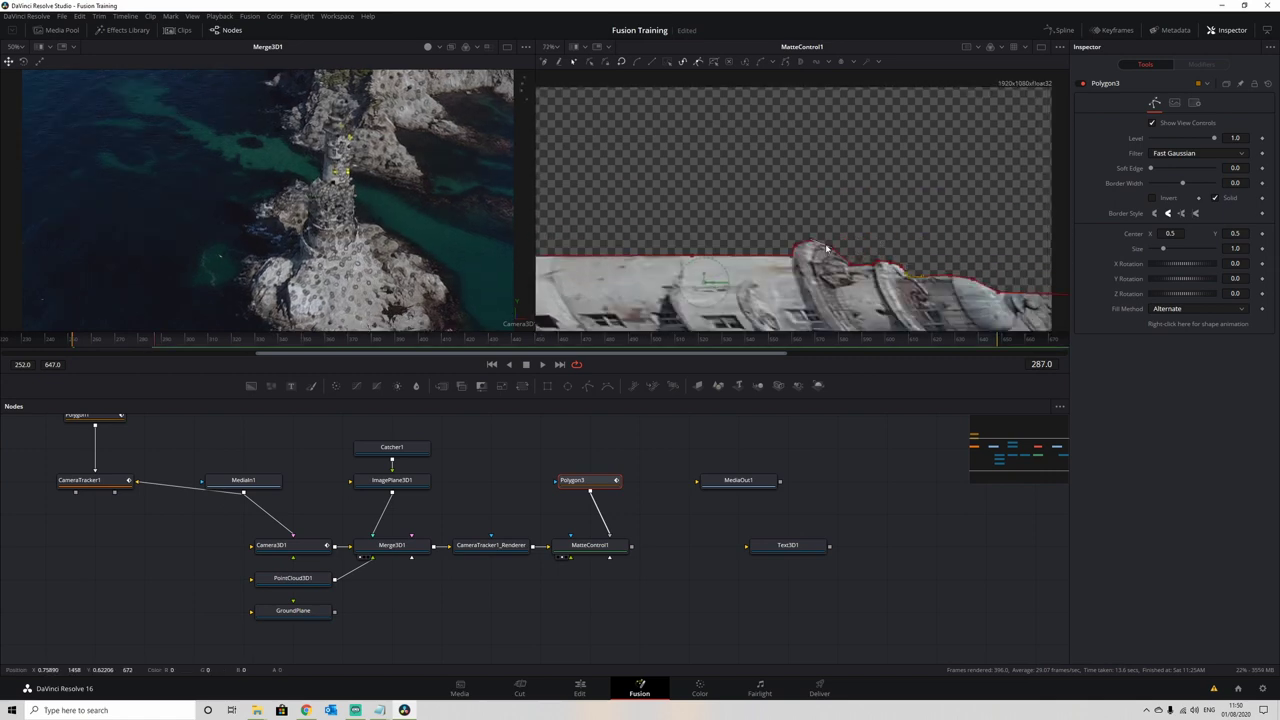
left_click_drag(757, 215, 860, 262)
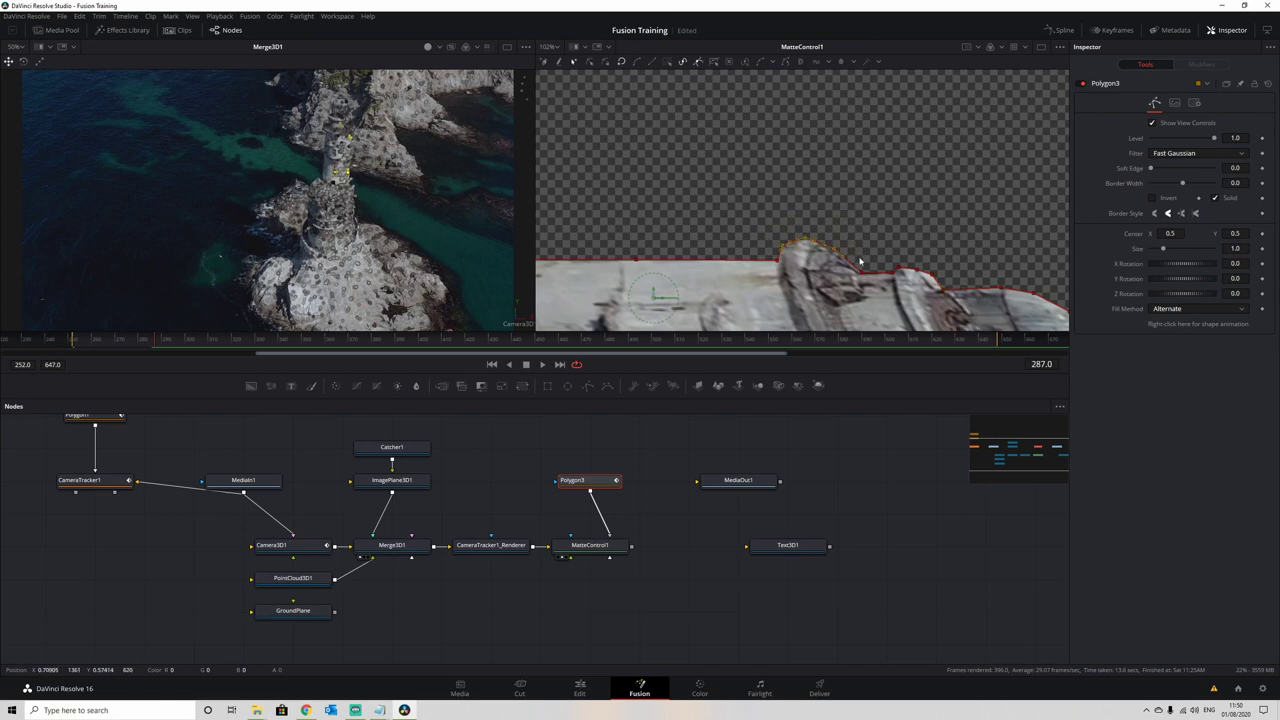
scroll(845, 247, "up", 2)
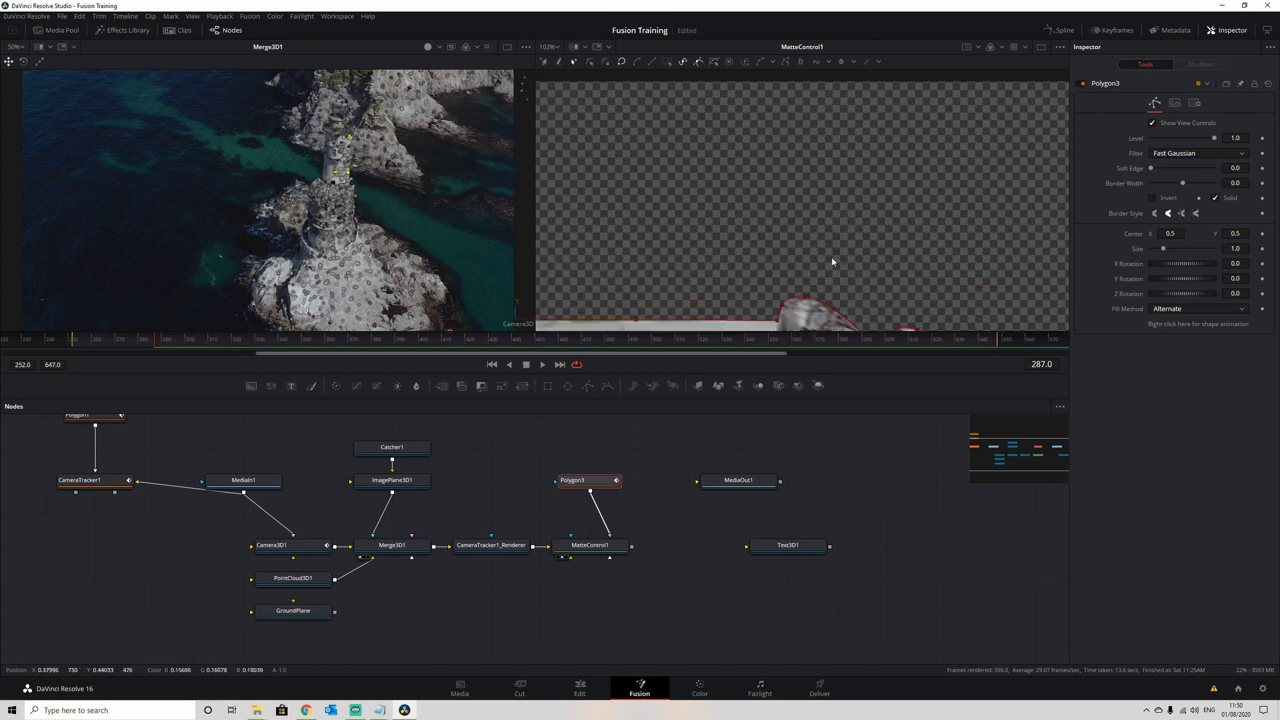
left_click_drag(834, 239, 842, 242)
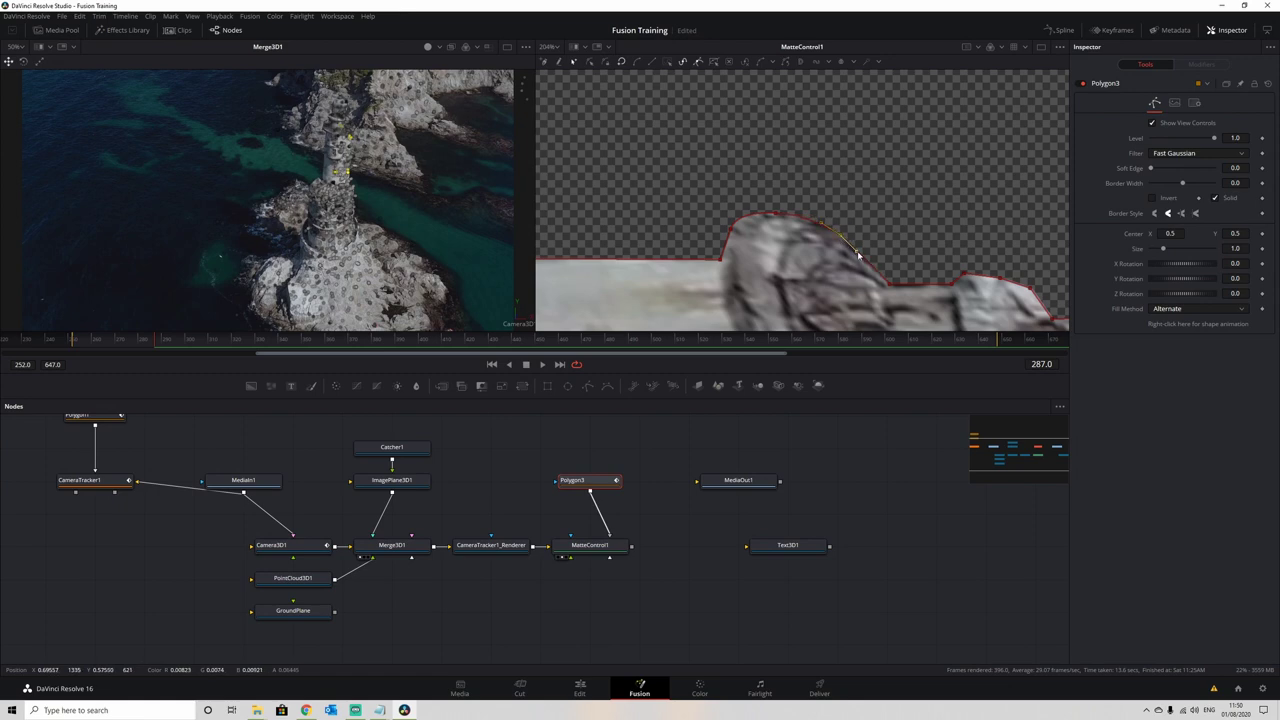
mouse_move(782, 211)
left_mouse_down()
mouse_move(784, 172)
mouse_move(788, 213)
left_mouse_up()
scroll(663, 234, "down", 3)
left_click_drag(663, 234, 763, 154)
scroll(645, 180, "down", 3)
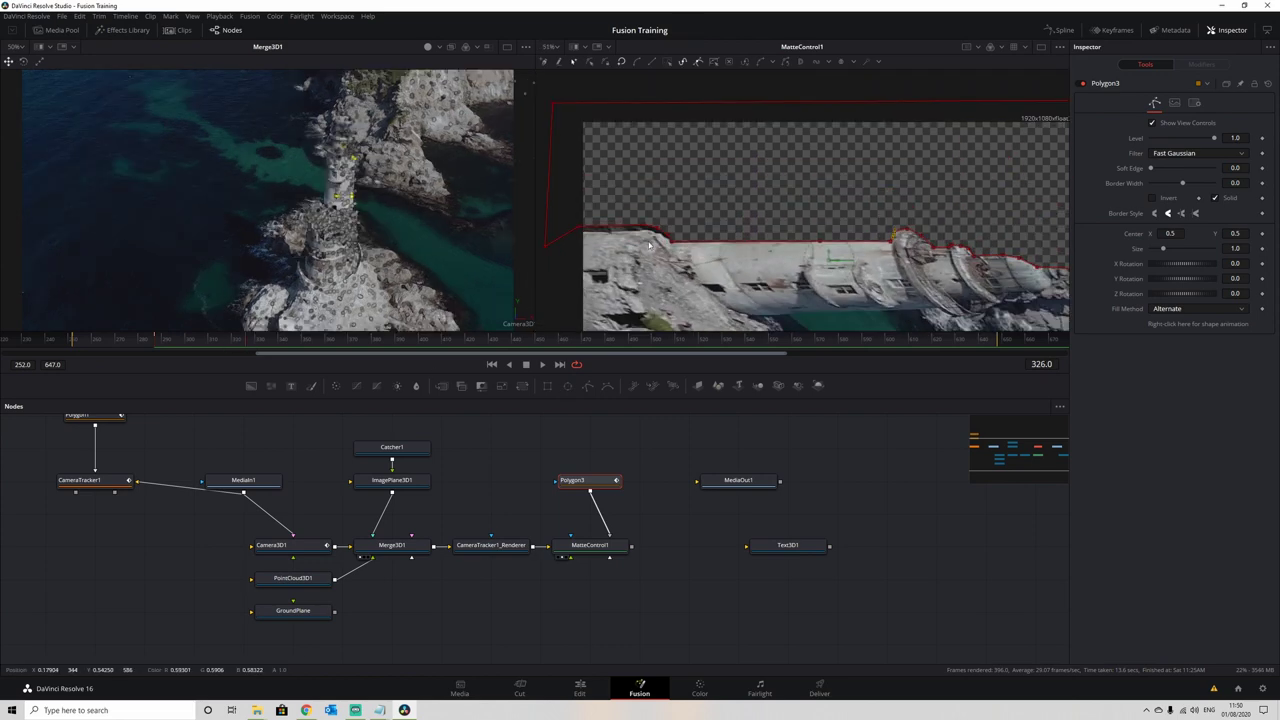
At frame 326, reshape Polygon3 along the tower wall, gallery and lantern so it follows their upper edge.
scroll(655, 229, "up", 2)
scroll(637, 224, "up", 5)
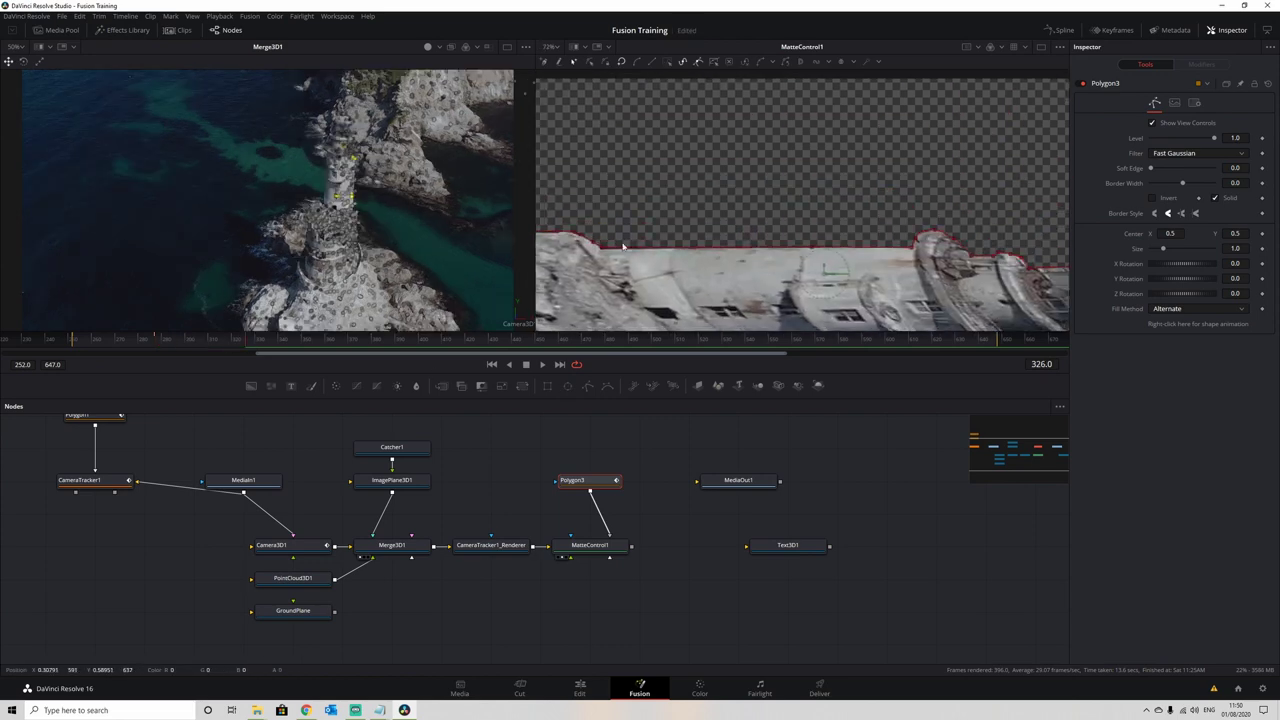
left_click_drag(827, 243, 829, 254)
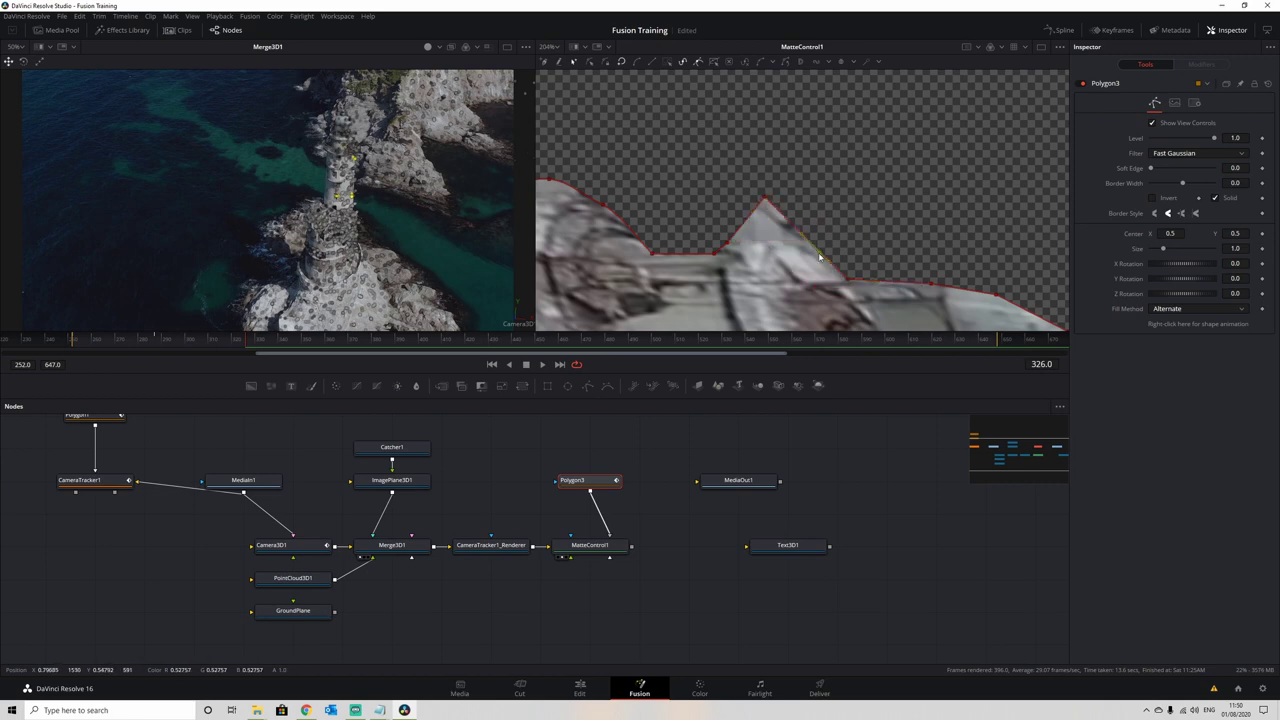
left_click_drag(765, 198, 768, 238)
left_click_drag(849, 263, 943, 288)
left_click_drag(746, 276, 778, 264)
left_click_drag(778, 264, 878, 276)
left_click_drag(634, 251, 630, 262)
At frame 390, move the Polygon3 points from the gallery to the dome tip onto the tower's upper edge.
scroll(640, 262, "down", 4)
left_click_drag(950, 246, 880, 213)
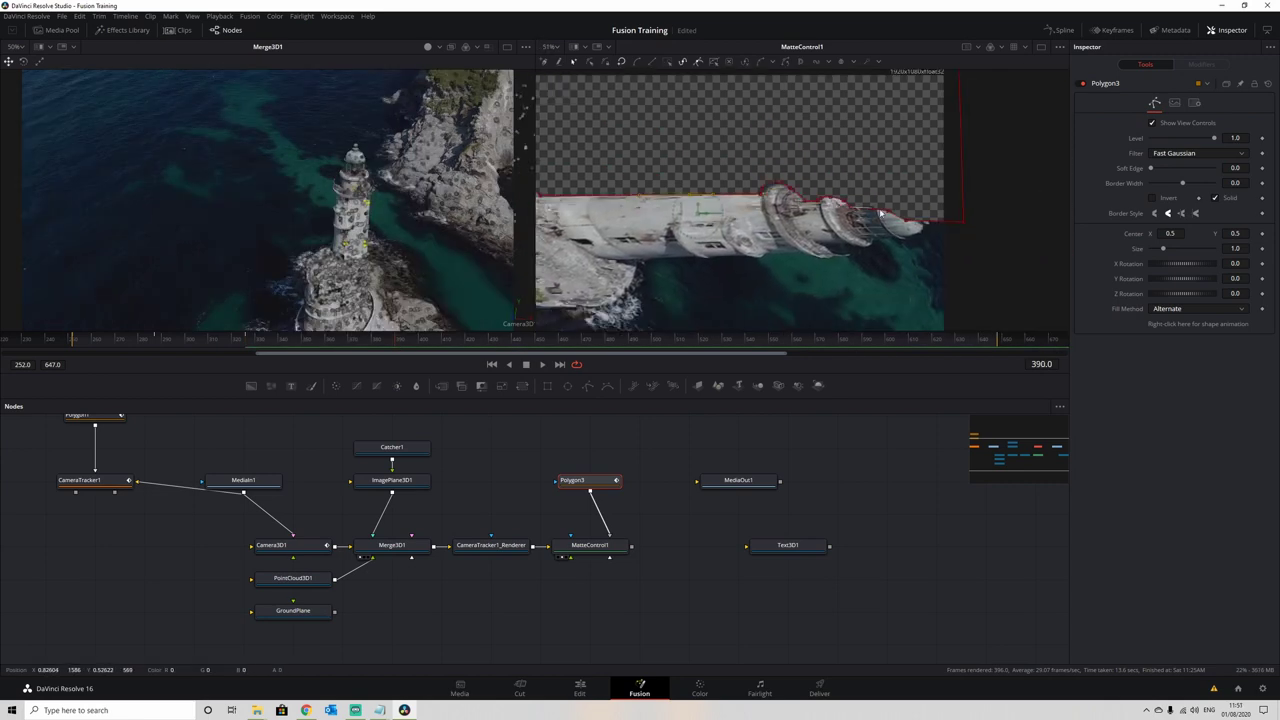
scroll(880, 213, "up", 4)
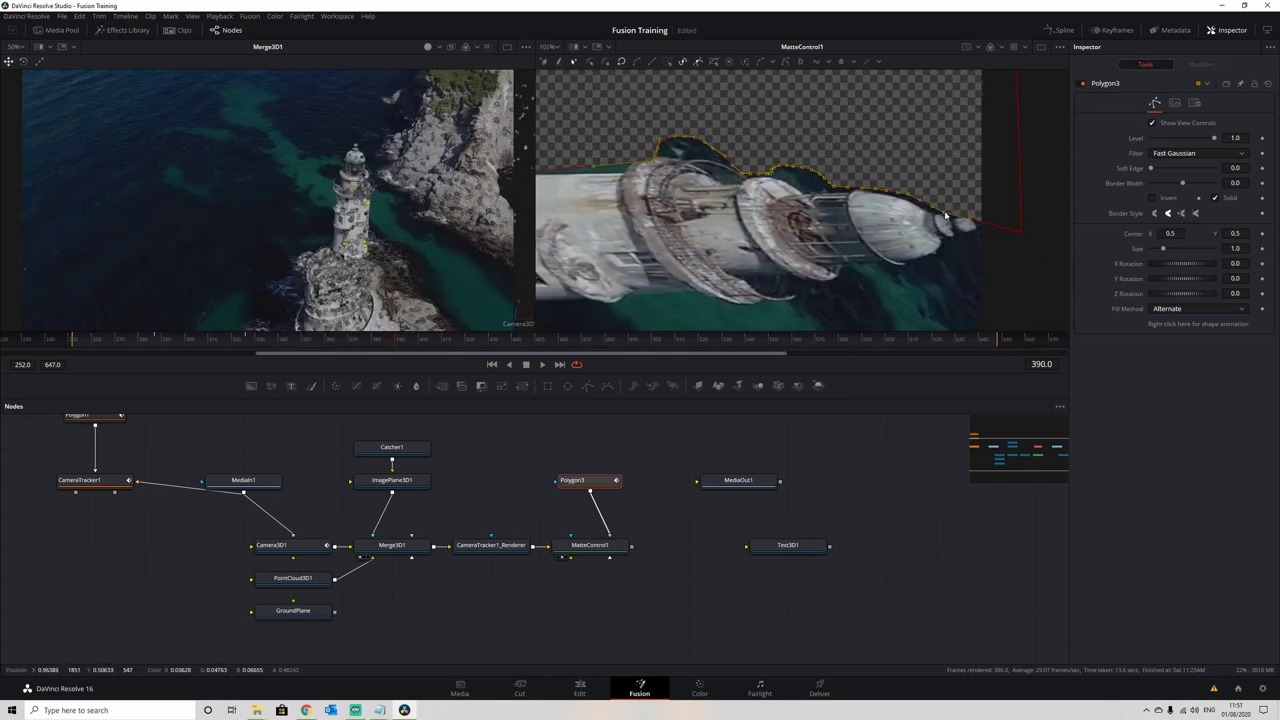
left_click_drag(831, 251, 834, 262)
left_click_drag(641, 206, 724, 255)
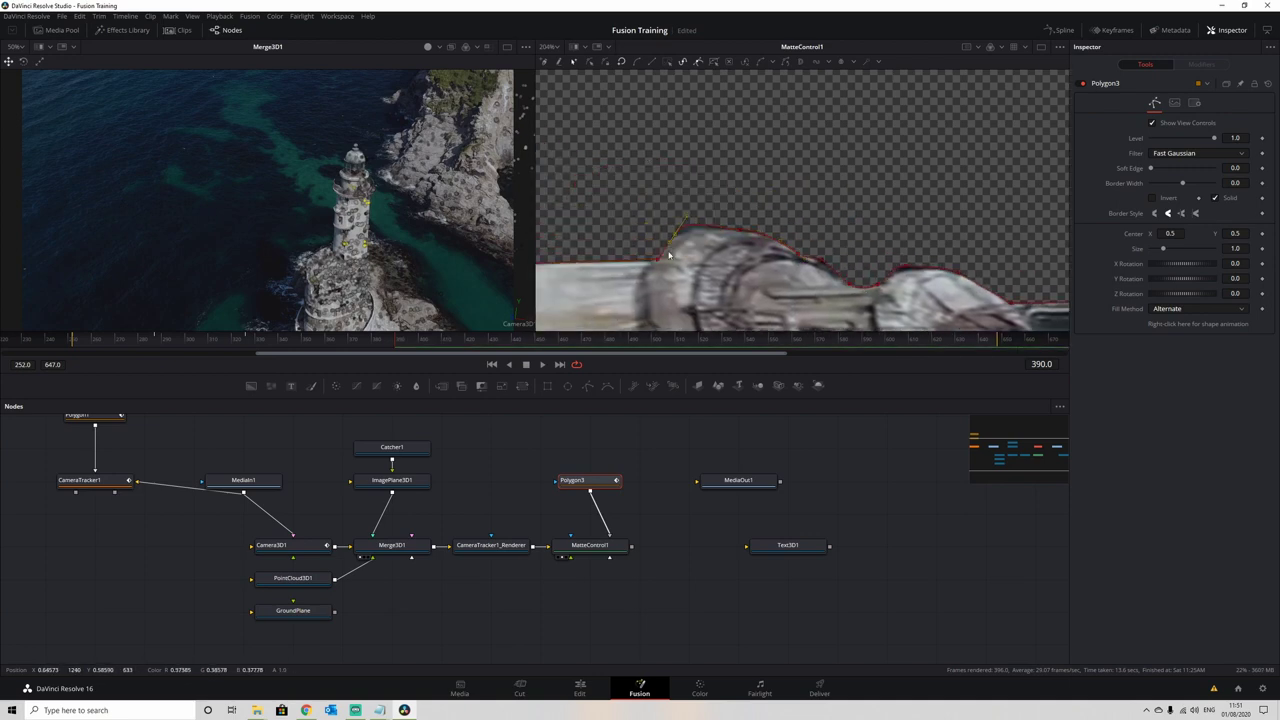
scroll(889, 271, "up", 4)
scroll(820, 251, "down", 5)
left_click_drag(820, 251, 781, 257)
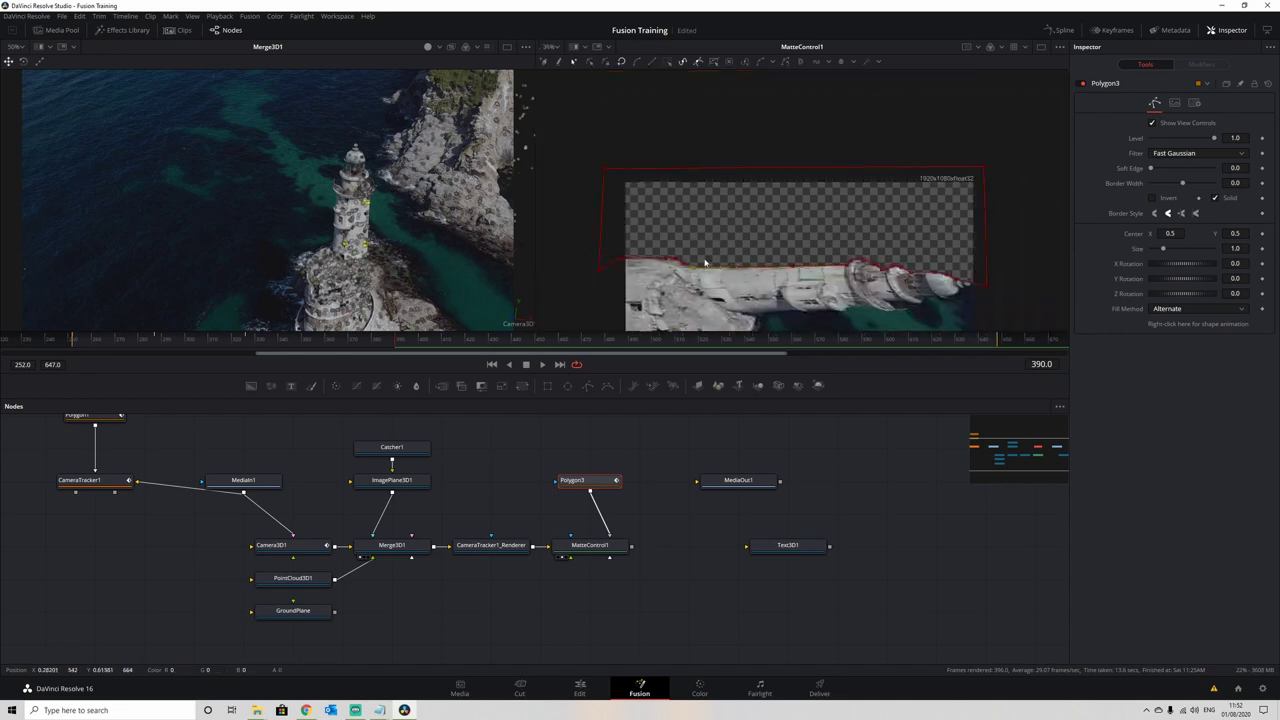
At frame 432, select the Polygon3 points from gallery to dome and fit them and the wall points to the tower's upper edge.
left_click(496, 342)
scroll(854, 237, "up", 2)
left_click_drag(854, 237, 557, 190)
left_click_drag(555, 190, 782, 302)
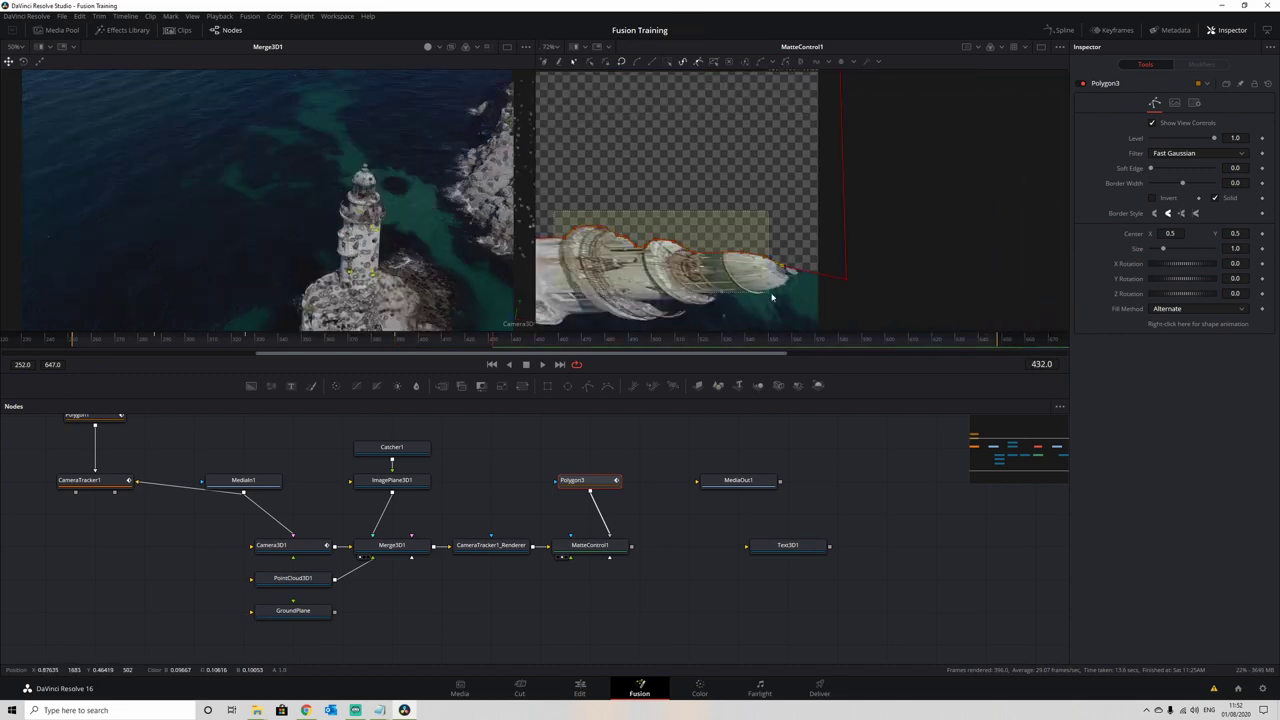
scroll(740, 255, "up", 4)
left_click_drag(731, 243, 887, 282)
left_click_drag(790, 266, 804, 281)
left_click_drag(746, 236, 753, 253)
left_click_drag(689, 229, 882, 285)
left_click_drag(748, 255, 805, 297)
left_click_drag(704, 229, 618, 285)
left_click_drag(614, 262, 596, 289)
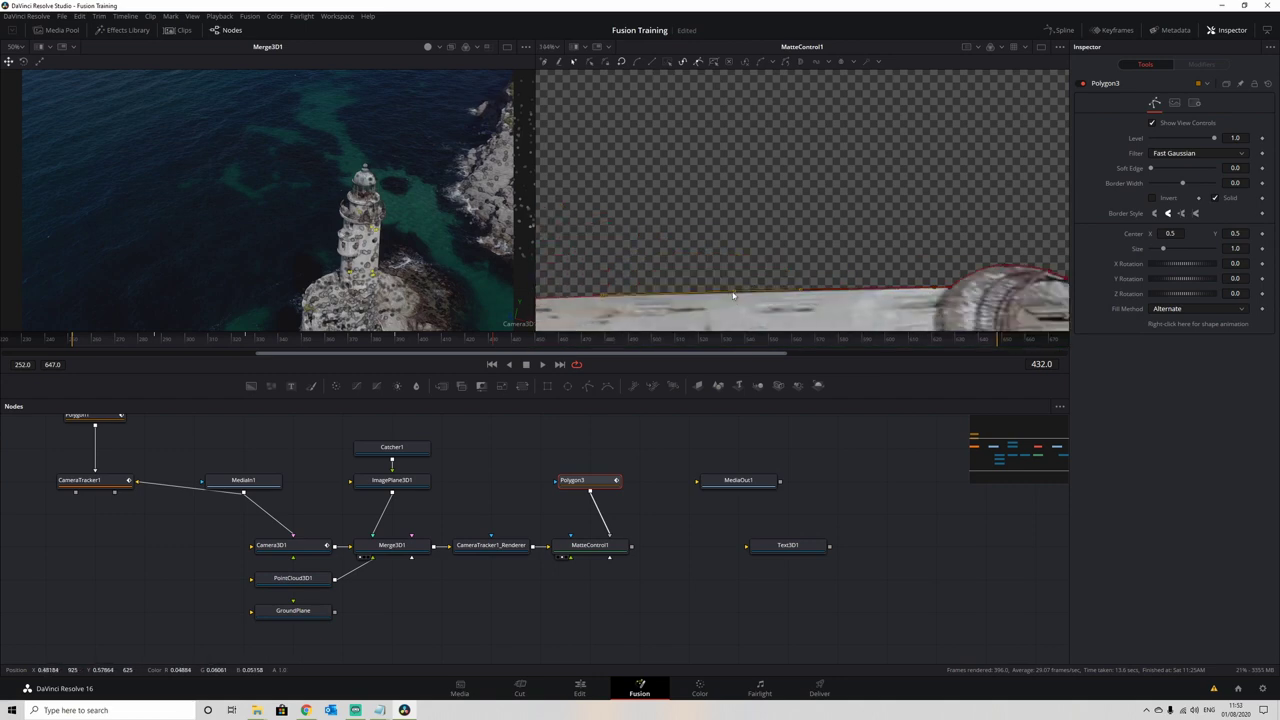
At frame 474, refit the Polygon3 points along the tower wall, gallery and dome, and deselect the polygon node.
scroll(596, 289, "down", 5)
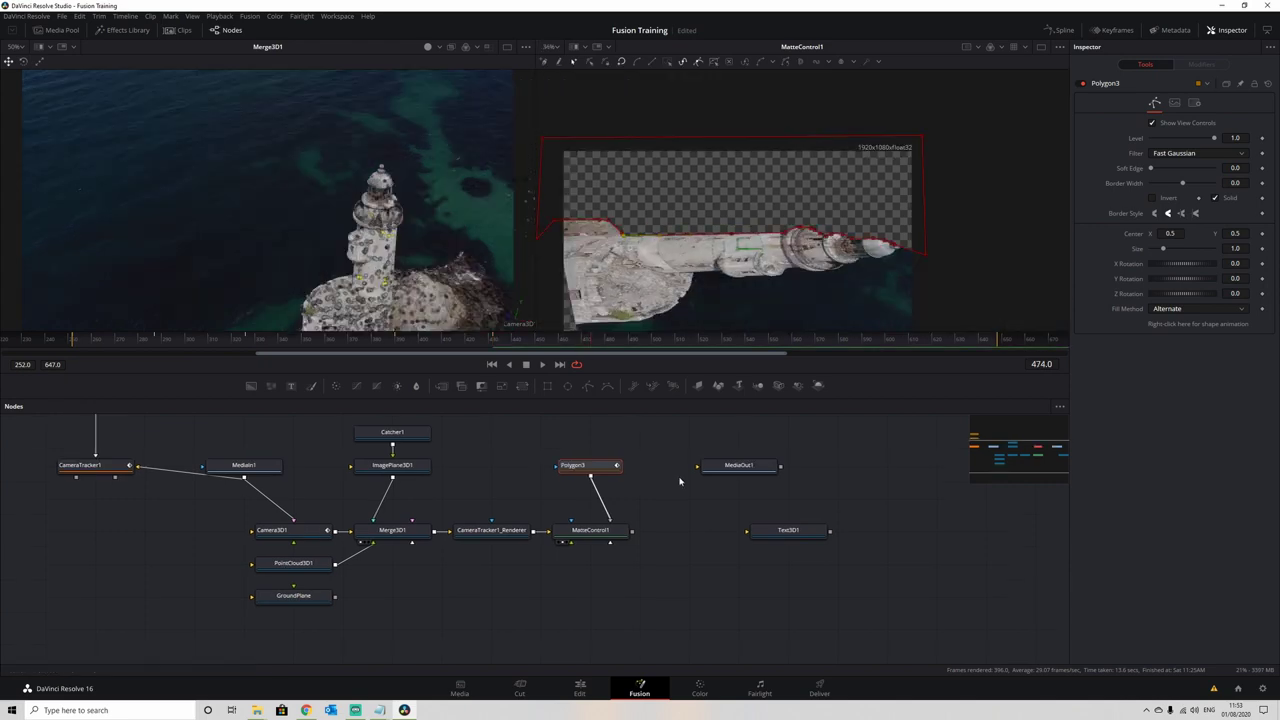
left_click_drag(679, 481, 644, 472)
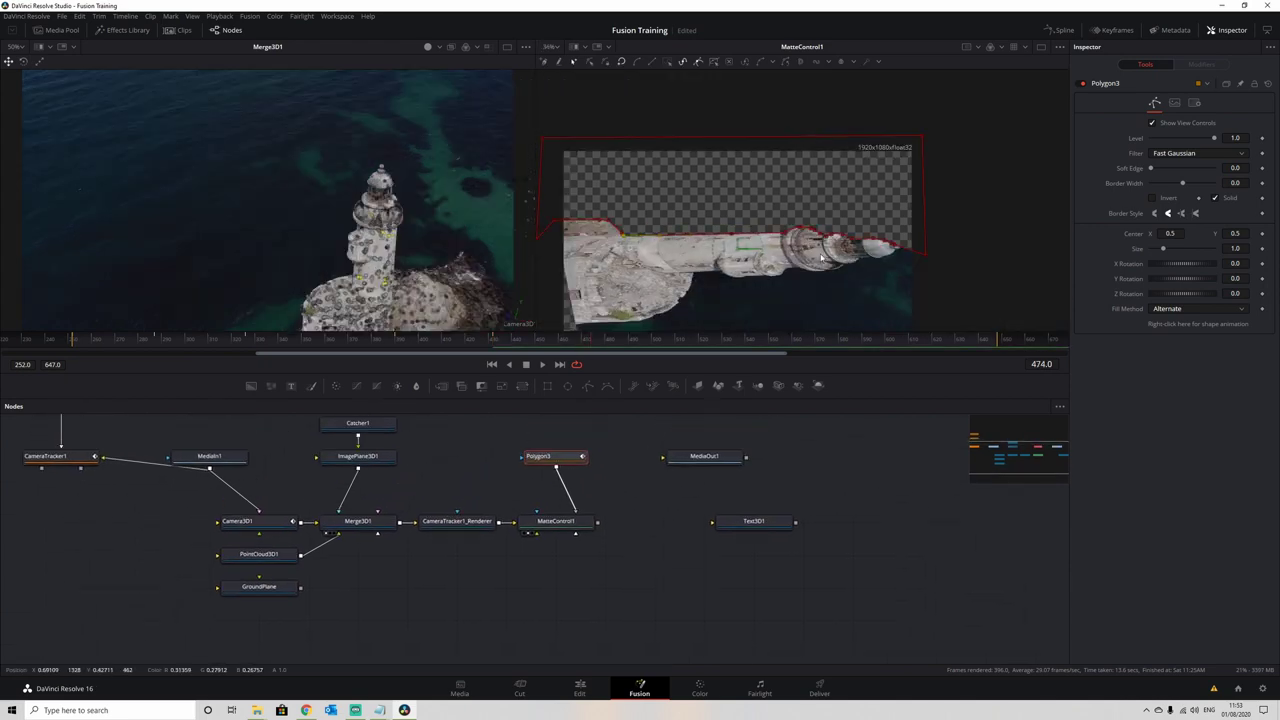
scroll(857, 214, "up", 5)
left_click_drag(950, 278, 940, 266)
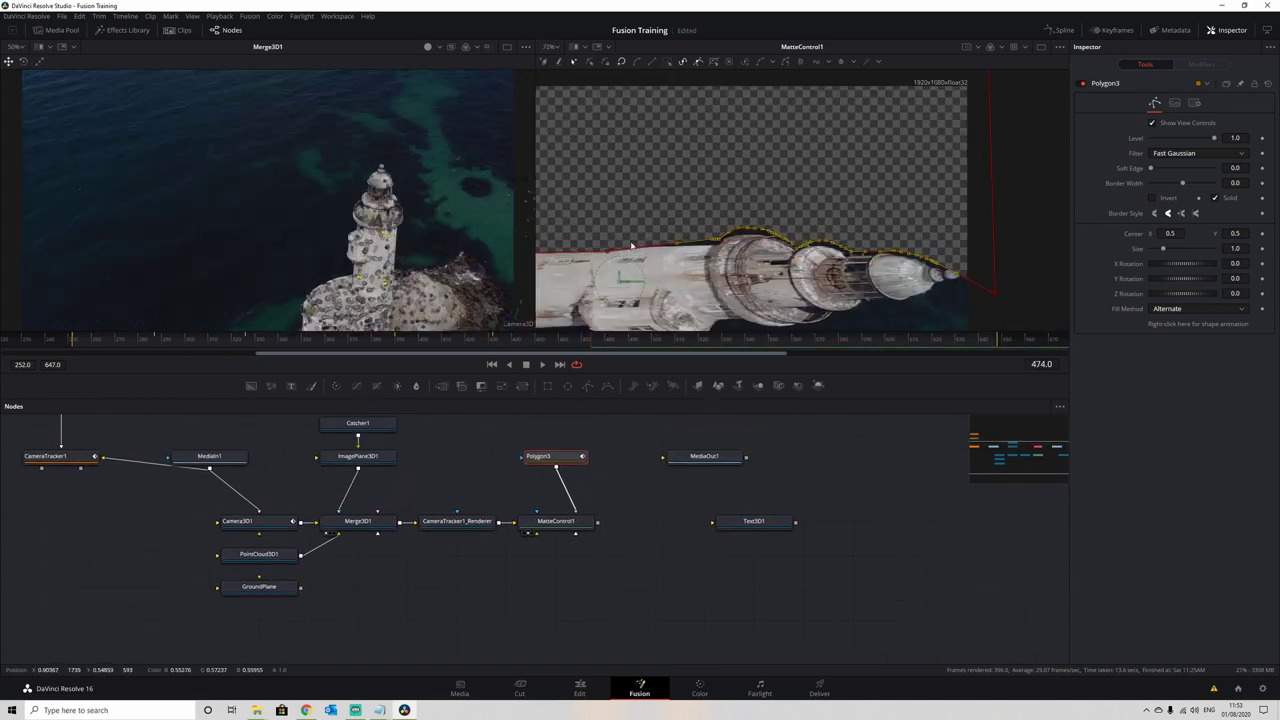
scroll(631, 245, "up", 2)
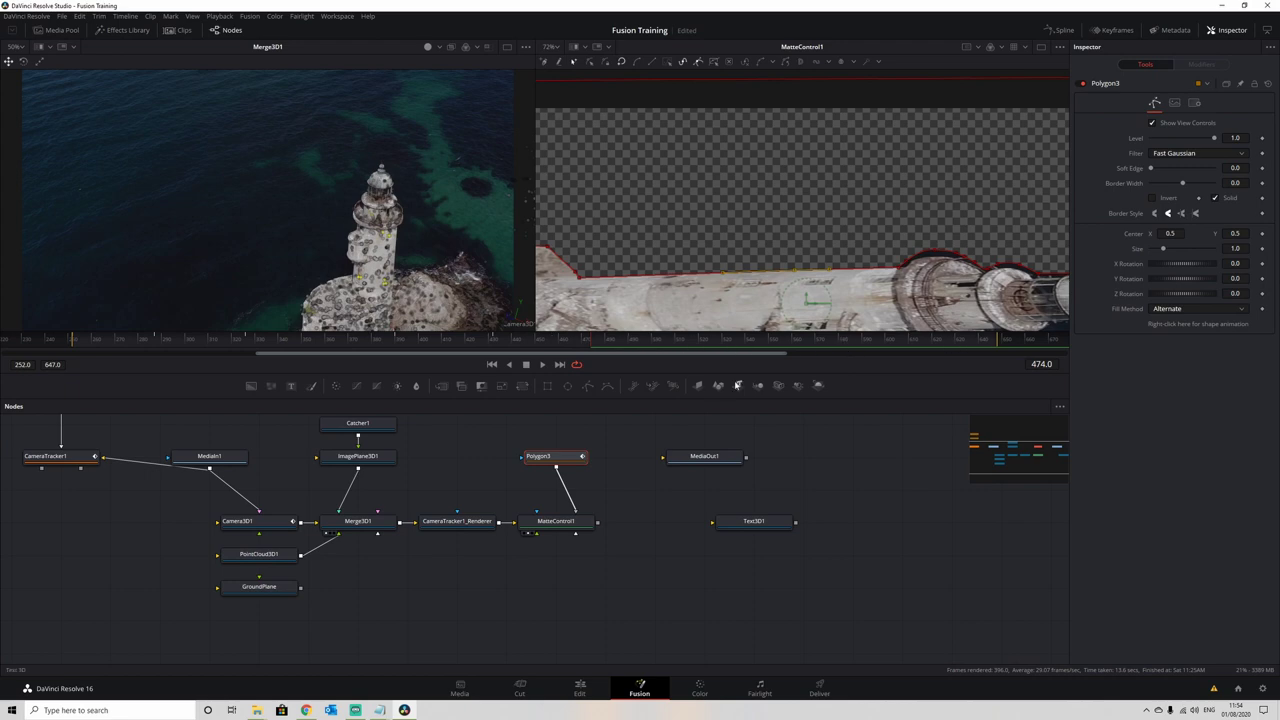
left_click_drag(739, 245, 813, 199)
scroll(812, 199, "down", 2)
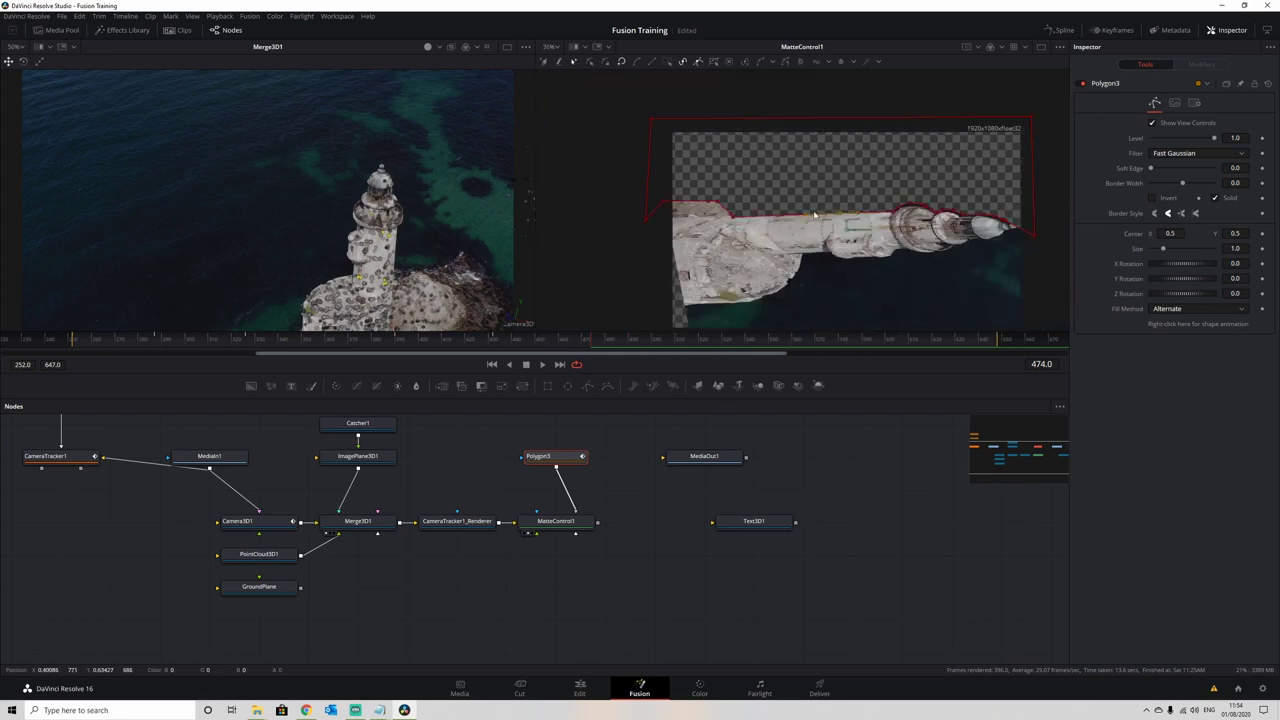
left_click(872, 461)
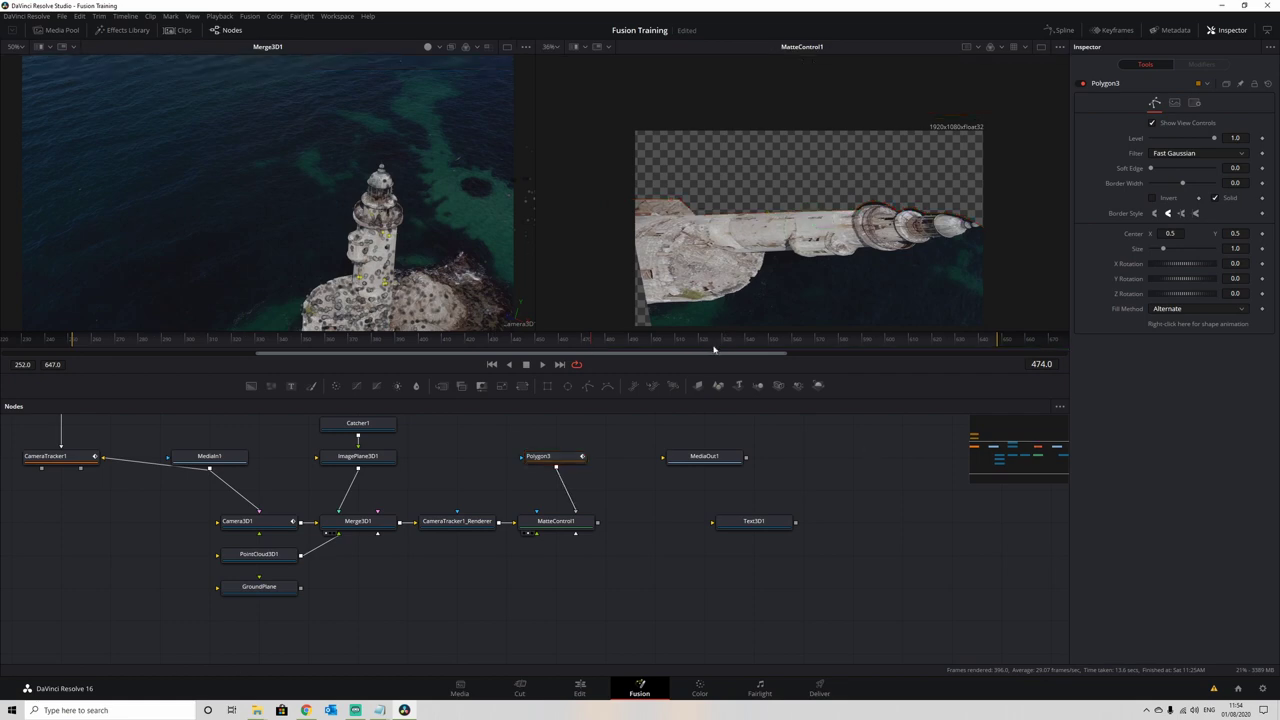
Copy ImagePlane3D1 and paste it as an instance directly below MatteControl1.
mouse_move(634, 519)
left_mouse_down()
mouse_move(651, 542)
mouse_move(643, 509)
mouse_move(600, 497)
mouse_move(625, 500)
left_mouse_up()
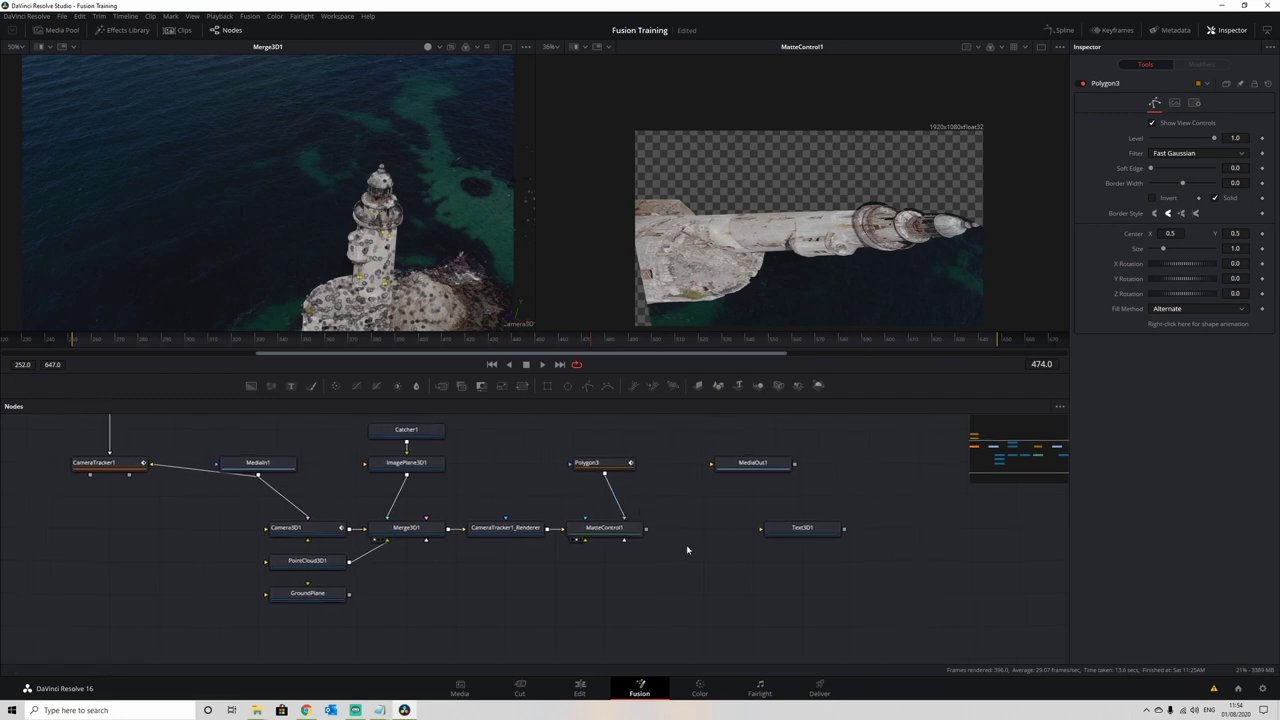
left_click_drag(690, 547, 689, 531)
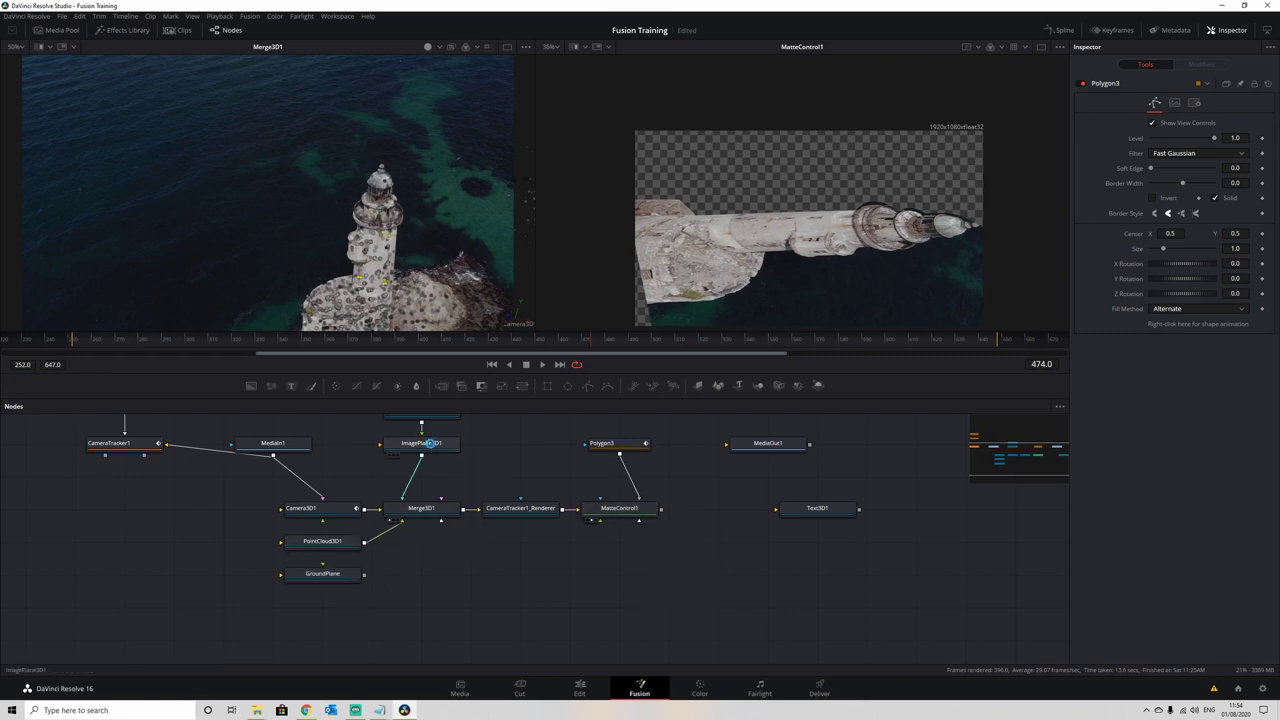
left_click(429, 443)
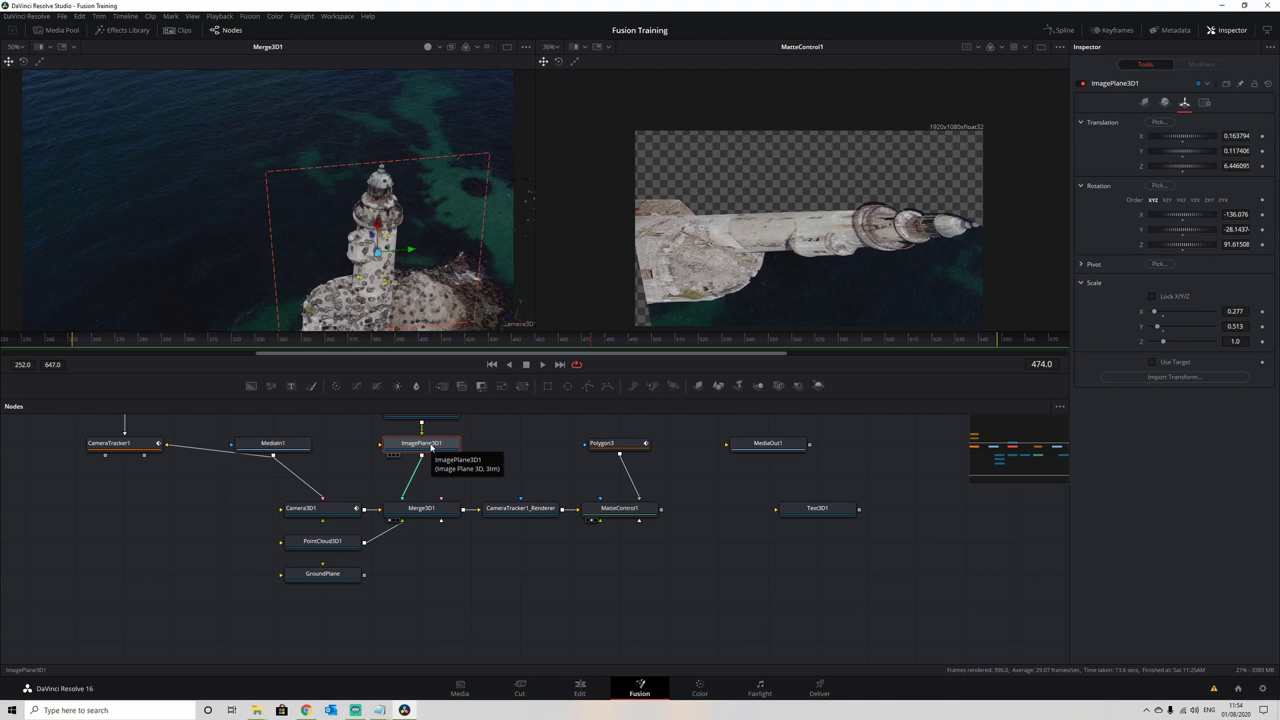
right_click(620, 562)
left_click(673, 560)
right_click(610, 560)
left_click(649, 551)
mouse_move(625, 543)
left_mouse_down()
mouse_move(628, 575)
mouse_move(624, 539)
left_mouse_up()
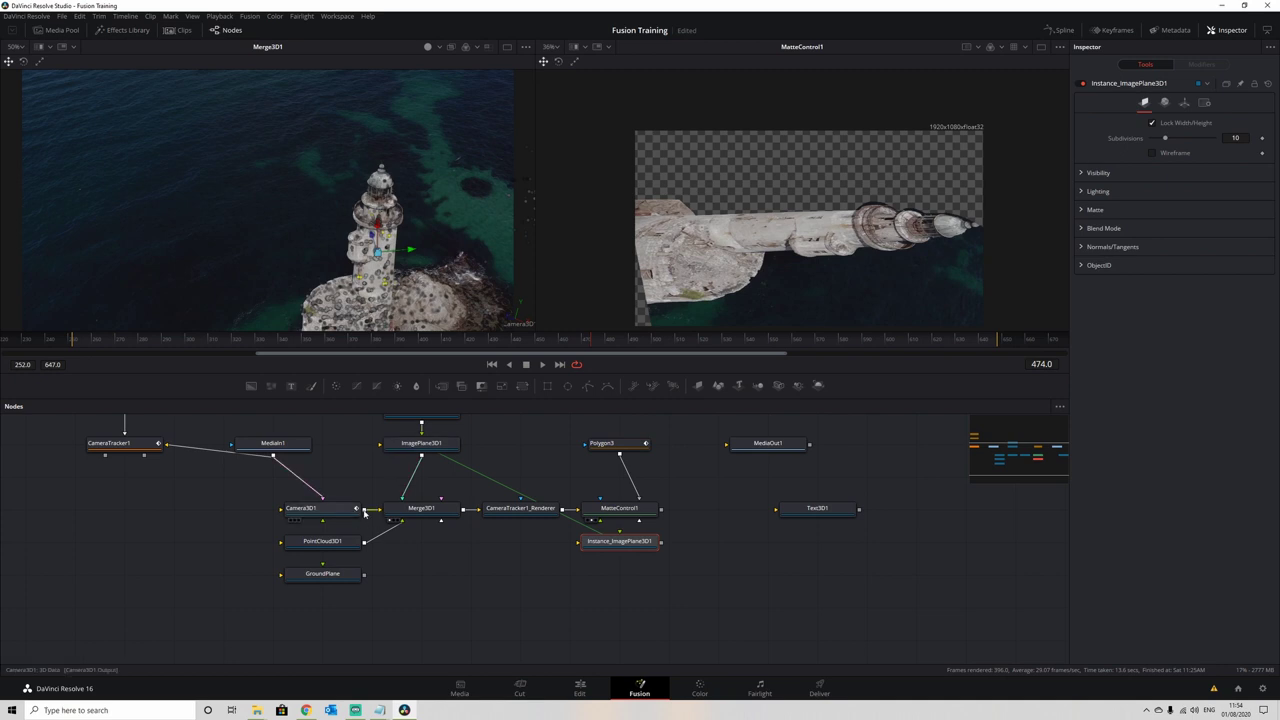
Combine Camera3D1, the instanced image plane and Text3D1 in a new Merge3D2 and show it in the first viewer.
left_click_drag(364, 511, 630, 581)
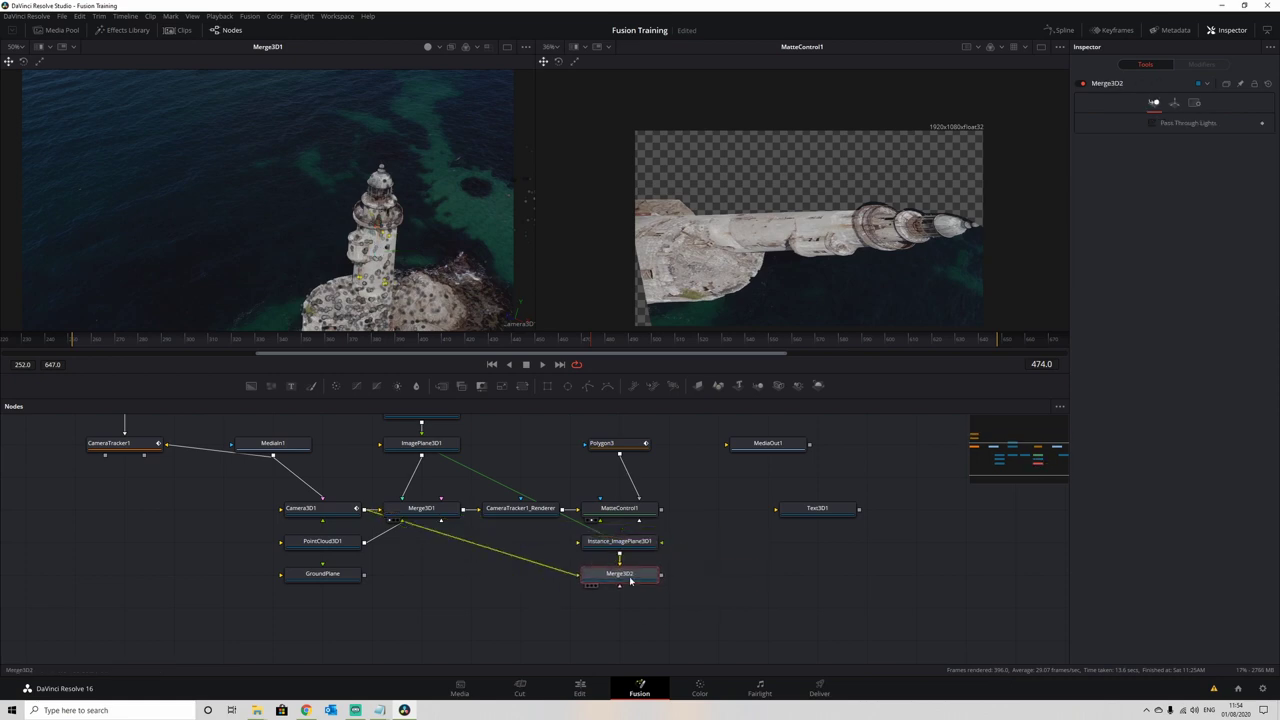
left_click_drag(859, 508, 632, 576)
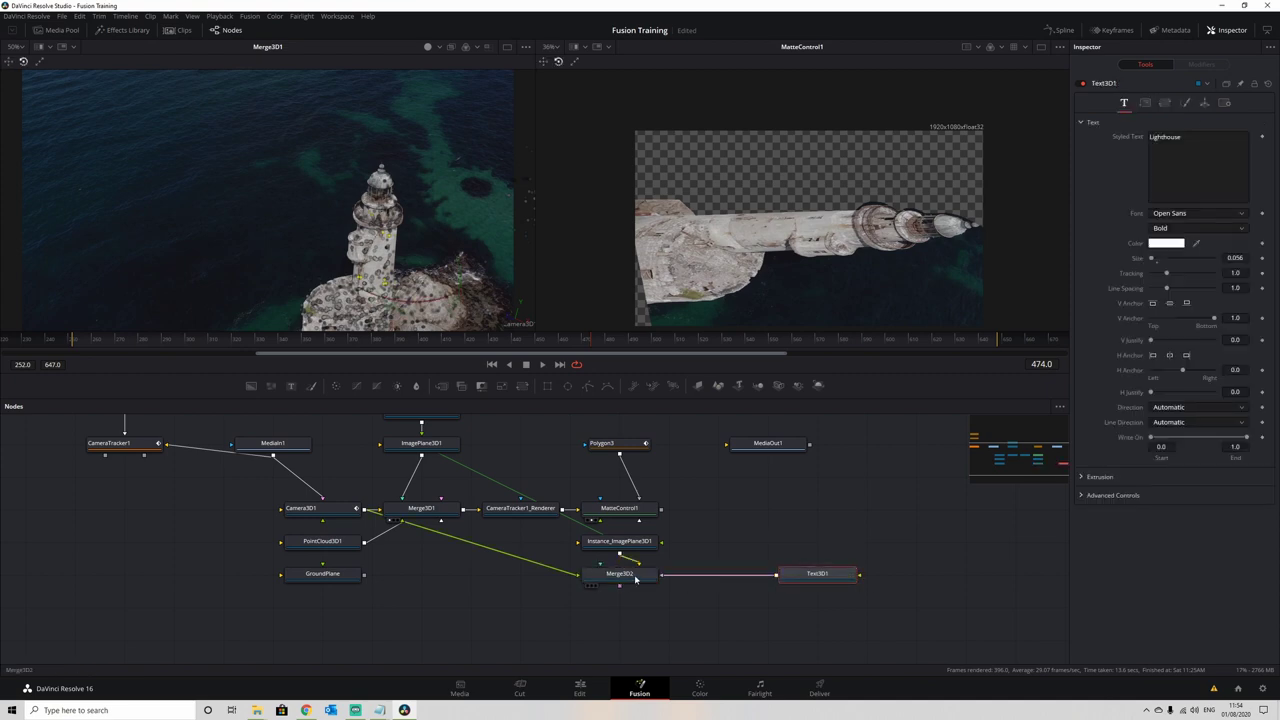
left_click_drag(374, 274, 374, 285)
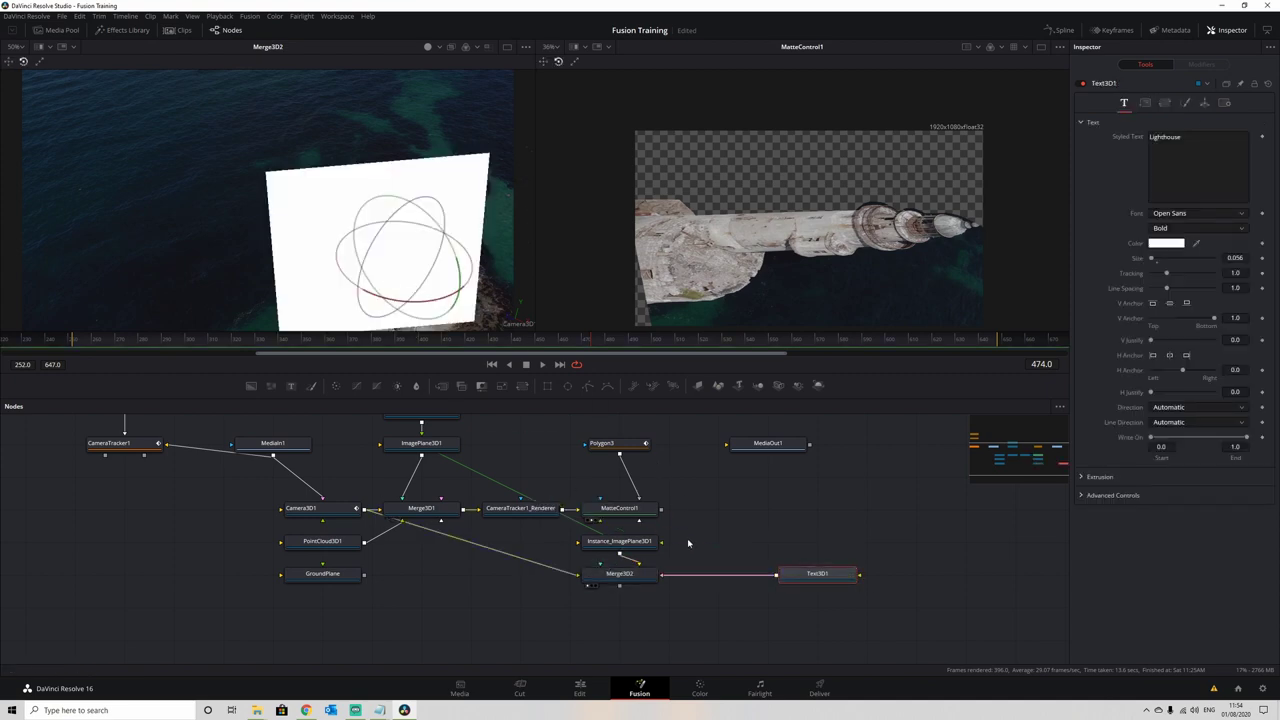
Connect MatteControl1's output to Instance_ImagePlane3D1 so the masked tower textures the plane.
left_click_drag(712, 556, 729, 526)
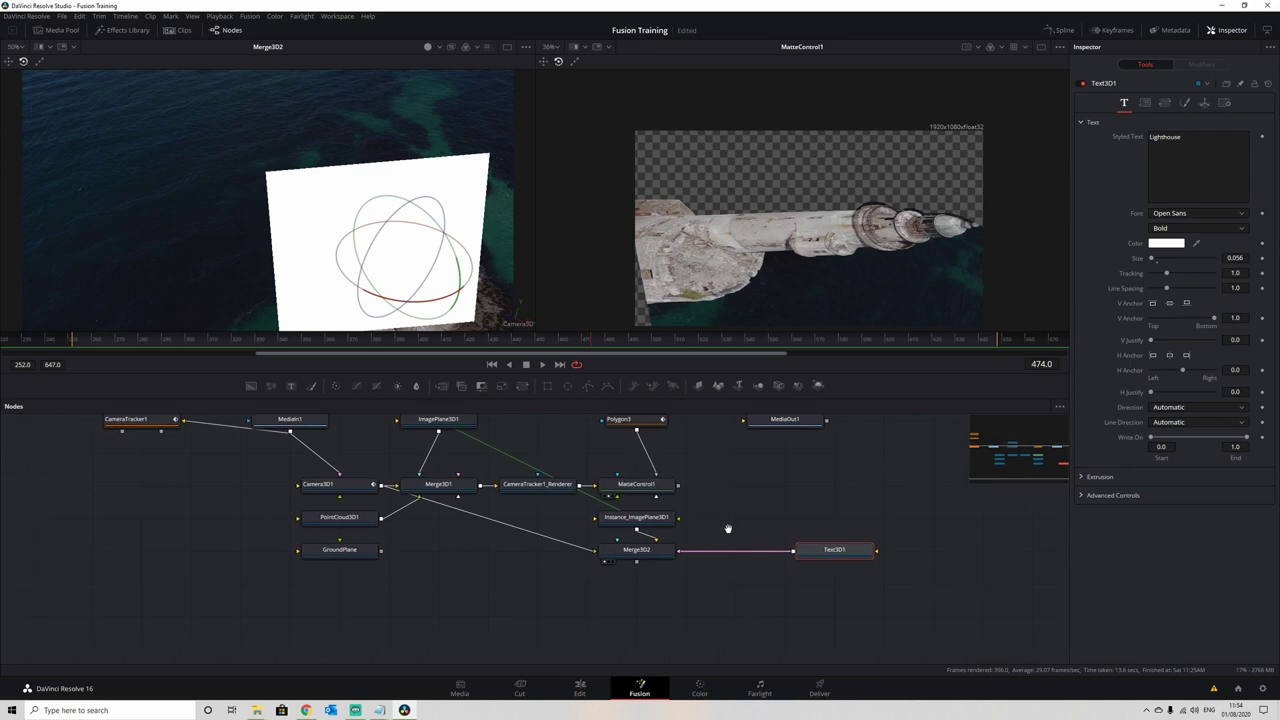
left_click(643, 520)
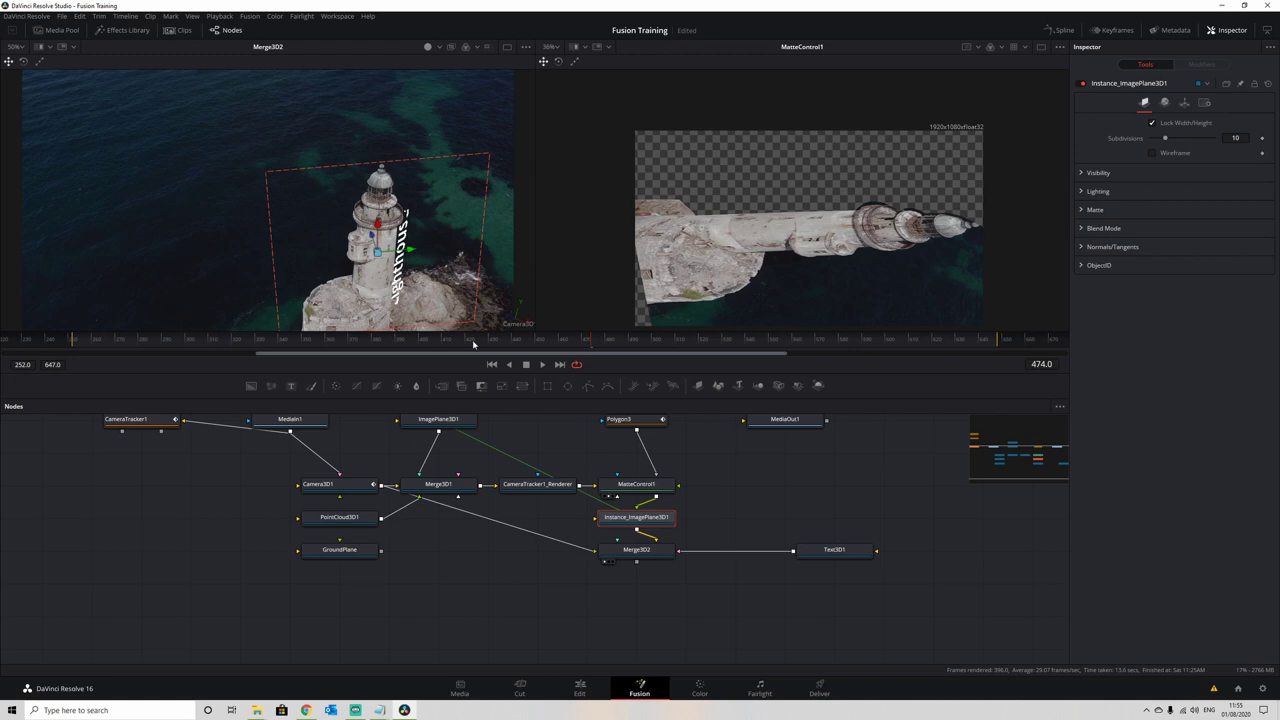
Add a Renderer3D node after Merge3D2 and show its render in the first viewer.
left_click_drag(468, 278, 483, 247)
right_click(525, 331)
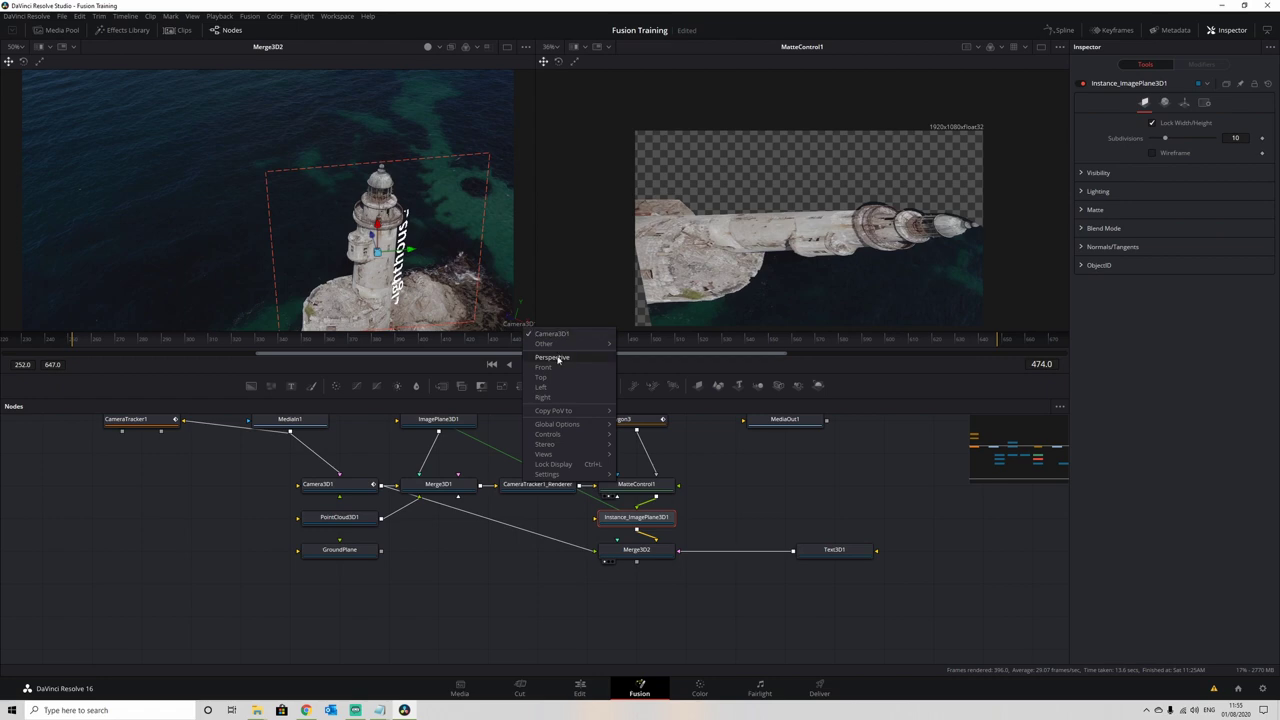
left_click(707, 583)
left_click_drag(707, 583, 693, 505)
left_click(628, 488)
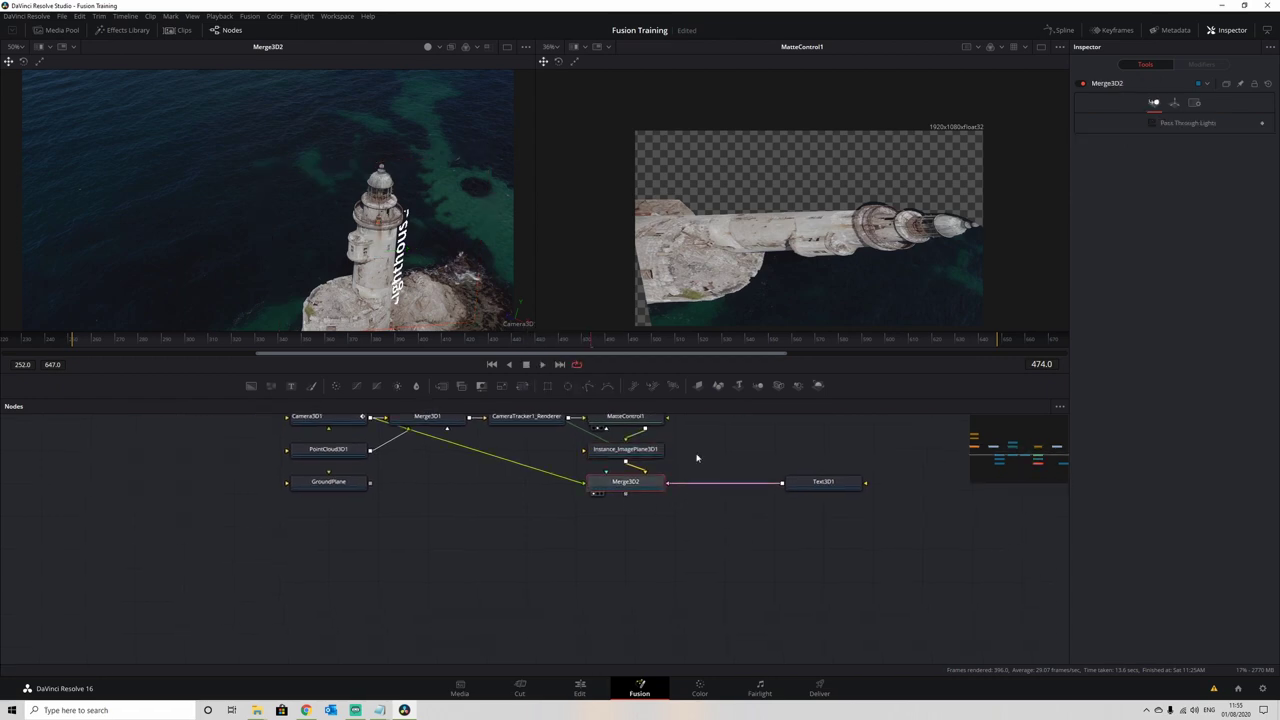
left_click(820, 386)
left_click_drag(700, 490, 644, 522)
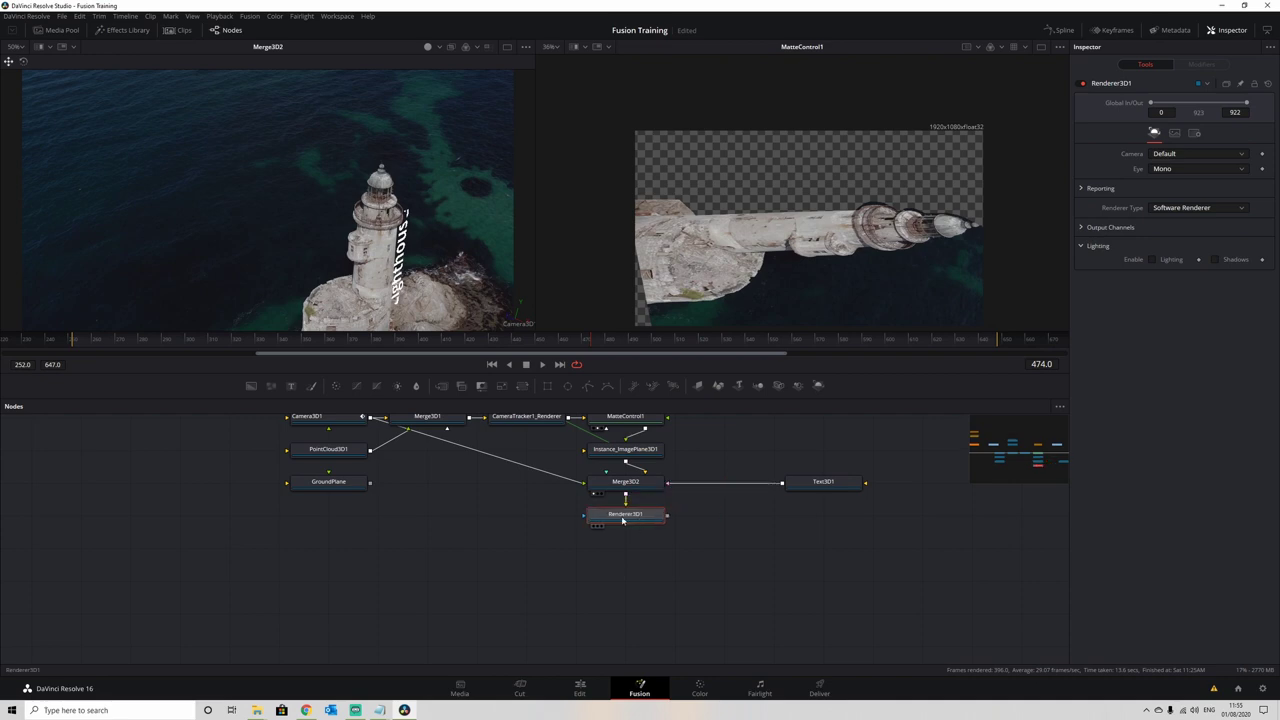
key("1")
At frame 505, refit the Polygon3 points along the dome, lantern room and gallery edges of the tower.
left_click(110, 338)
left_click_drag(104, 346, 640, 346)
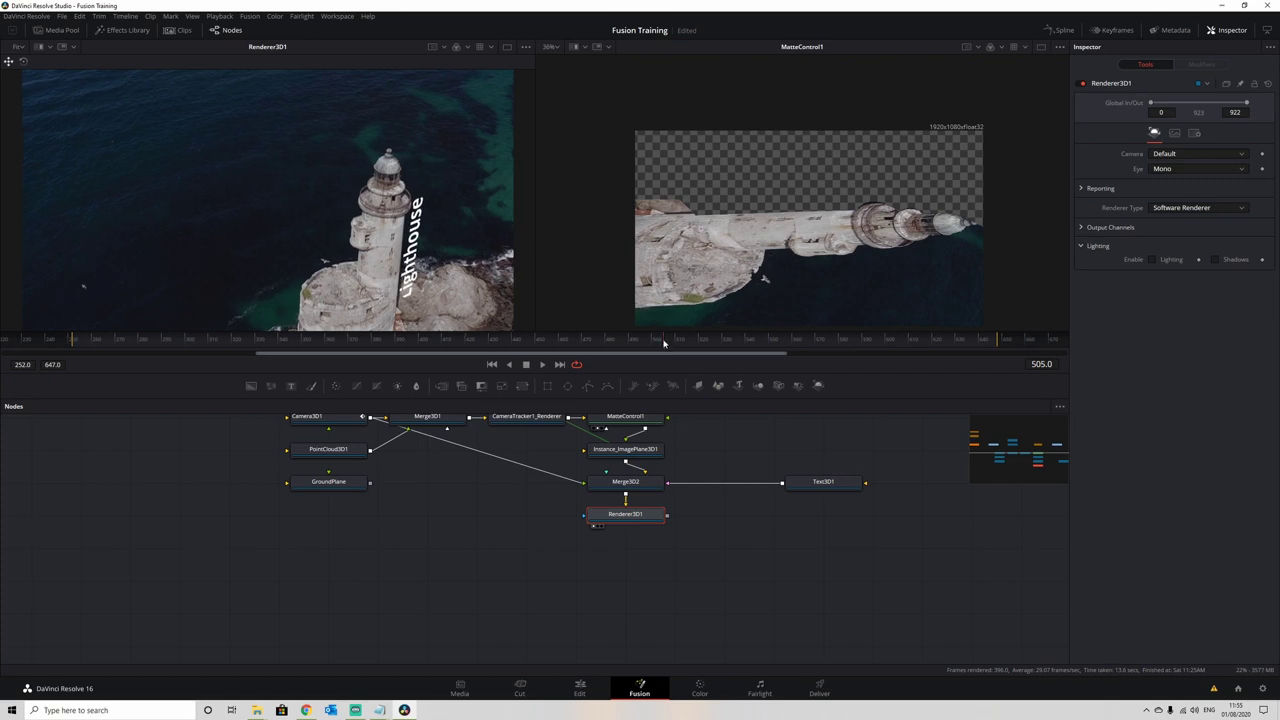
left_click_drag(732, 439, 709, 502)
left_click_drag(677, 454, 672, 466)
scroll(672, 467, "up", 1)
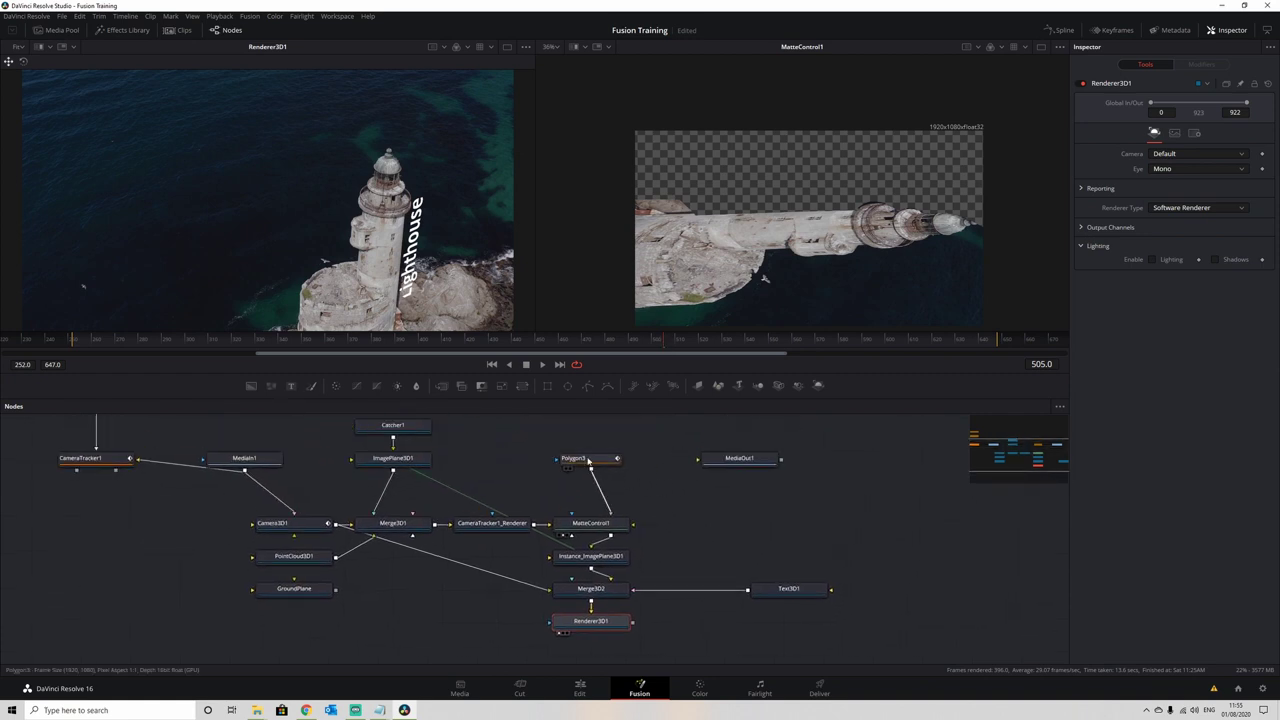
left_click(575, 458)
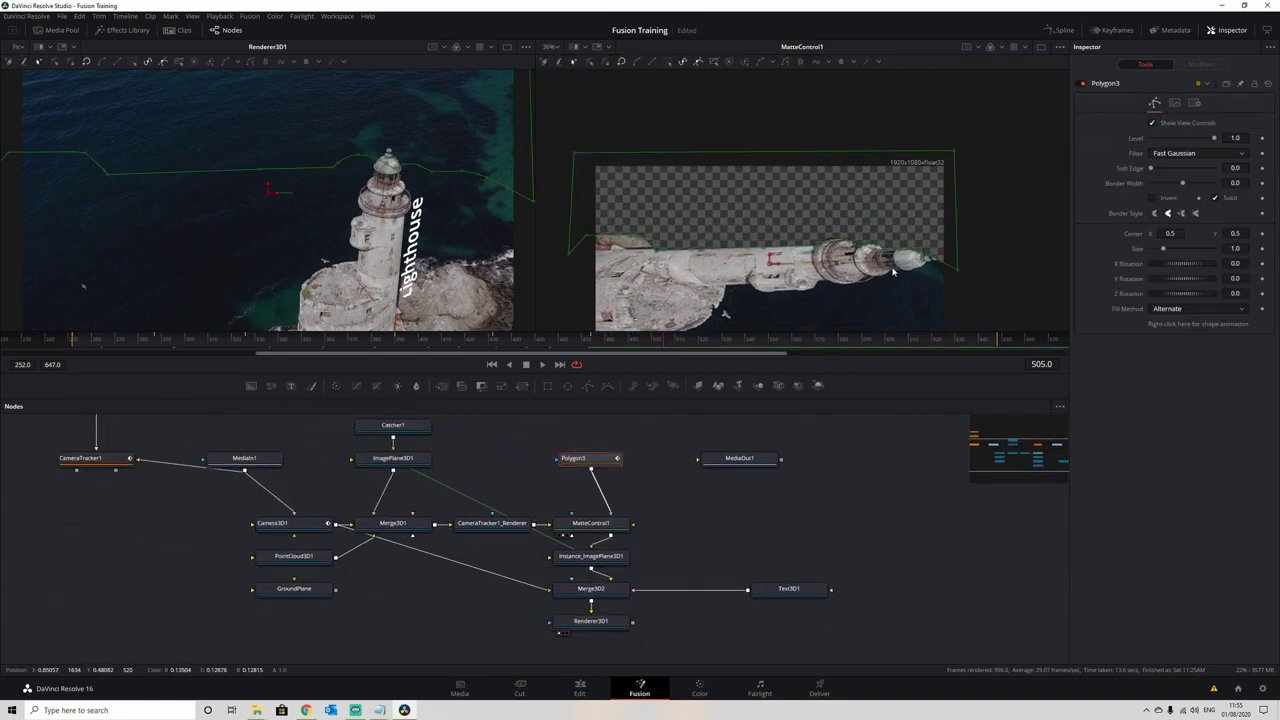
scroll(887, 264, "up", 5)
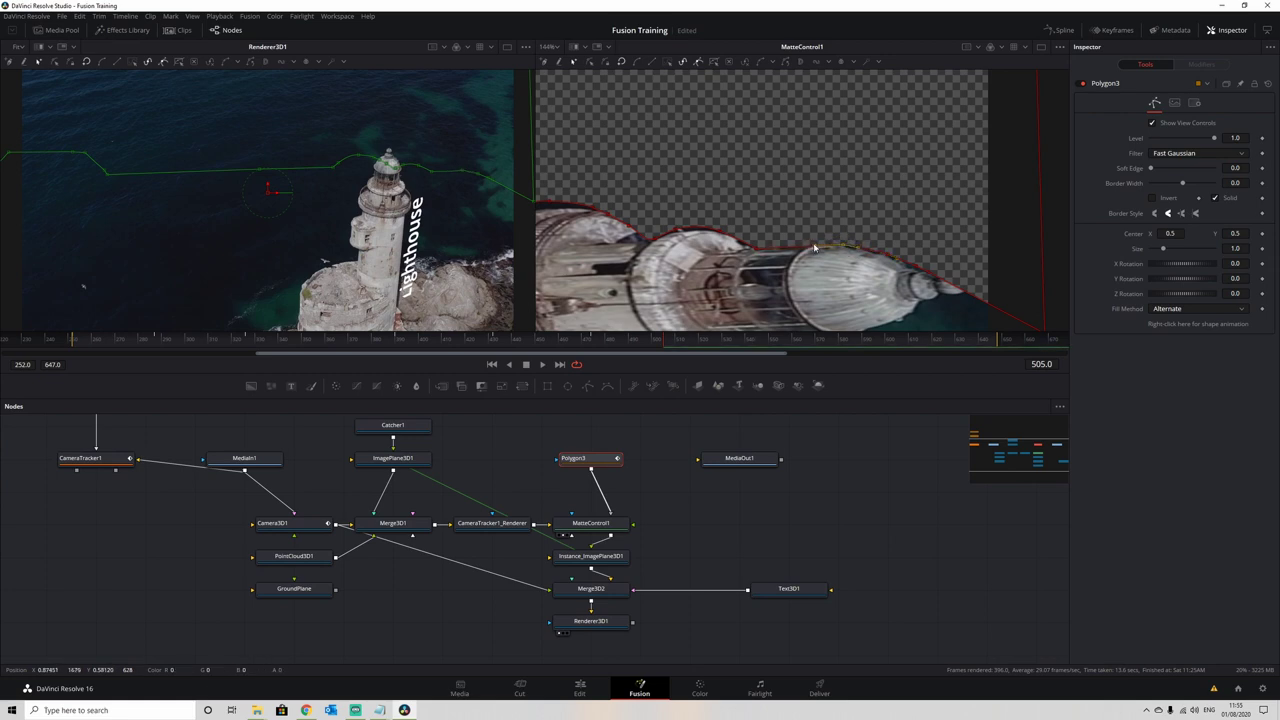
left_click_drag(726, 242, 779, 245)
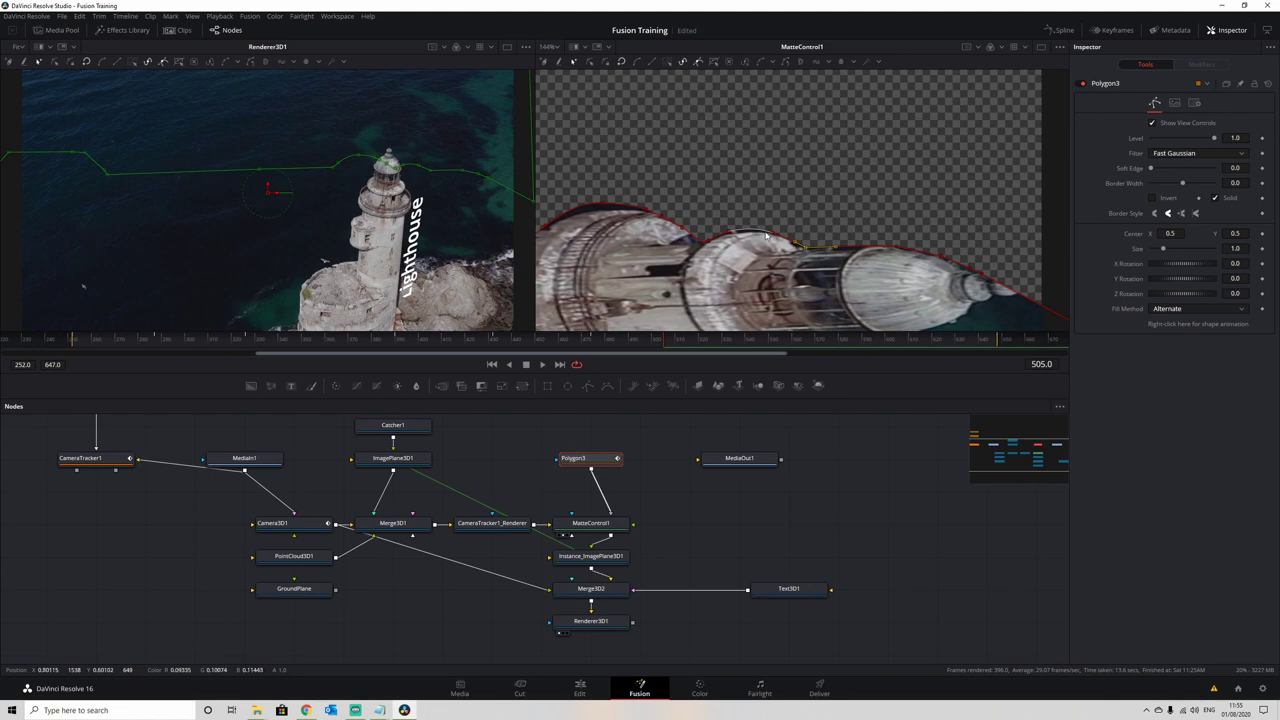
left_click_drag(659, 232, 737, 239)
scroll(663, 231, "up", 2)
scroll(663, 231, "down", 2)
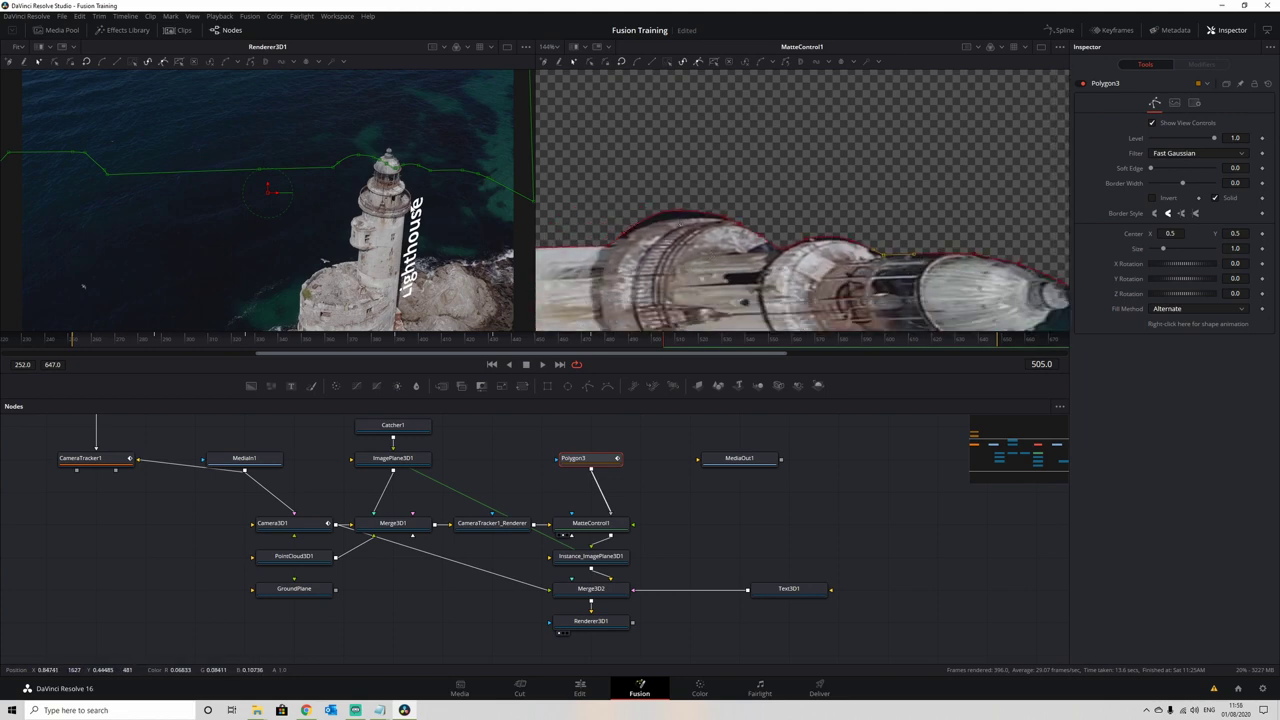
scroll(416, 207, "up", 4)
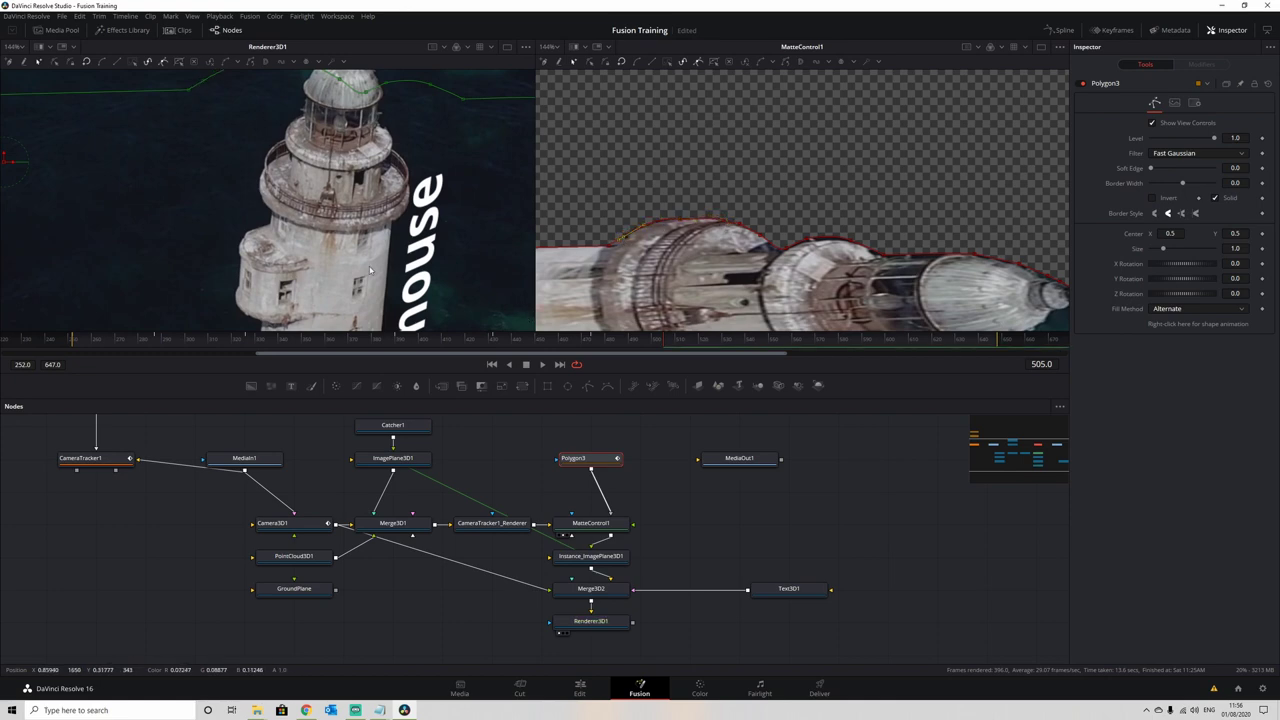
At frame 496, flatten the Polygon3 outline over the rock at the tower's base so it continues the wall line beyond the image edge.
scroll(370, 270, "down", 5)
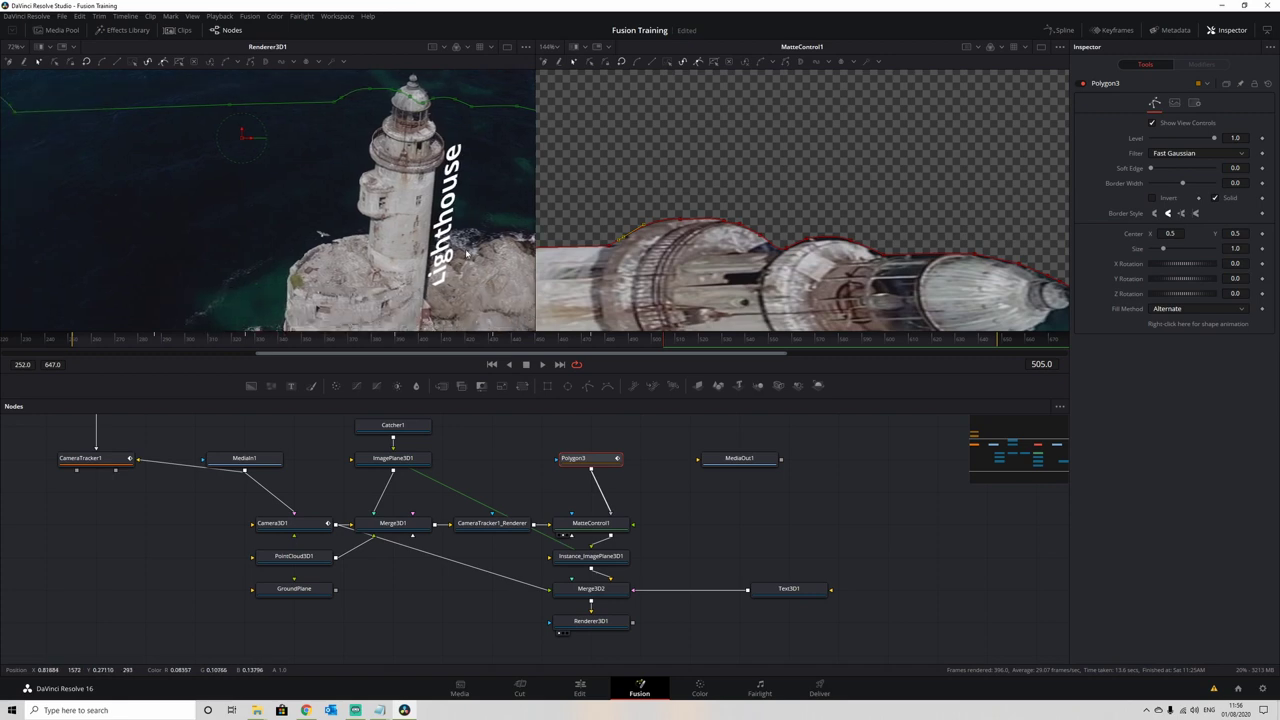
key("Left")
key("Left")
key("Left")
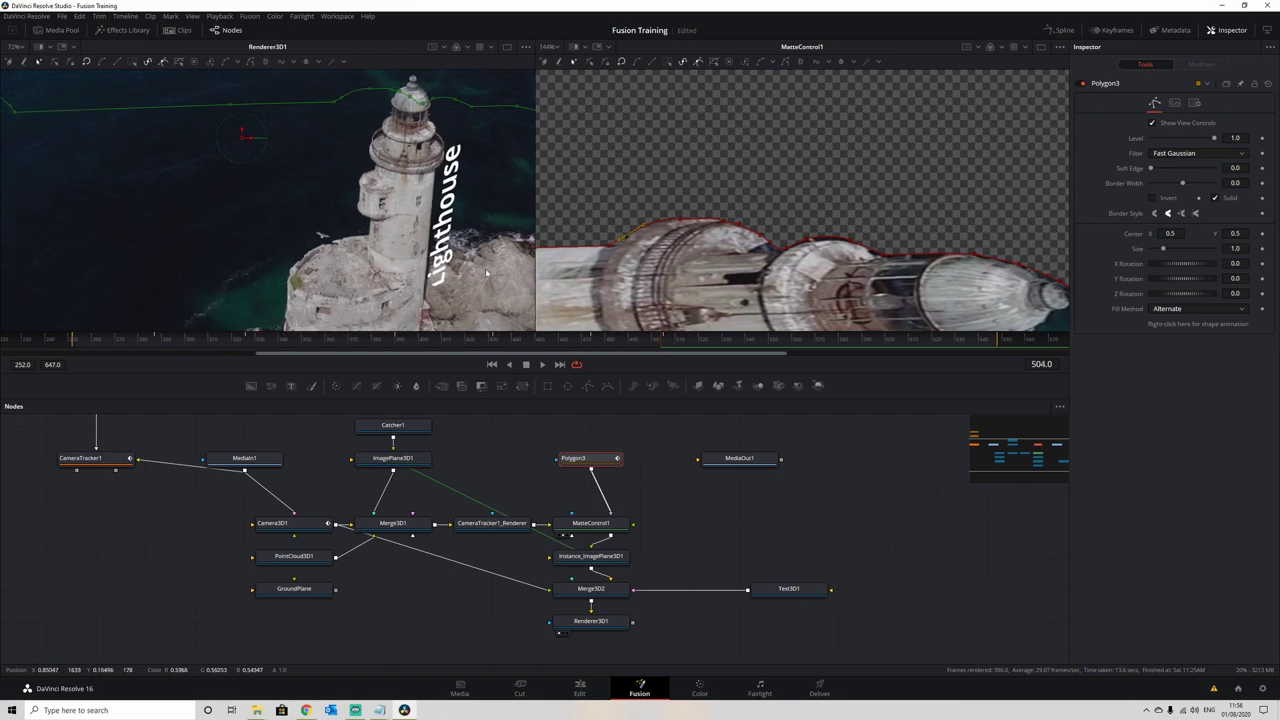
key("Left")
key("Left")
key("Left")
key("Left")
key("Left")
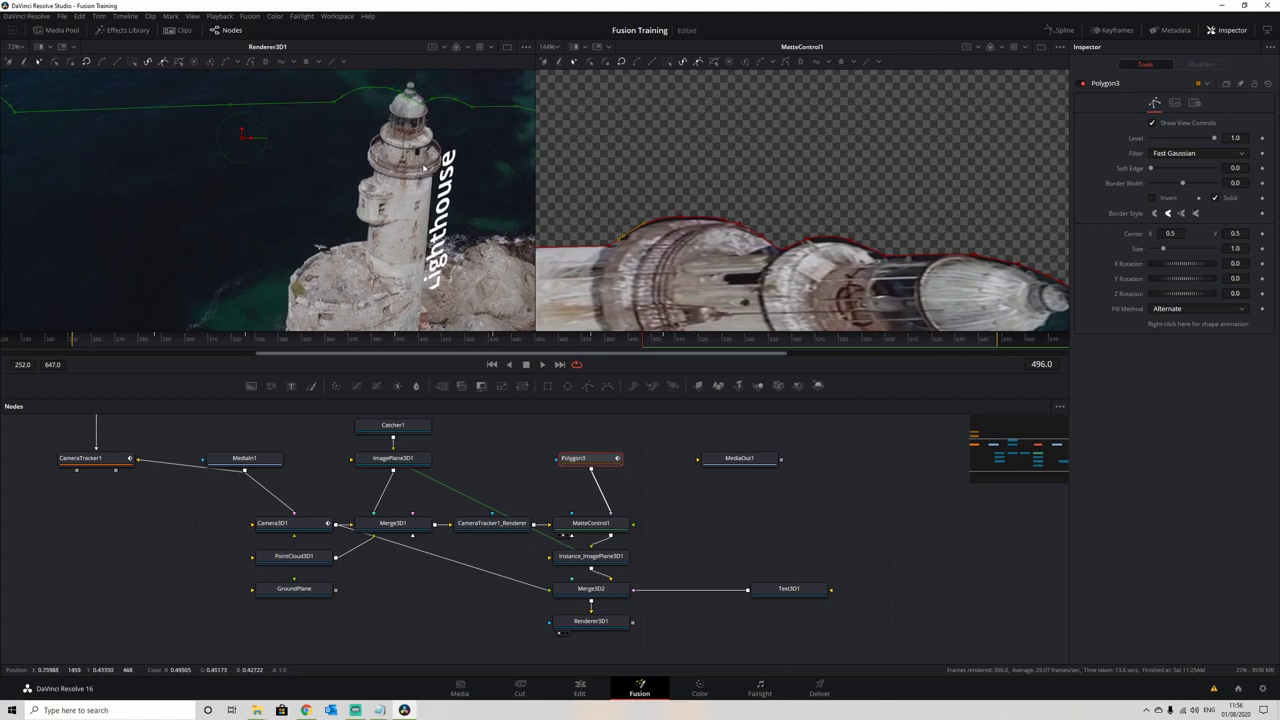
scroll(423, 168, "up", 2)
left_click_drag(441, 154, 394, 118)
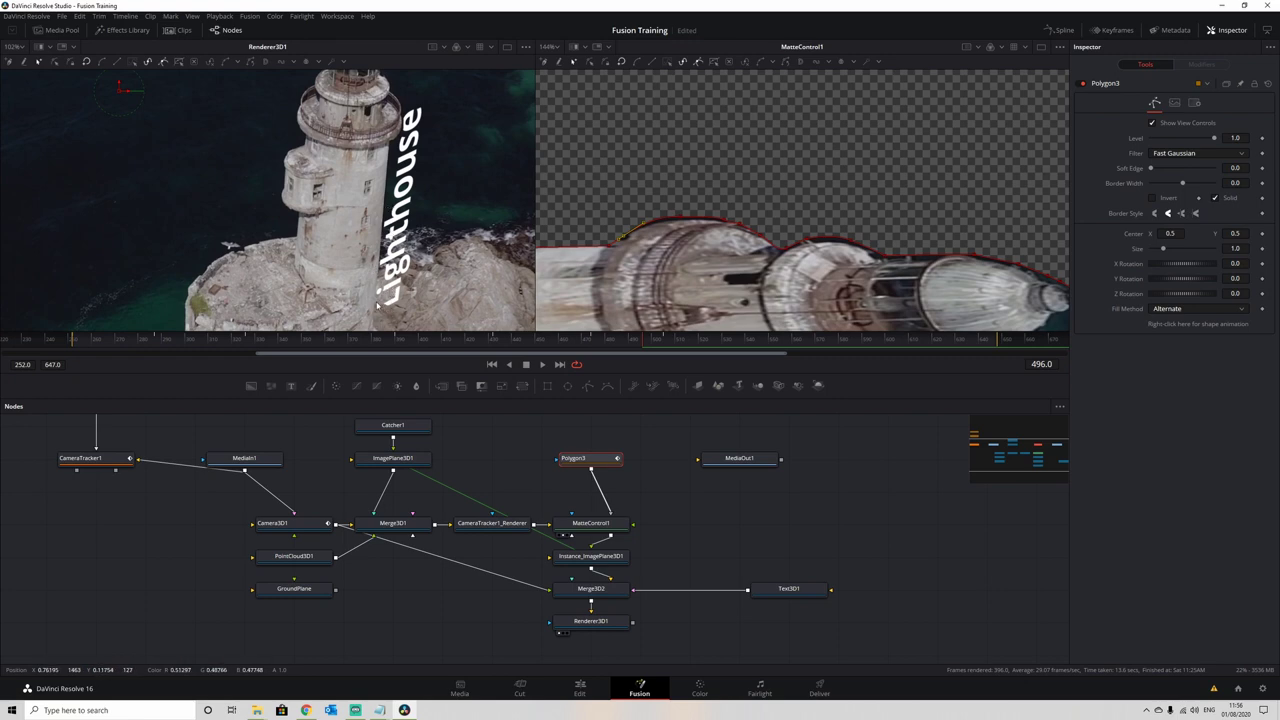
scroll(739, 234, "down", 4)
scroll(666, 200, "down", 3)
left_click_drag(666, 200, 918, 198)
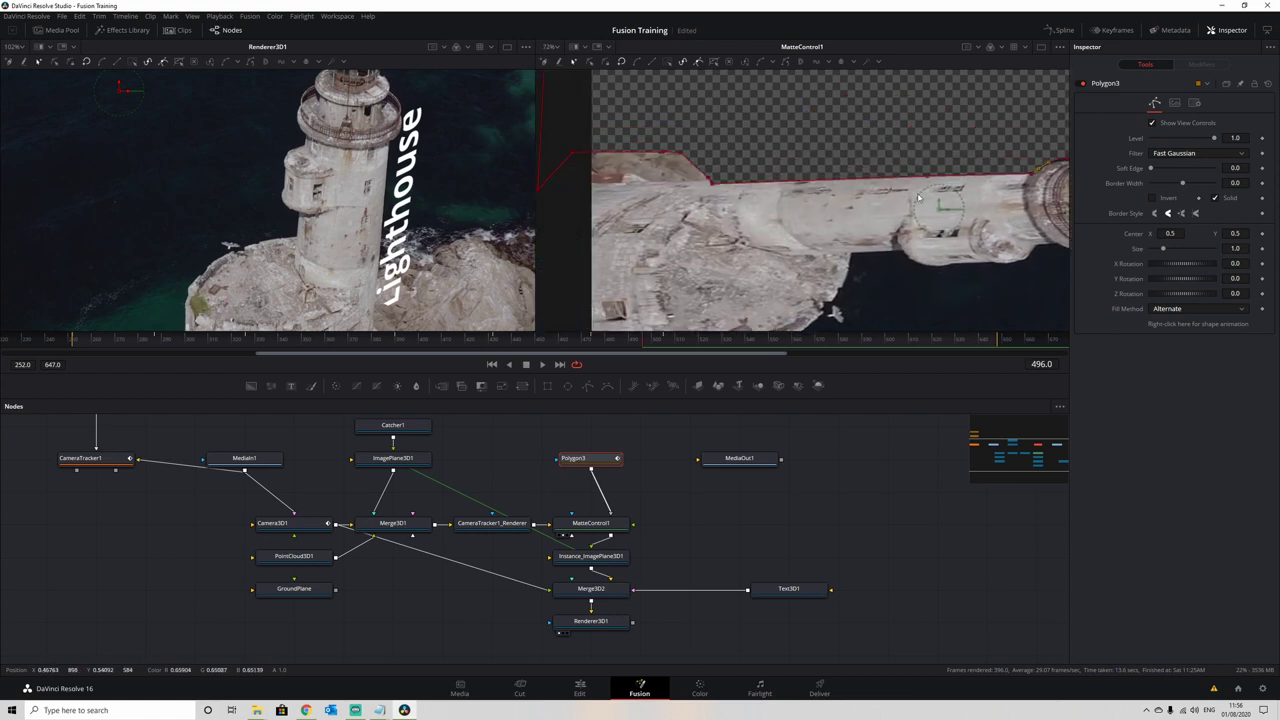
scroll(700, 176, "up", 2)
left_click_drag(681, 186, 672, 214)
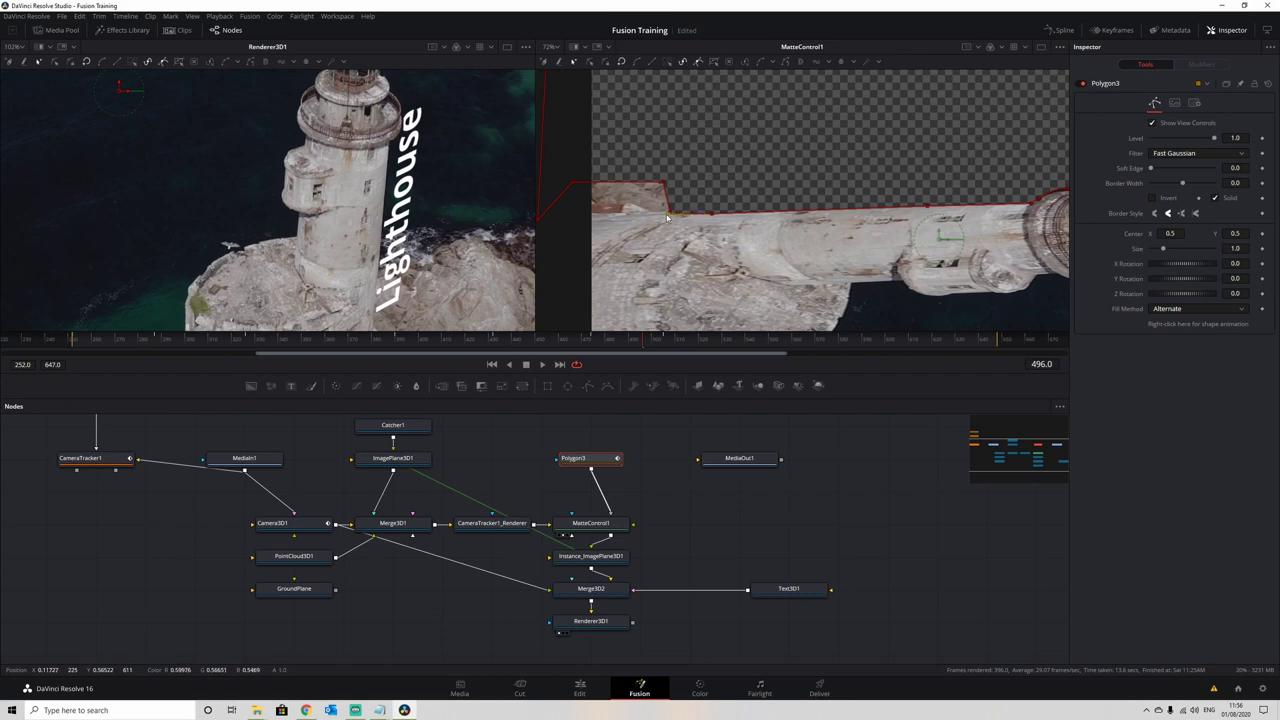
left_click_drag(670, 213, 591, 213)
left_click_drag(664, 187, 669, 213)
left_click(666, 214)
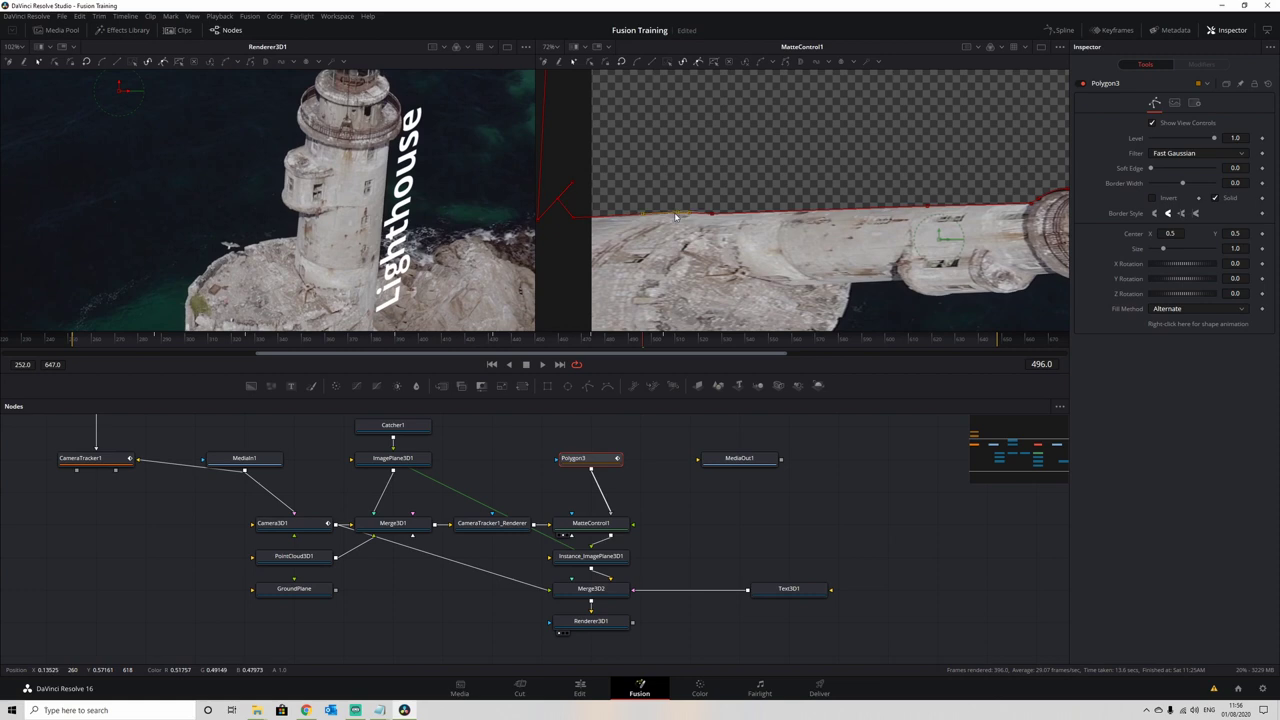
left_click_drag(819, 198, 701, 189)
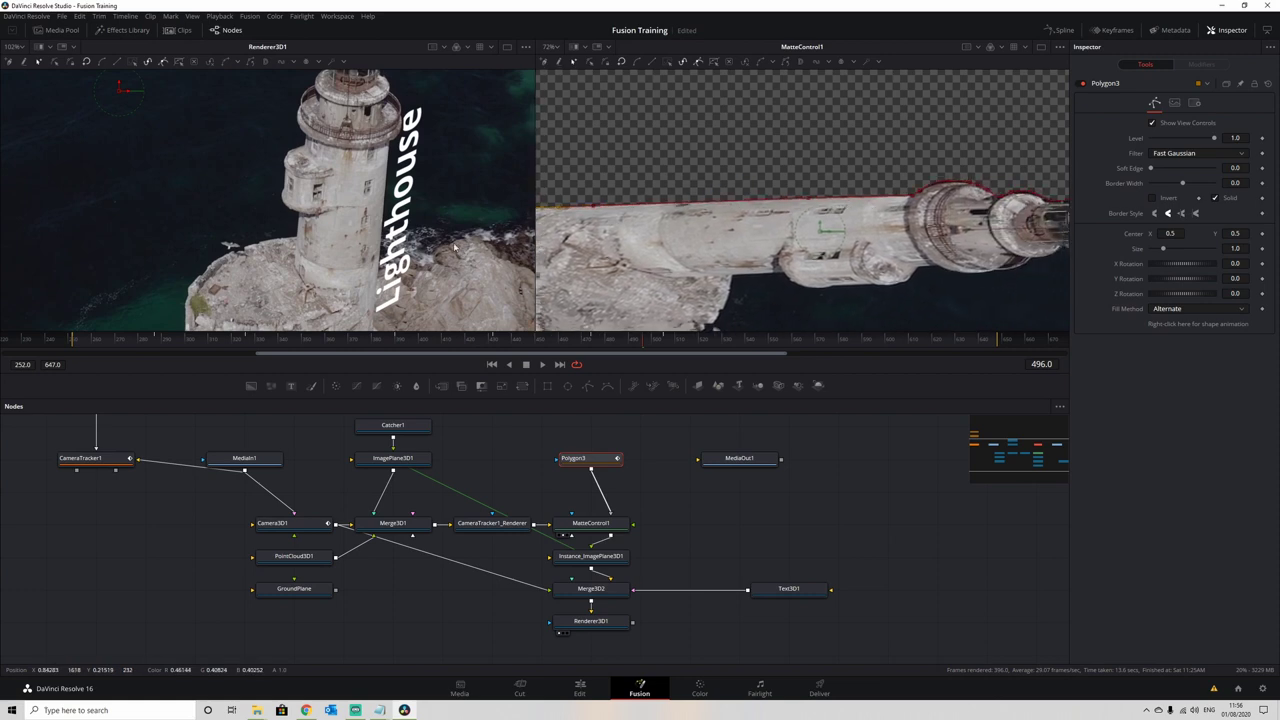
At frame 496, tighten the Polygon3 points around the gallery so the outline follows its edge.
scroll(985, 193, "up", 5)
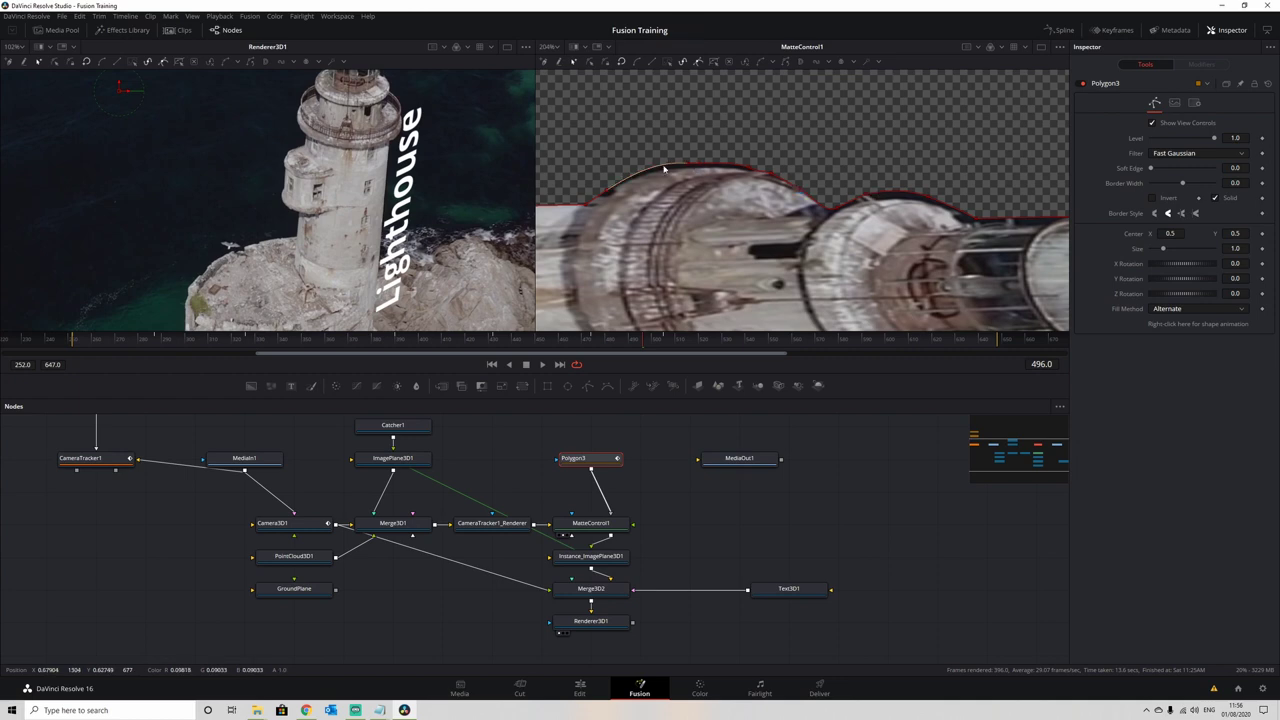
left_click_drag(688, 164, 688, 168)
left_click_drag(604, 191, 606, 195)
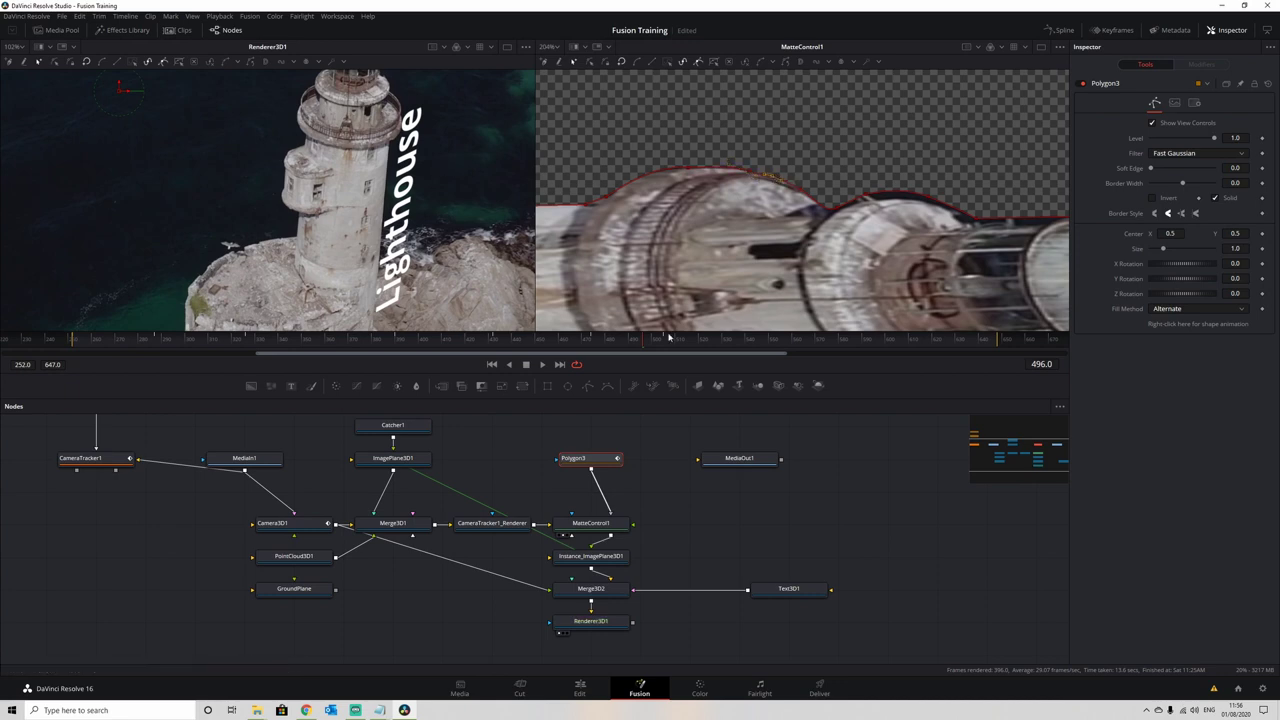
At frame 474, lower the Polygon3 outline onto the edges of the gallery and lantern room.
left_click(593, 340)
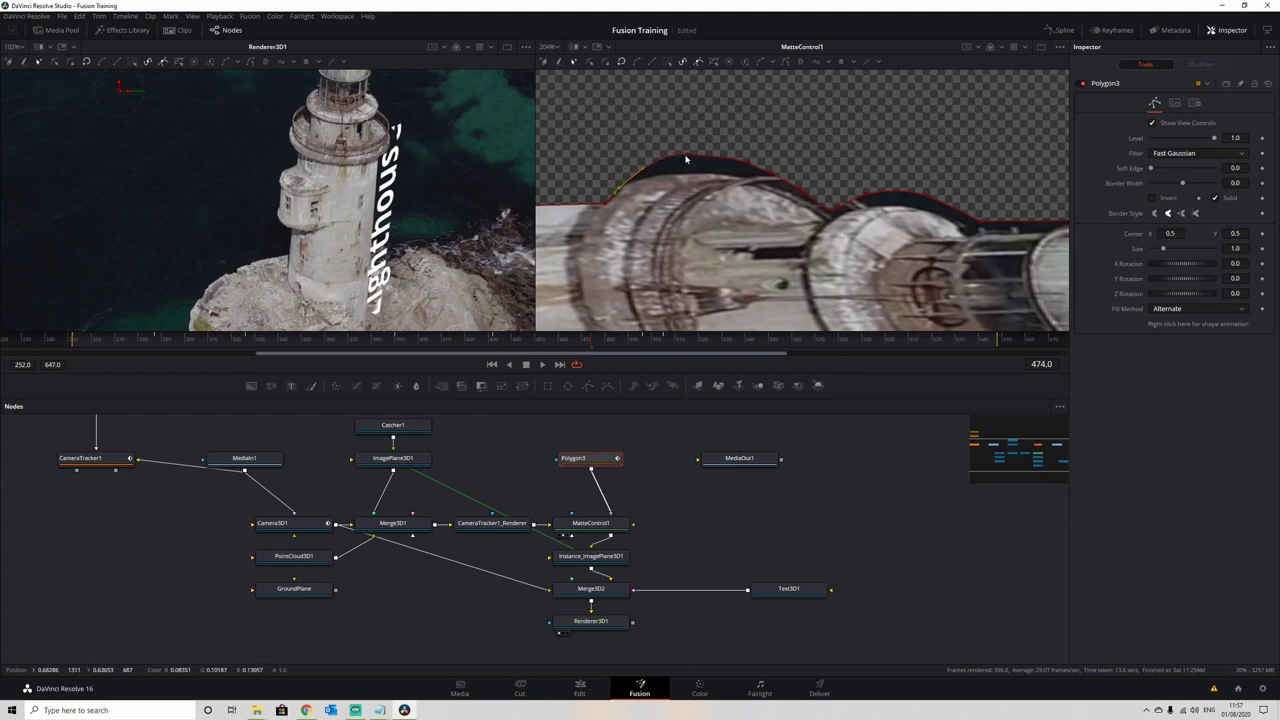
left_click_drag(687, 157, 776, 188)
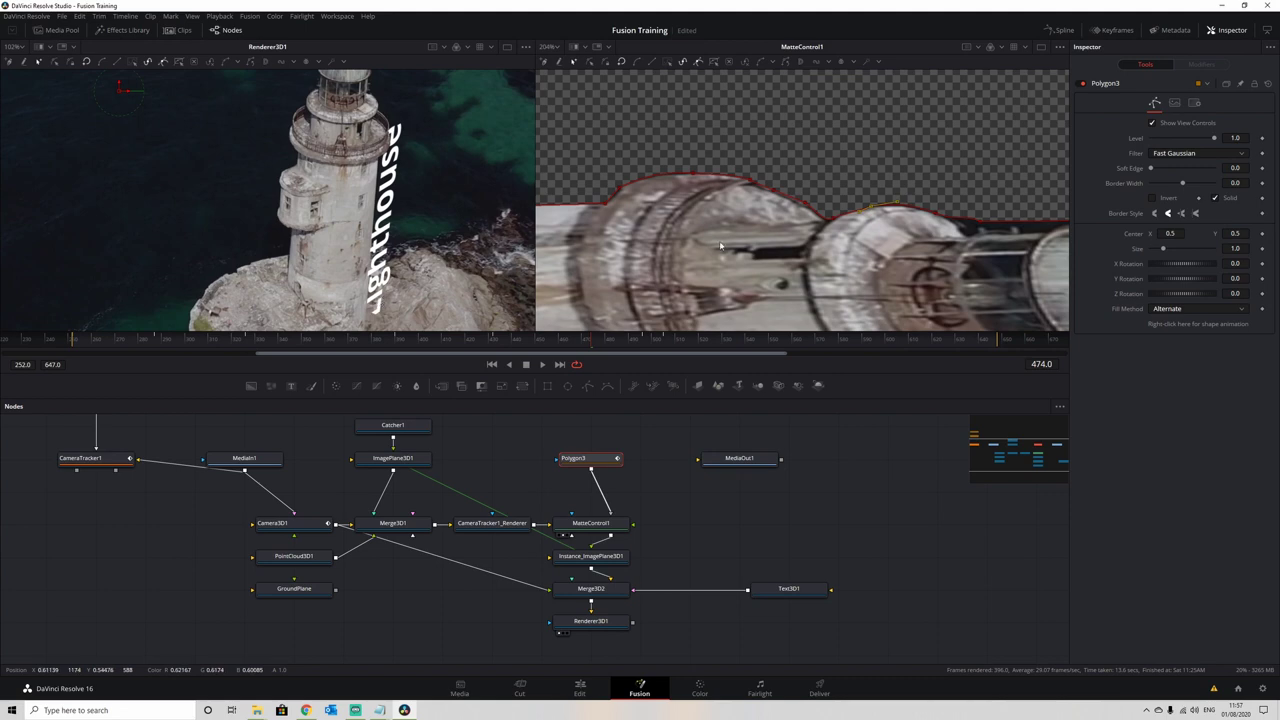
scroll(720, 245, "down", 5)
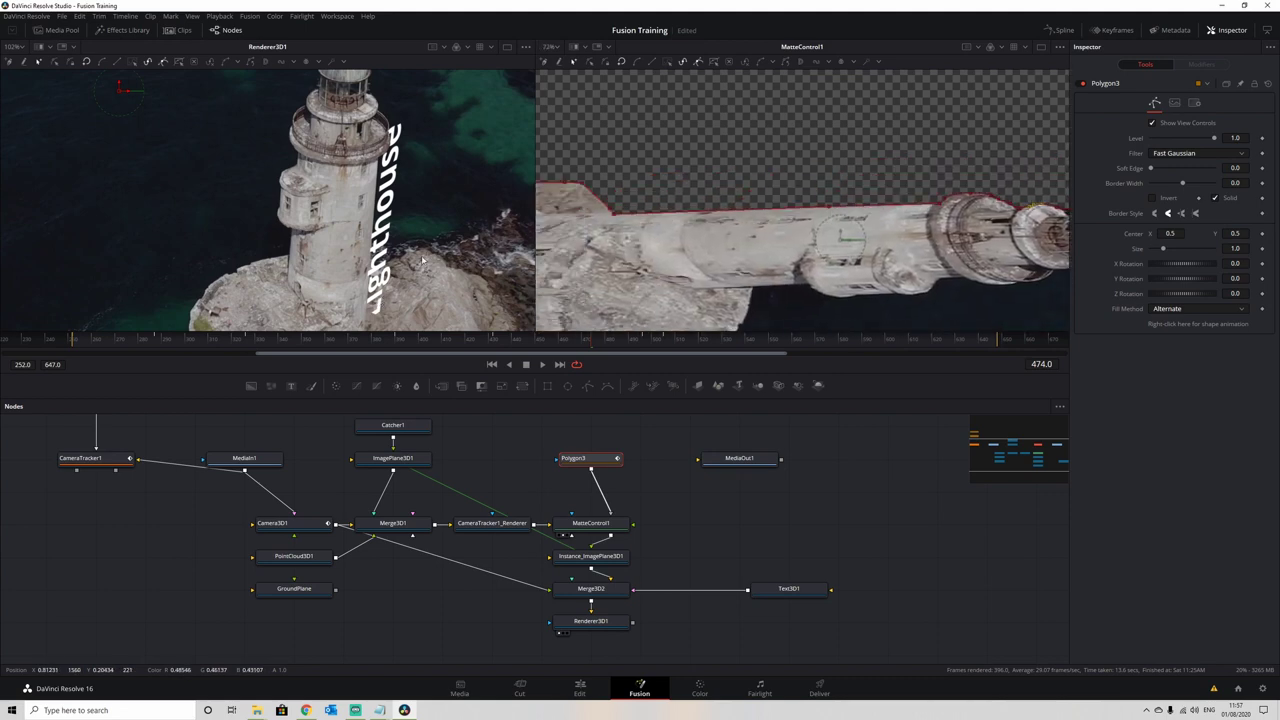
Examine the text occlusion and the mask outline at the tower's base between frames 458 and 496.
left_click(556, 340)
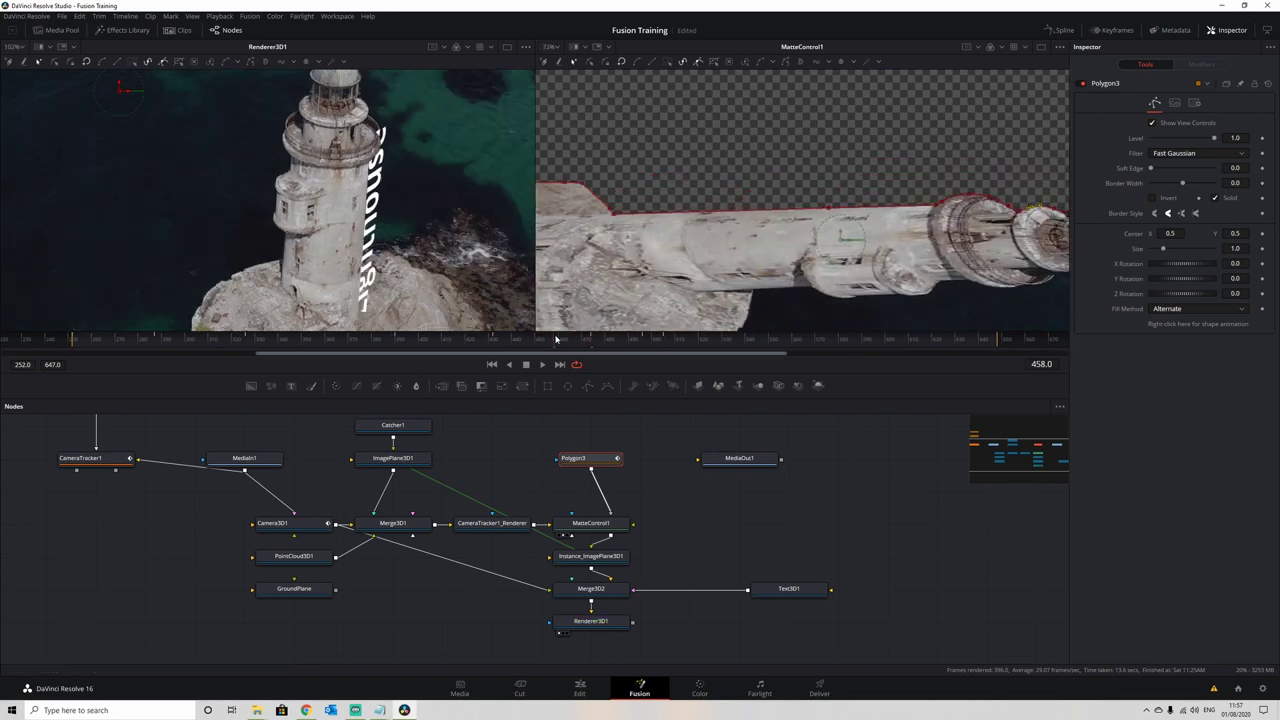
key("Right")
key("Right")
key("Right")
key("Right")
key("Right")
key("Right")
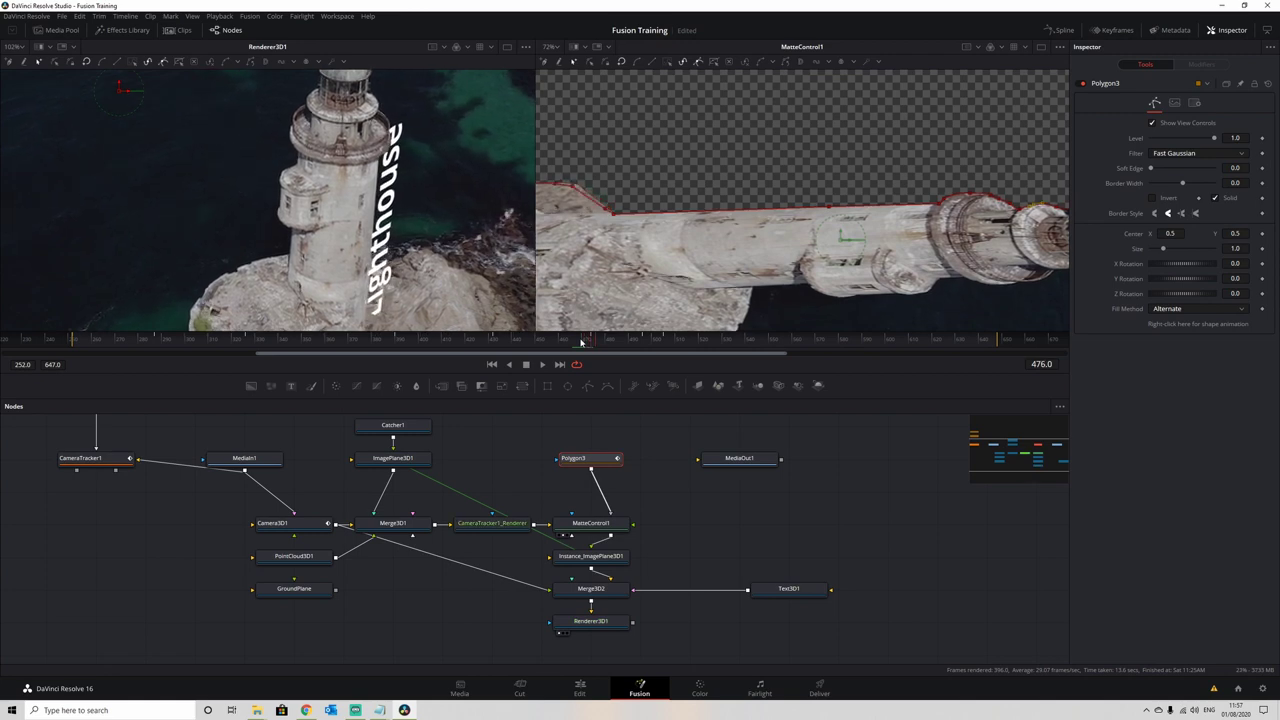
scroll(732, 229, "down", 3)
left_click_drag(710, 233, 819, 219)
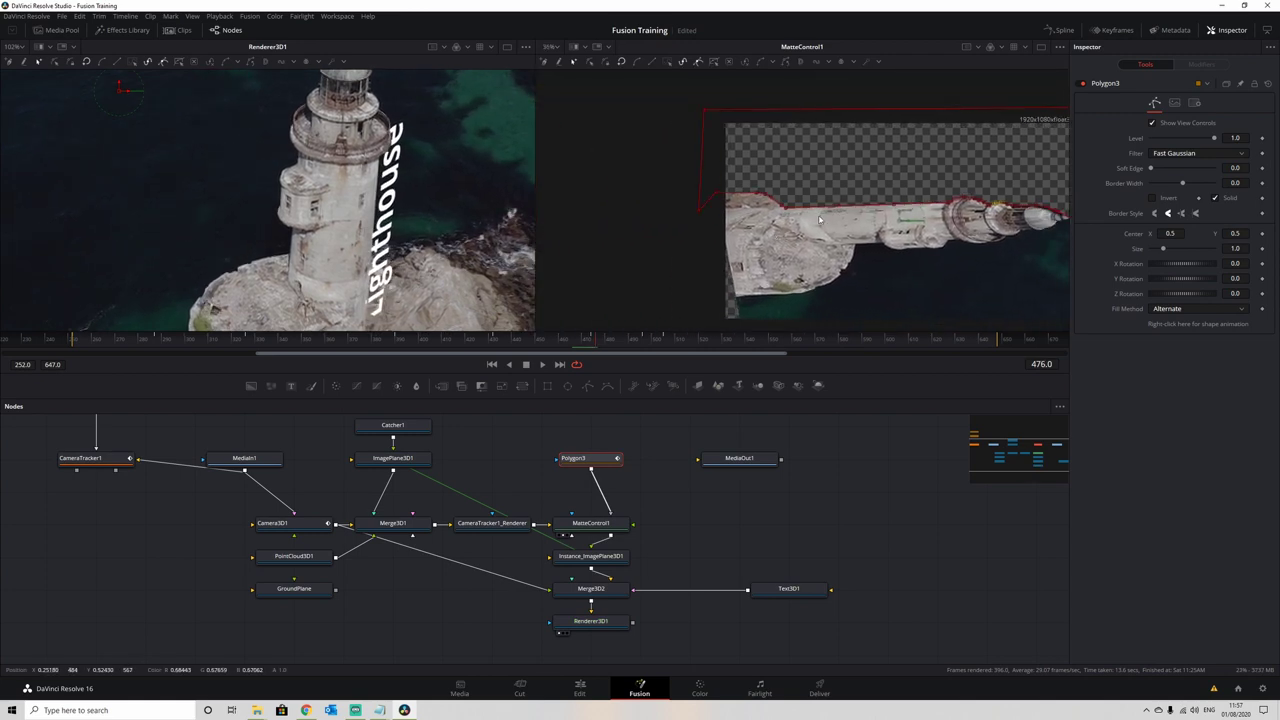
left_click(643, 341)
left_click(593, 345)
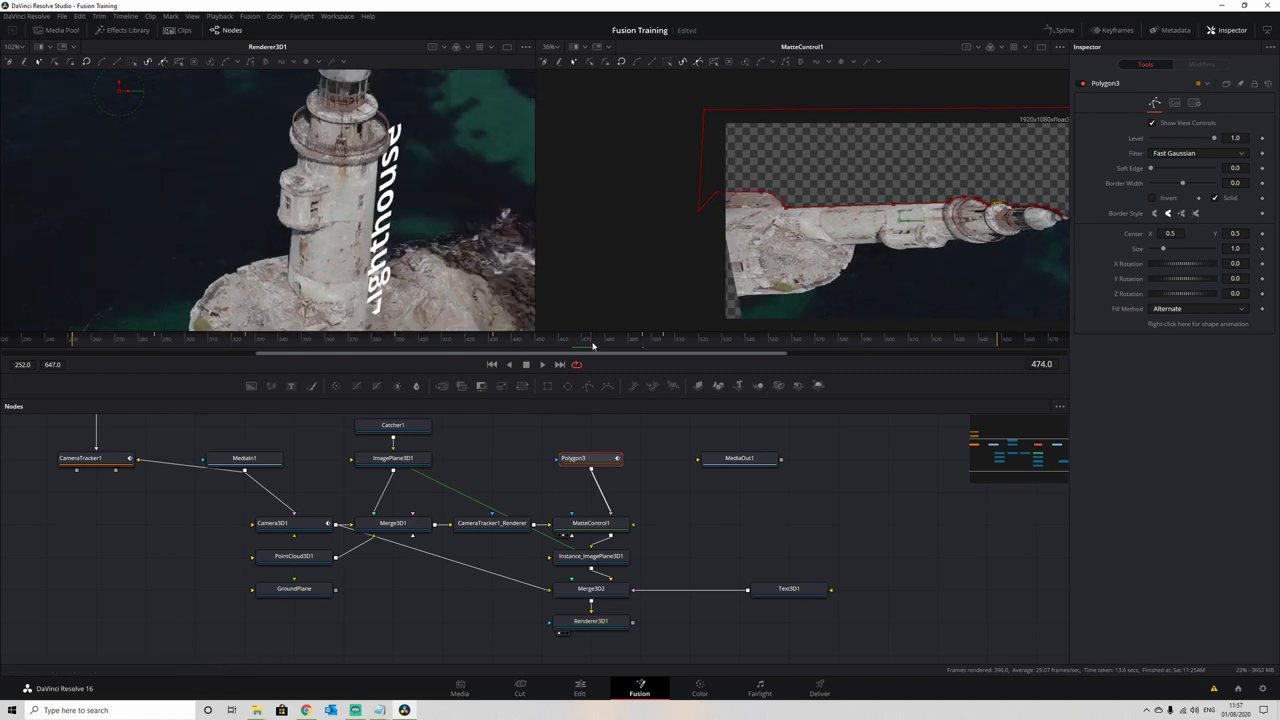
left_click(643, 341)
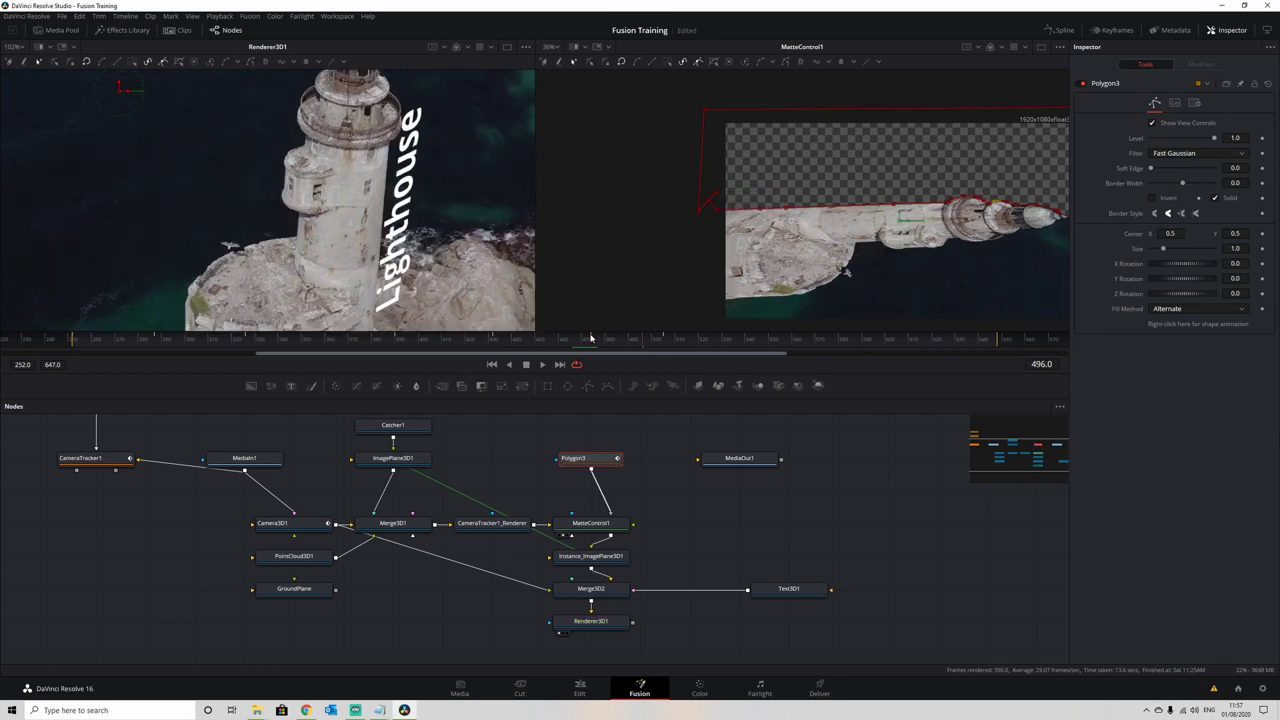
At frame 474, move the Polygon3 points off the rock ledge and align them with the tower's wall line.
left_click(591, 340)
left_click(589, 340)
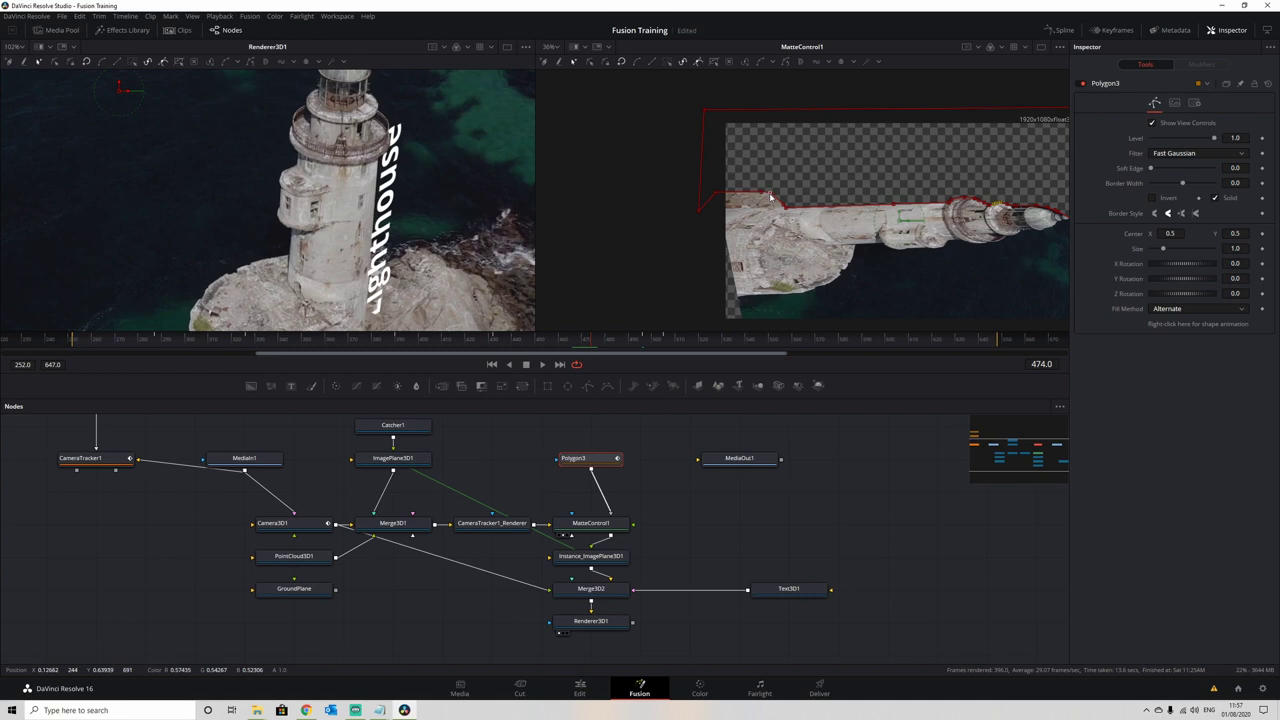
left_click_drag(770, 196, 723, 212)
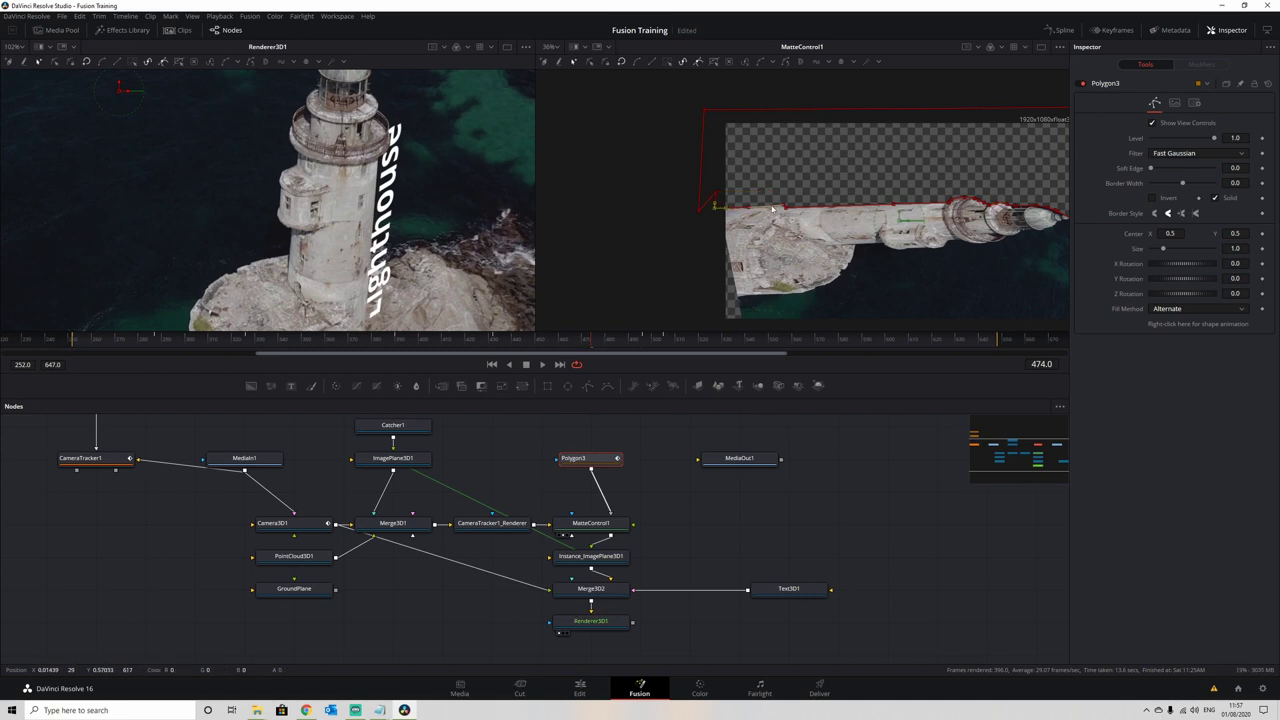
scroll(722, 210, "up", 2)
left_click_drag(777, 203, 760, 208)
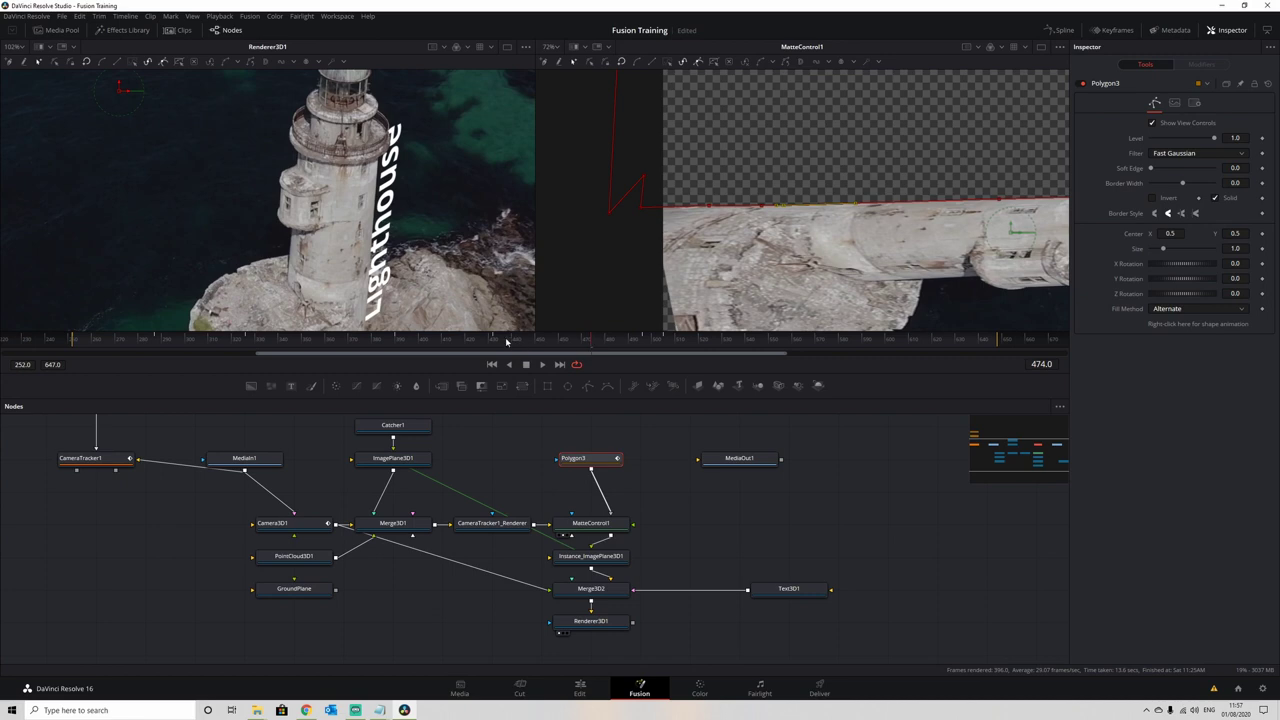
At frame 432, pull the Polygon3 points over the rock ledge down to the wall line, ending beyond the image edge.
left_click(494, 340)
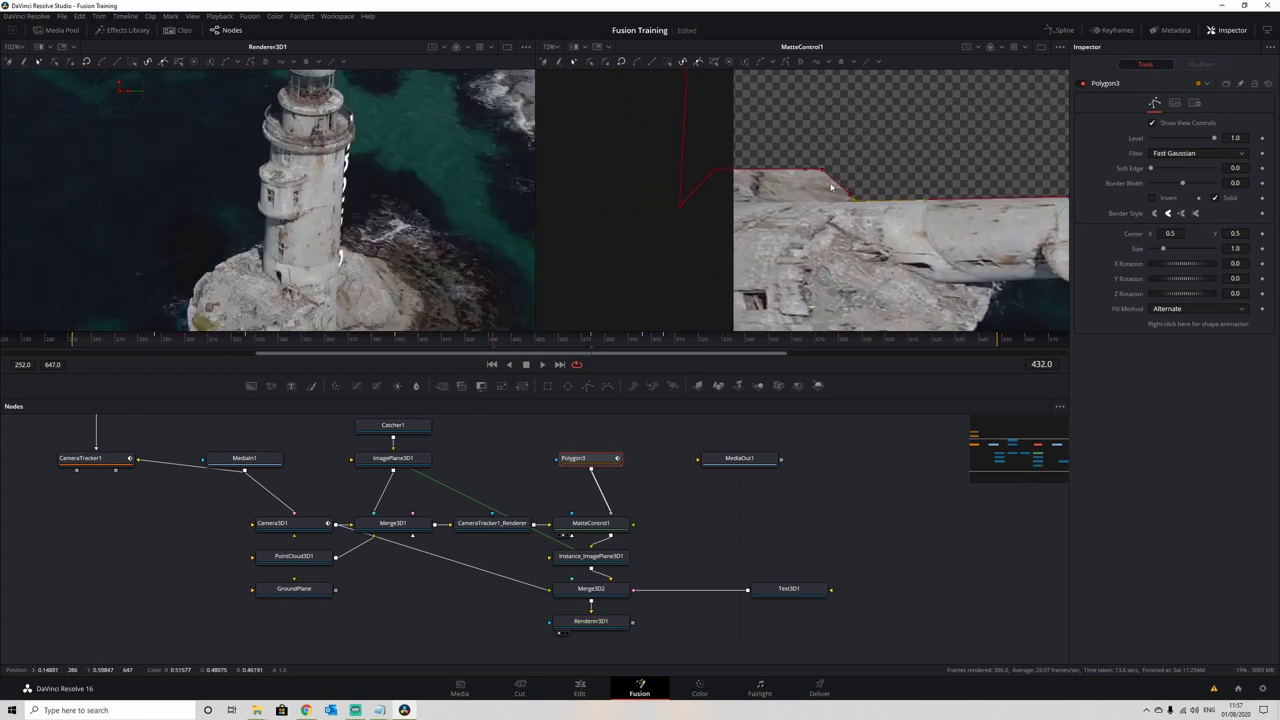
left_click_drag(823, 172, 781, 201)
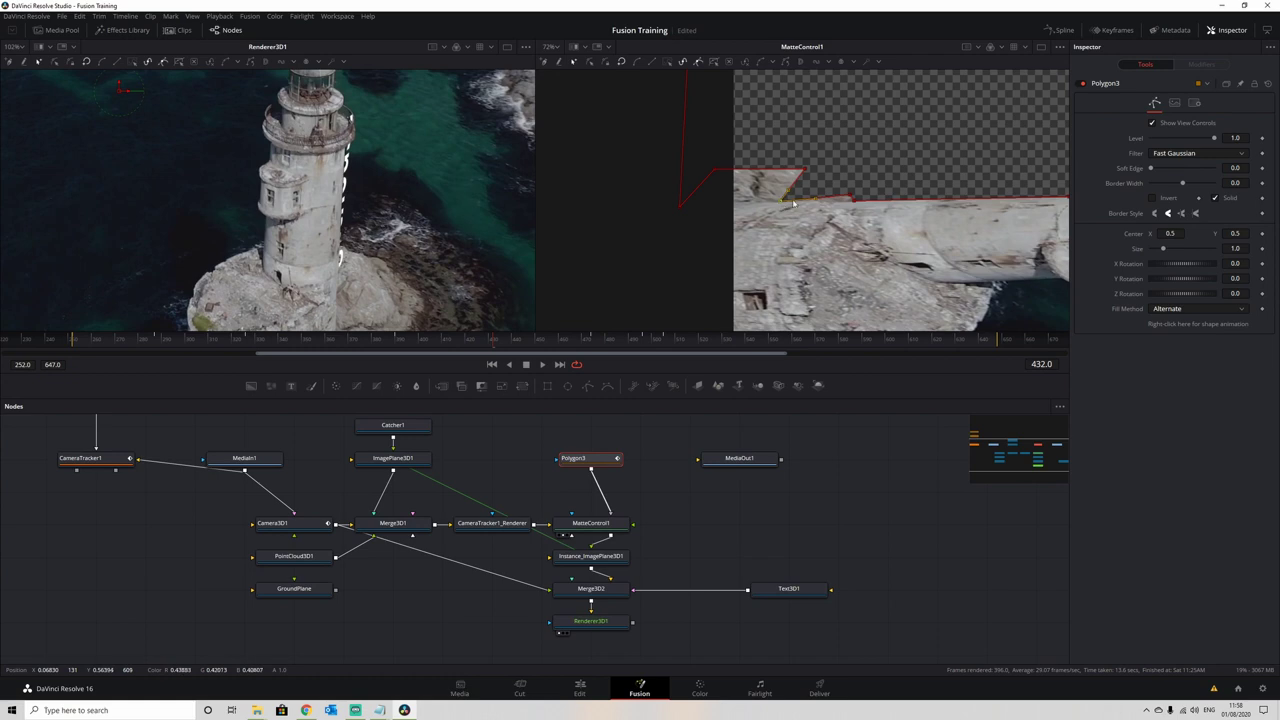
left_click_drag(804, 171, 724, 203)
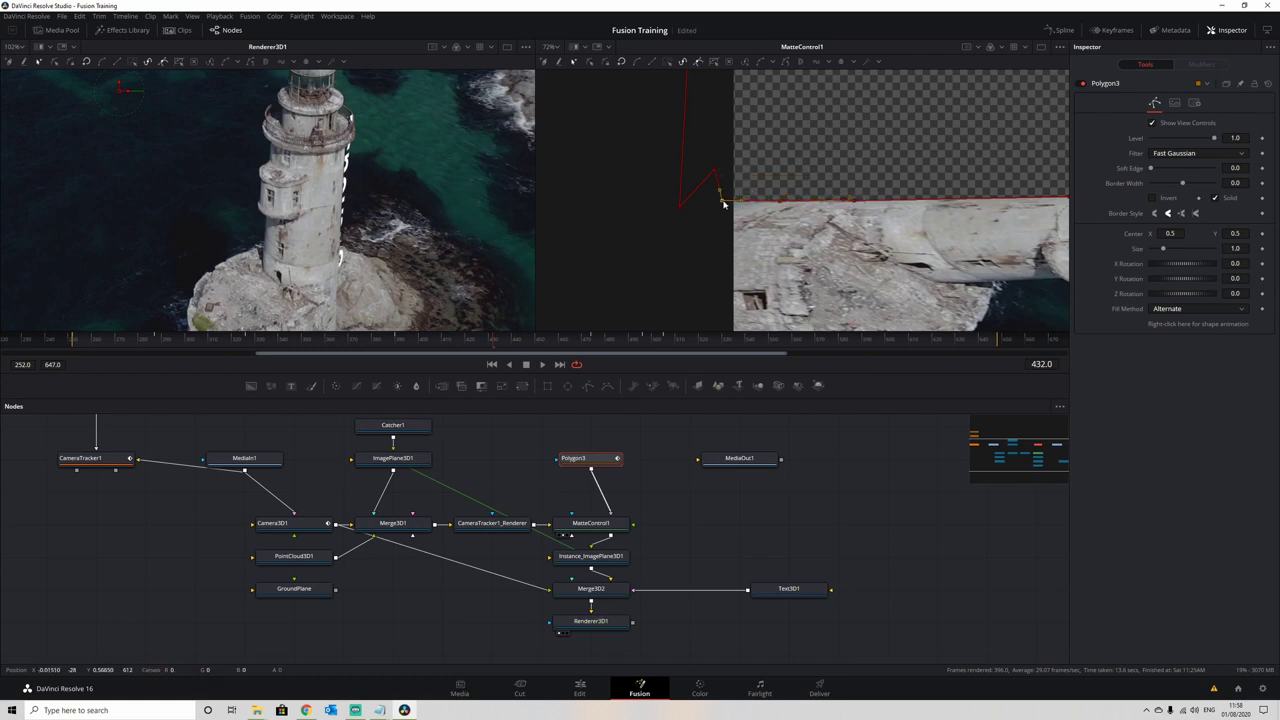
At frame 390, pull the Polygon3 points over the rock ledge down to the wall line, ending beyond the image edge.
left_click(397, 340)
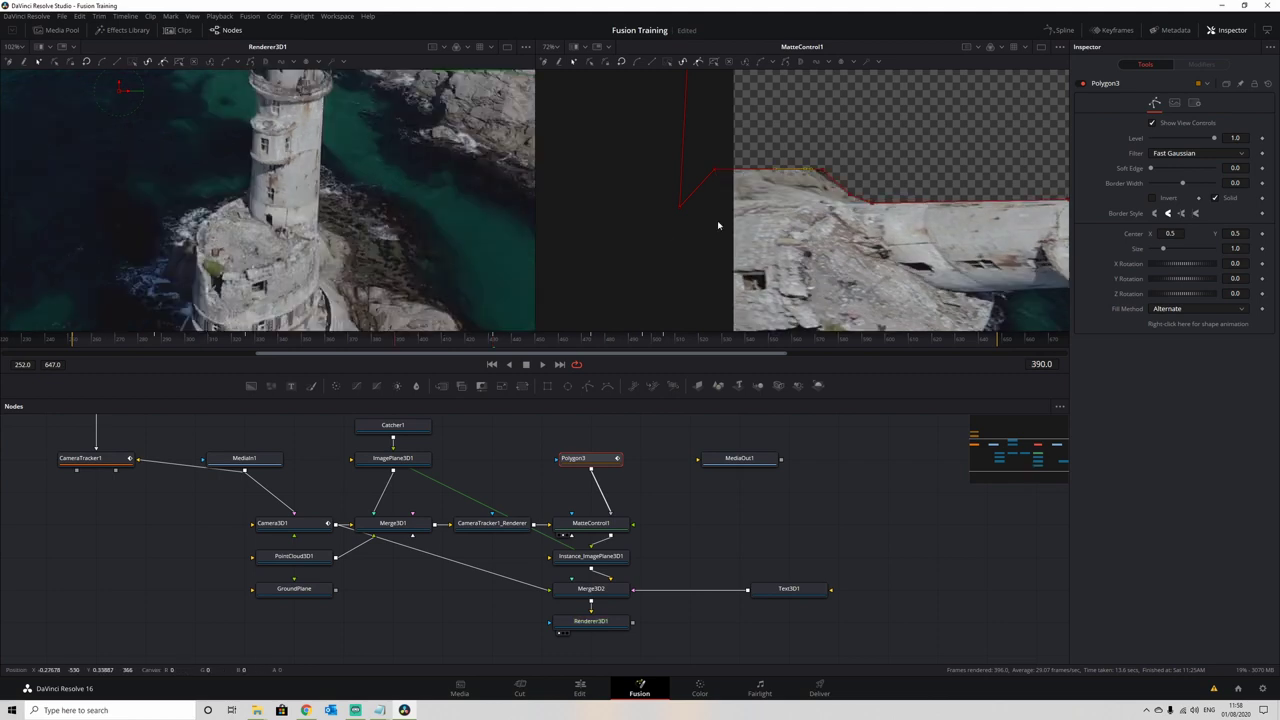
left_click_drag(789, 195, 722, 198)
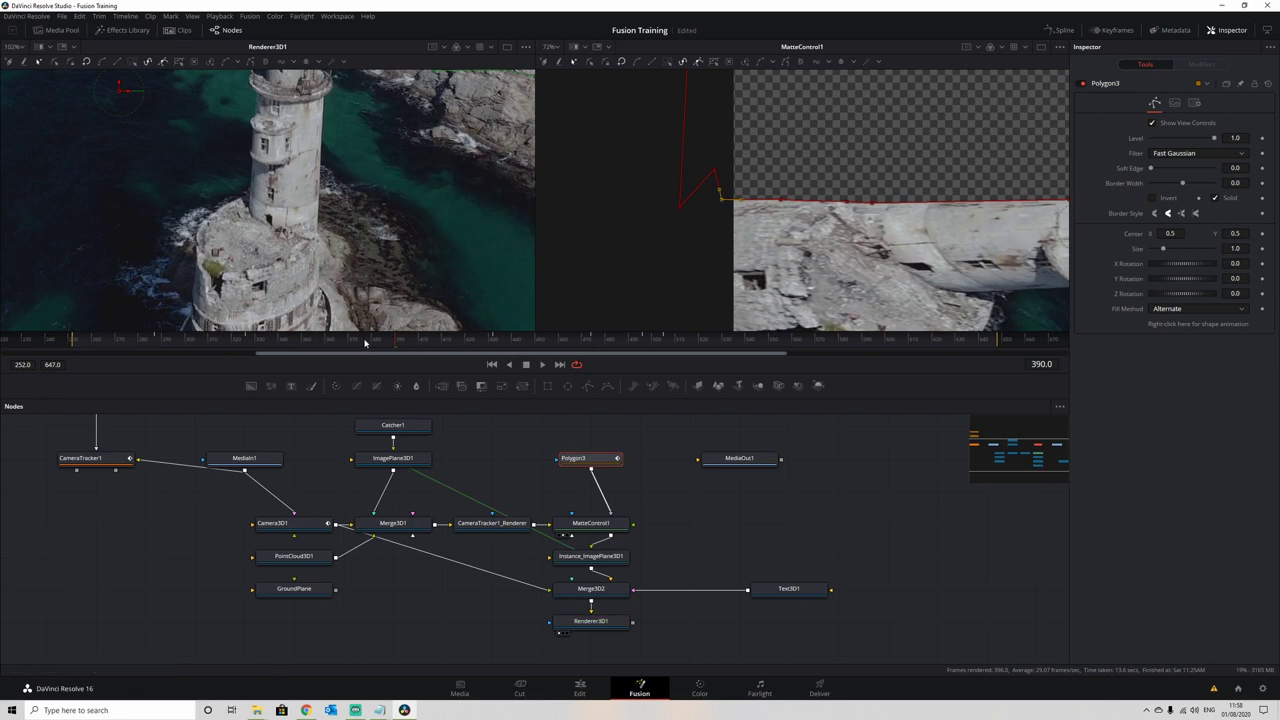
mouse_move(411, 343)
left_mouse_down()
mouse_move(470, 343)
mouse_move(396, 341)
left_mouse_up()
Show the Renderer3D1 output in a single enlarged viewer and check the text occlusion between frames 390 and 492.
left_click(507, 48)
left_click_drag(610, 328, 640, 582)
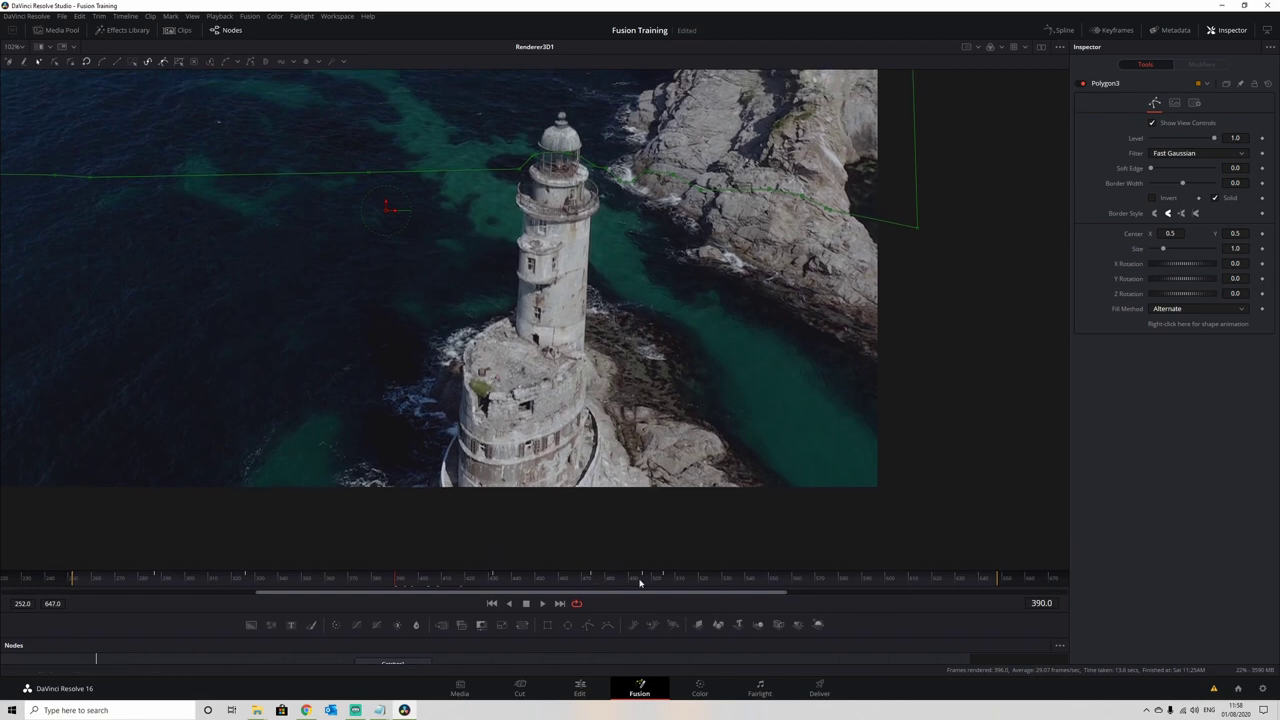
left_click(822, 660)
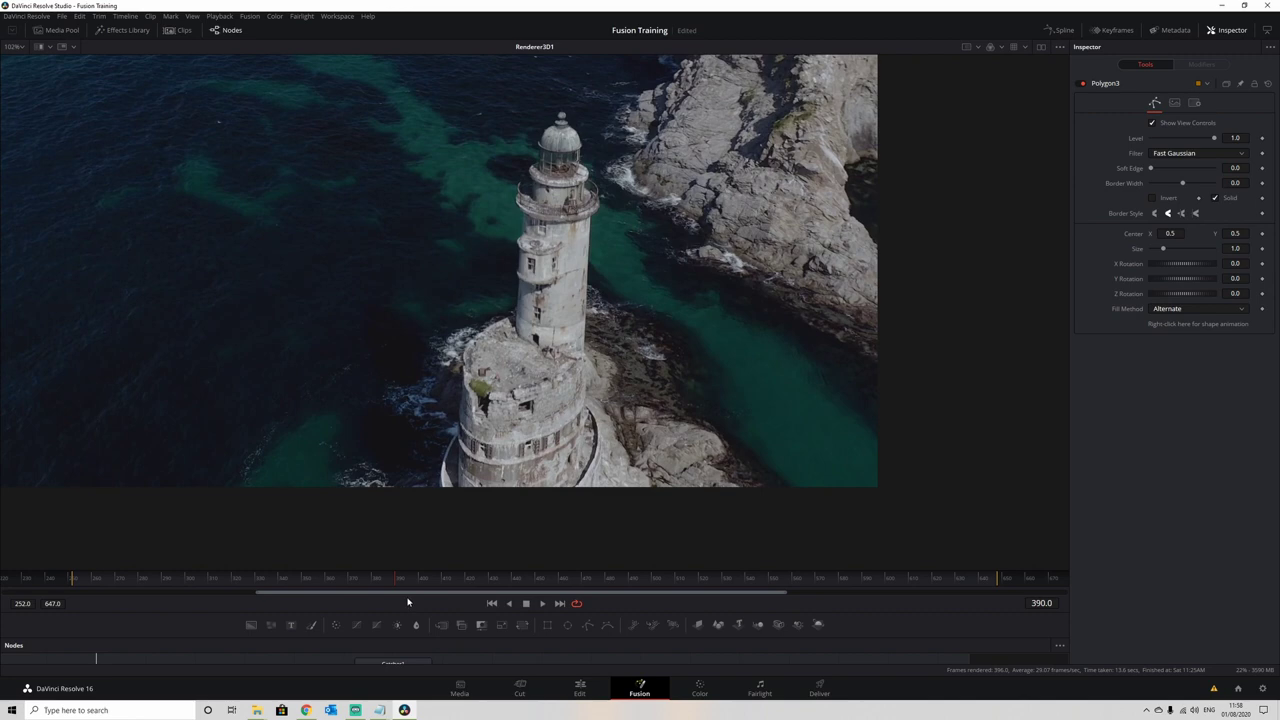
left_click(428, 575)
left_click_drag(432, 581, 445, 580)
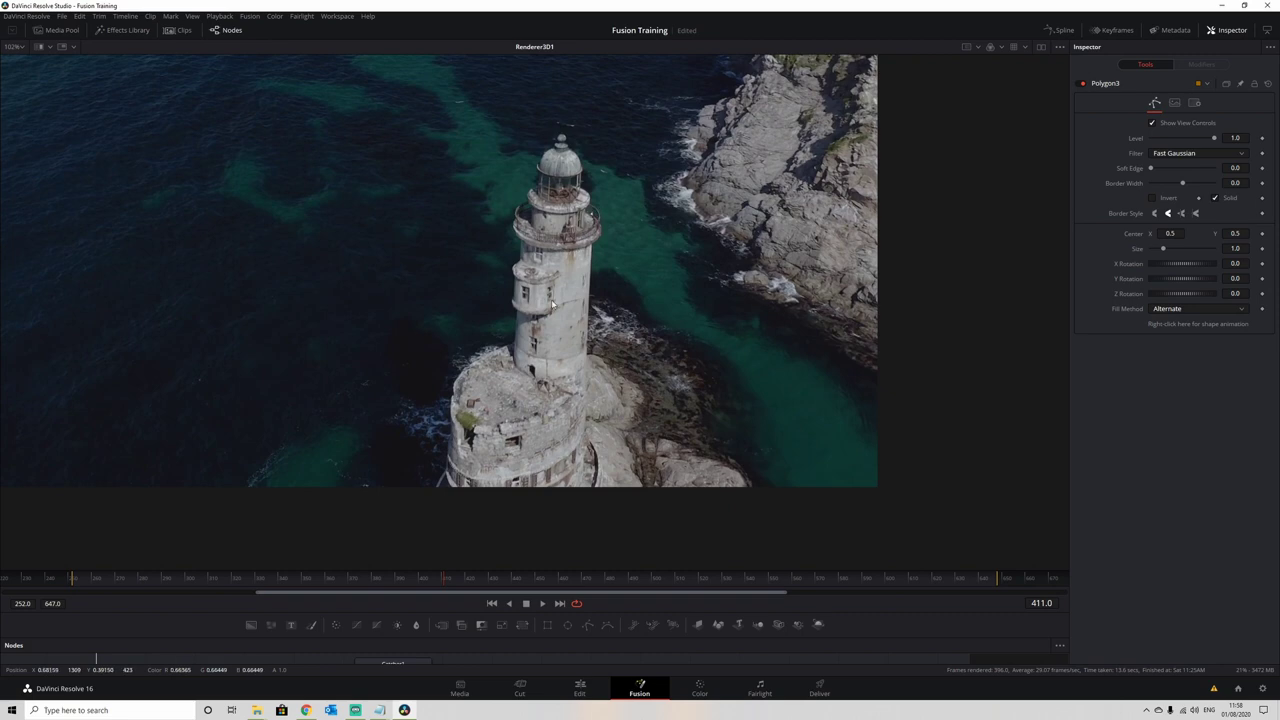
left_click_drag(491, 585, 569, 592)
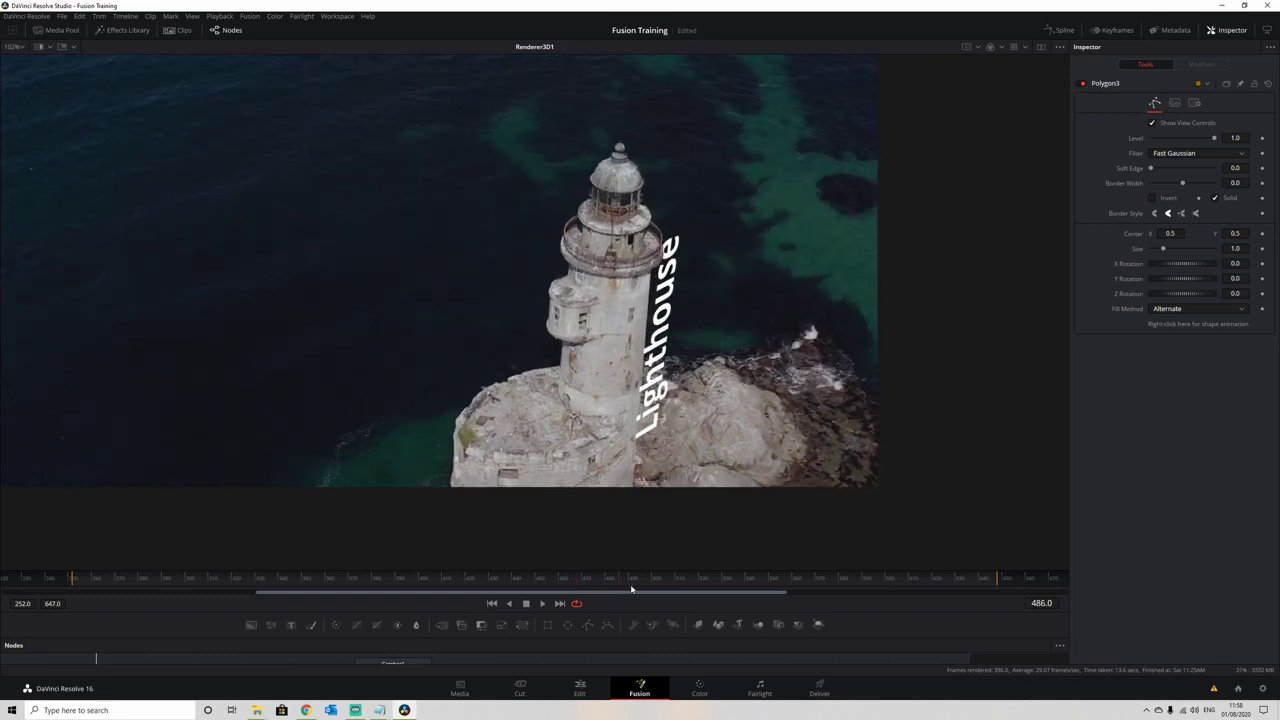
left_click_drag(638, 589, 673, 587)
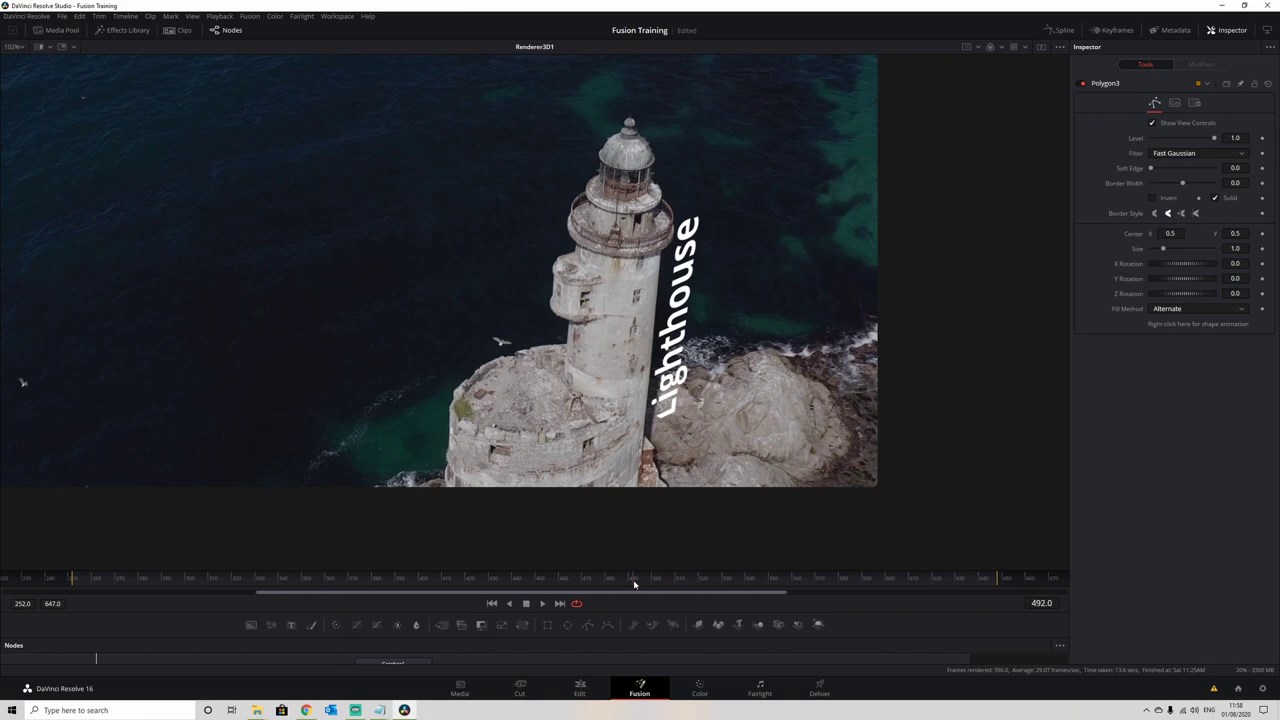
left_click(630, 585)
left_click(610, 585)
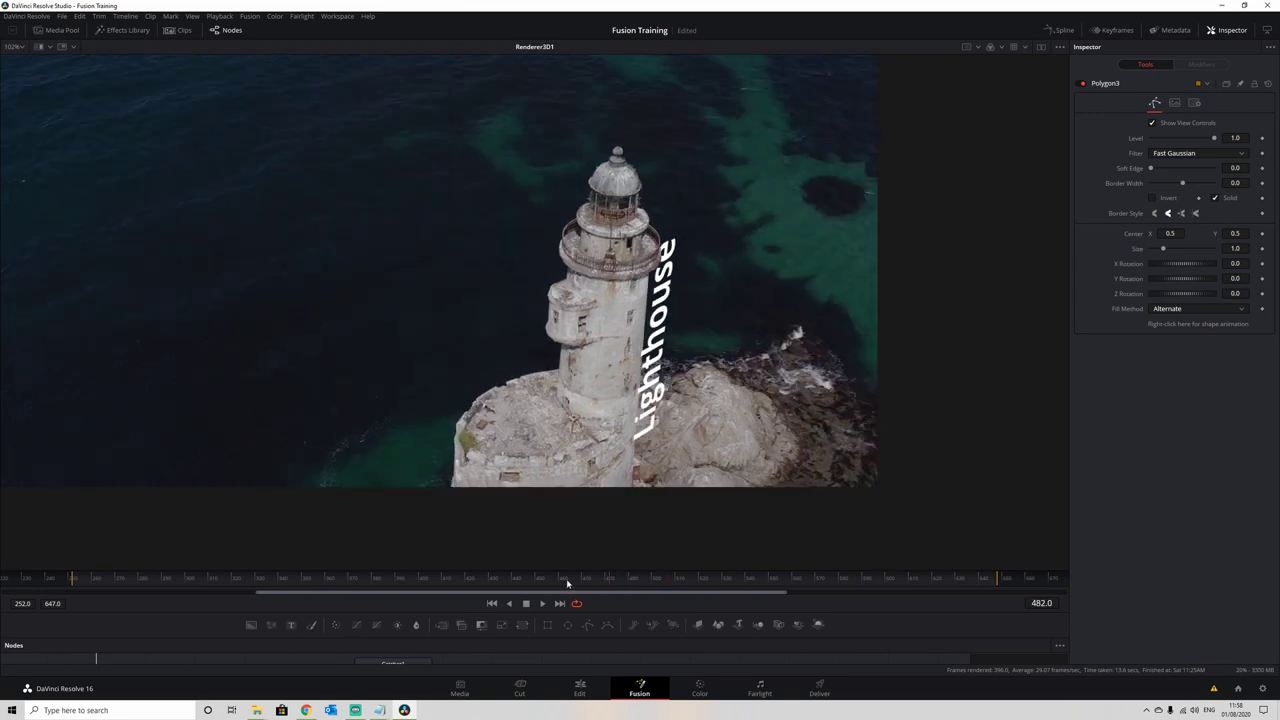
left_click(513, 582)
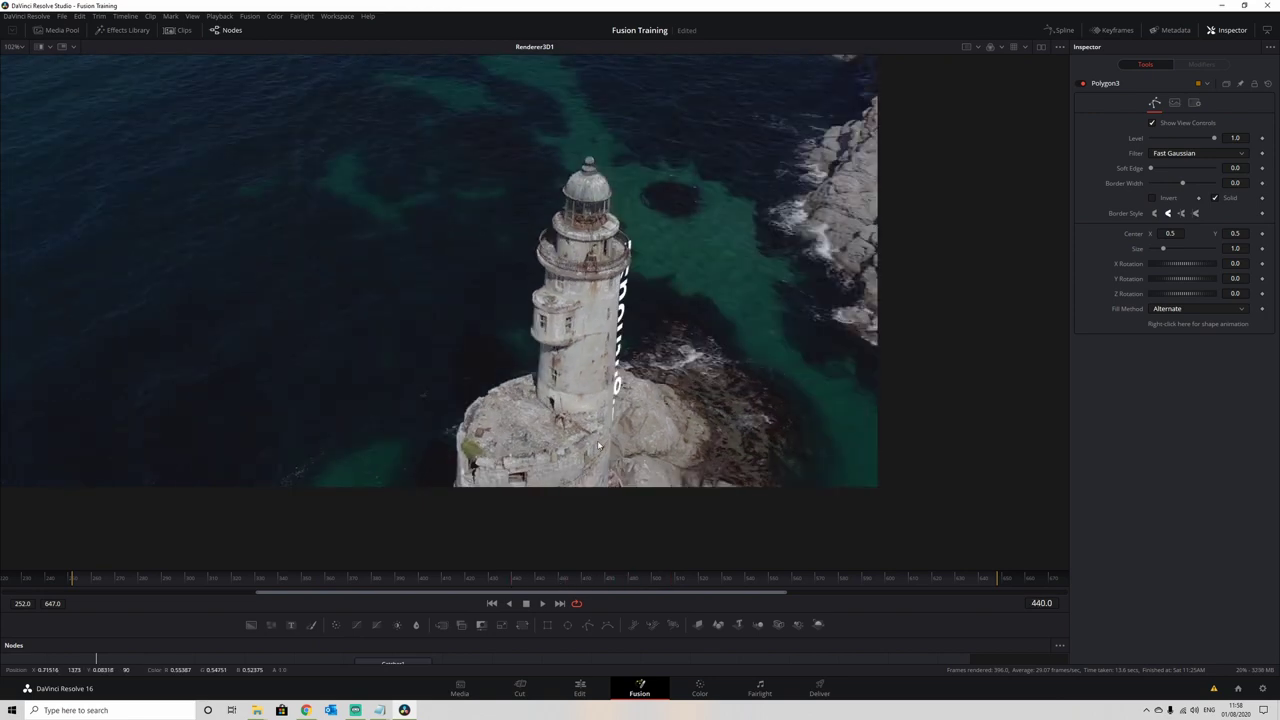
Inspect the masked edge of the text along the tower wall up close at frame 440.
scroll(621, 323, "up", 4)
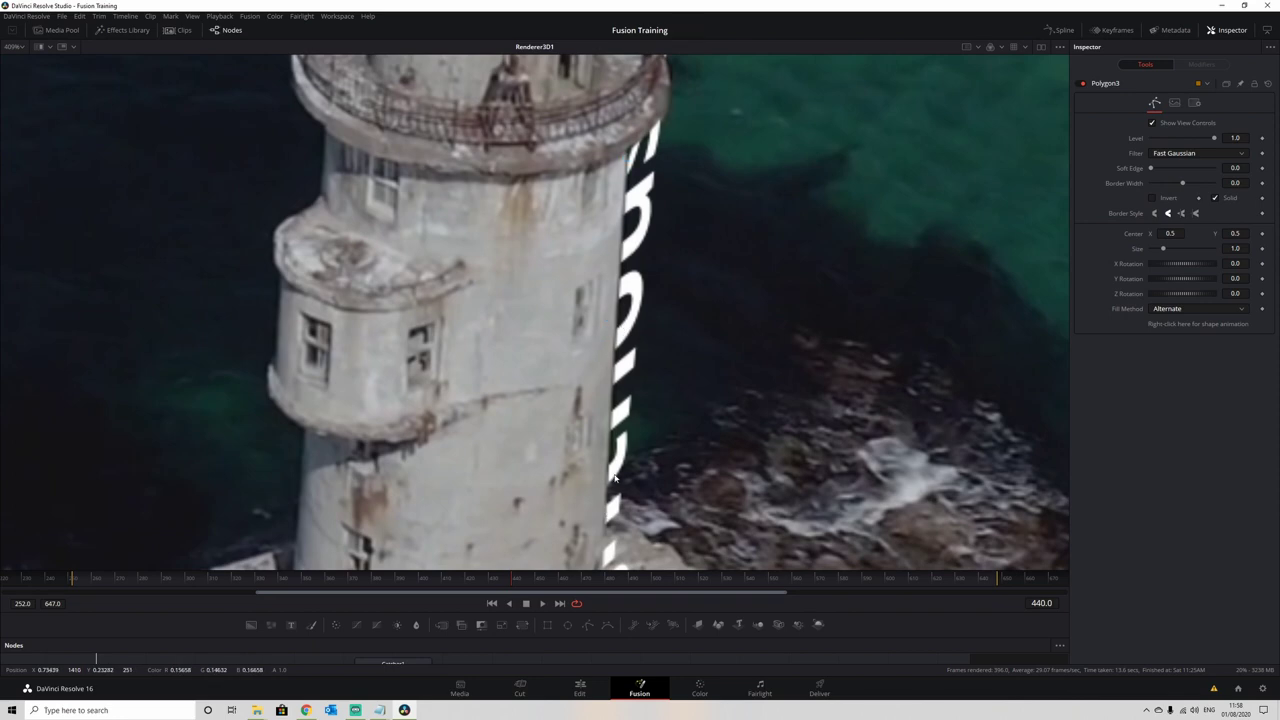
left_click_drag(609, 513, 626, 381)
left_click_drag(635, 311, 633, 254)
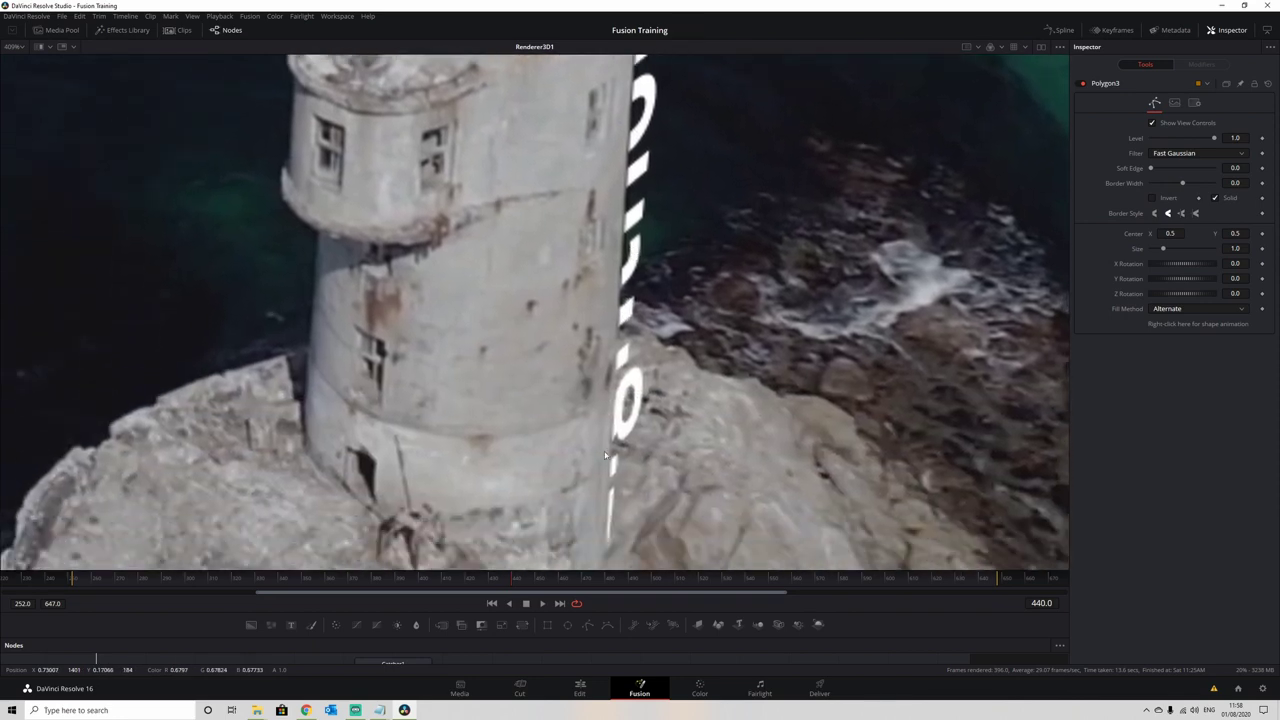
left_click_drag(636, 58, 615, 252)
left_click_drag(609, 363, 622, 300)
scroll(616, 340, "down", 3)
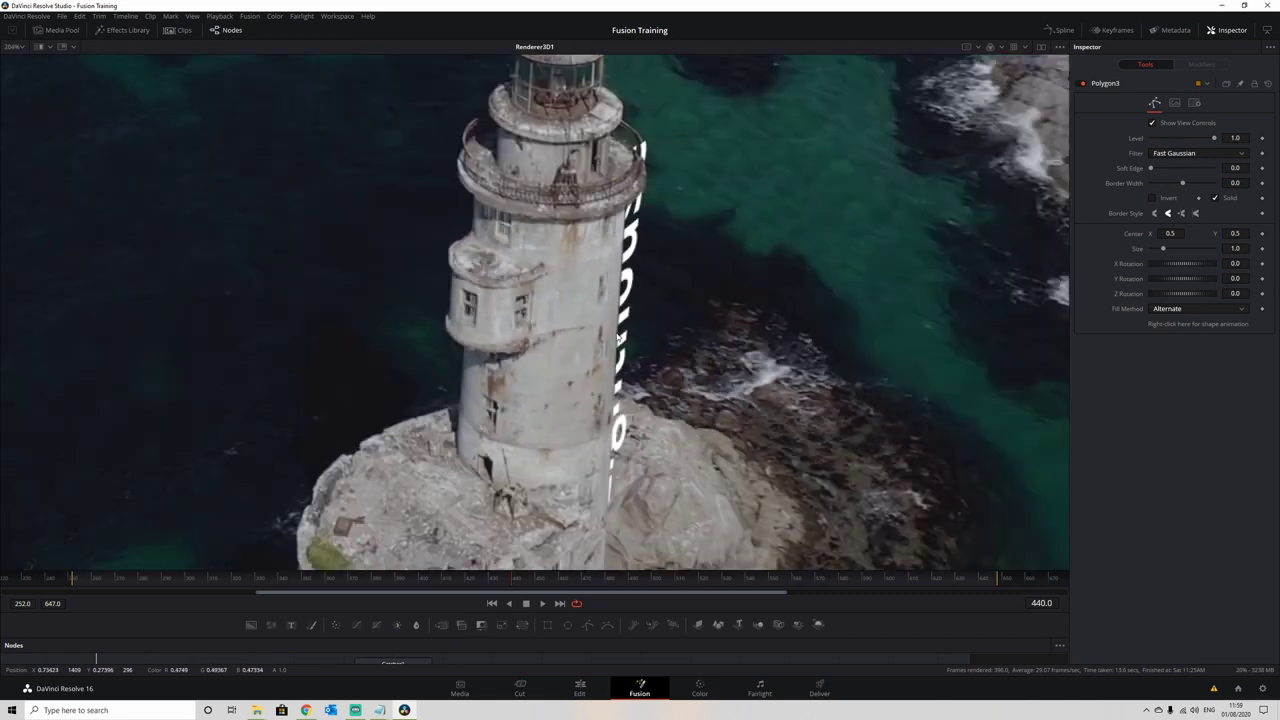
Set the soft edge of Polygon3 to 0.00192, checking the text's edge against the tower wall at frame 440.
left_click_drag(630, 571, 630, 403)
left_click(596, 531)
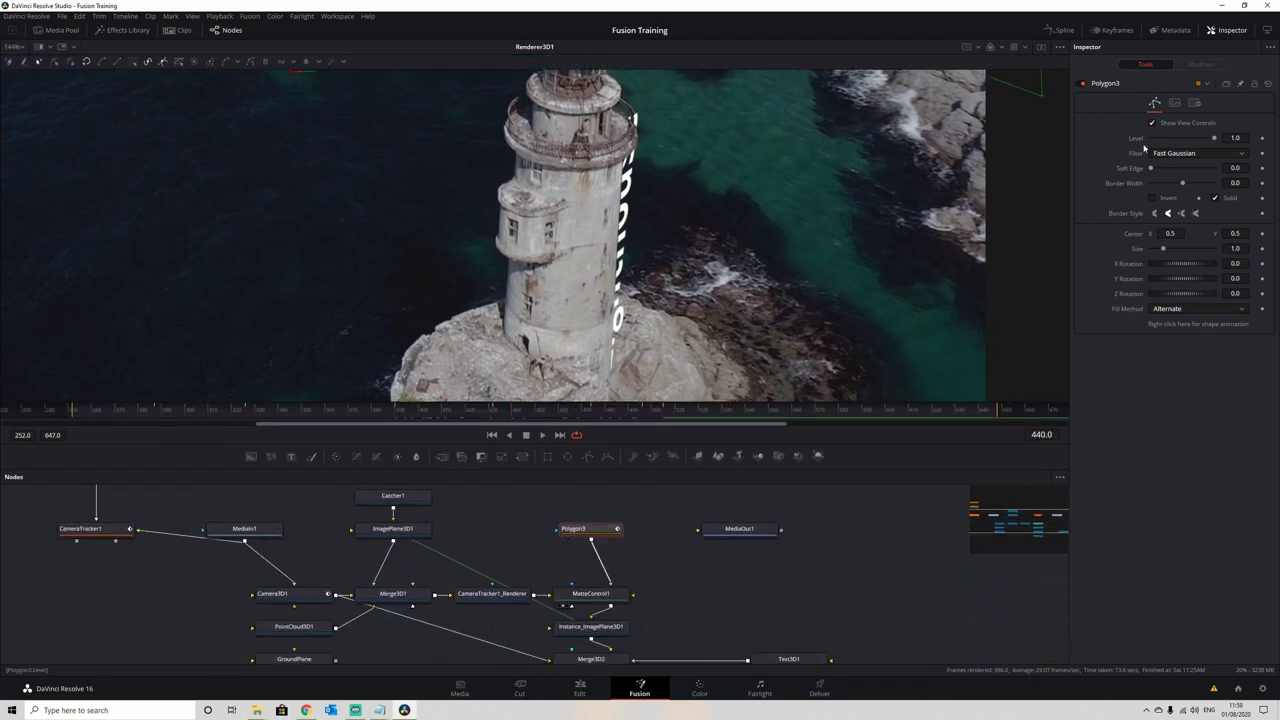
left_click_drag(1150, 170, 1154, 171)
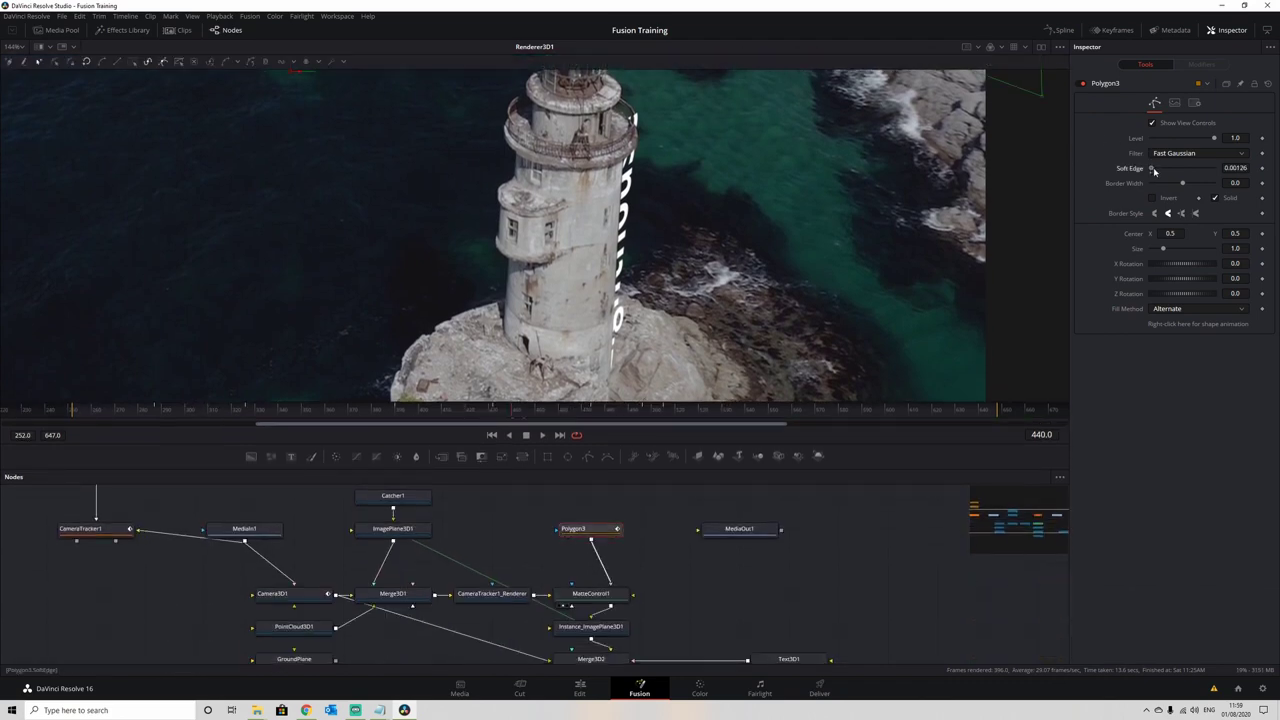
scroll(643, 249, "up", 5)
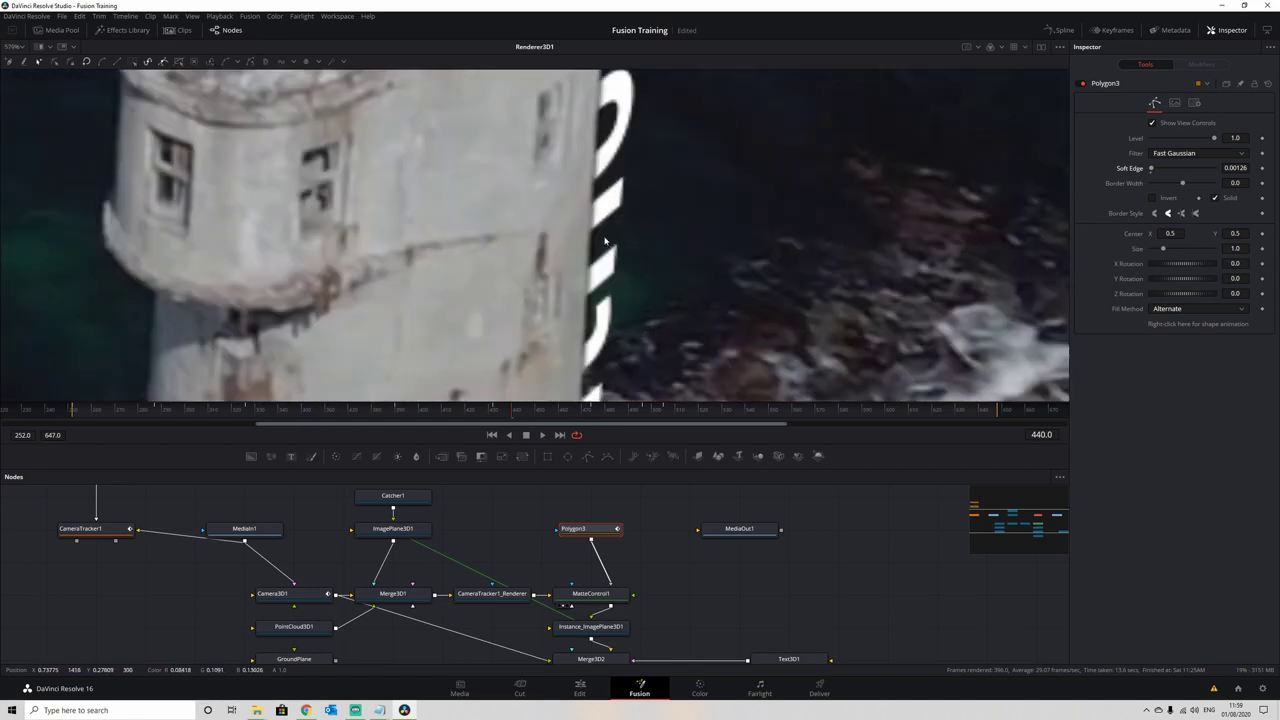
scroll(597, 237, "up", 3)
scroll(578, 305, "down", 3)
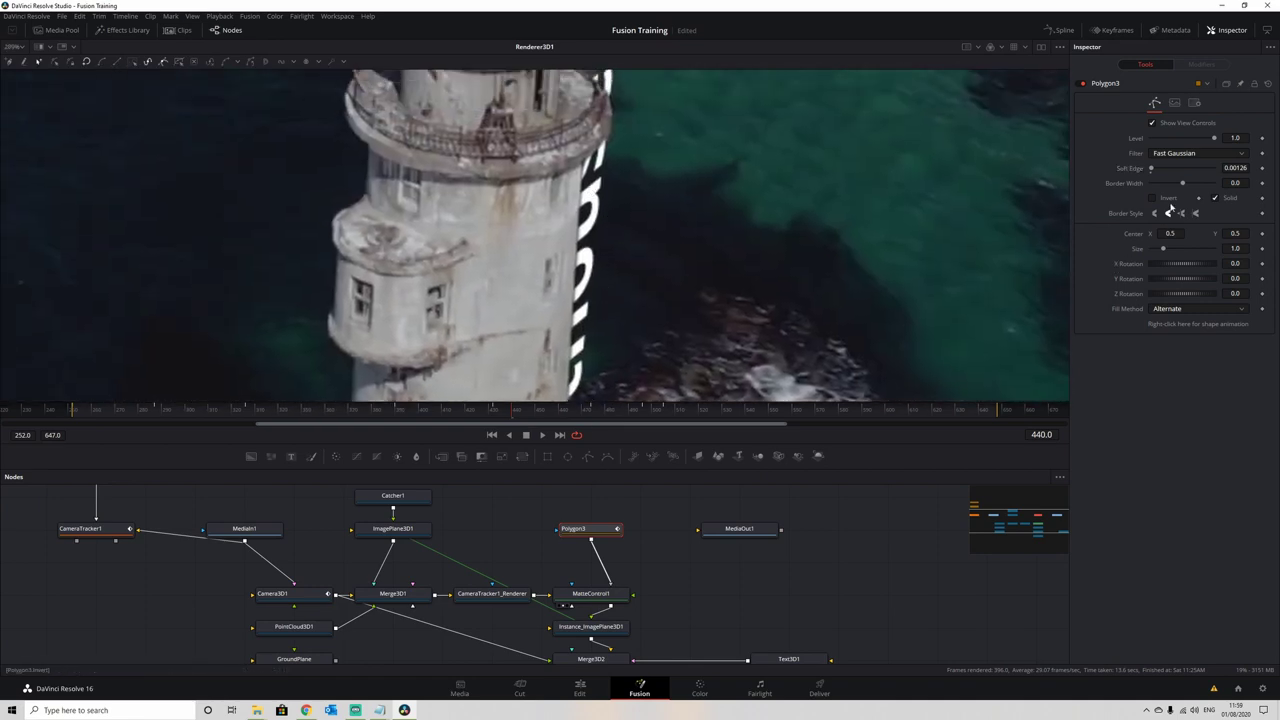
left_click_drag(1156, 171, 1151, 170)
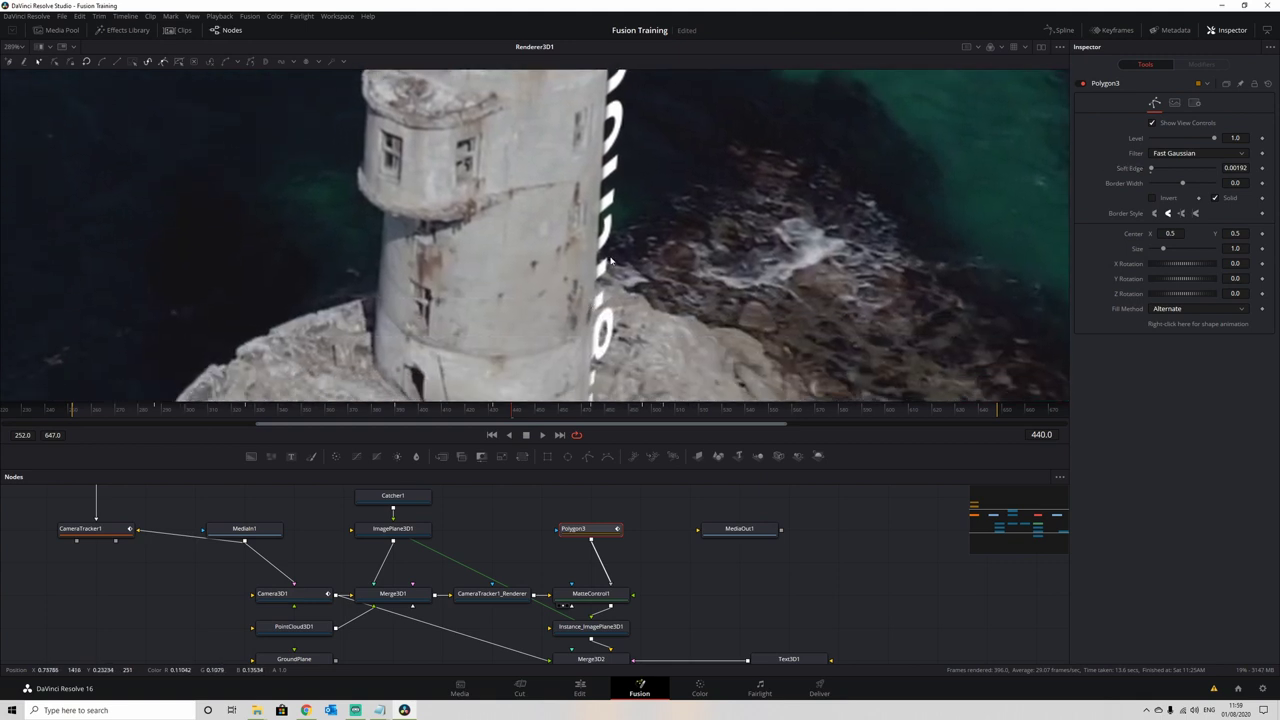
Try a Y rotation of -31.69 on Text3D1 at frame 435 and check the text's tilt up to frame 483.
left_click_drag(669, 581, 657, 554)
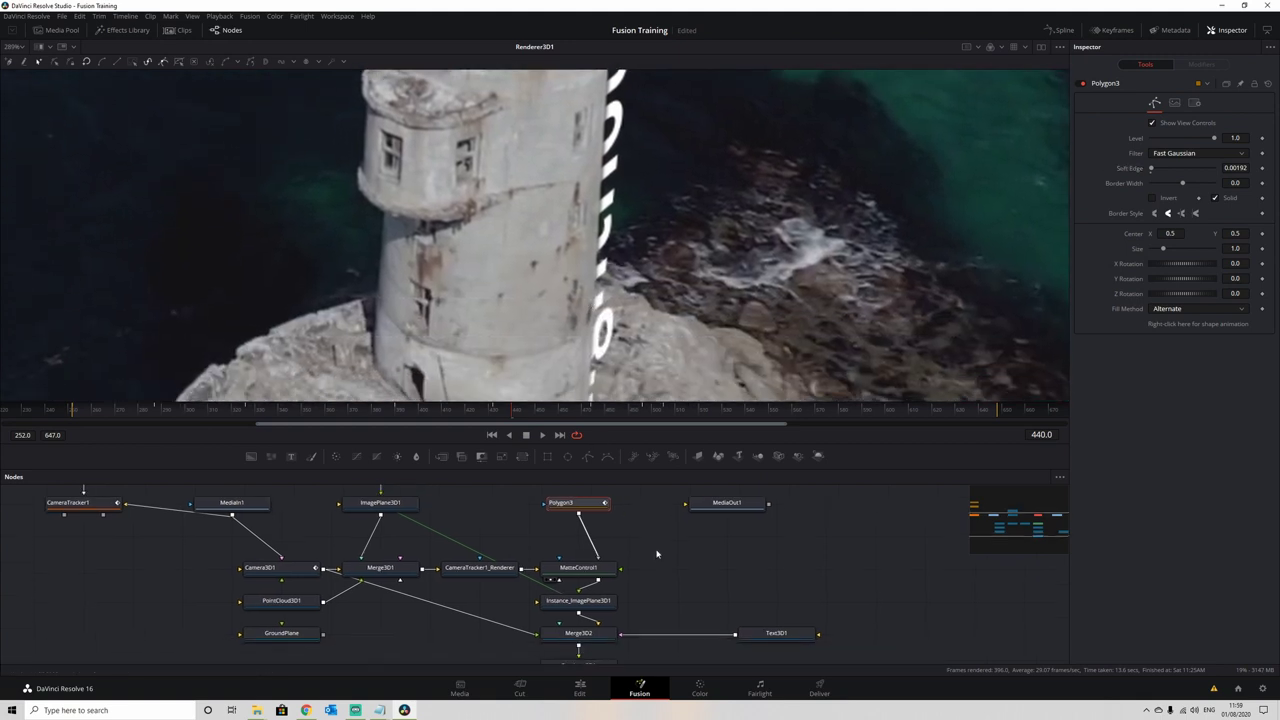
left_click_drag(461, 413, 514, 414)
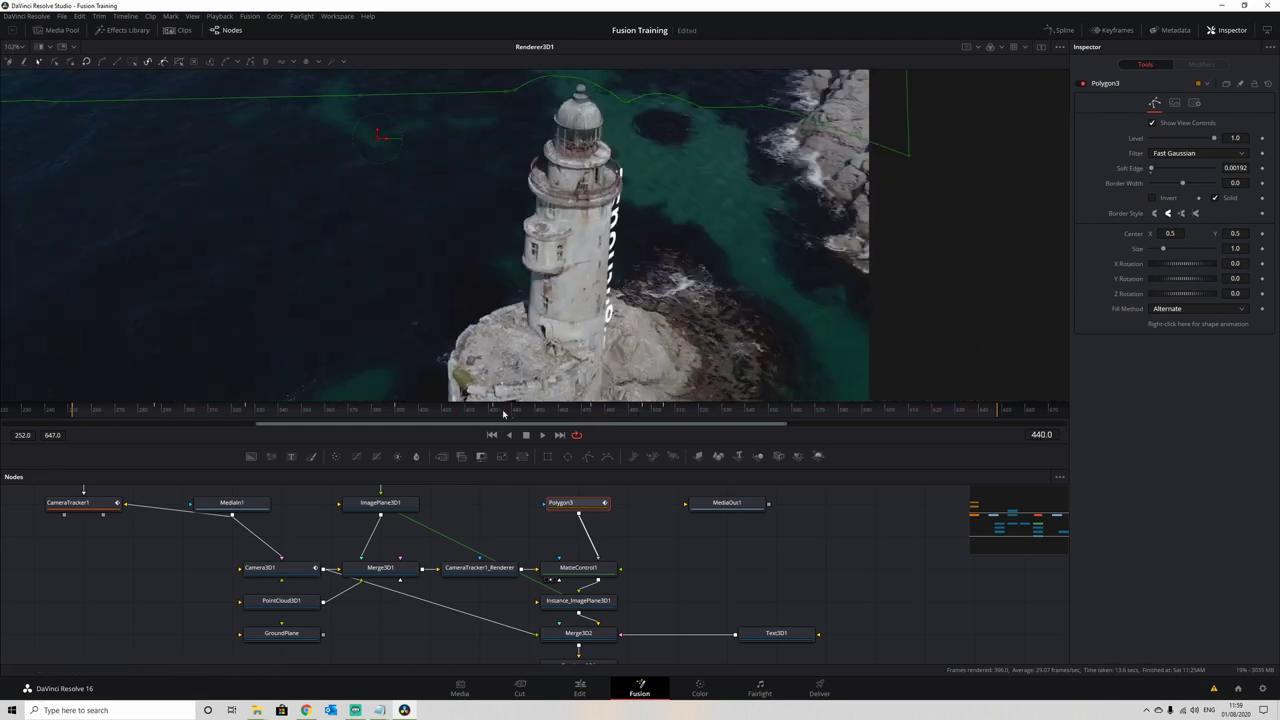
left_click_drag(504, 413, 493, 414)
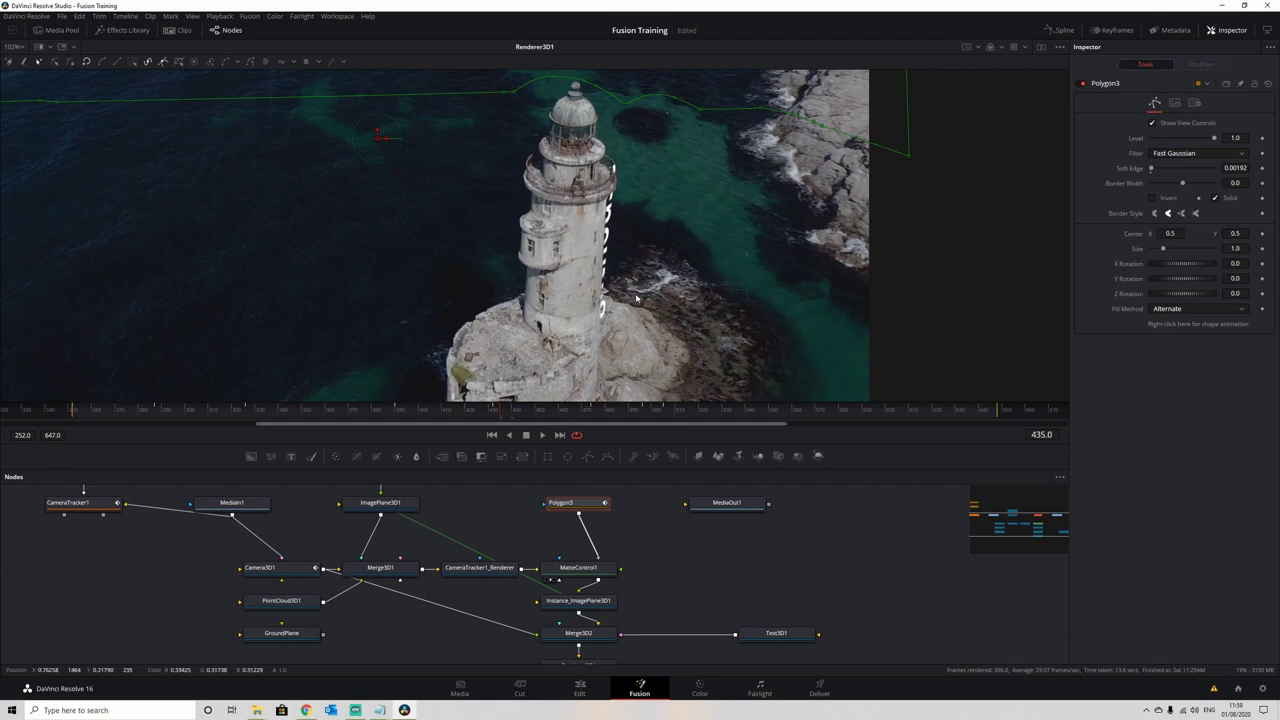
left_click(784, 636)
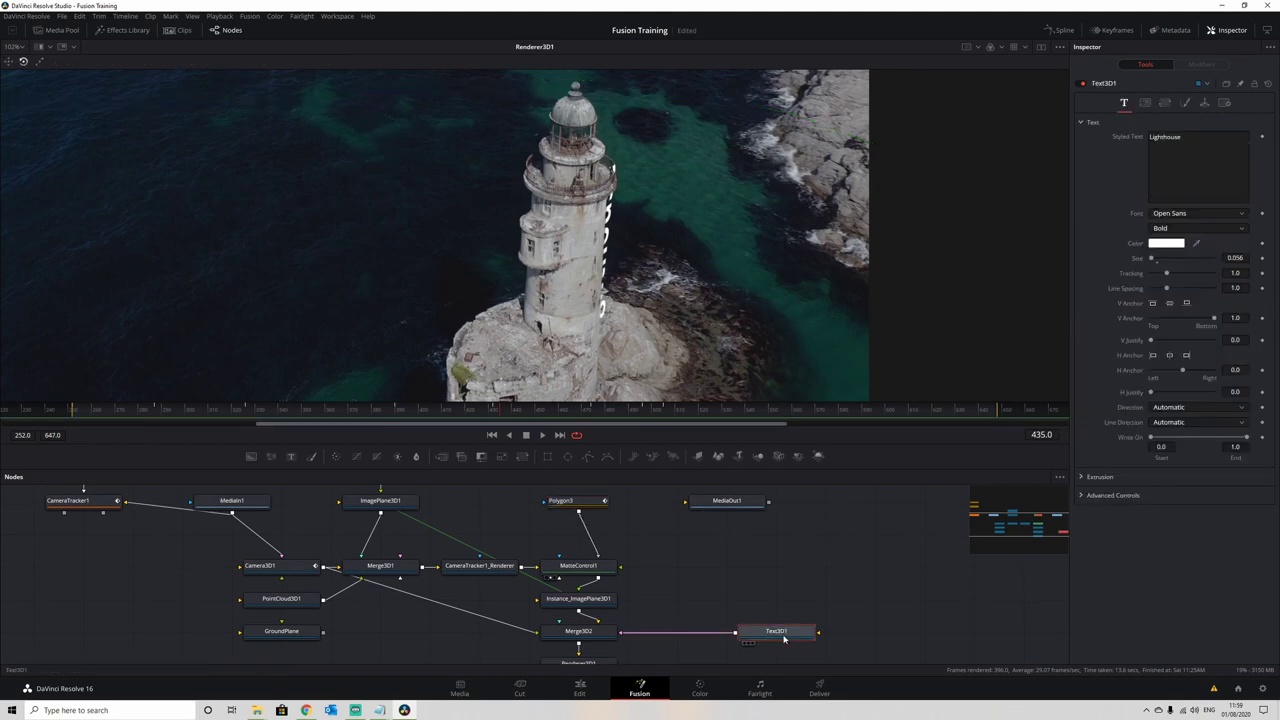
left_click(1205, 102)
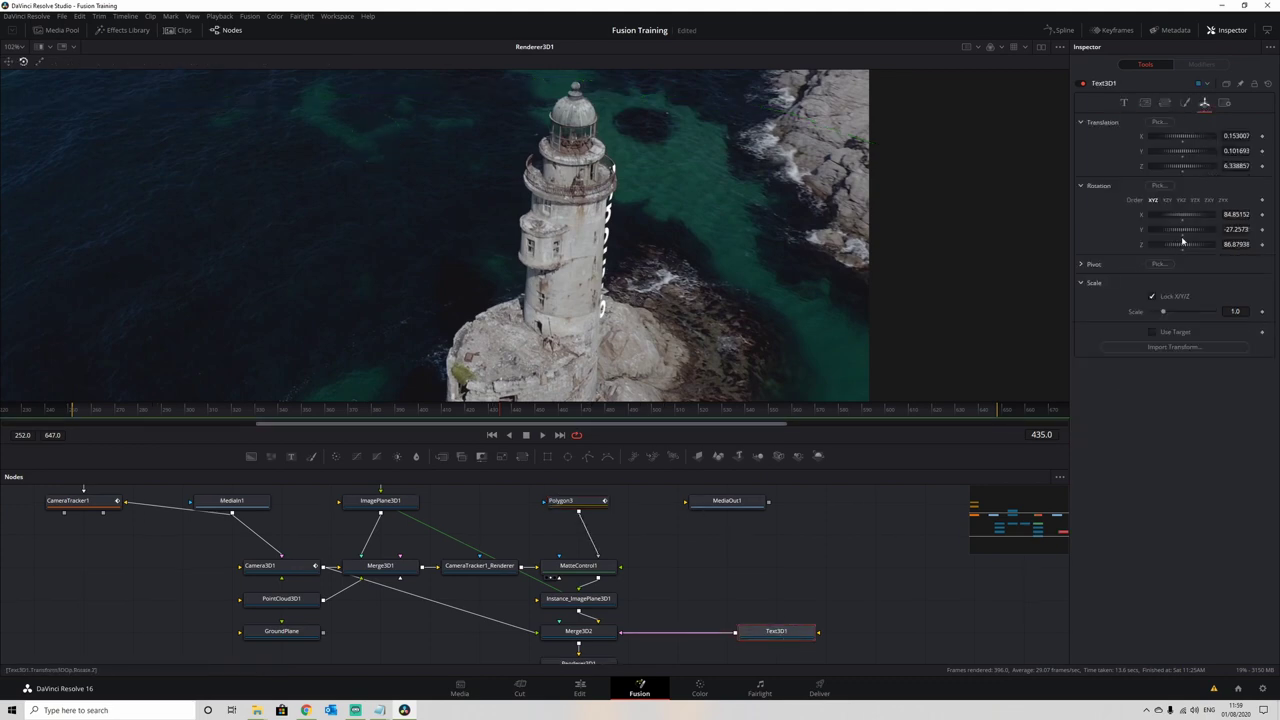
left_click_drag(1183, 232, 1175, 237)
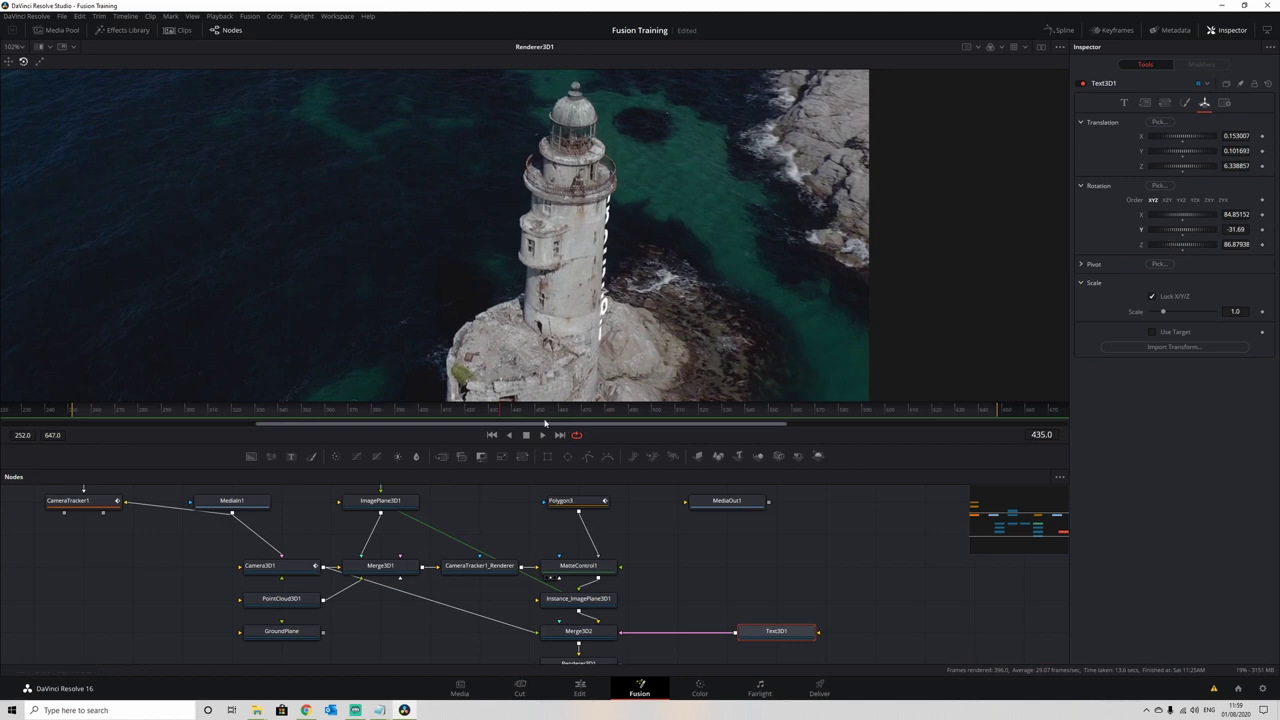
left_click_drag(522, 415, 614, 419)
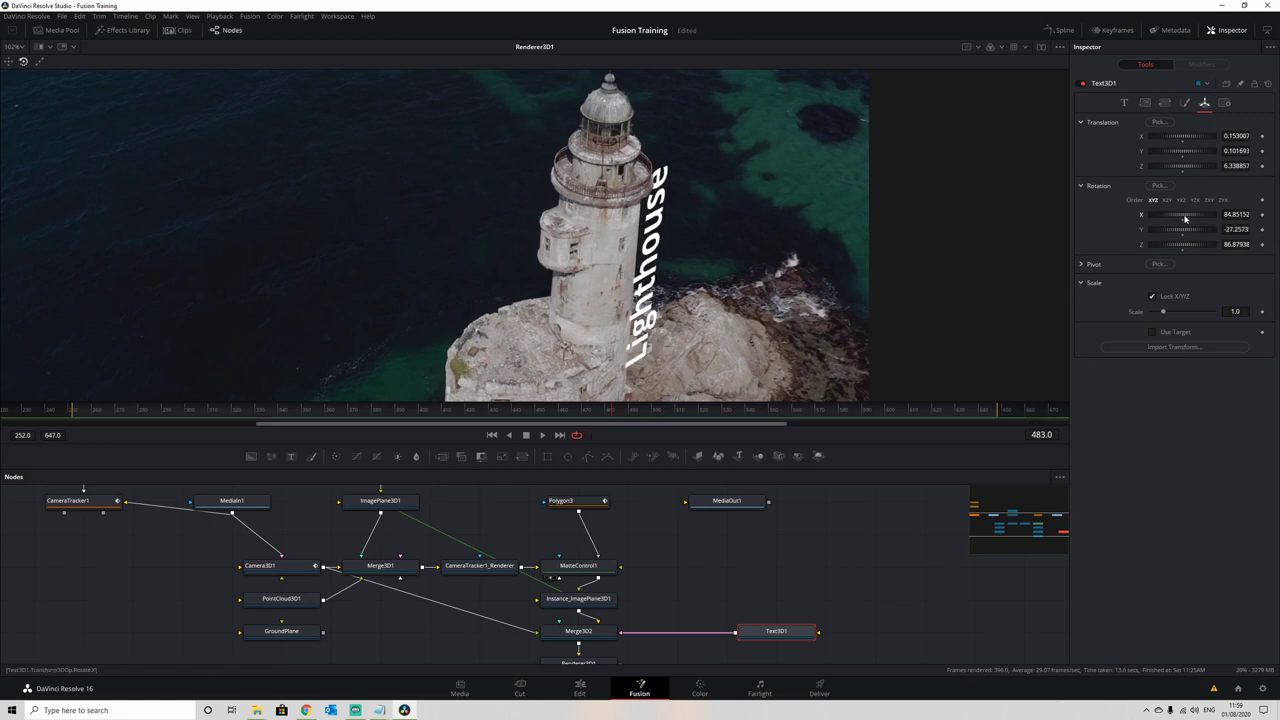
Set the Z rotation of Text3D1 to 89.23, checking the text's alignment with the tower between frames 434 and 525.
left_click_drag(1185, 218, 1186, 219)
key("ctrl+z")
left_click_drag(1183, 247, 1186, 247)
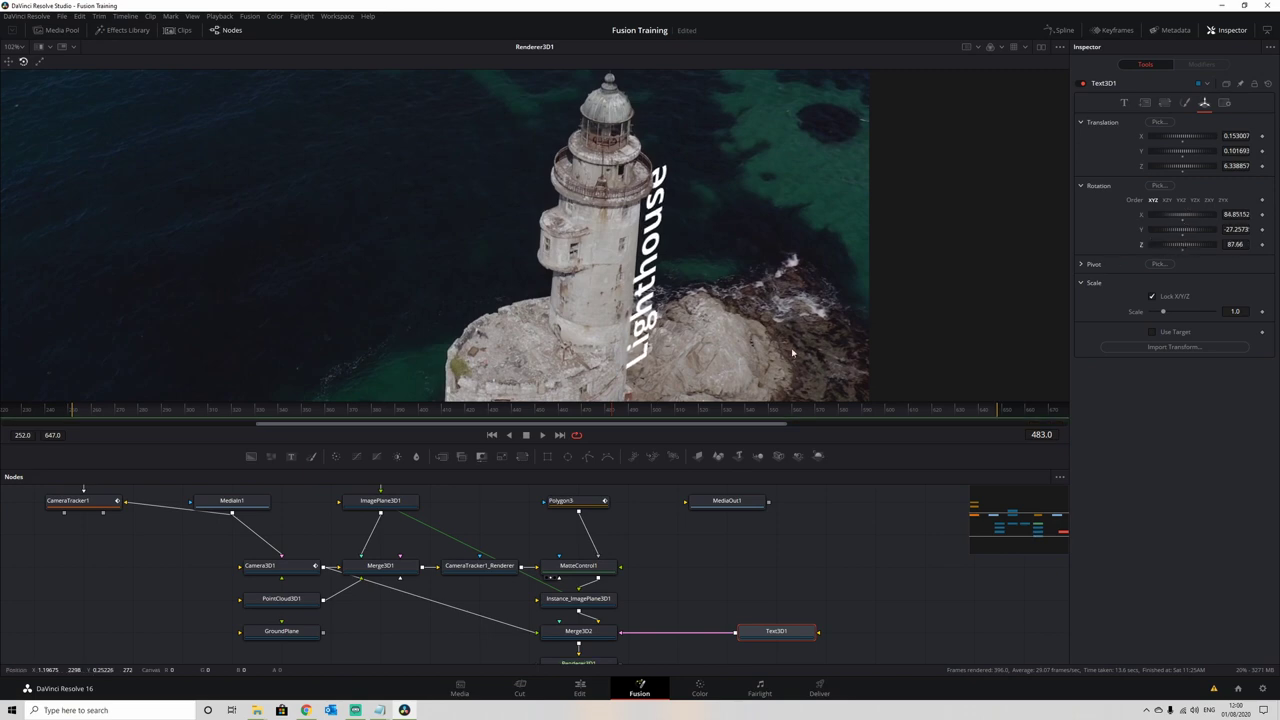
left_click(506, 413)
left_click(484, 413)
left_click_drag(492, 413, 497, 413)
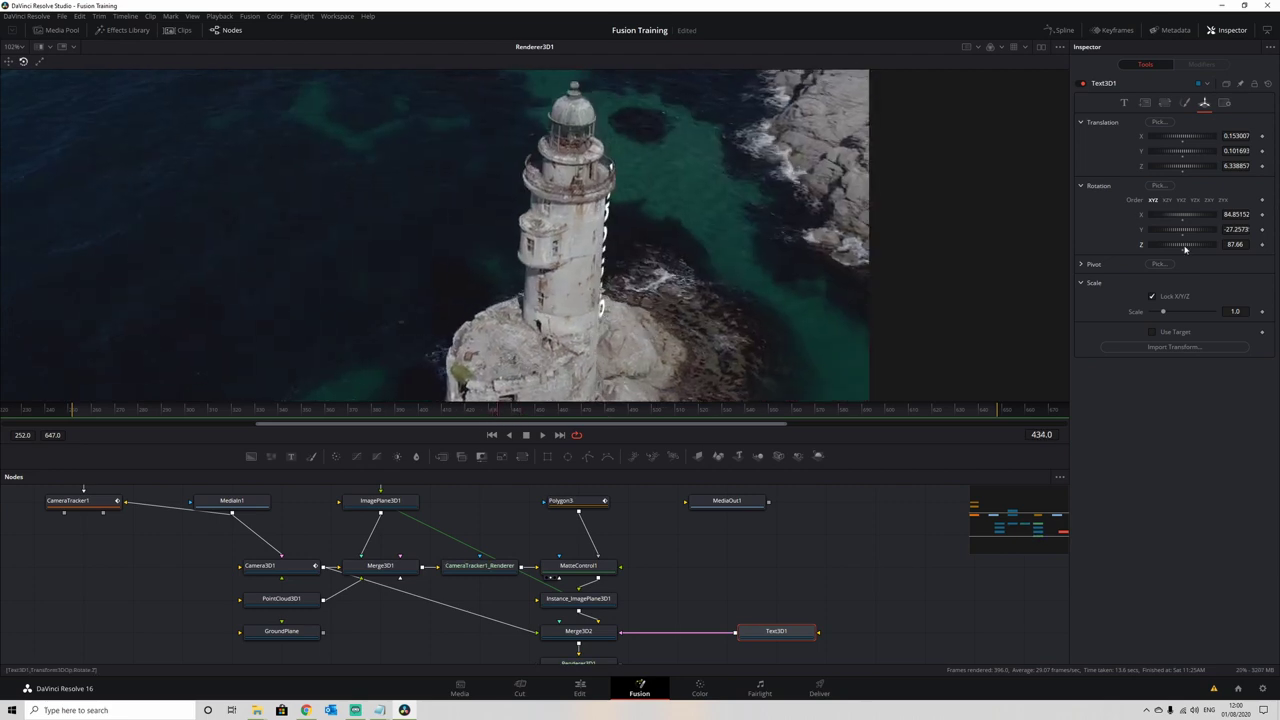
left_click_drag(1188, 249, 1188, 250)
left_click(506, 411)
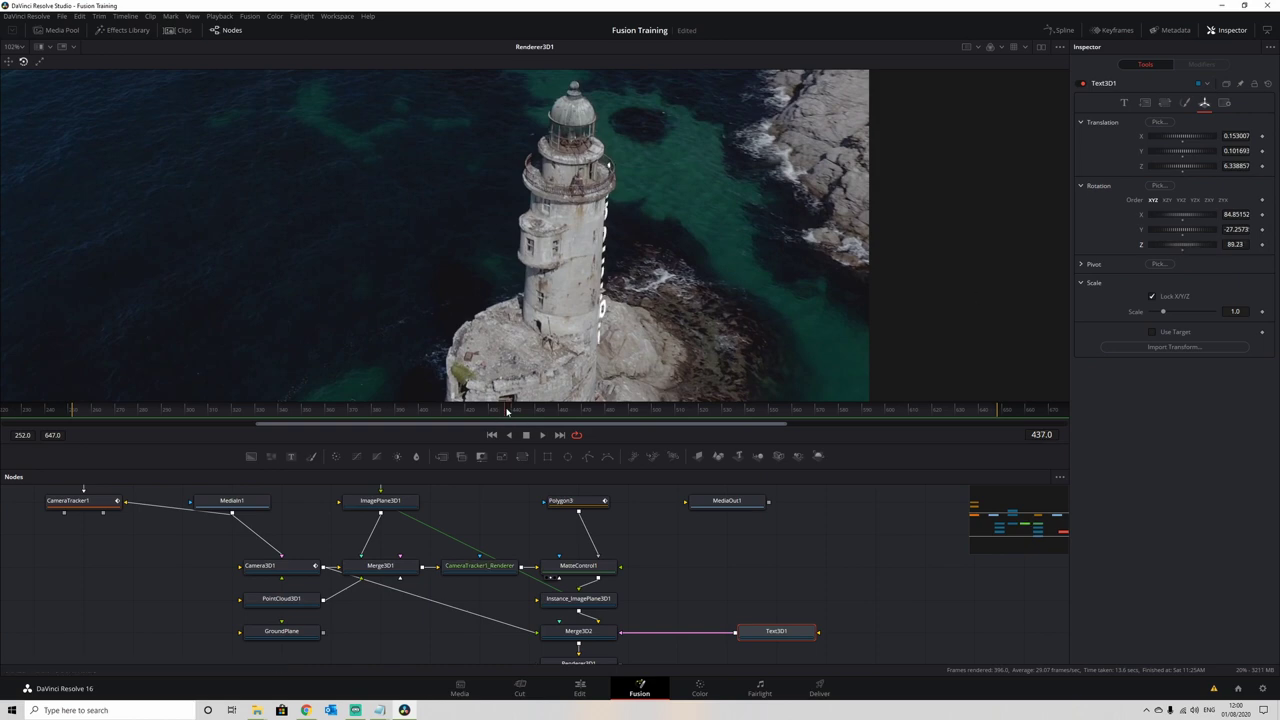
left_click_drag(536, 413, 786, 404)
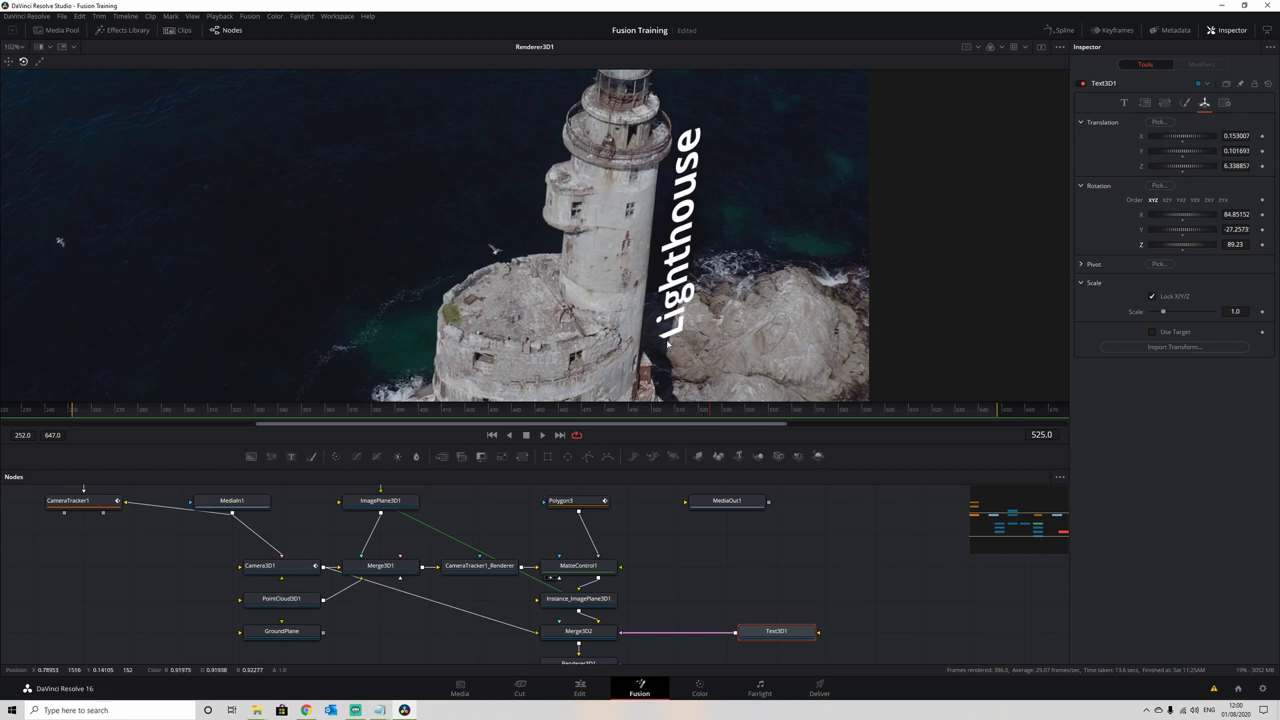
Restore the two-viewer layout and, at frame 525, pull the Polygon3 ledge points down to the wall line beyond the image edge.
left_click(565, 500)
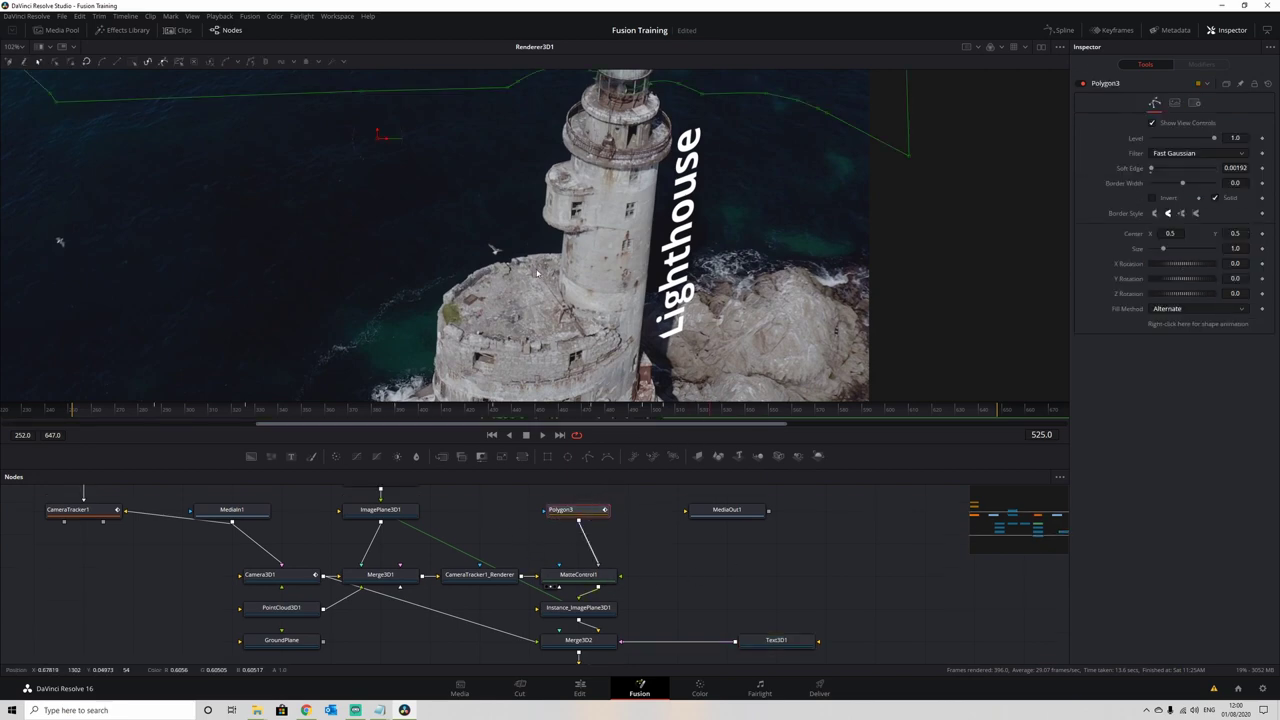
left_click(1041, 47)
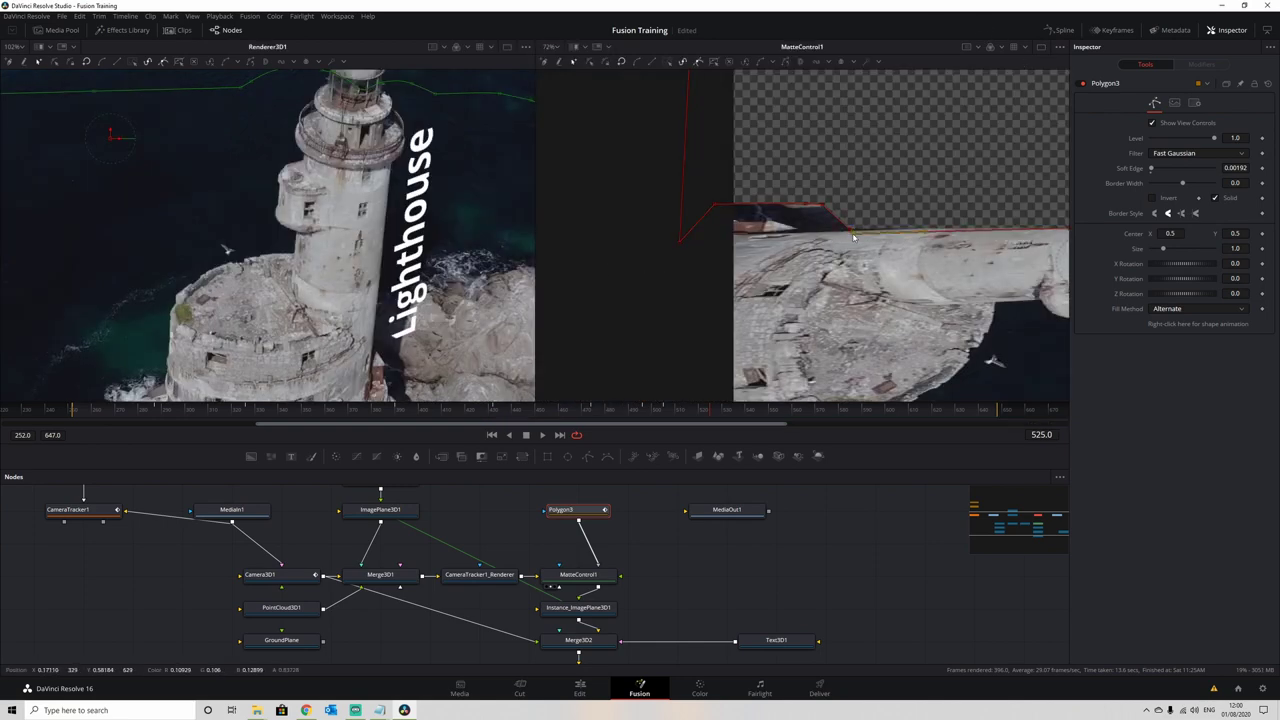
left_click_drag(833, 211, 721, 231)
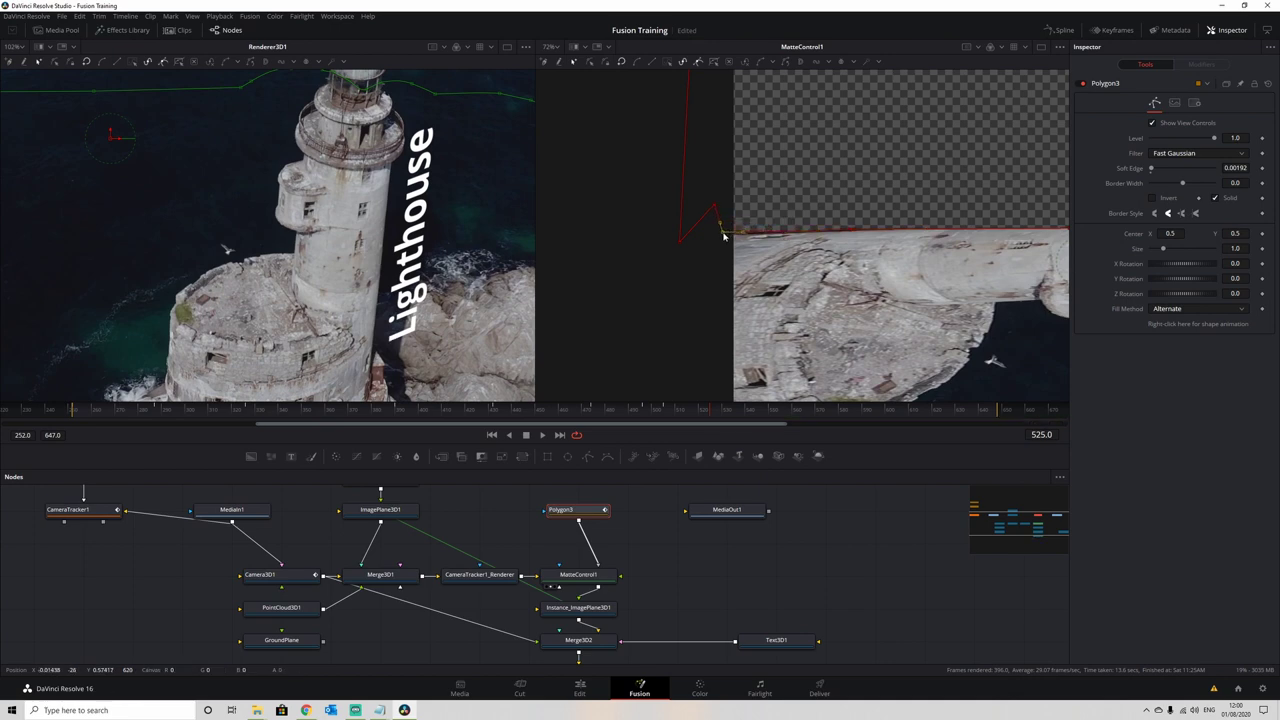
At frame 505, align the Polygon3 ledge points with the tower's wall line, and play back the occlusion from around frame 464.
left_click(665, 410)
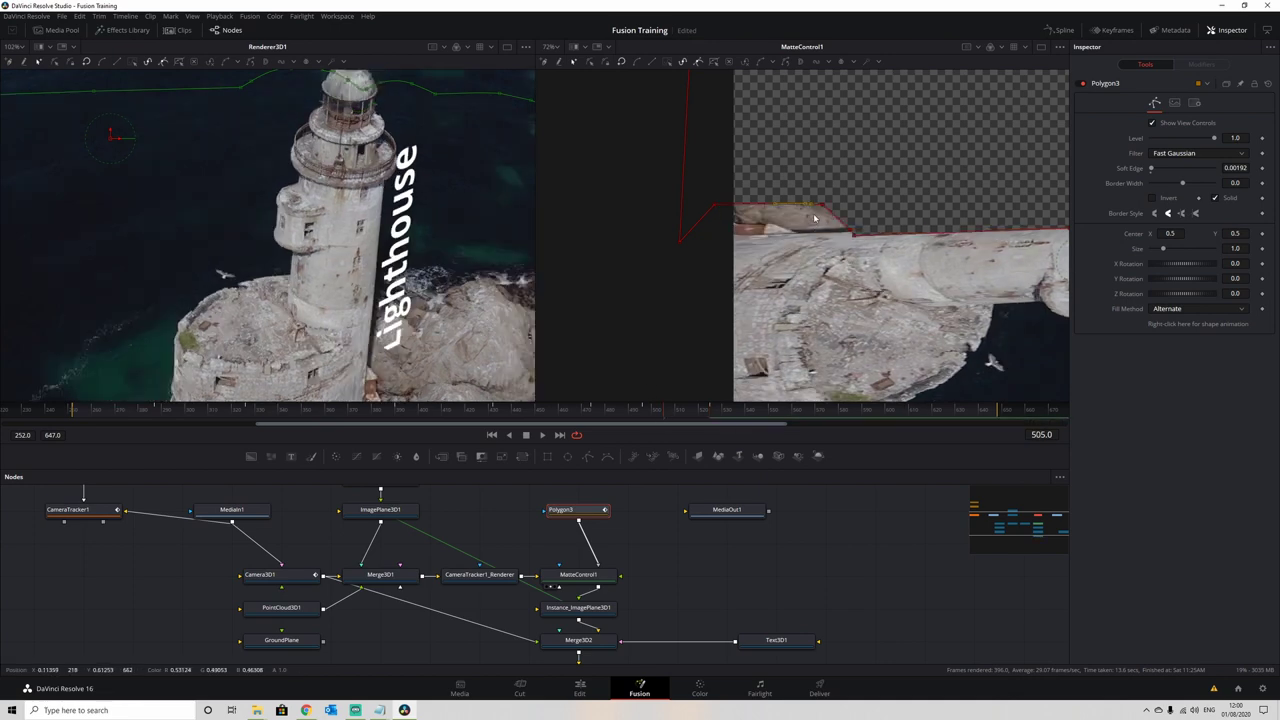
left_click_drag(795, 231, 723, 238)
left_click_drag(809, 208, 855, 236)
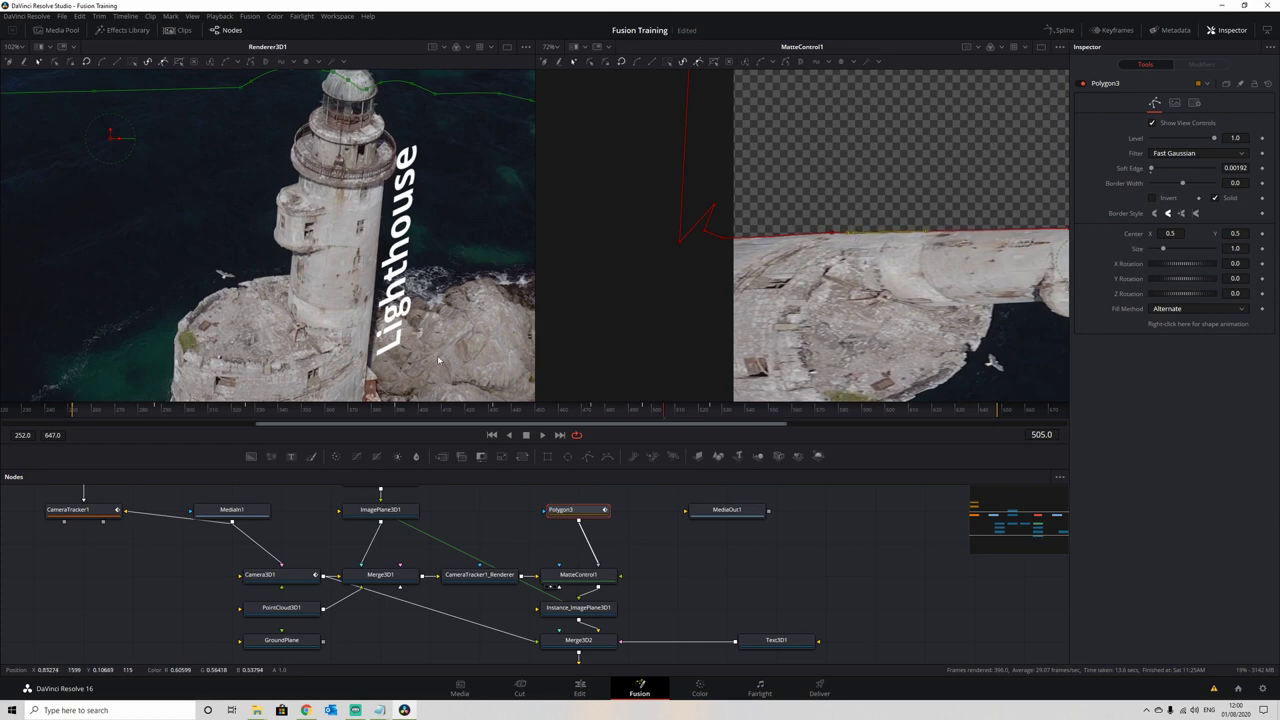
left_click_drag(689, 414, 578, 419)
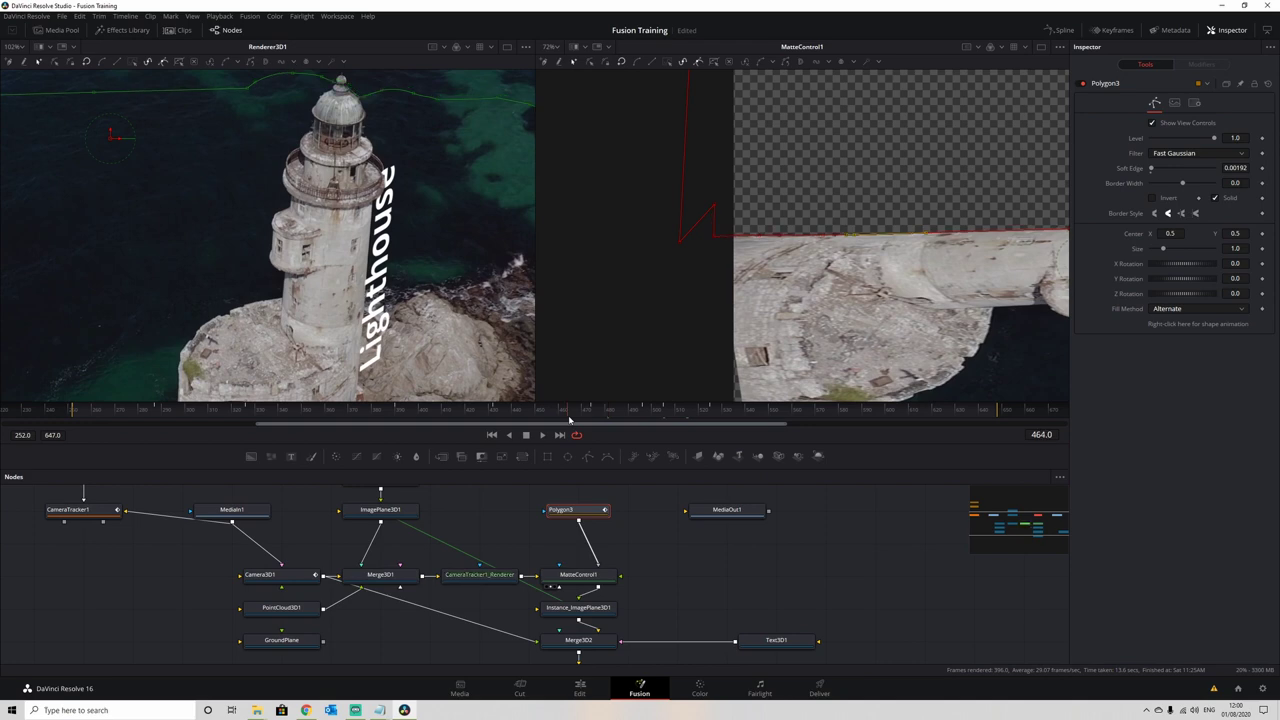
key("space")
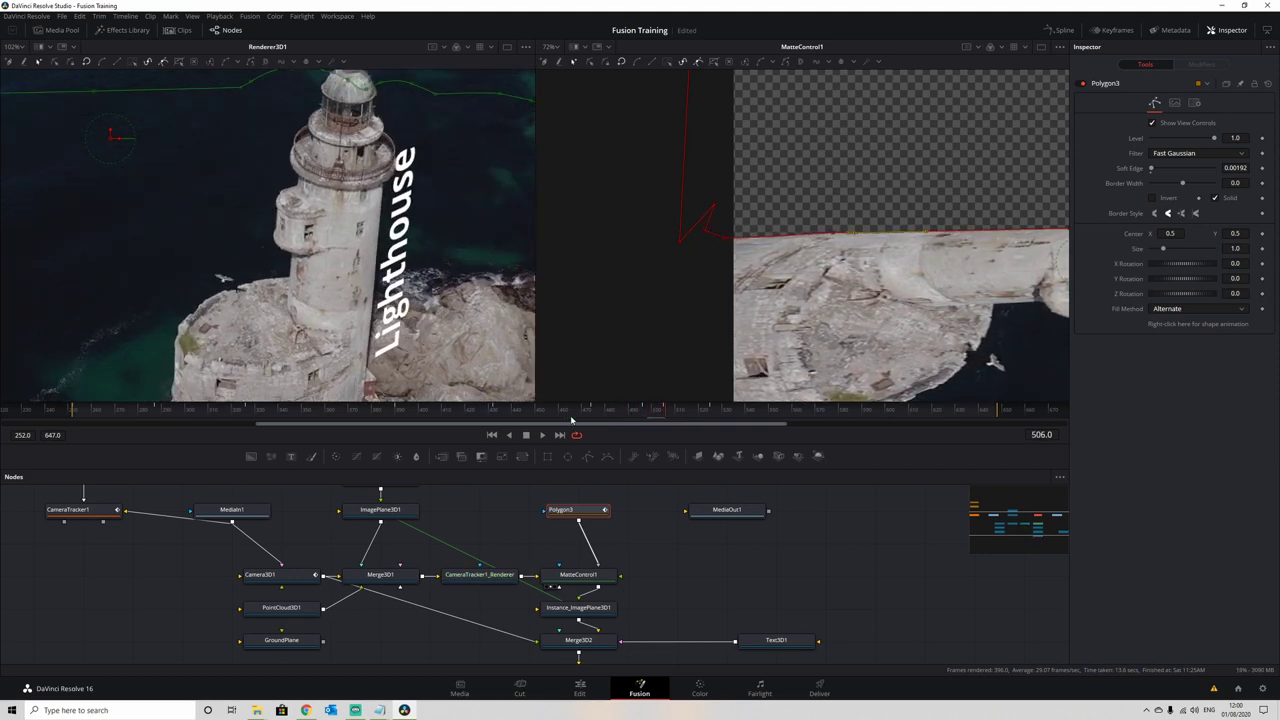
Check the text occlusion between frames 451 and 604, and inspect the text behind the balcony railing at frame 451.
left_click_drag(657, 404, 897, 411)
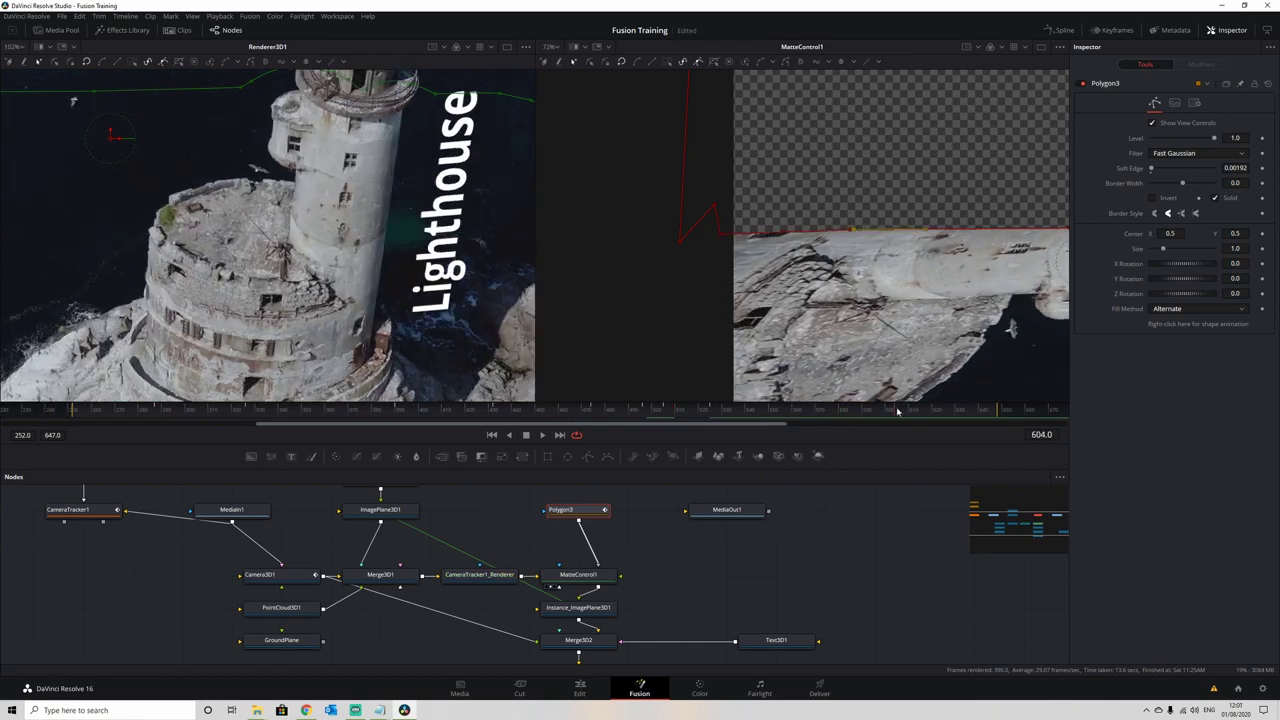
left_click_drag(799, 410, 672, 412)
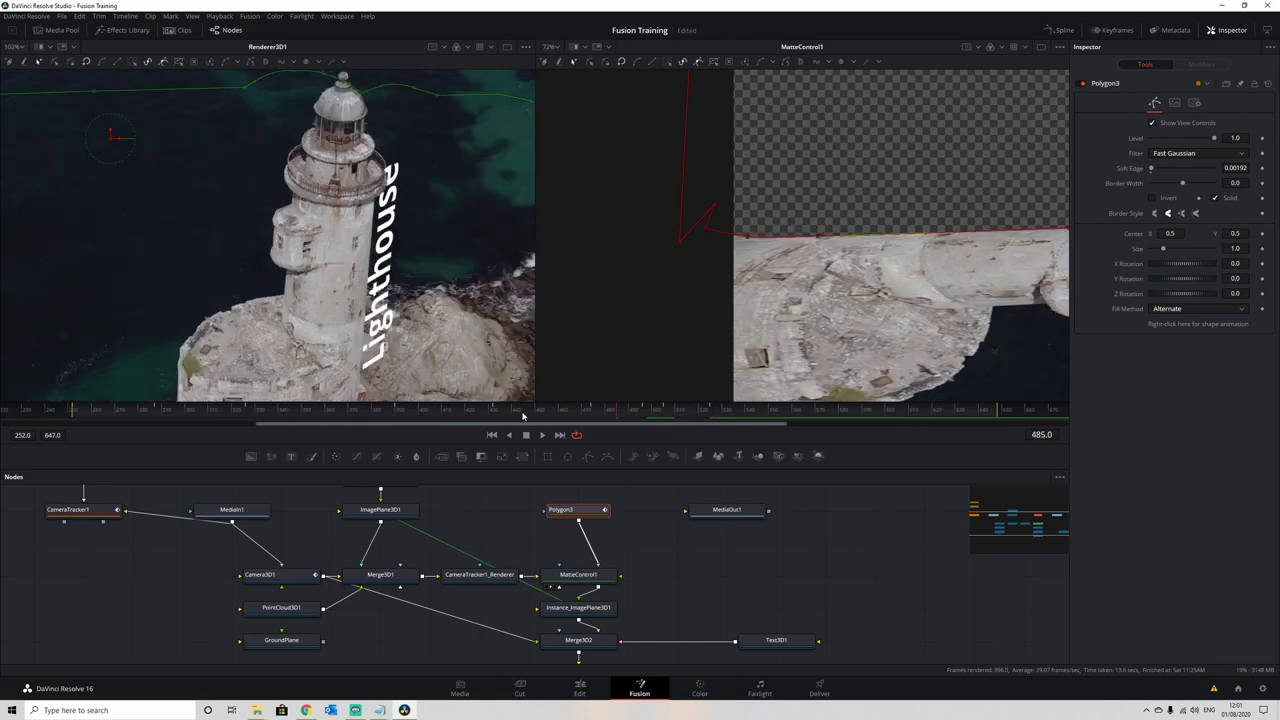
left_click_drag(514, 416, 539, 418)
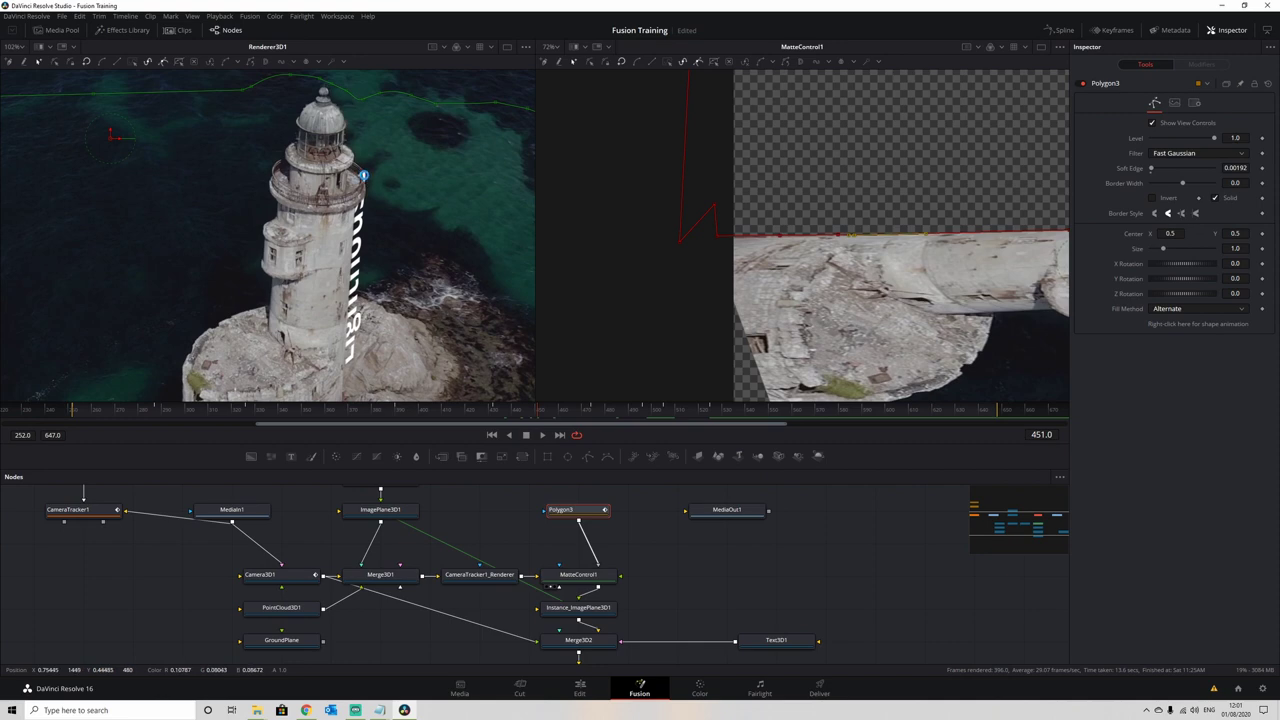
scroll(358, 186, "up", 5)
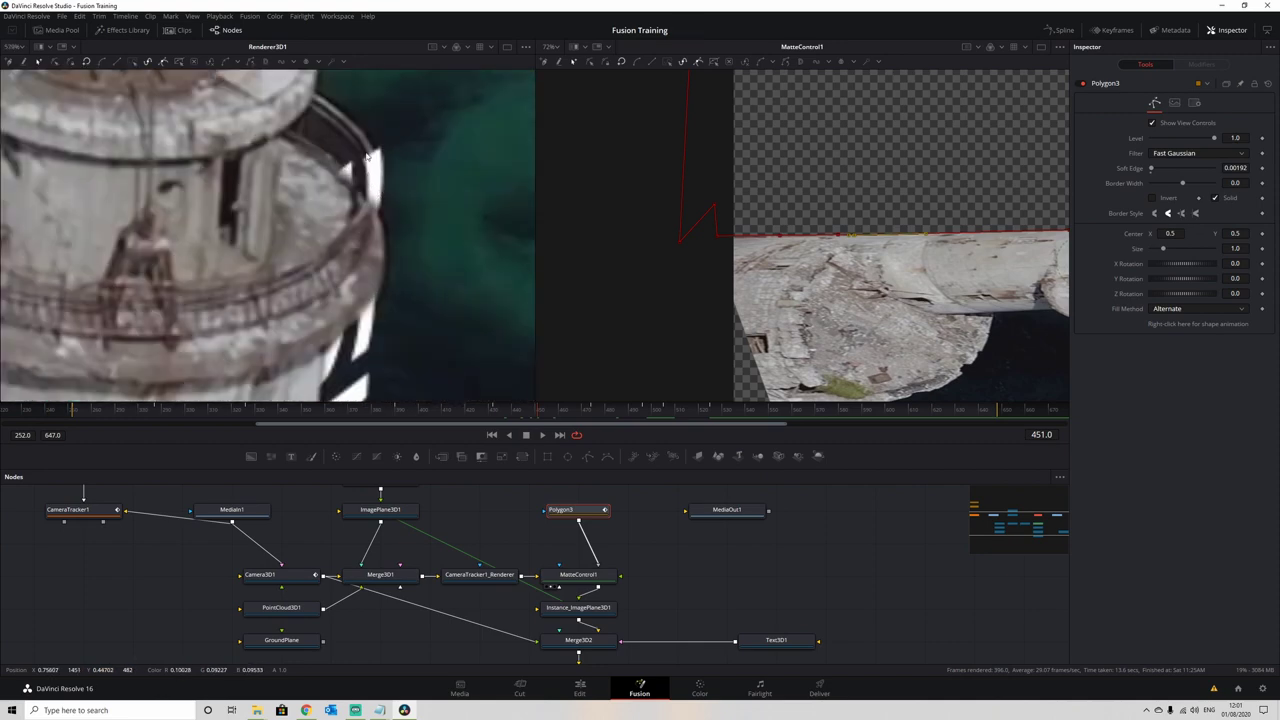
scroll(630, 580, "up", 2)
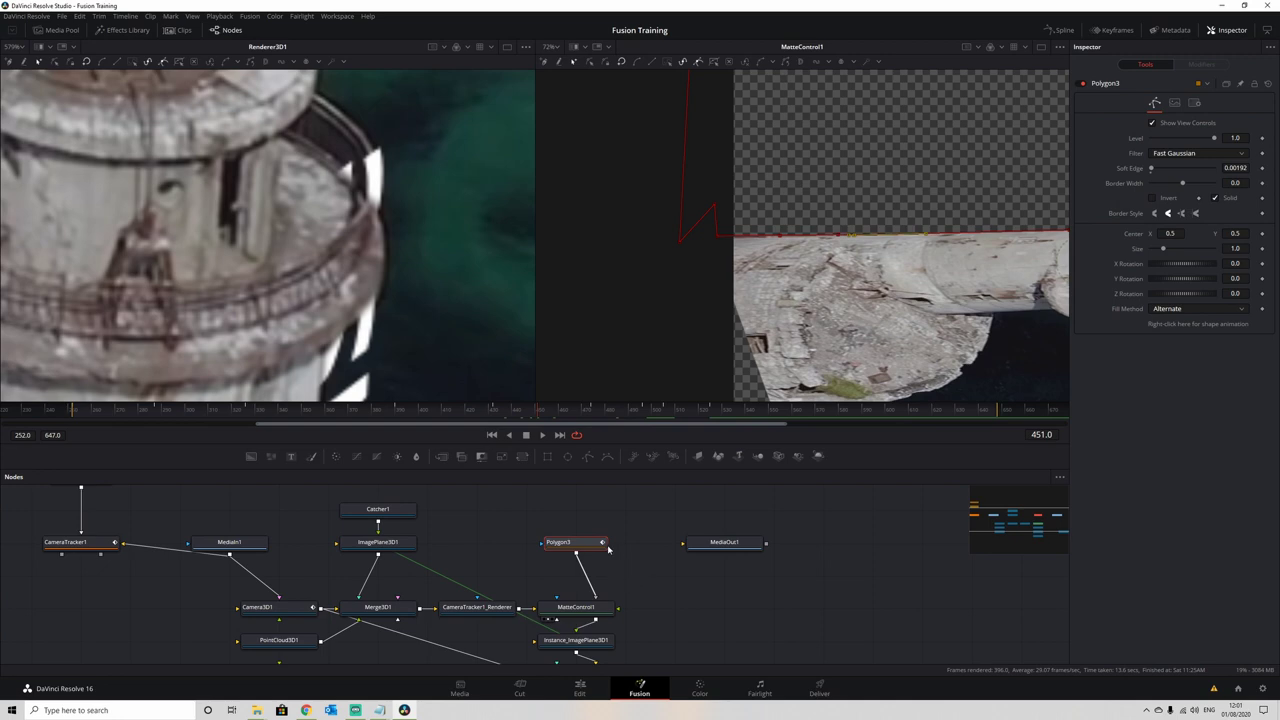
Add a Polygon4 mask feeding into Polygon3 and trace an open four-point line along the balcony's upper railing at frame 451.
left_click(588, 456)
left_click_drag(610, 513, 576, 542)
left_click_drag(955, 270, 555, 265)
scroll(880, 215, "up", 2)
scroll(832, 232, "up", 2)
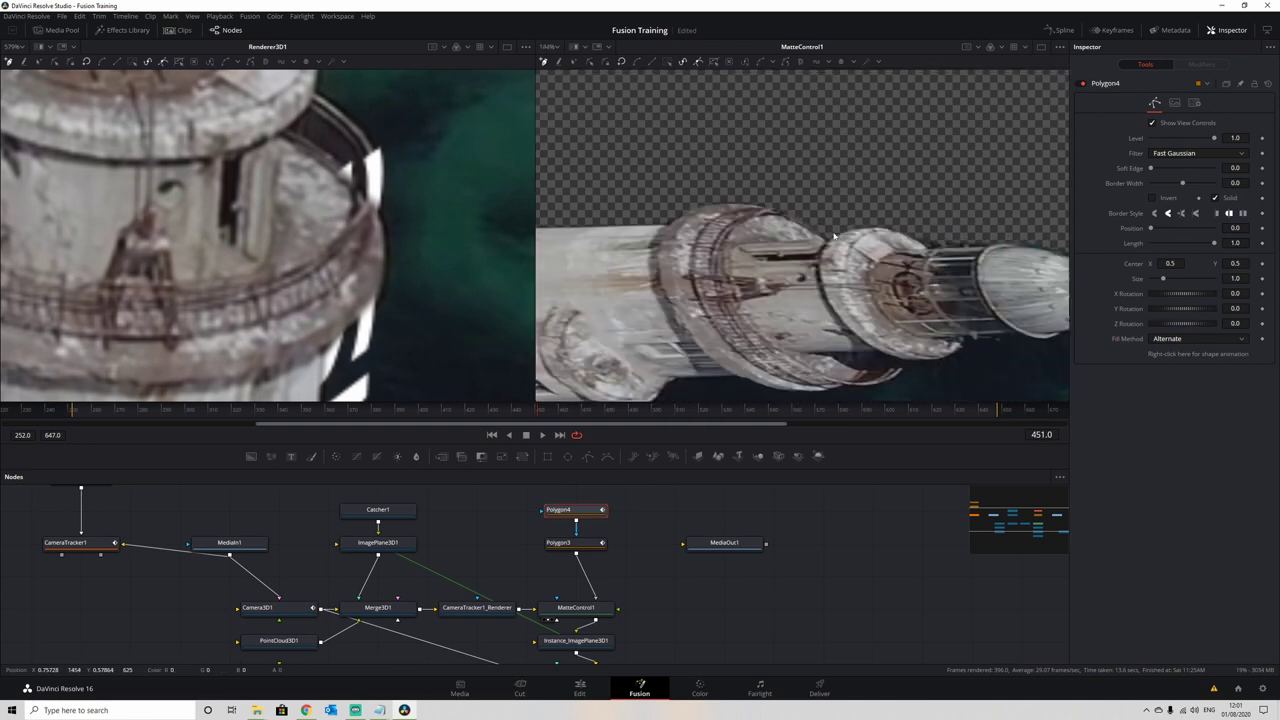
left_click_drag(804, 211, 668, 209)
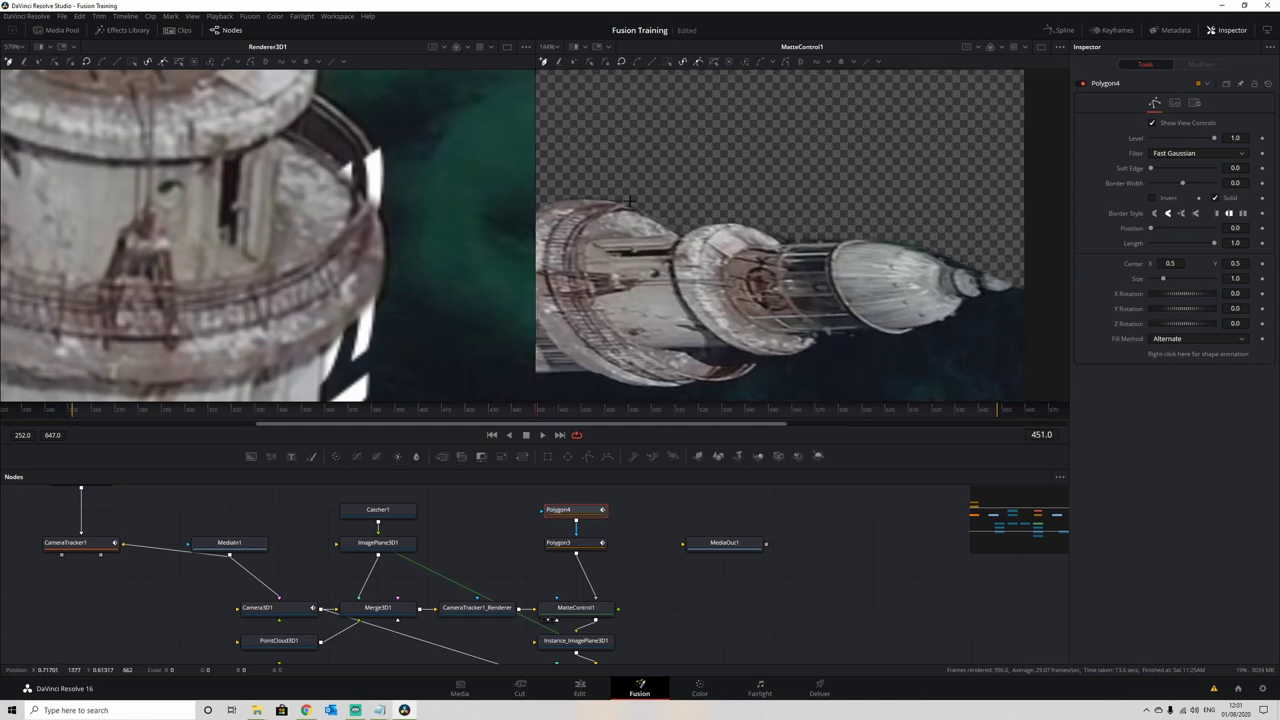
left_click(629, 204)
left_click(668, 200)
left_click(688, 215)
left_click(694, 224)
Set the Level of Polygon3 to 0.0 to show the unmasked footage, and reselect Polygon4.
left_click(585, 546)
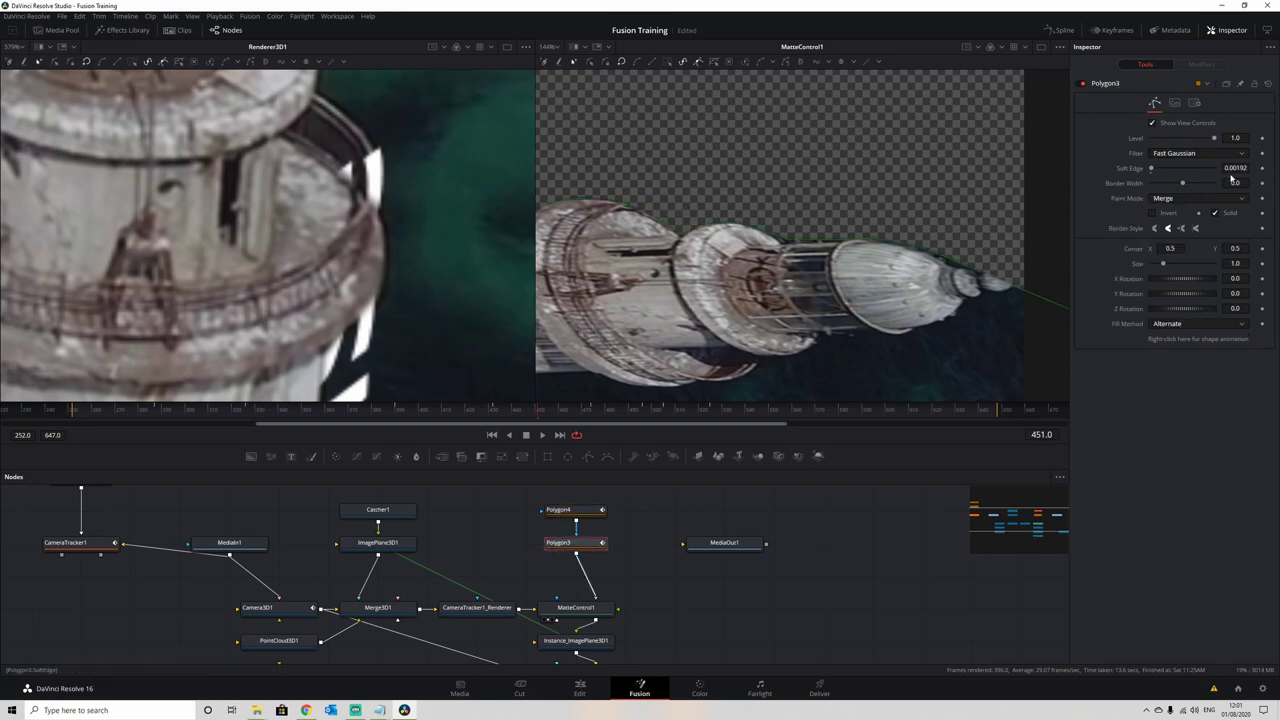
left_click_drag(1214, 140, 1143, 141)
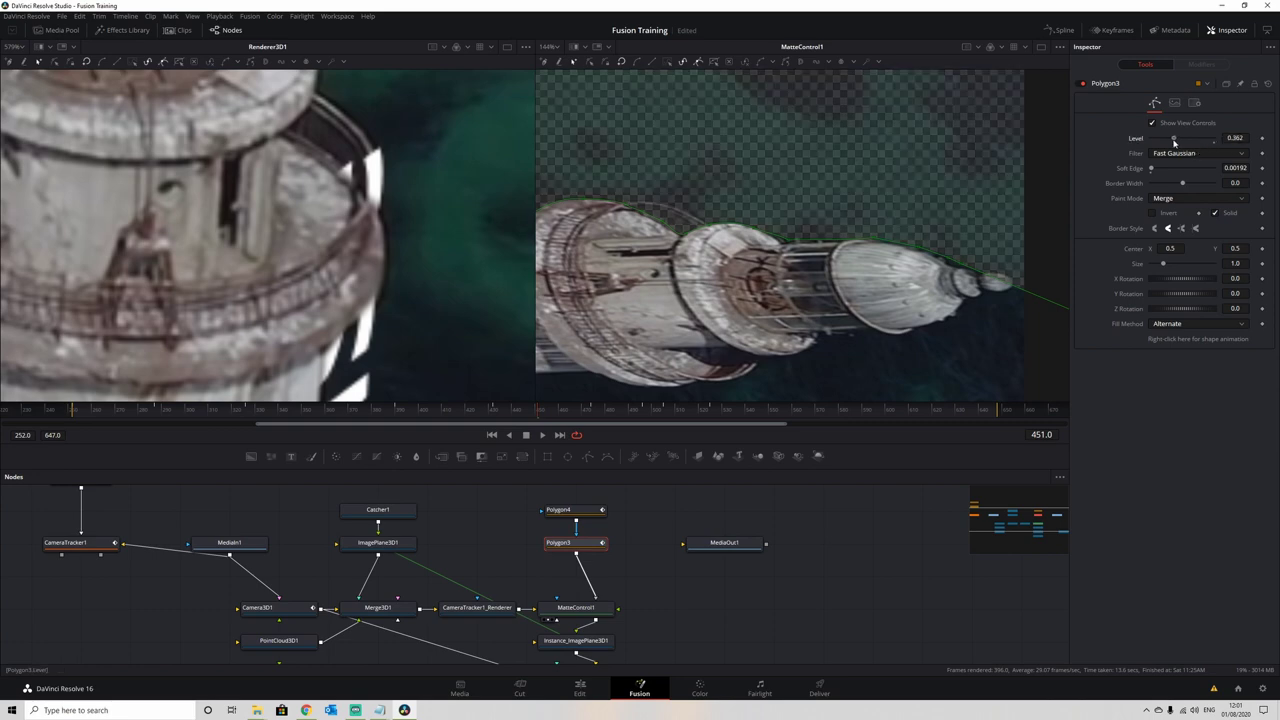
left_click(575, 512)
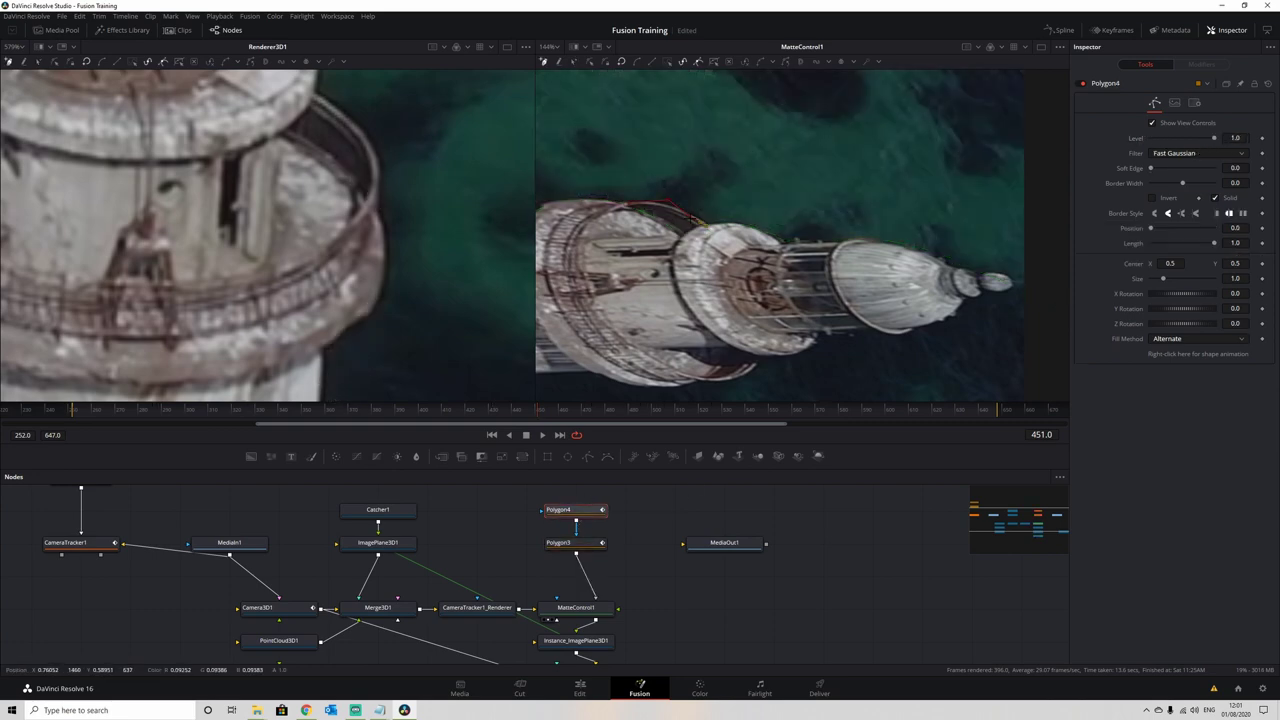
Fit the Polygon4 line to the railing's curve and set its Border Width to 0.0026.
left_click(630, 205)
scroll(663, 212, "up", 2)
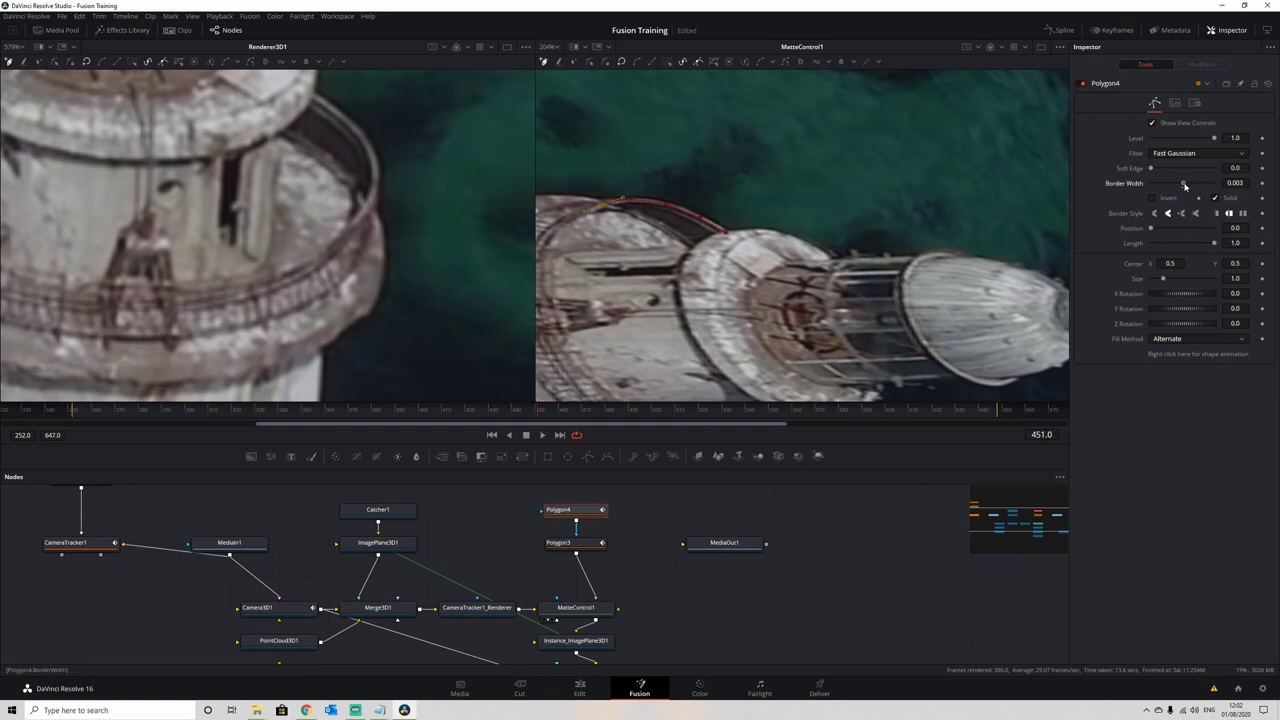
left_click_drag(1182, 184, 1177, 189)
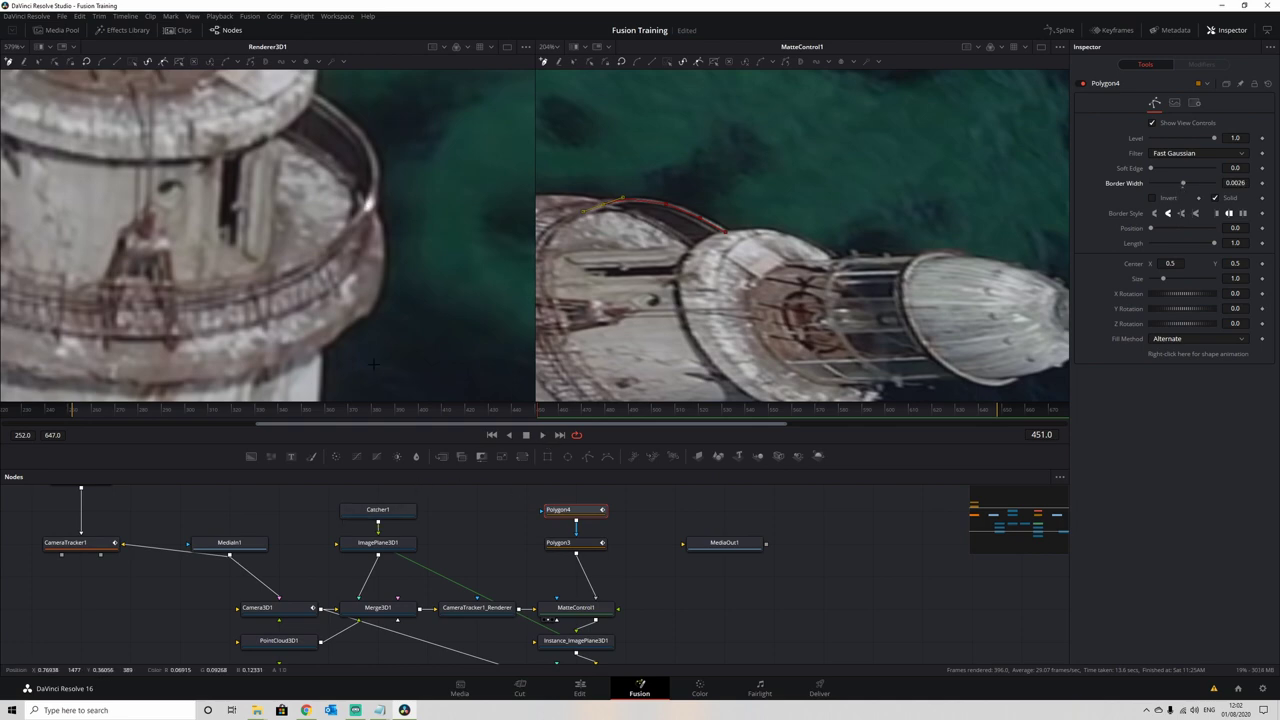
At frame 402, select all Polygon4 points and move the line onto the balcony railing.
left_click_drag(566, 409, 590, 406)
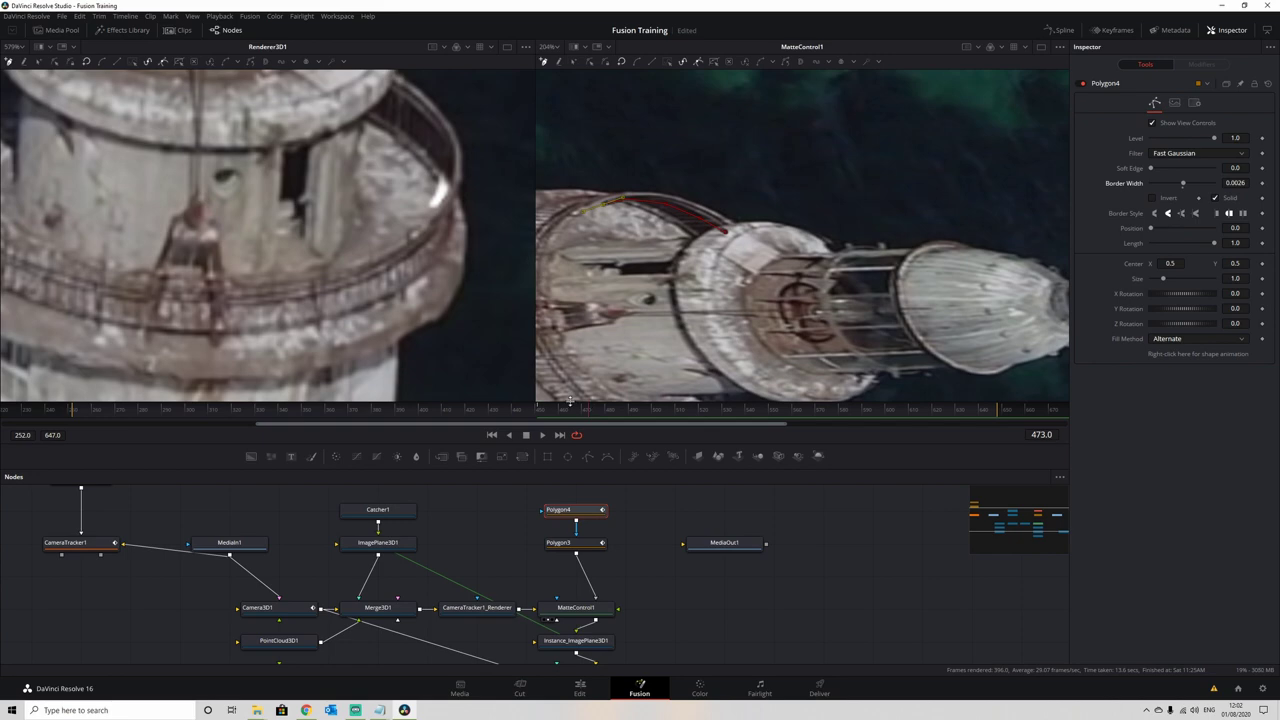
left_click(560, 542)
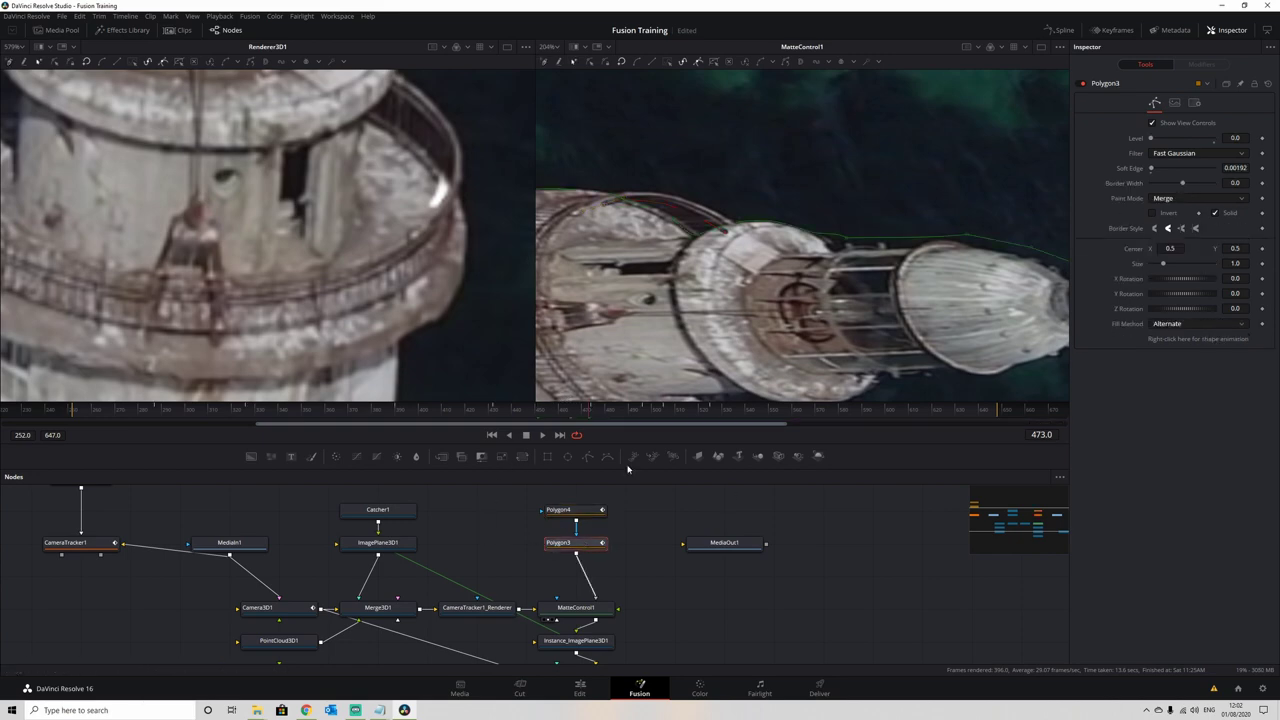
left_click(570, 510)
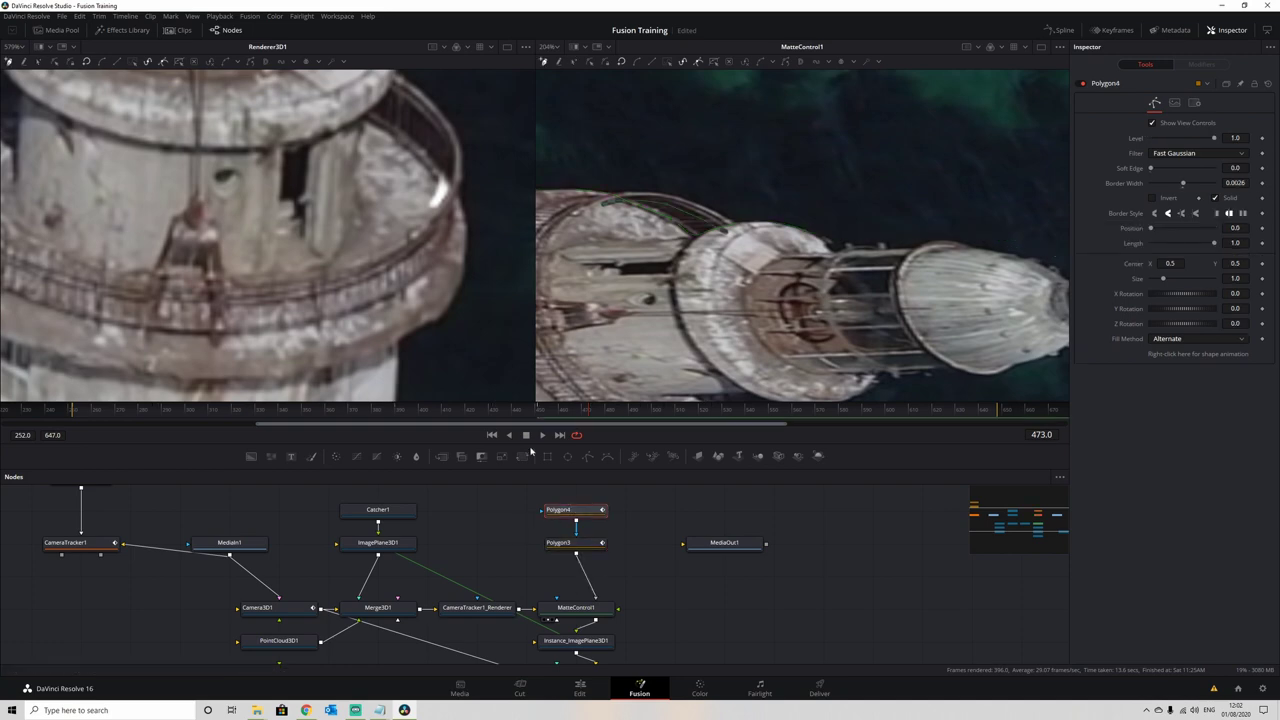
left_click(424, 413)
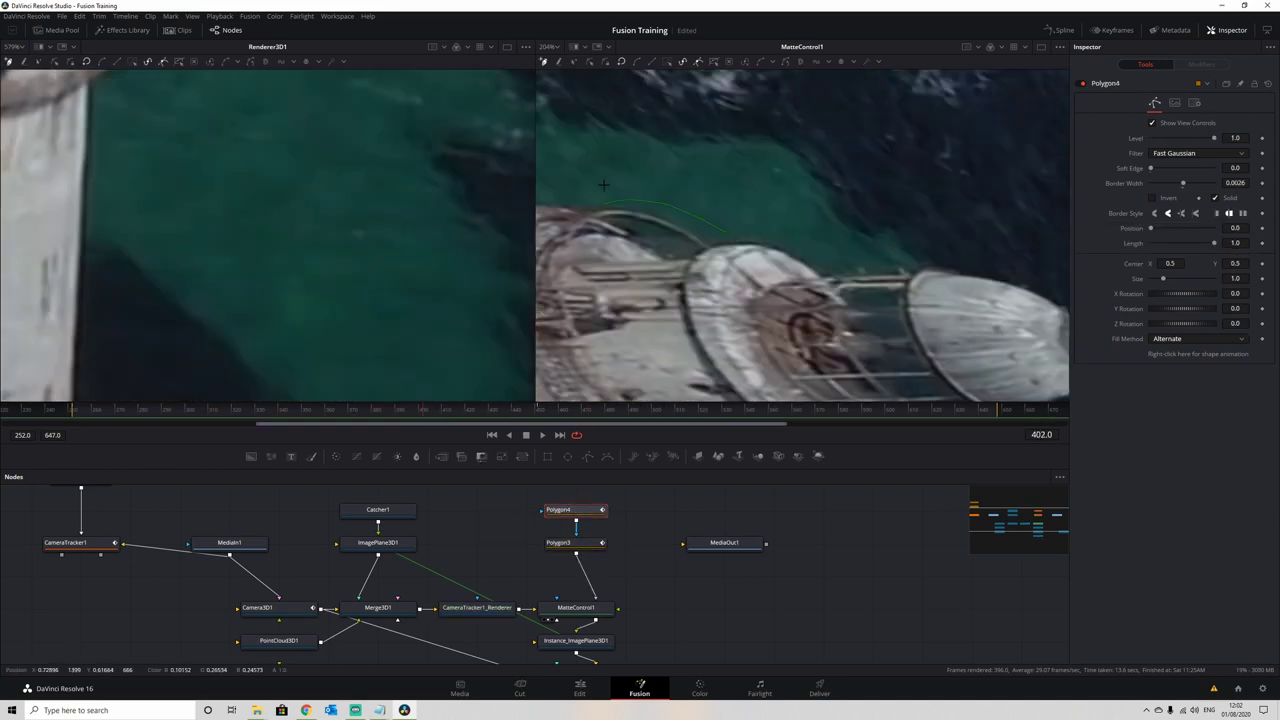
left_click_drag(602, 206, 620, 170)
key("ctrl+z")
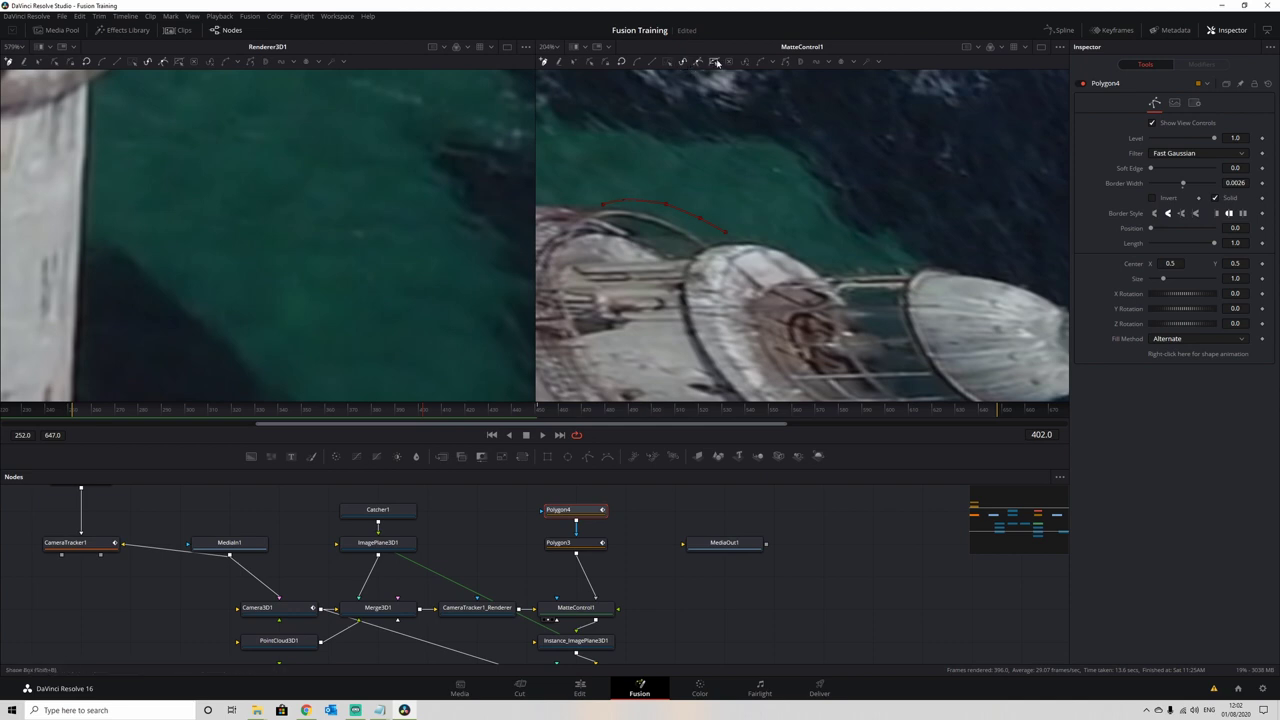
left_click(668, 62)
left_click_drag(668, 207, 654, 222)
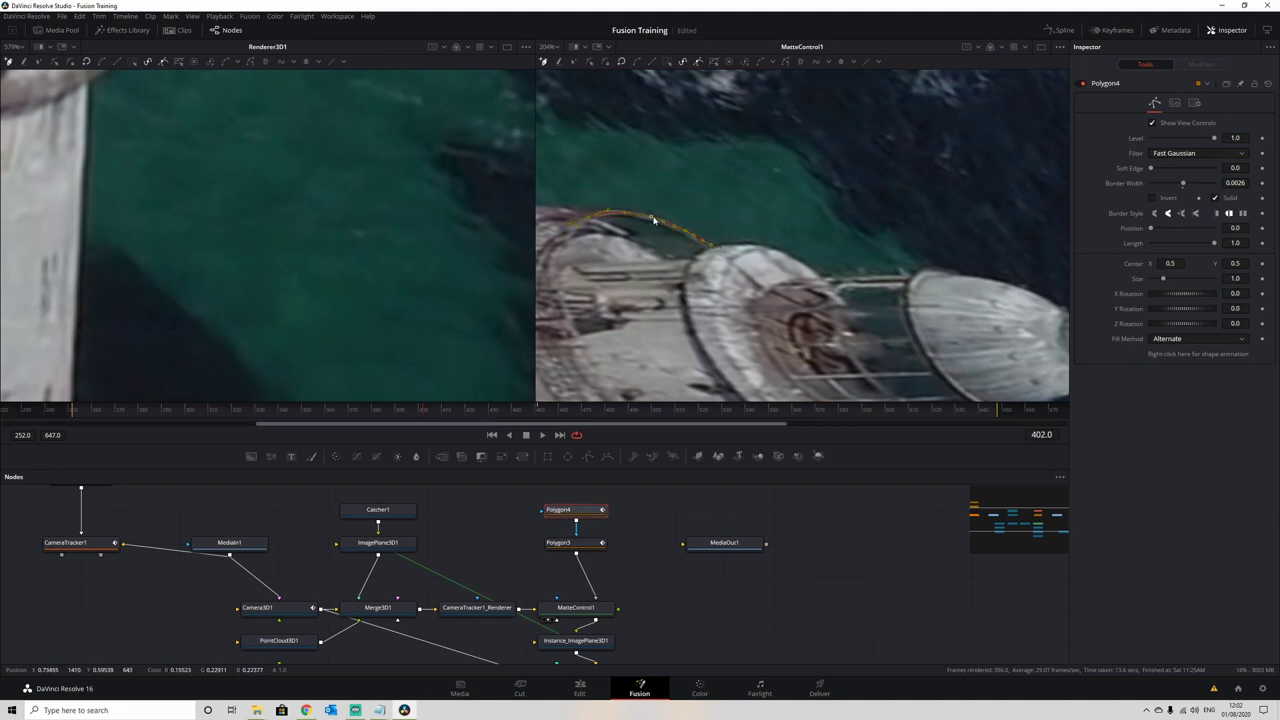
At frame 481, move the whole Polygon4 line onto the railing and refine its individual points along the curve.
left_click_drag(476, 412, 608, 418)
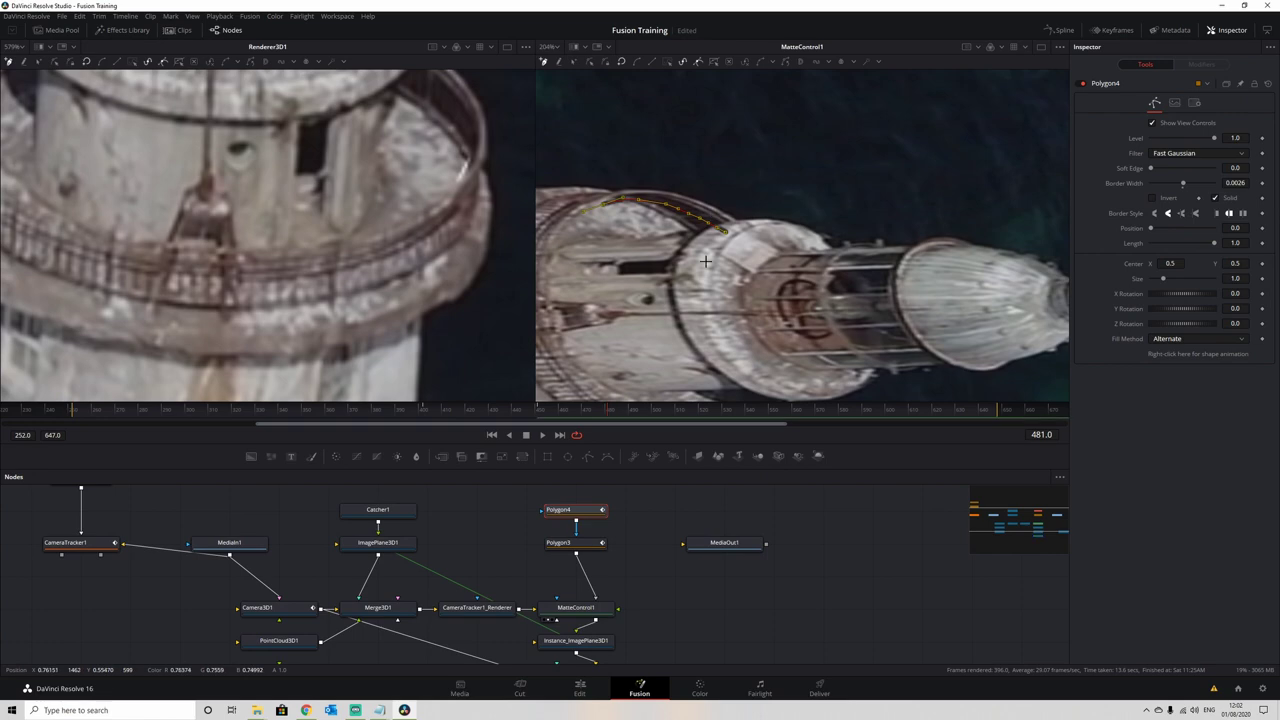
key("ctrl+a")
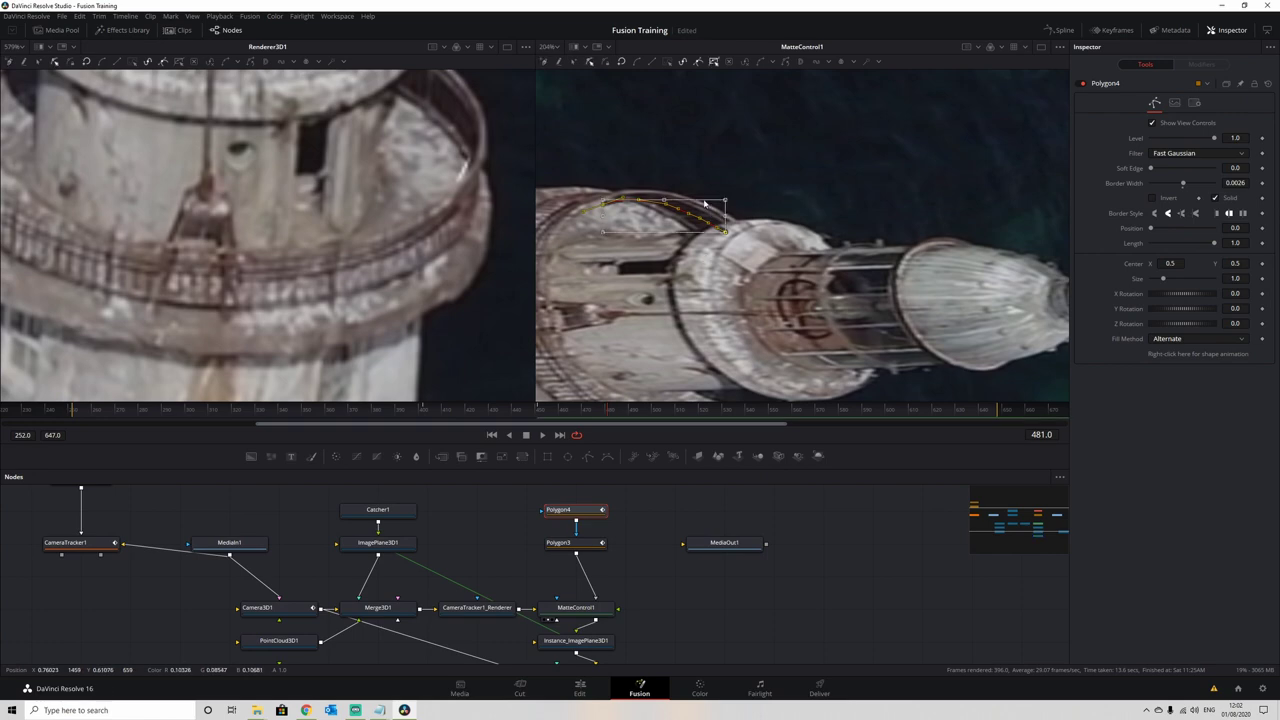
left_click_drag(705, 204, 713, 191)
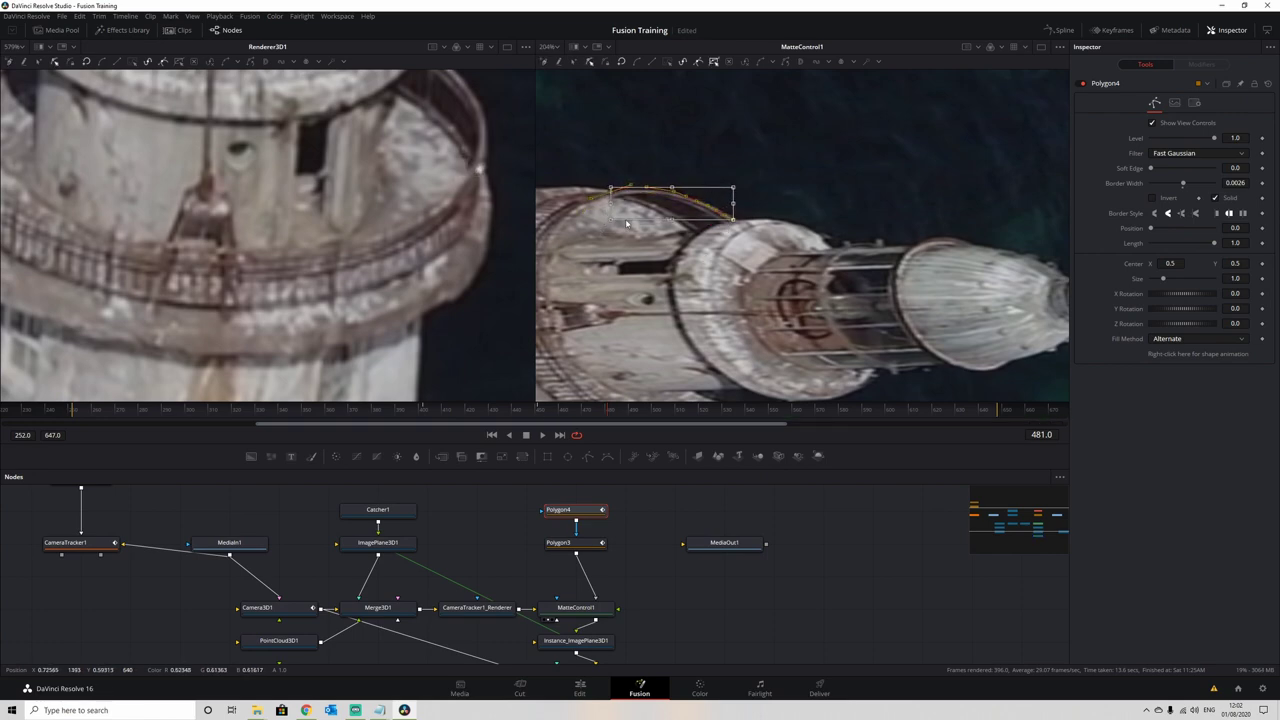
key("shift+b")
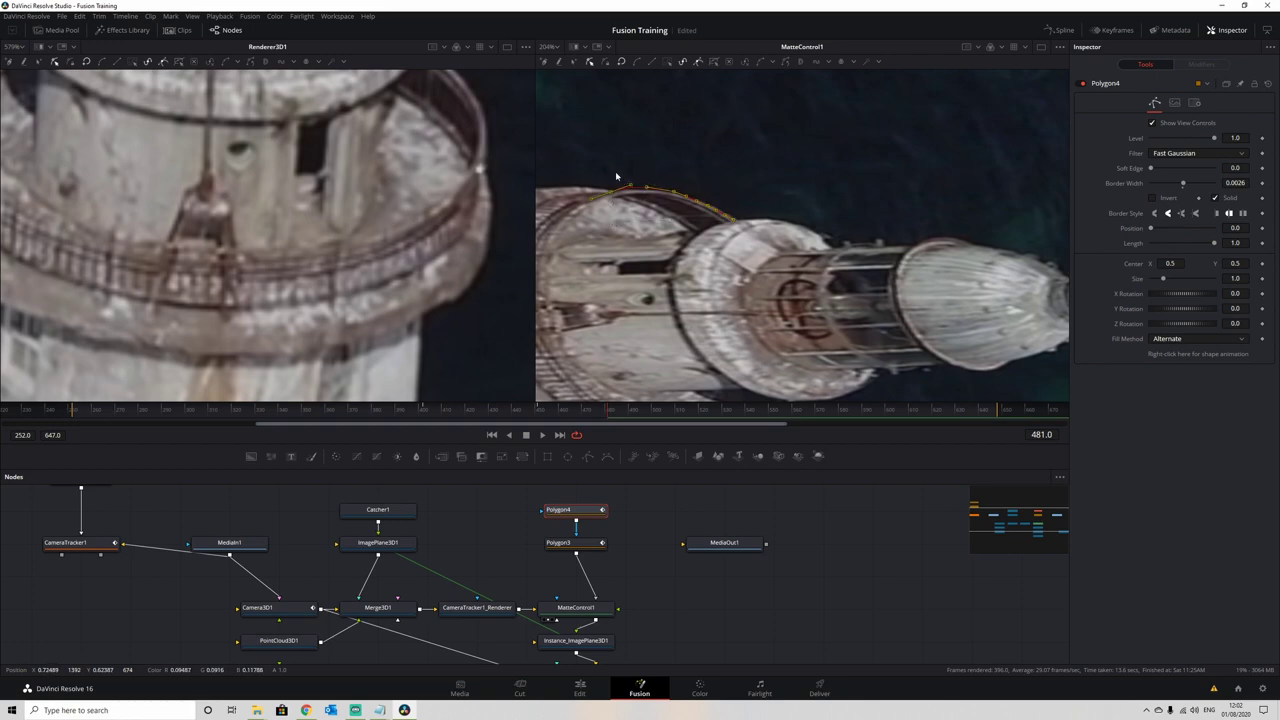
left_click_drag(610, 192, 674, 194)
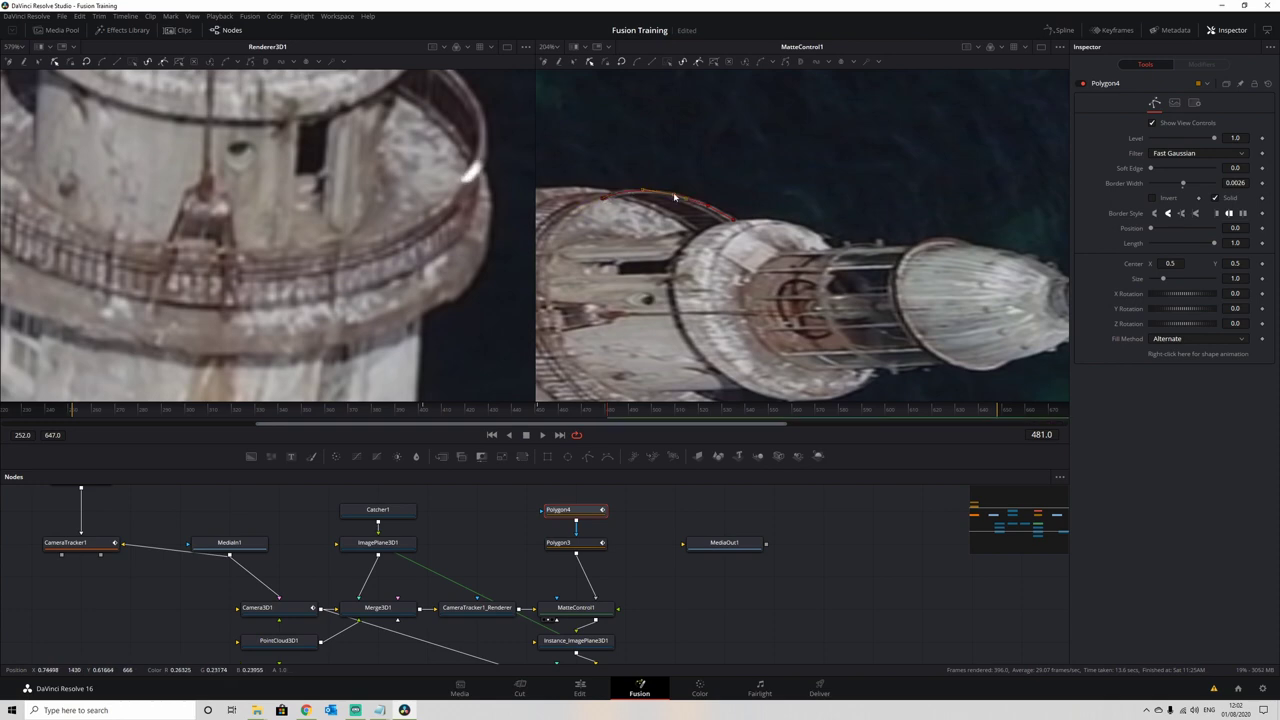
At frame 510, move all Polygon4 points up to the railing and adjust the line's starting point.
left_click(658, 412)
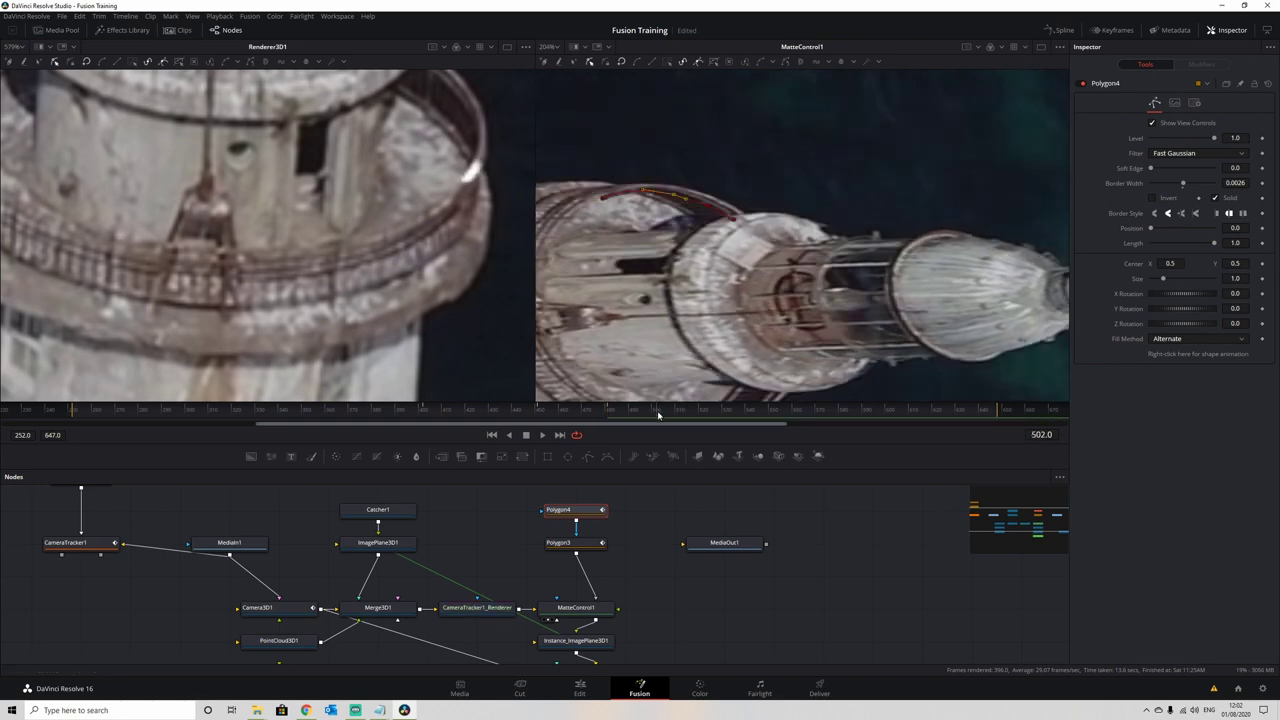
left_click(677, 412)
key("shift+b")
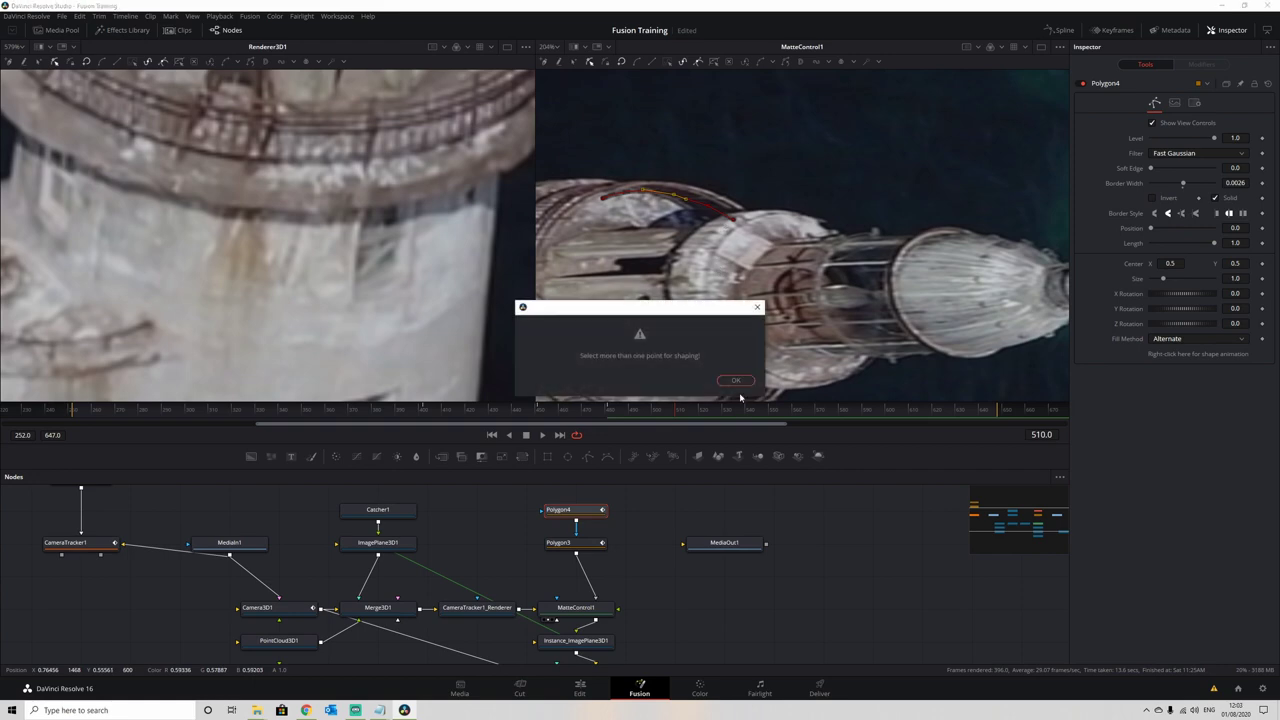
left_click(736, 381)
left_click_drag(596, 164, 738, 234)
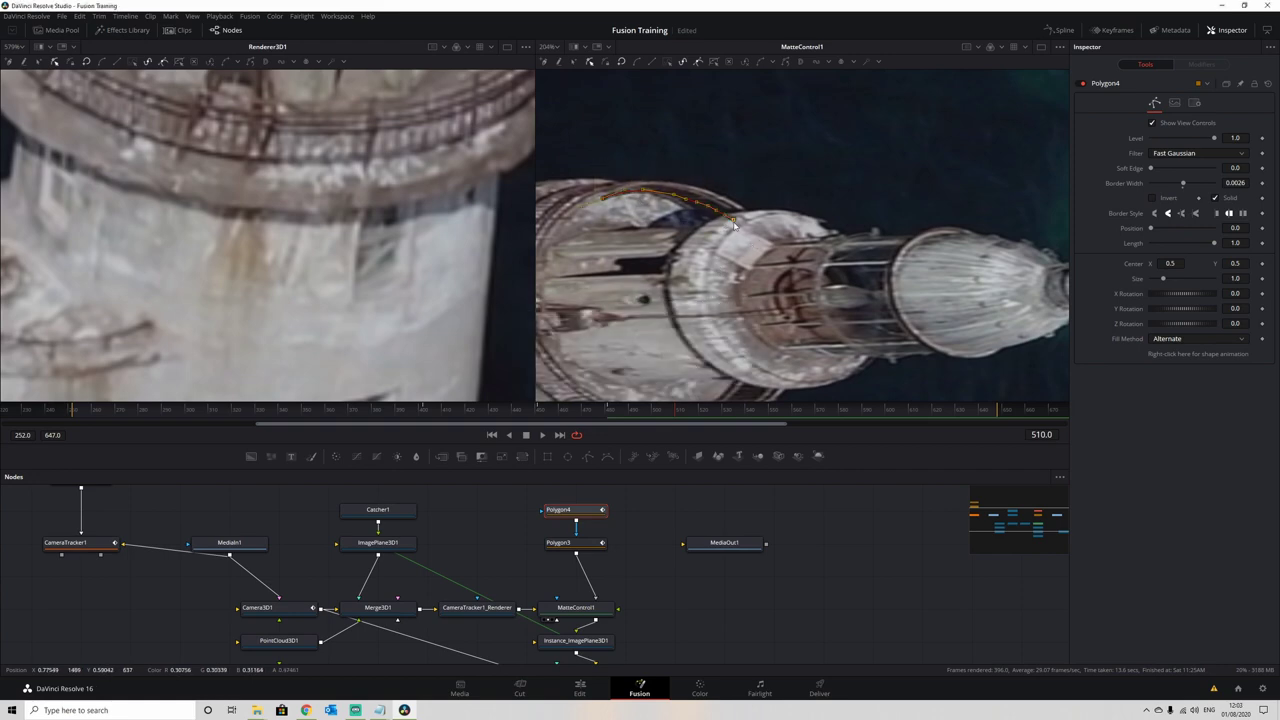
key("shift+s")
left_click_drag(733, 219, 741, 211)
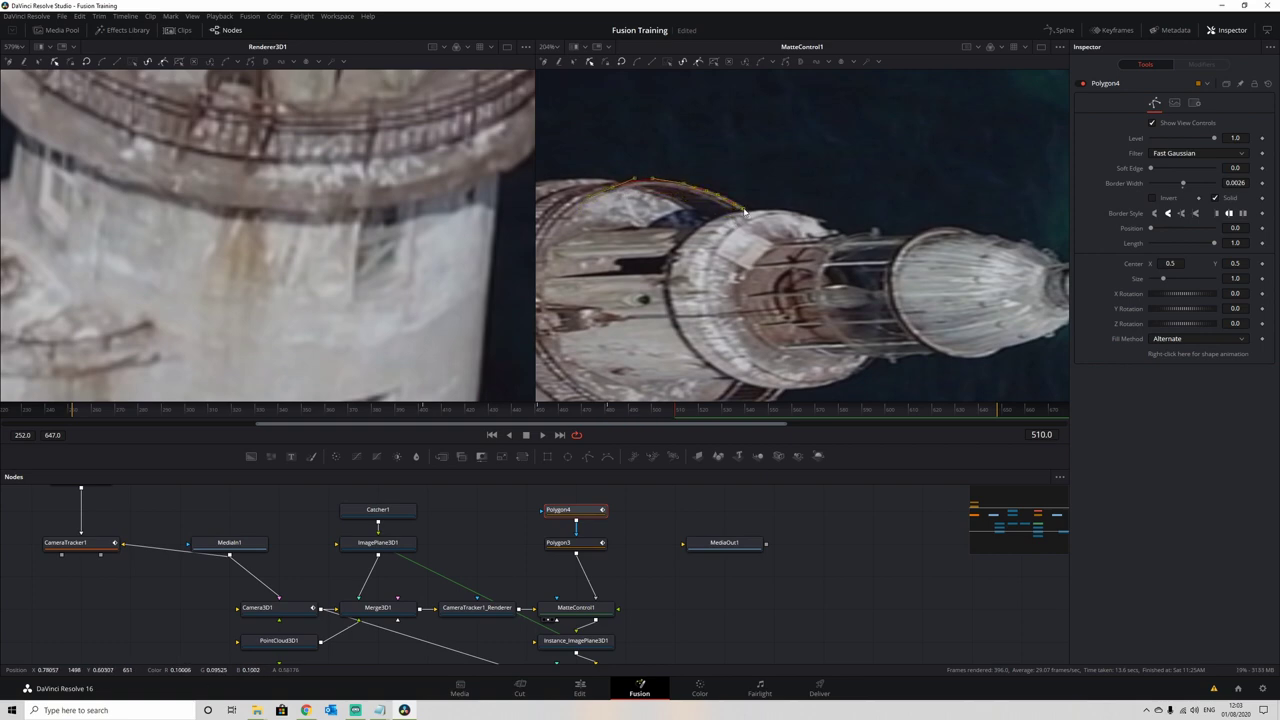
left_click_drag(591, 163, 650, 203)
At frame 533, set the Level of Polygon3 to 1.0 and show its mask in the second viewer.
left_click(730, 411)
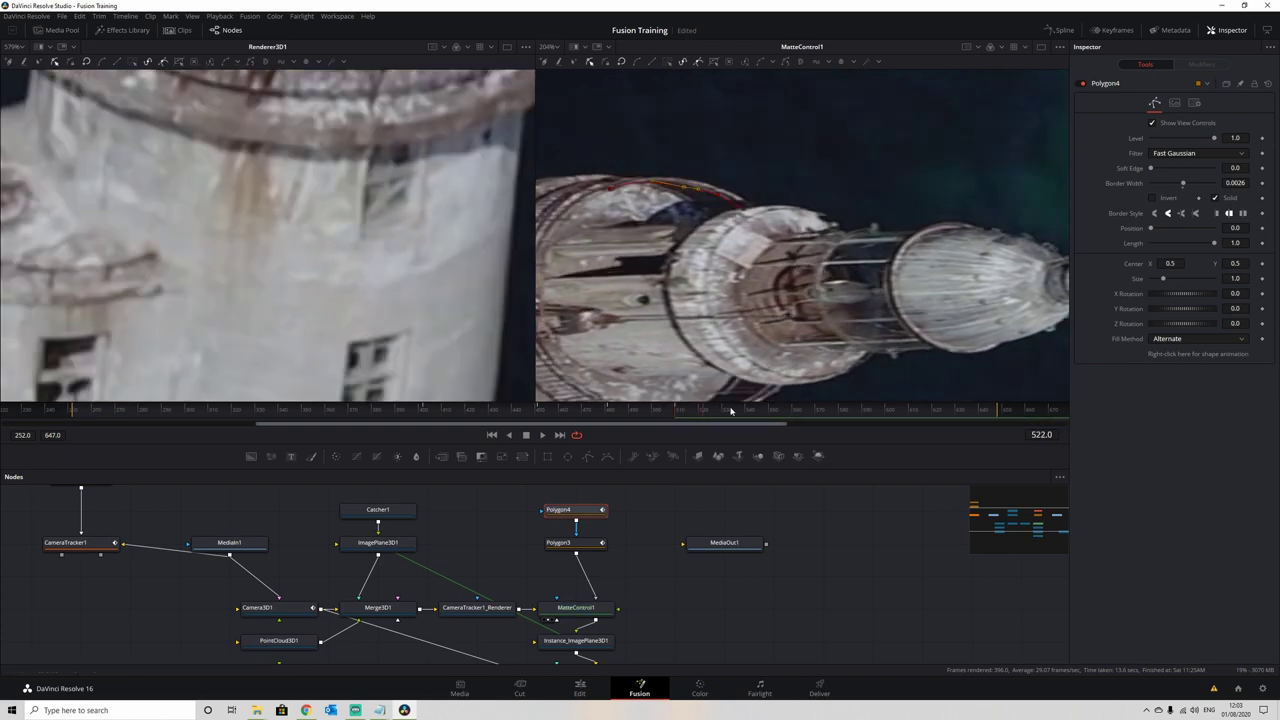
left_click(730, 411)
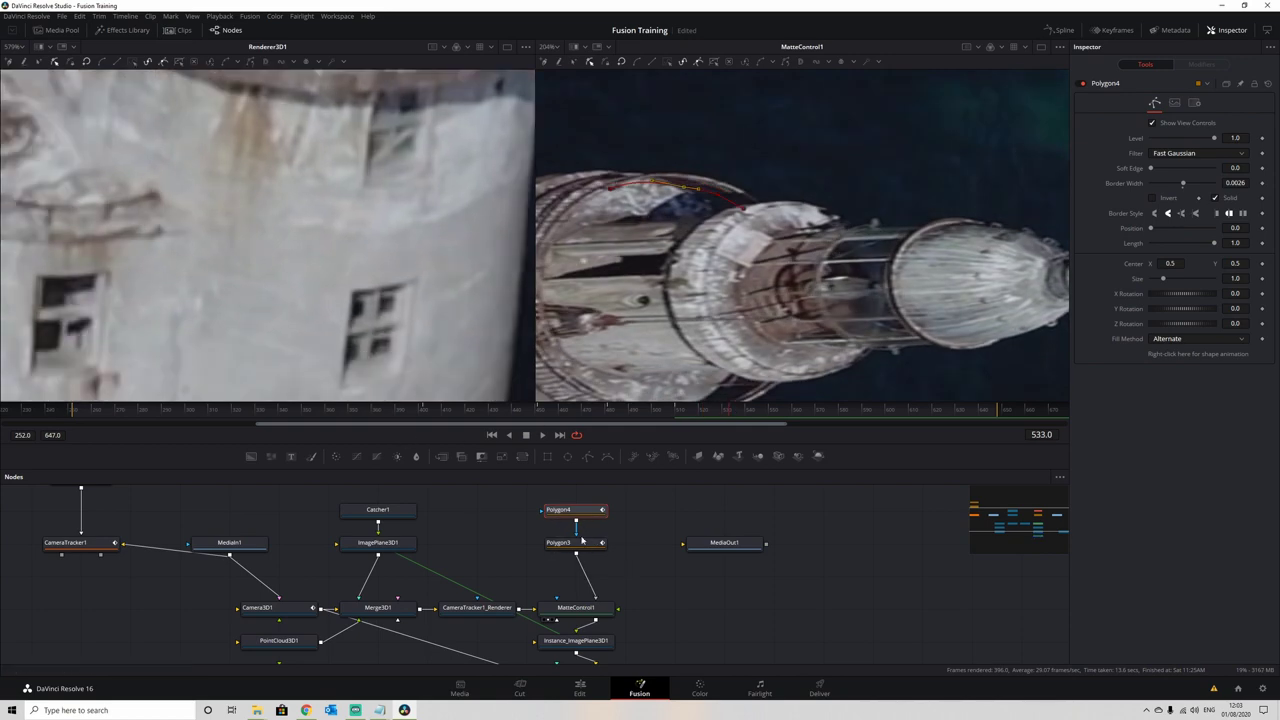
left_click(580, 544)
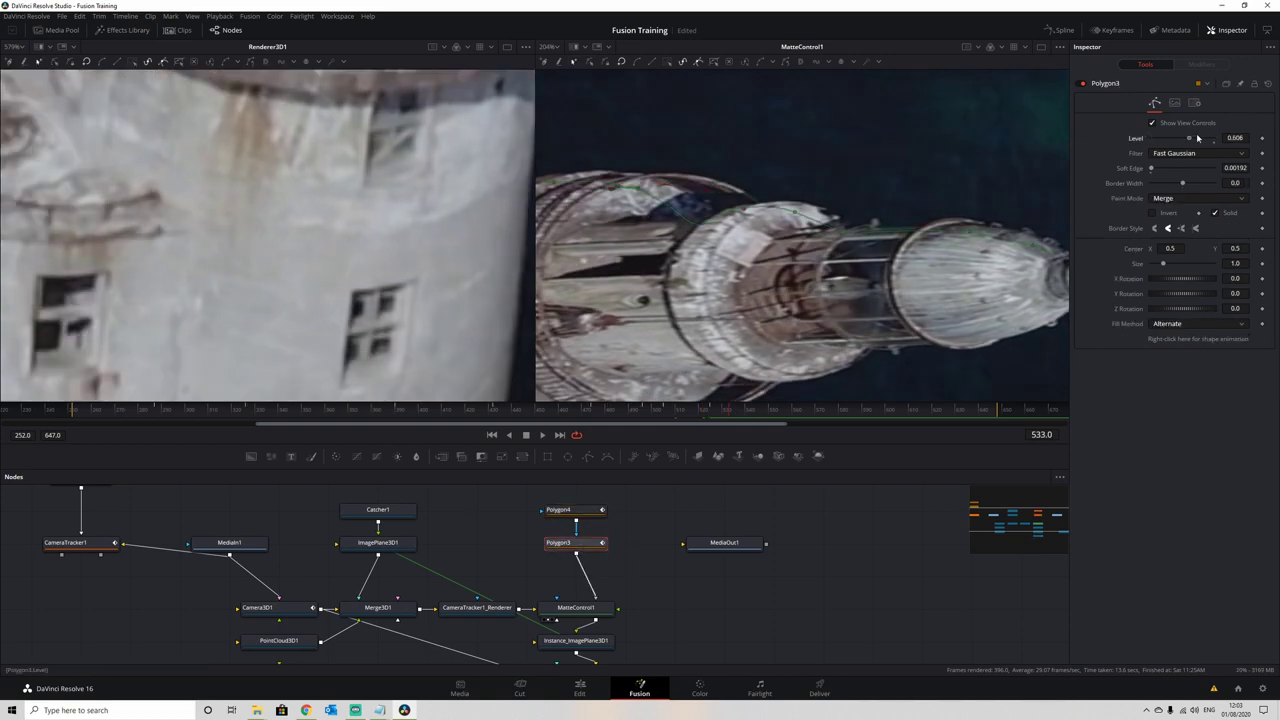
left_click_drag(1198, 138, 1257, 140)
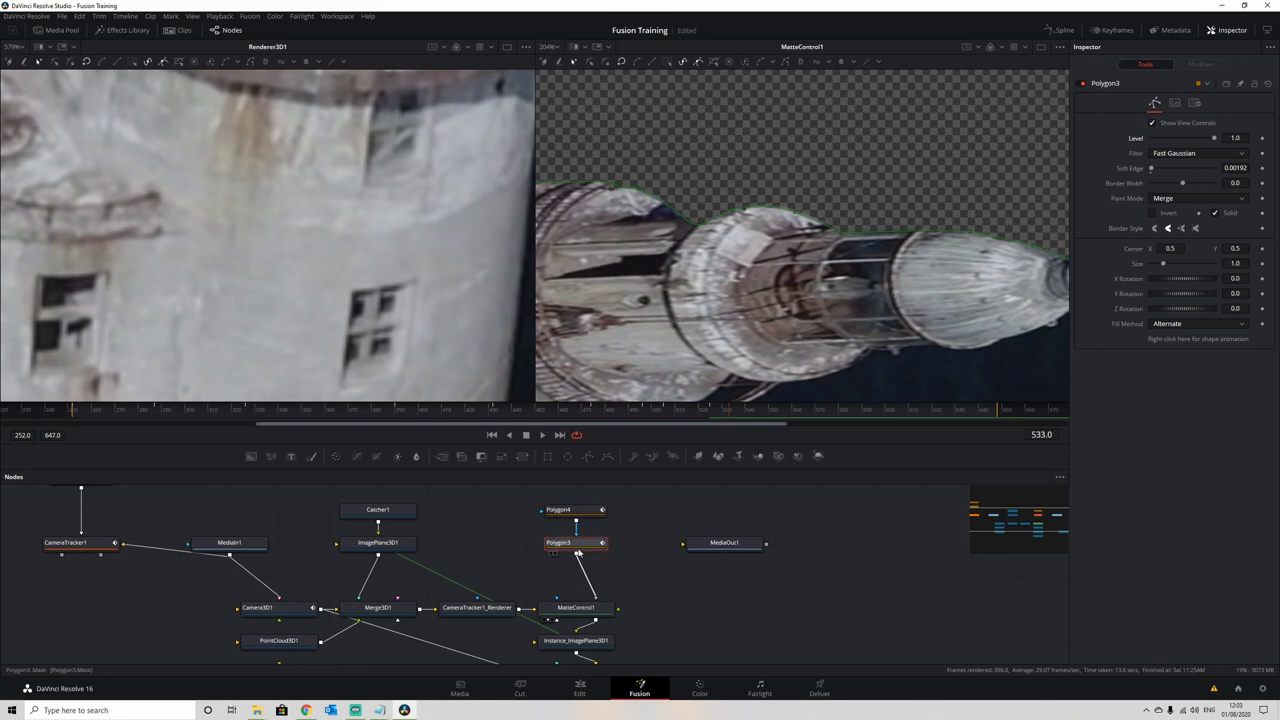
left_click(583, 512)
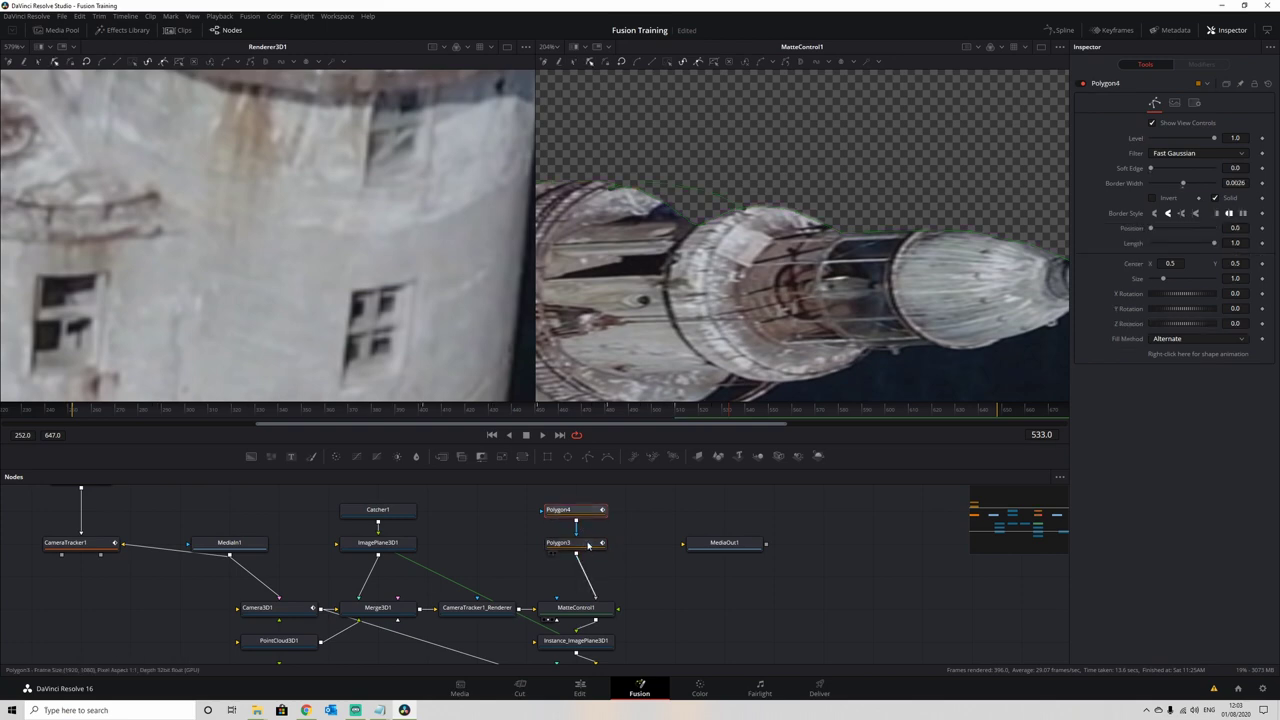
left_click_drag(725, 300, 726, 305)
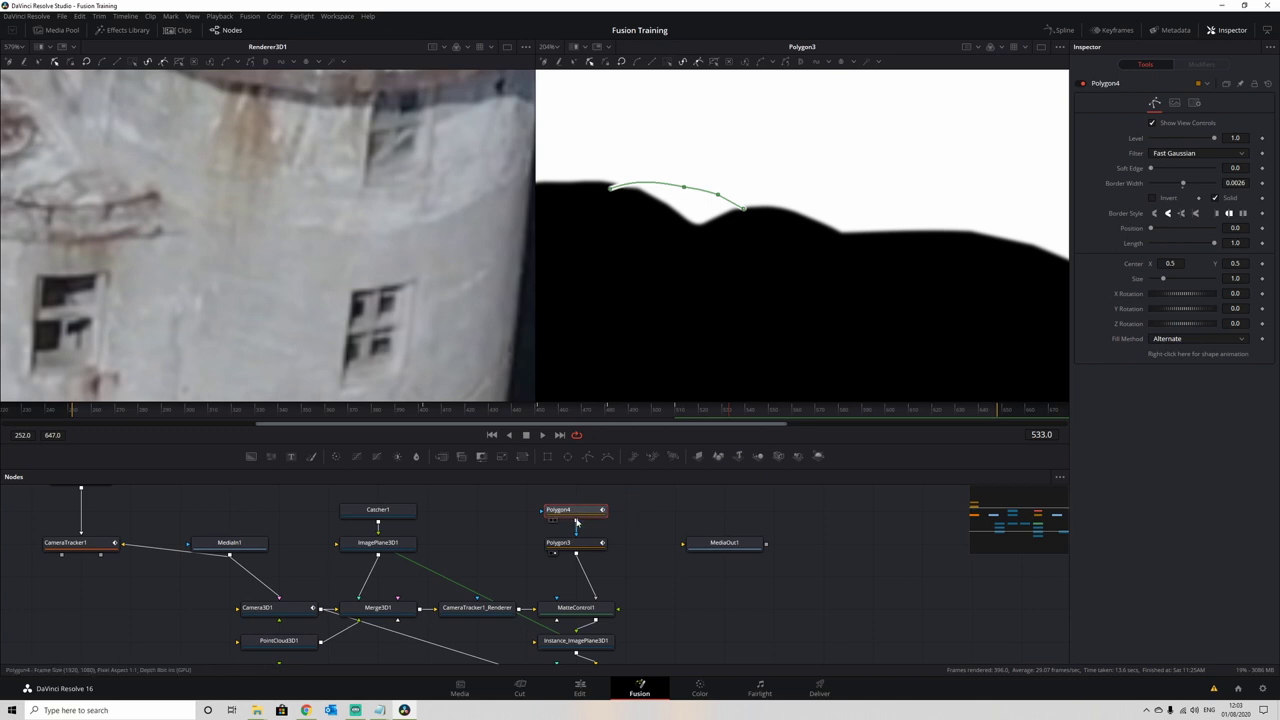
Swap the mask order so Polygon3 feeds into Polygon4, and set the Paint Mode of Polygon4 to Subtract.
mouse_move(587, 512)
left_mouse_down()
mouse_move(505, 545)
mouse_move(584, 509)
left_mouse_up()
left_click(577, 528)
left_click_drag(567, 513, 546, 551)
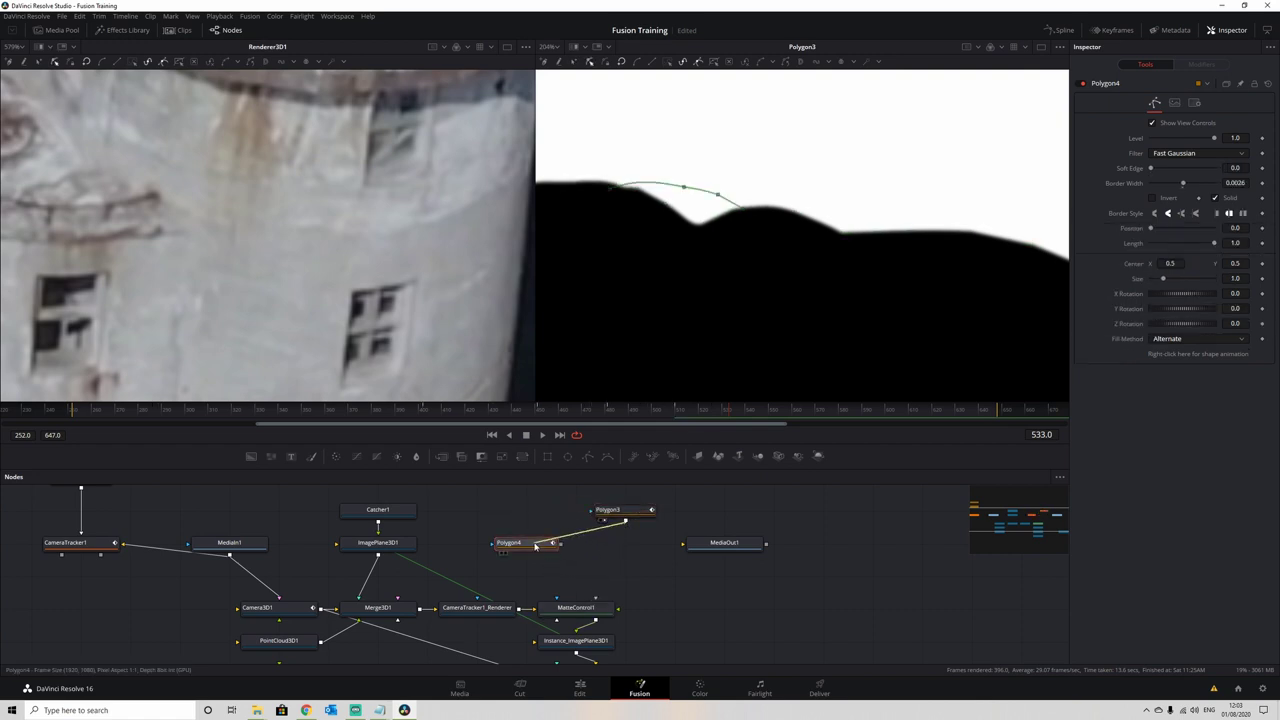
left_click_drag(535, 546, 584, 546)
left_click(1195, 198)
left_click(1189, 233)
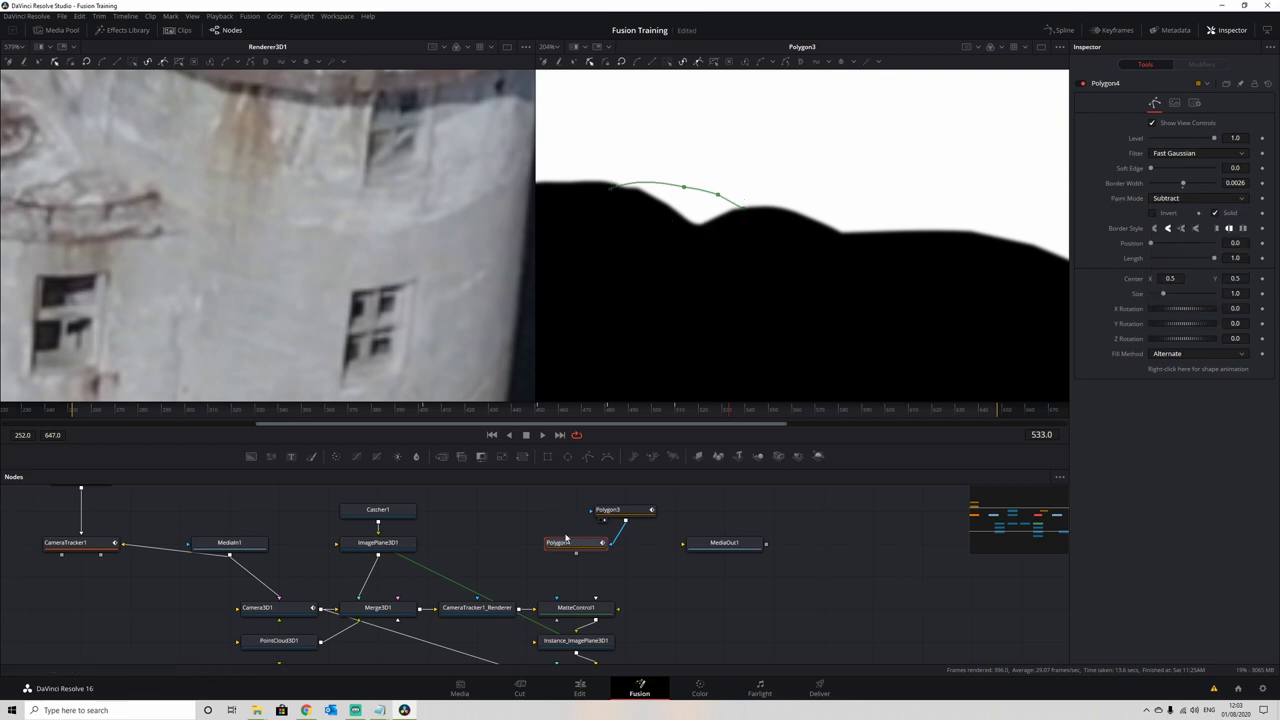
Show the Polygon4 mask in the second viewer and connect Polygon4 to MatteControl1.
key("2")
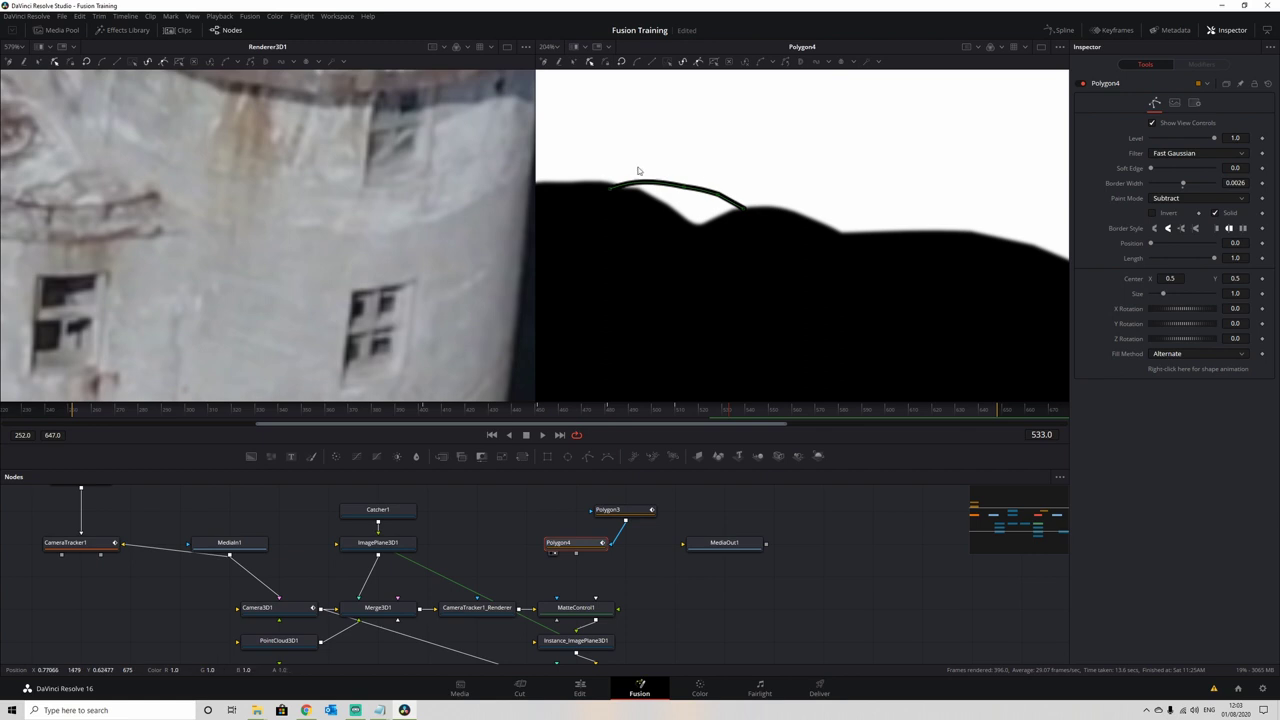
left_click_drag(576, 553, 621, 617)
Show the Renderer3D1 output in the second viewer, framed on the lighthouse tower.
scroll(666, 589, "down", 5)
left_click(749, 569)
scroll(628, 590, "down", 2)
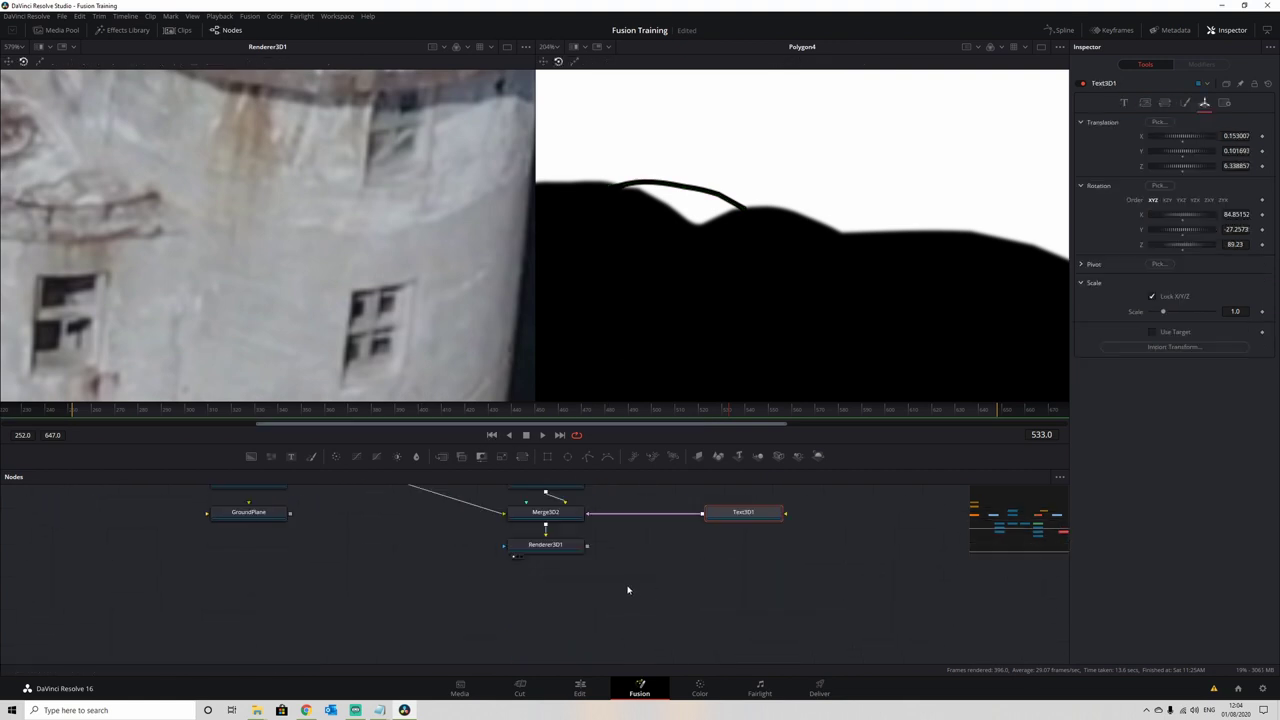
scroll(628, 590, "up", 1)
left_click_drag(566, 580, 703, 287)
scroll(757, 294, "down", 2)
left_click_drag(754, 339, 757, 236)
Examine the text's edge against the tower and railing at frames 475 and 501, both close up and in the wide view.
left_click(696, 412)
left_click_drag(689, 418, 572, 422)
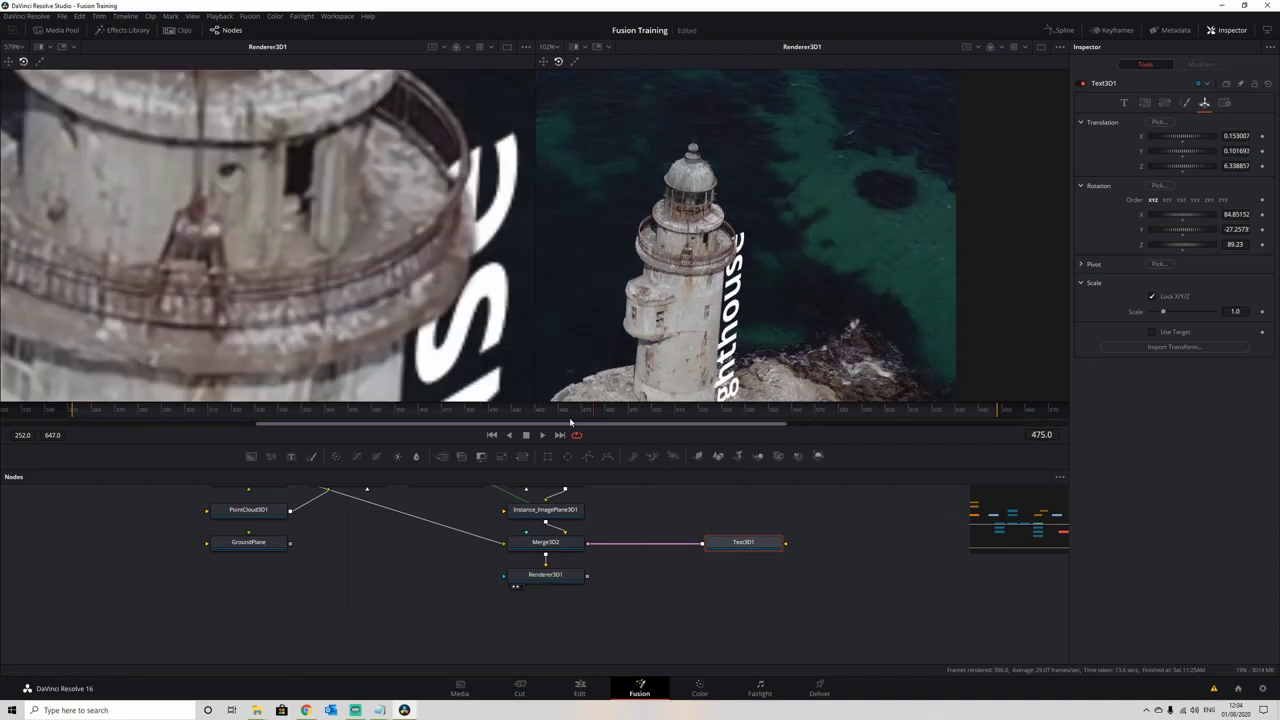
scroll(674, 137, "up", 5)
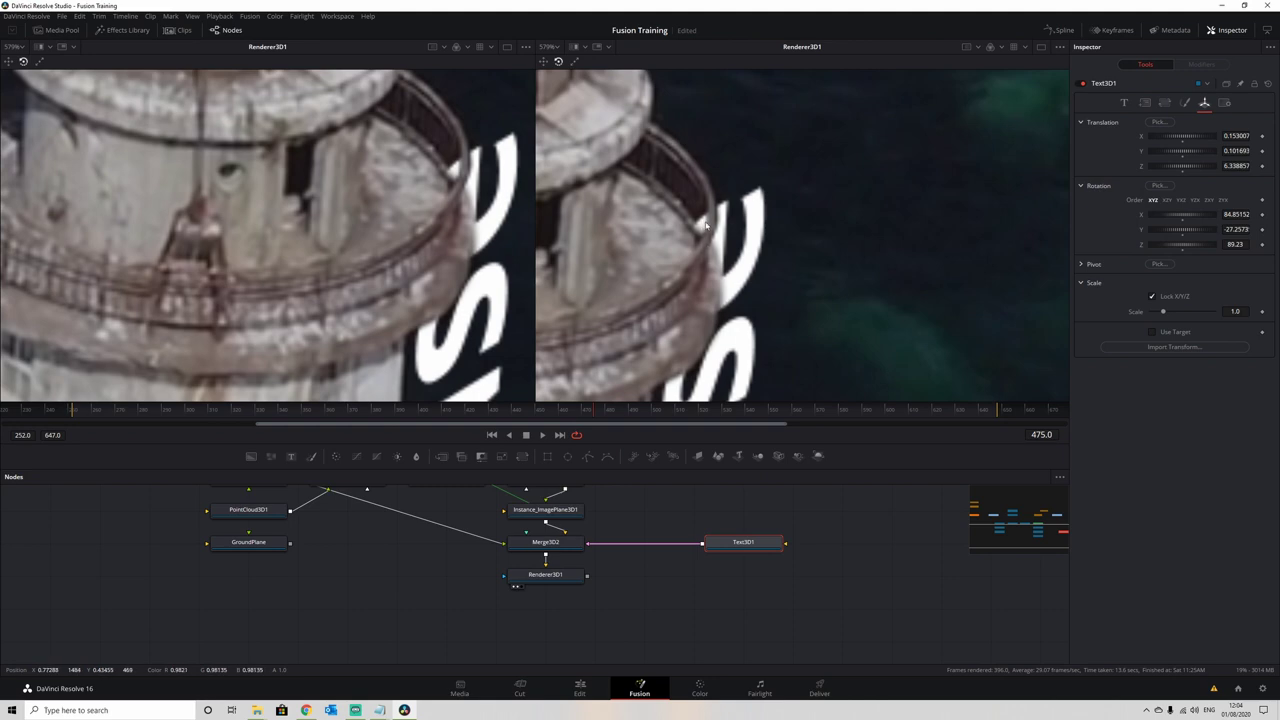
left_click_drag(601, 417, 655, 413)
scroll(604, 360, "down", 3)
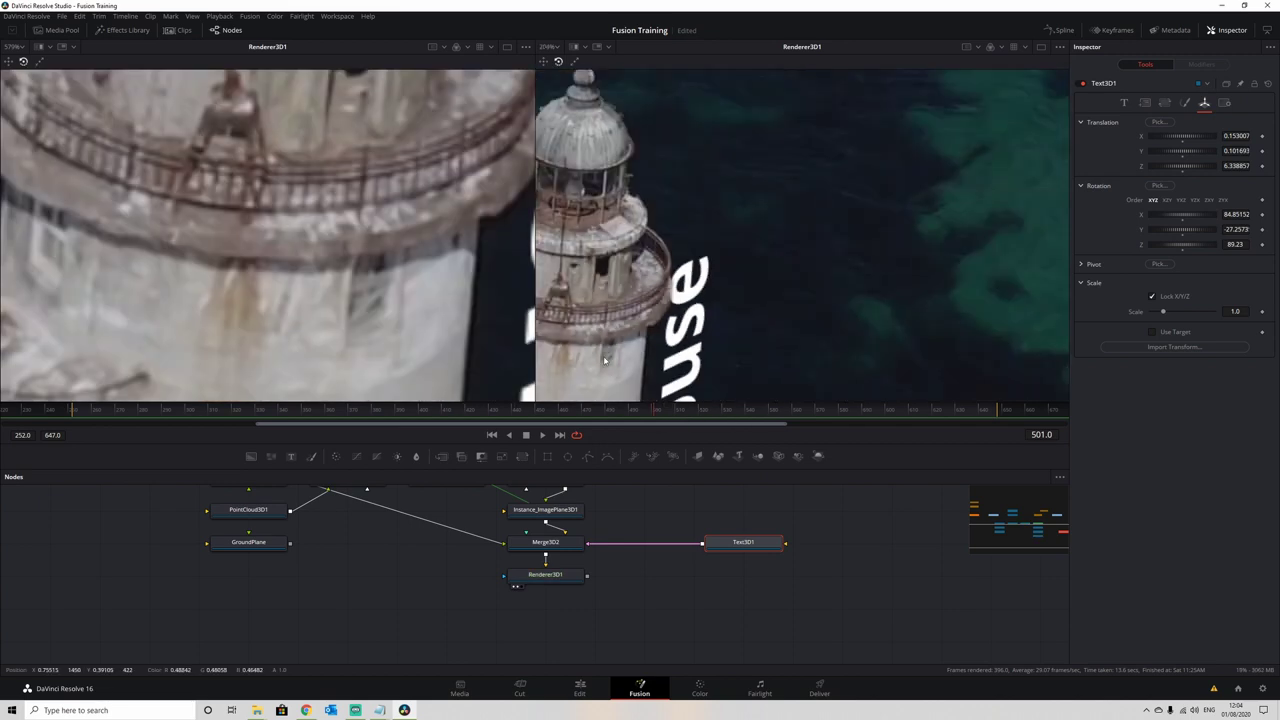
scroll(604, 360, "down", 5)
scroll(727, 299, "down", 4)
scroll(399, 294, "down", 5)
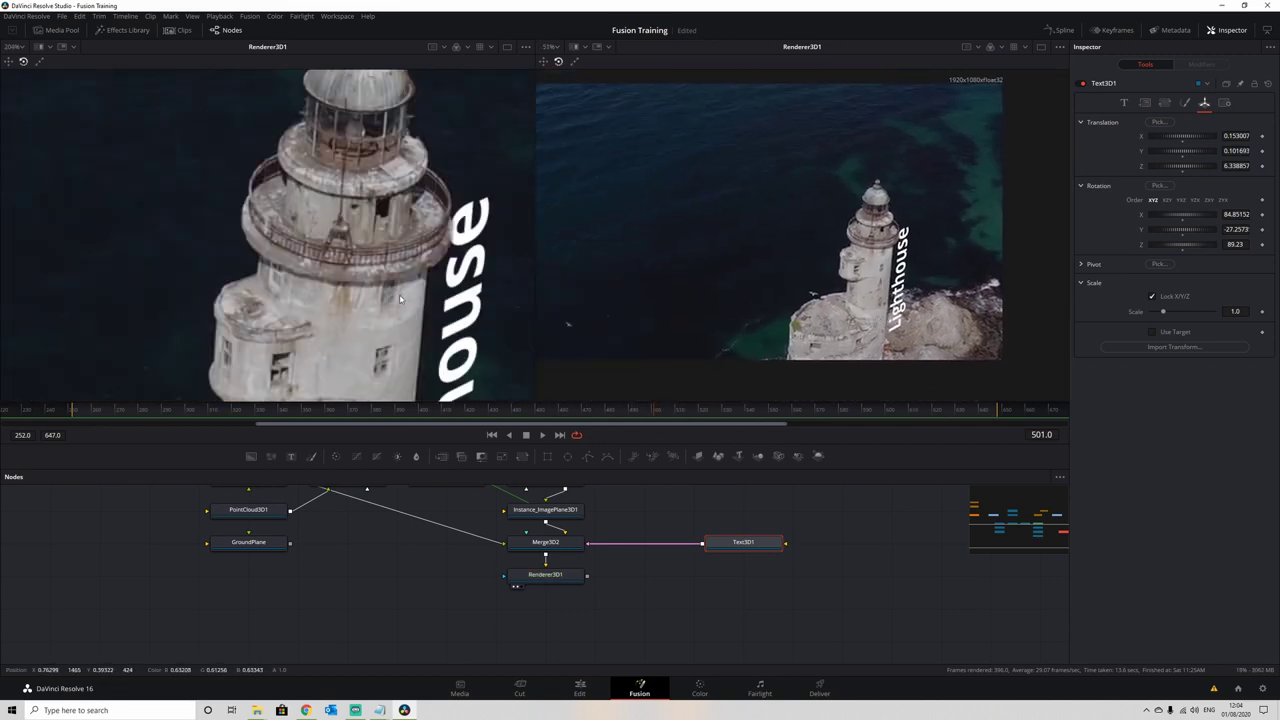
scroll(740, 578, "down", 5)
Switch to the Edit page and move the playhead back to the start of the lighthouse clip.
left_click_drag(654, 544, 582, 655)
left_click_drag(615, 654, 581, 597)
left_click(580, 690)
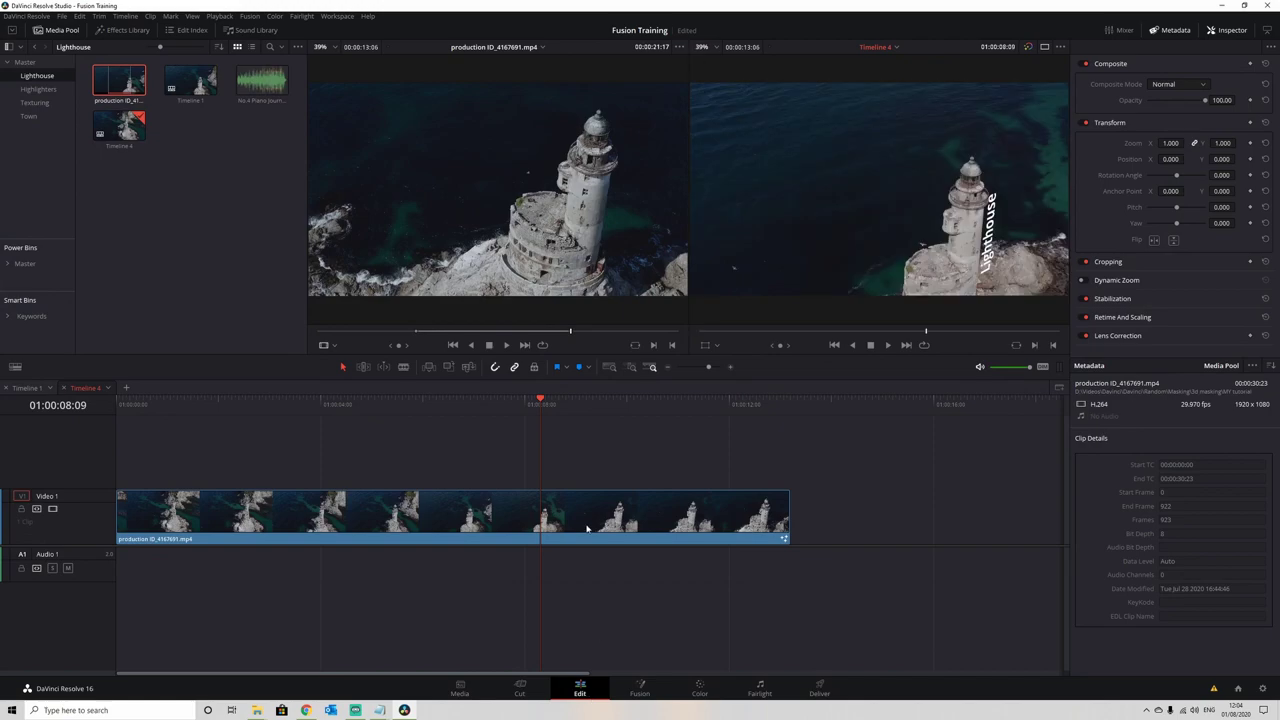
left_click(283, 408)
left_click_drag(283, 408, 117, 410)
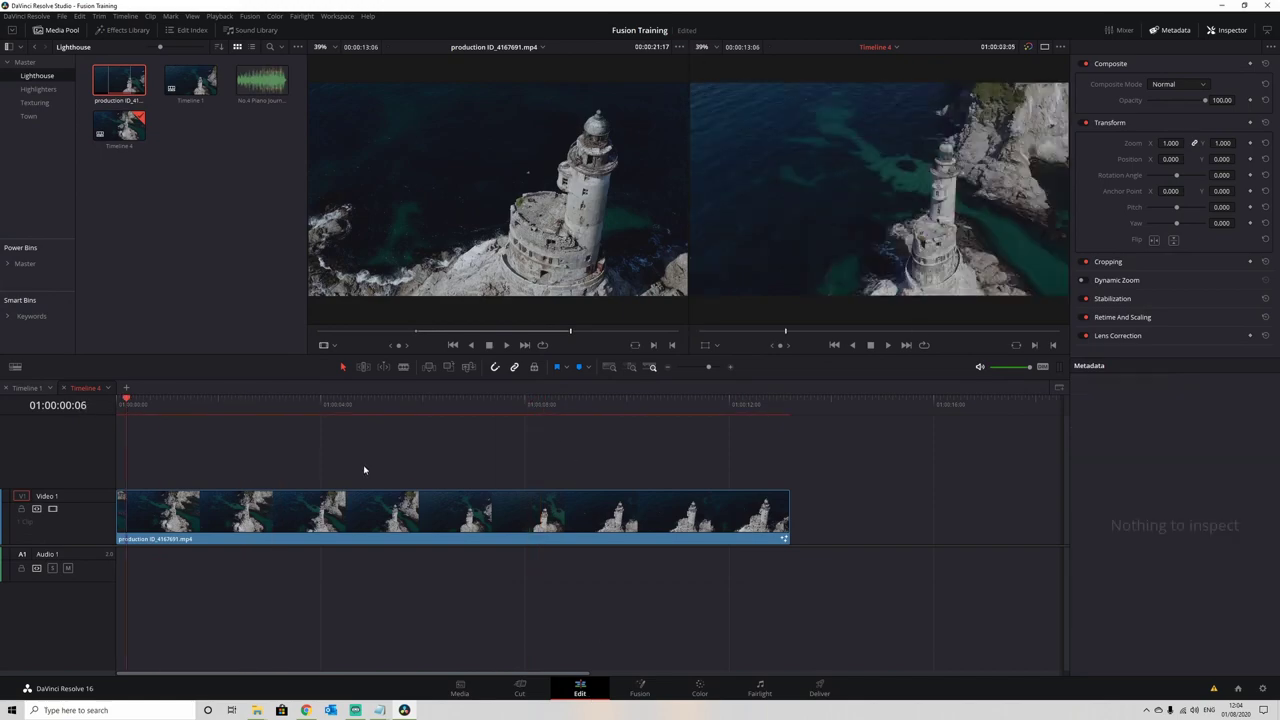
Play the lighthouse clip full screen and skip ahead to just past its middle.
key("ctrl+f")
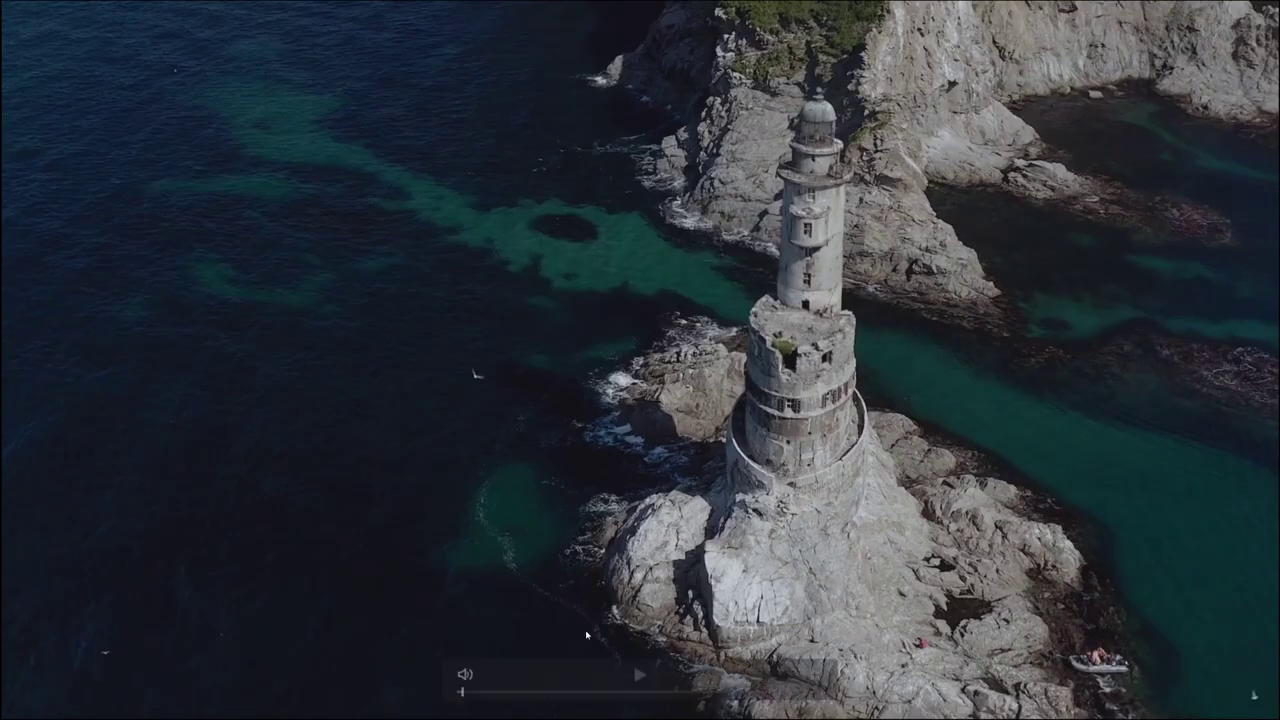
left_click(638, 675)
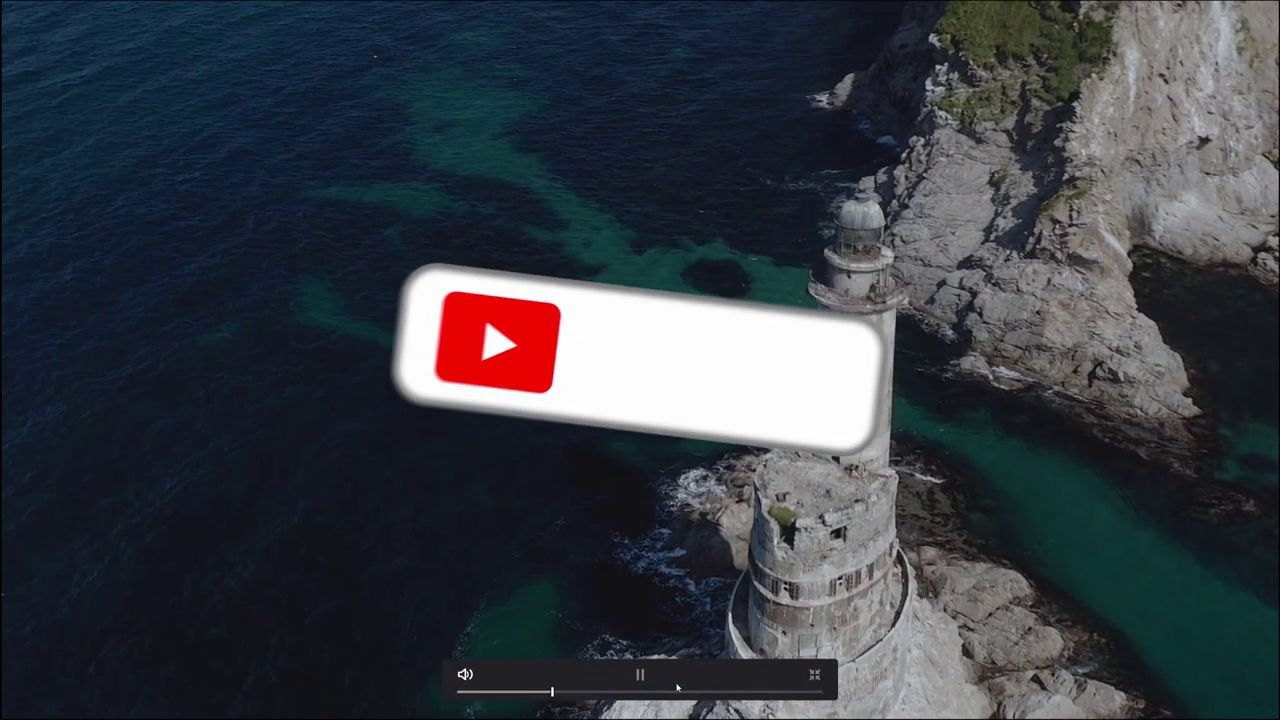
left_click(677, 690)
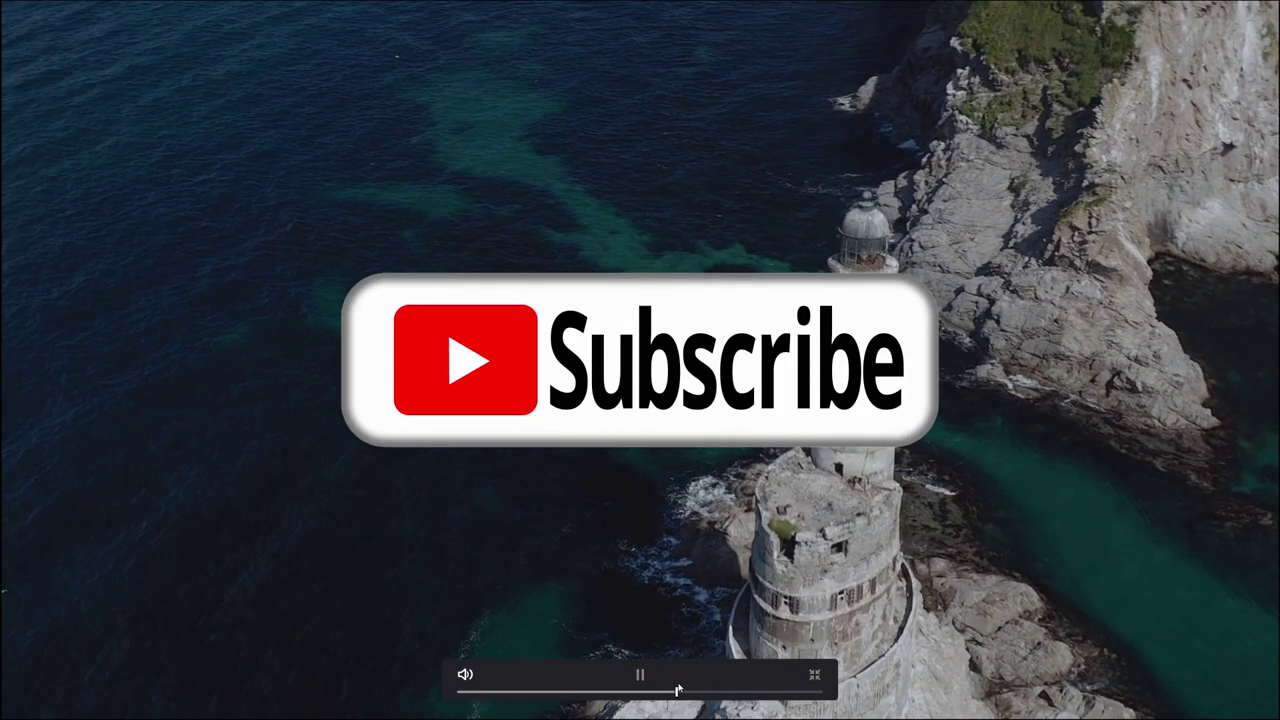